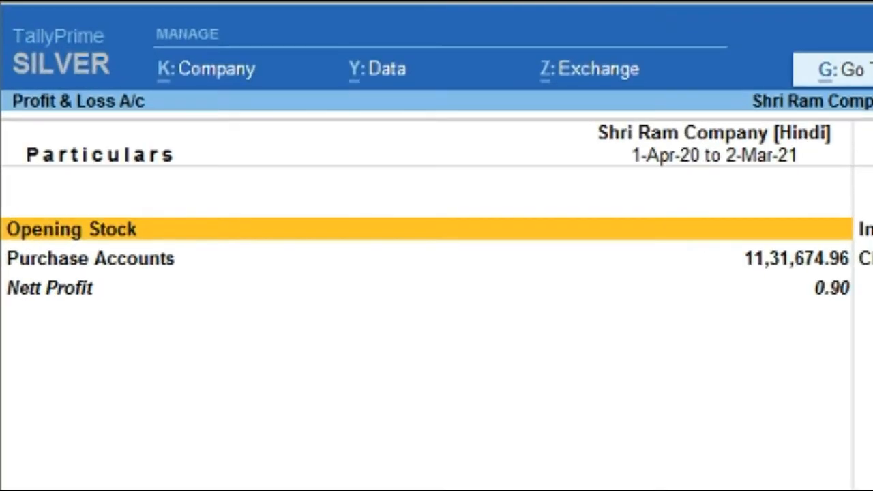
Step: Open the Purchase Accounts group from the Profit & Loss A/c and view the Purchase GST ledger's monthly summary
{"action": "key", "text": "Down"}
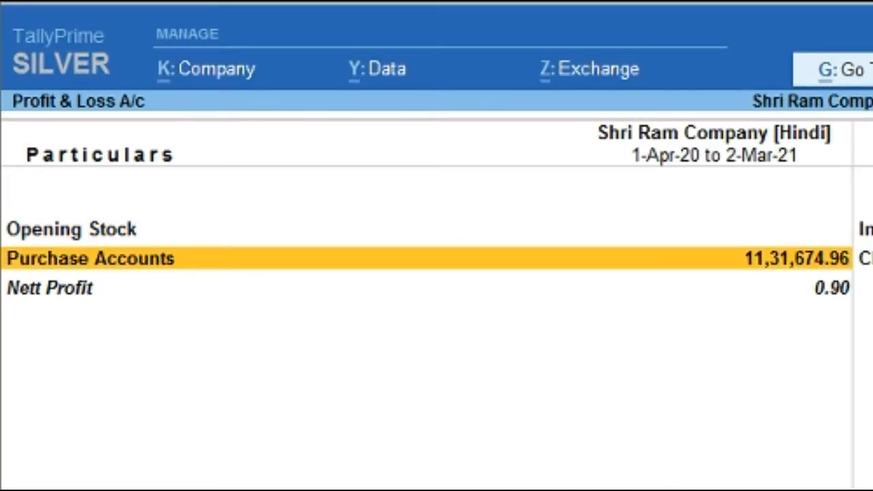
{"action": "key", "text": "Return"}
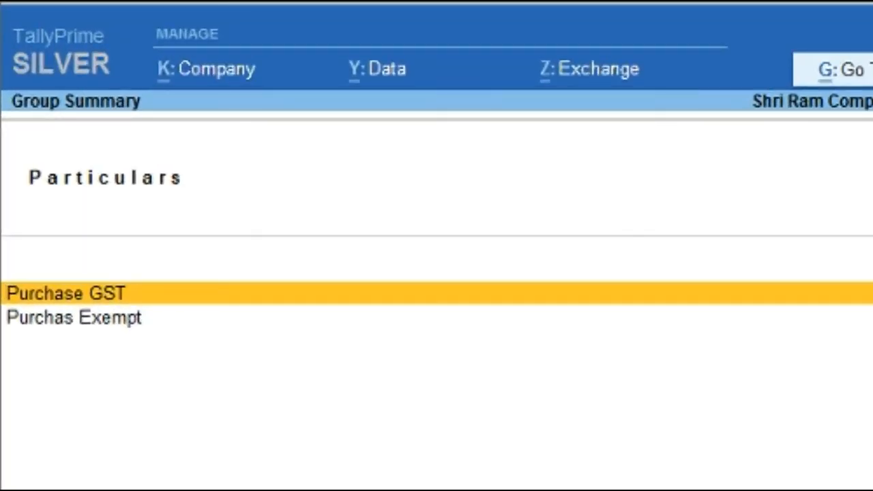
{"action": "key", "text": "Down"}
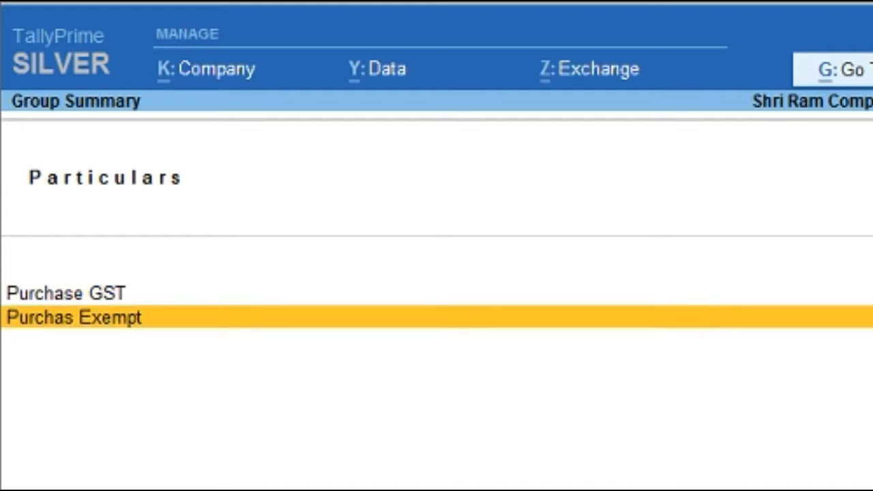
{"action": "key", "text": "Up"}
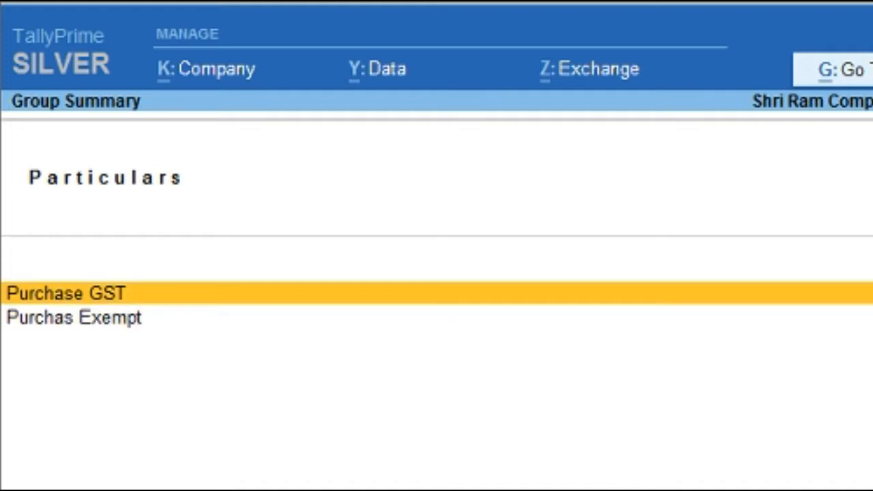
{"action": "key", "text": "Return"}
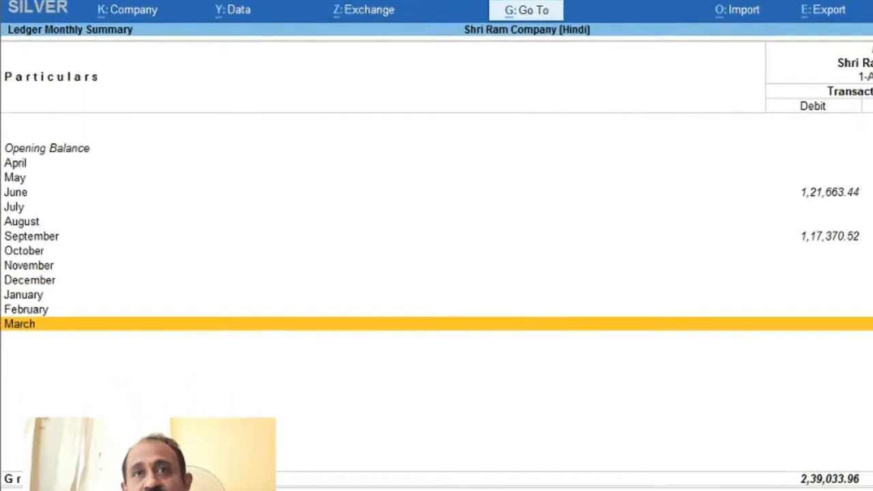
Step: Examine the purchase voucher dated 1-Sep-20 among the September entries of the Purchase GST ledger
{"action": "key", "text": "Up"}
{"action": "key", "text": "Up"}
{"action": "key", "text": "Up"}
{"action": "key", "text": "Up"}
{"action": "key", "text": "Up"}
{"action": "key", "text": "Up"}
{"action": "key", "text": "Up"}
{"action": "key", "text": "Up"}
{"action": "key", "text": "Up"}
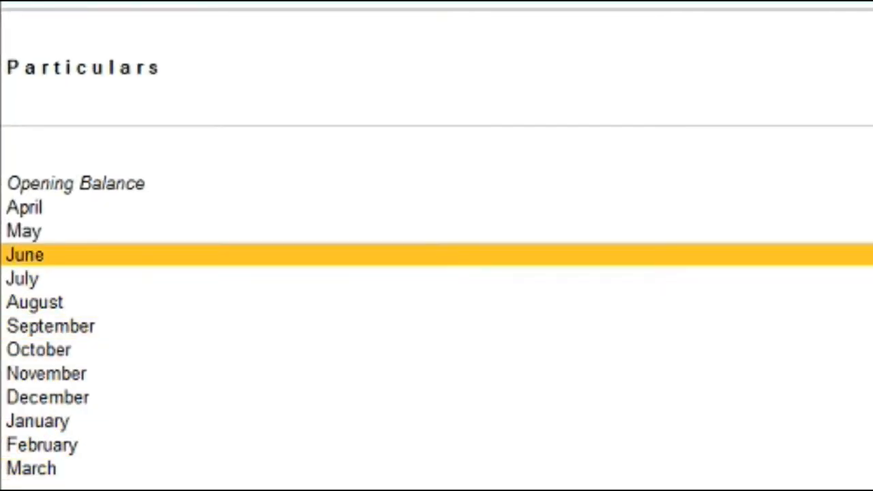
{"action": "key", "text": "Down"}
{"action": "key", "text": "Down"}
{"action": "key", "text": "Down"}
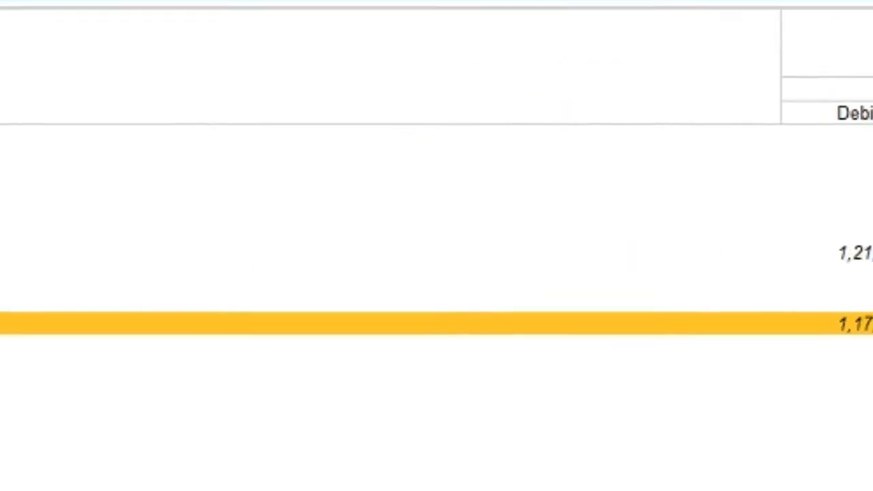
{"action": "key", "text": "Return"}
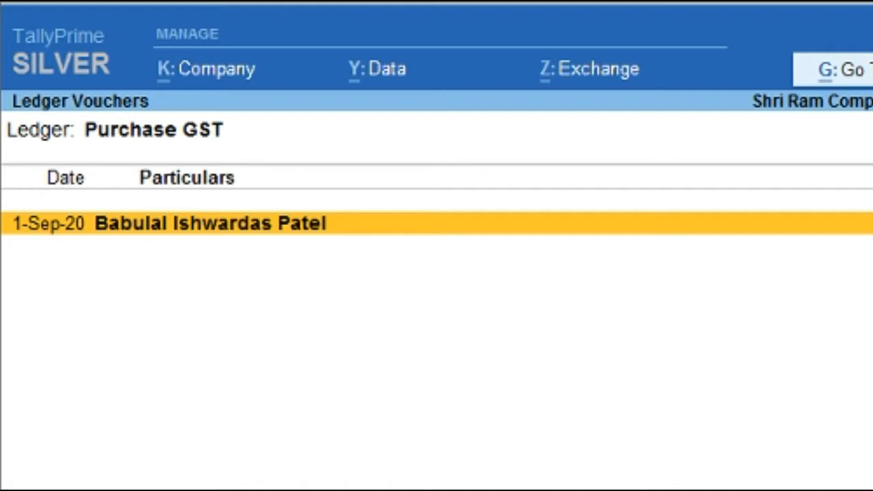
{"action": "key", "text": "Return"}
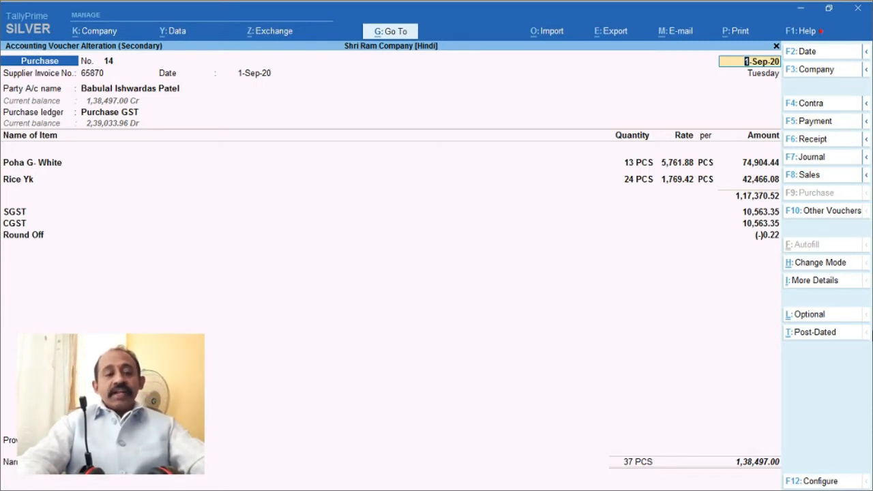
{"action": "key", "text": "Escape"}
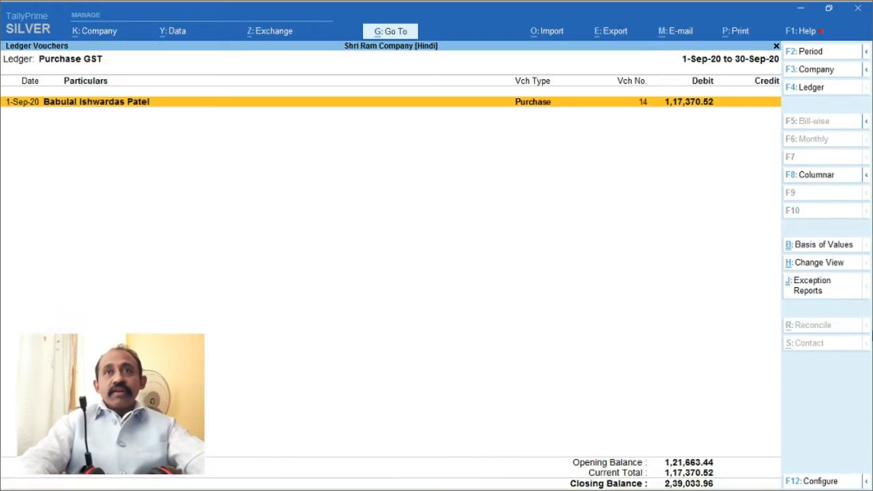
Step: Return to the Gateway of Tally and open voucher entry for a new purchase voucher
{"action": "key", "text": "Escape"}
{"action": "key", "text": "Escape"}
{"action": "key", "text": "Escape"}
{"action": "key", "text": "Escape"}
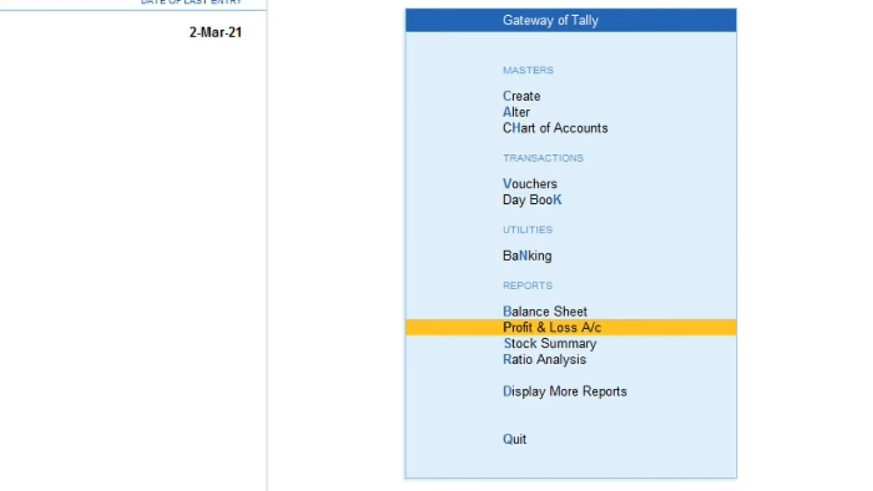
{"action": "key", "text": "Up"}
{"action": "key", "text": "Up"}
{"action": "key", "text": "Up"}
{"action": "key", "text": "Up"}
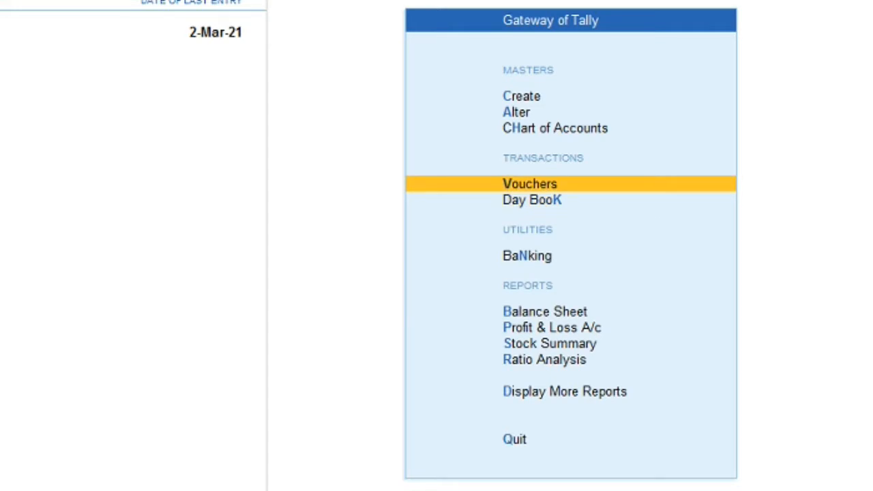
{"action": "key", "text": "Return"}
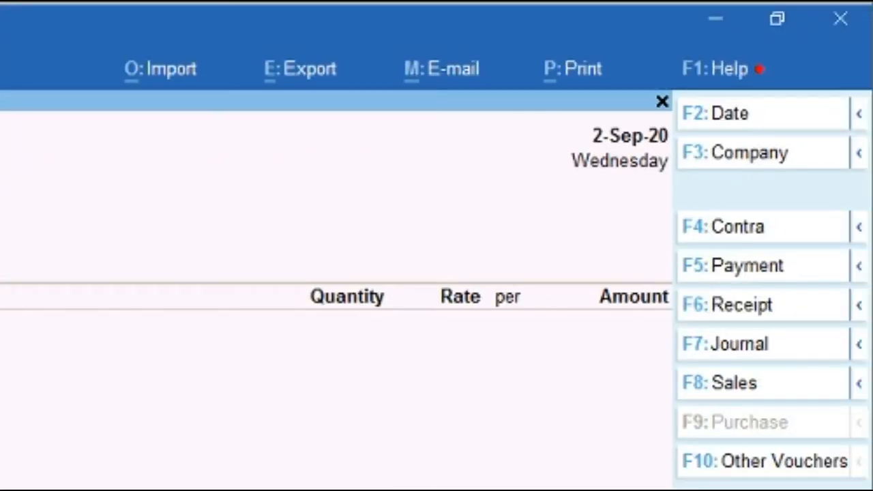
Step: Switch to the practice PDF in Adobe Reader and look through its purchase invoices, ending at the one dated 02.09.2020
{"action": "left_click", "coordinate": [715, 19]}
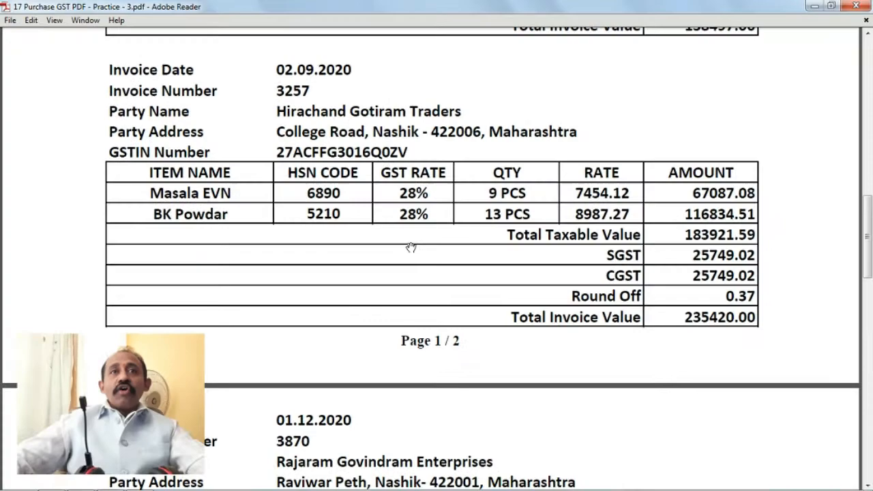
{"action": "scroll", "coordinate": [409, 283], "scroll_direction": "down", "scroll_amount": 15}
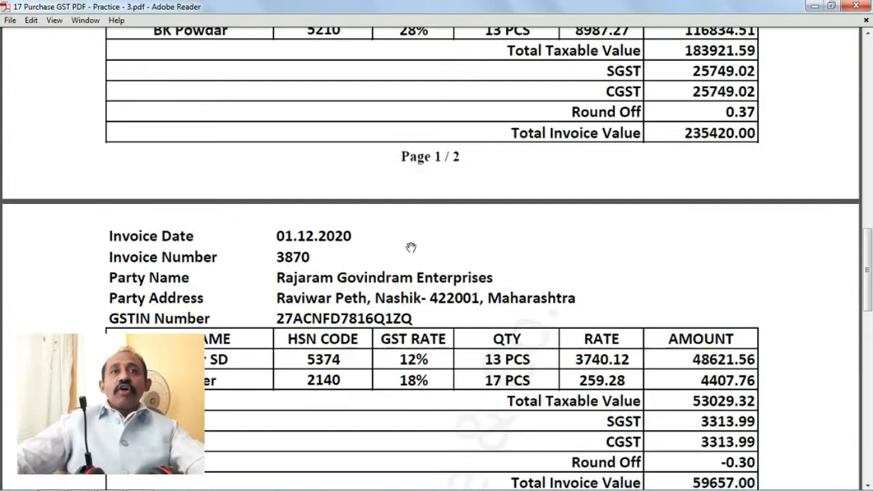
{"action": "scroll", "coordinate": [412, 245], "scroll_direction": "down", "scroll_amount": 5}
{"action": "scroll", "coordinate": [412, 245], "scroll_direction": "up", "scroll_amount": 18}
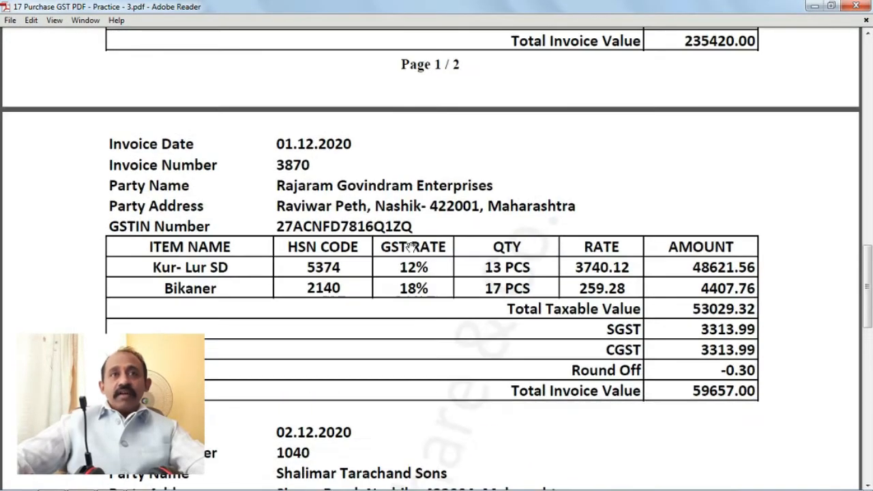
{"action": "scroll", "coordinate": [411, 245], "scroll_direction": "up", "scroll_amount": 3}
{"action": "scroll", "coordinate": [411, 246], "scroll_direction": "down", "scroll_amount": 3}
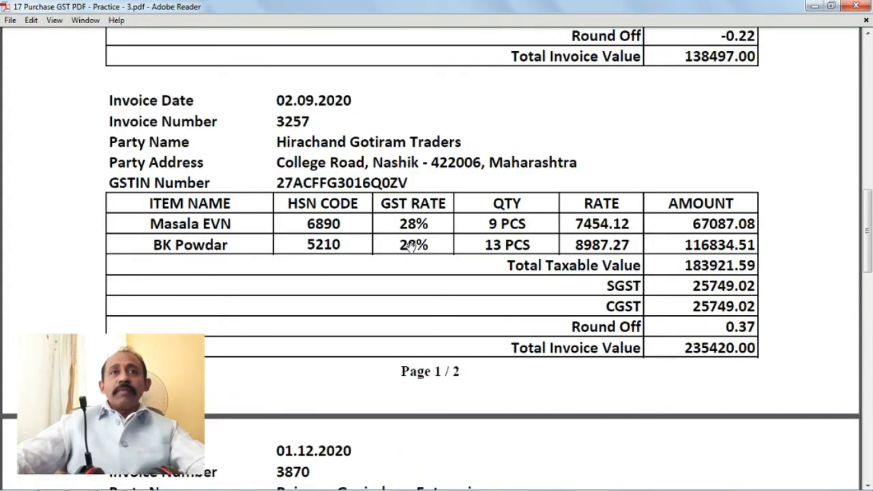
{"action": "scroll", "coordinate": [411, 246], "scroll_direction": "up", "scroll_amount": 3}
{"action": "scroll", "coordinate": [411, 245], "scroll_direction": "up", "scroll_amount": 20}
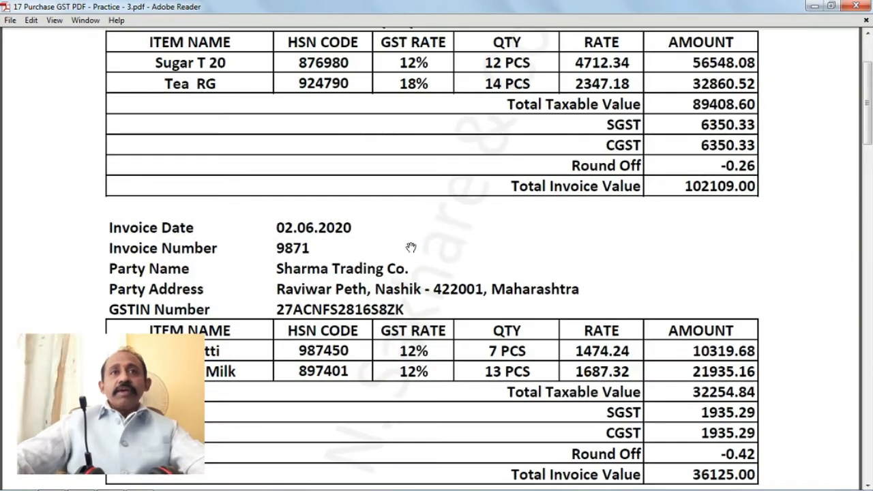
{"action": "scroll", "coordinate": [412, 247], "scroll_direction": "down", "scroll_amount": 20}
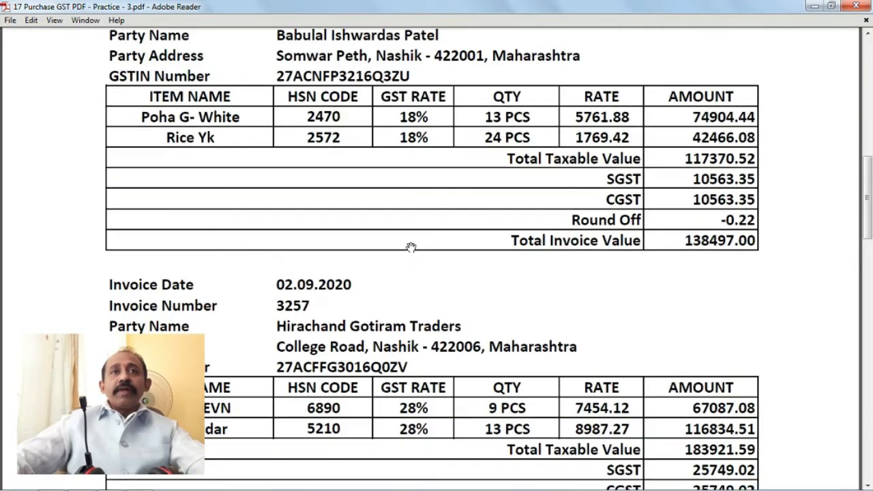
{"action": "scroll", "coordinate": [411, 247], "scroll_direction": "down", "scroll_amount": 5}
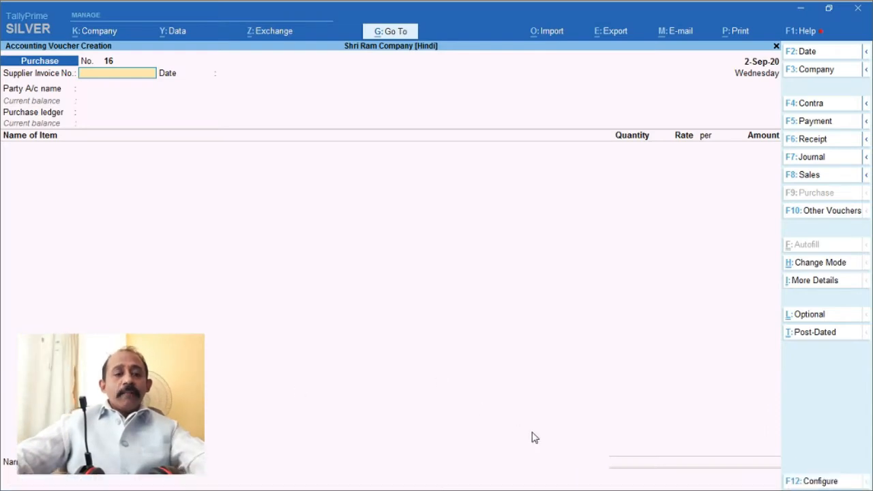
Step: Set the purchase voucher date to 02.09.20
{"action": "key", "text": "F2"}
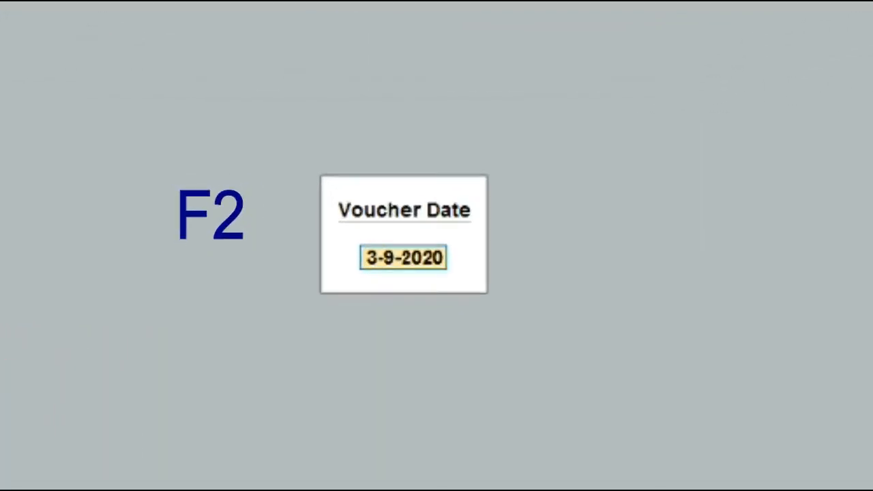
{"action": "type", "text": "02.09.2"}
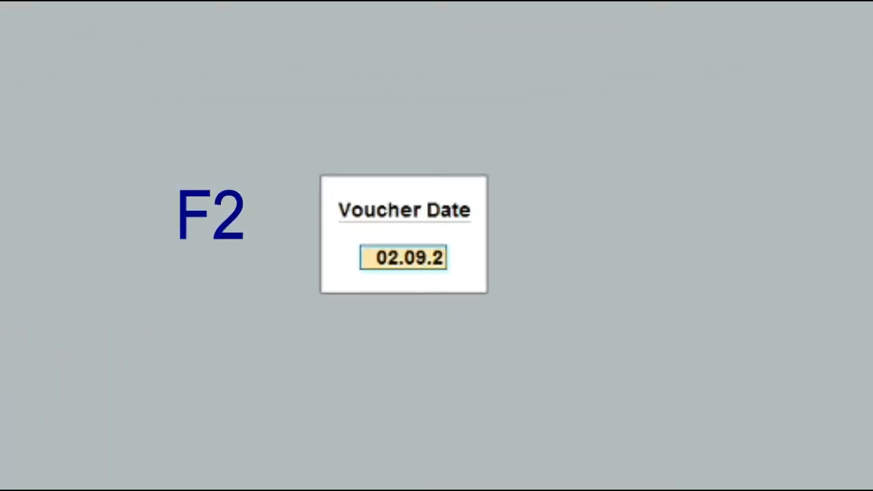
{"action": "type", "text": "0"}
{"action": "key", "text": "Return"}
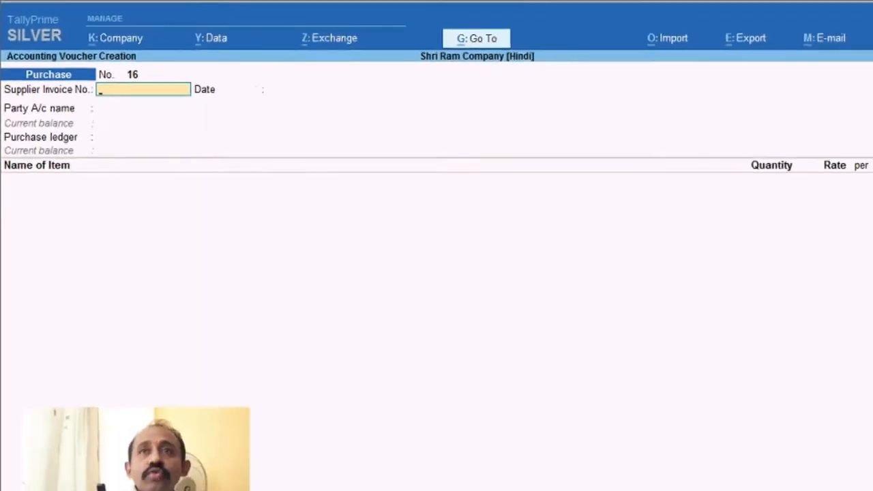
Step: Enter supplier invoice number 3257 and accept 2-Sep-20 as the supplier invoice date
{"action": "left_click", "coordinate": [805, 10]}
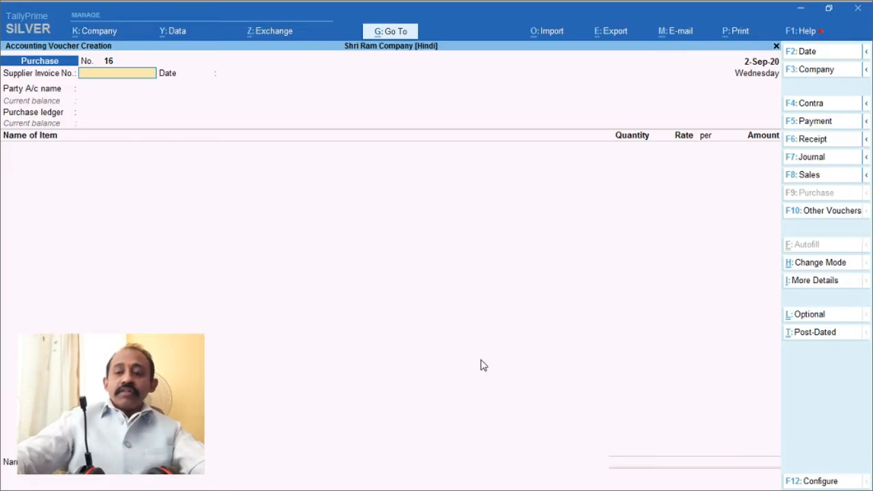
{"action": "type", "text": "3257"}
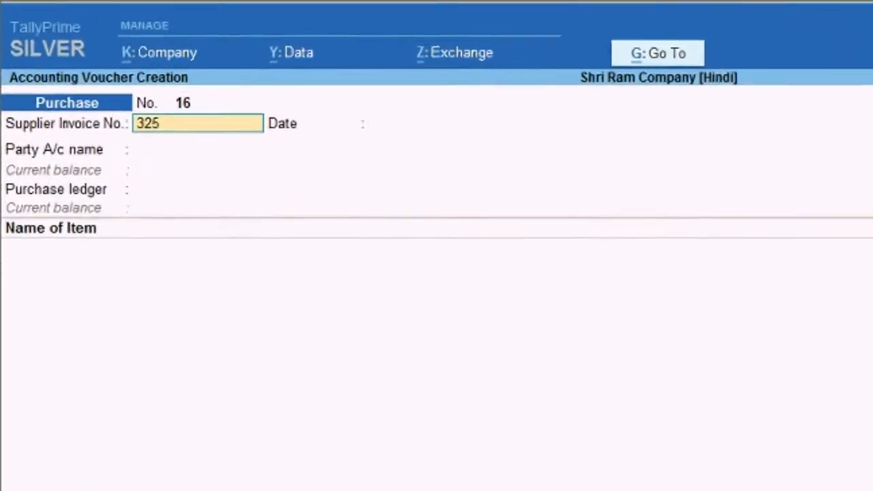
{"action": "key", "text": "Return"}
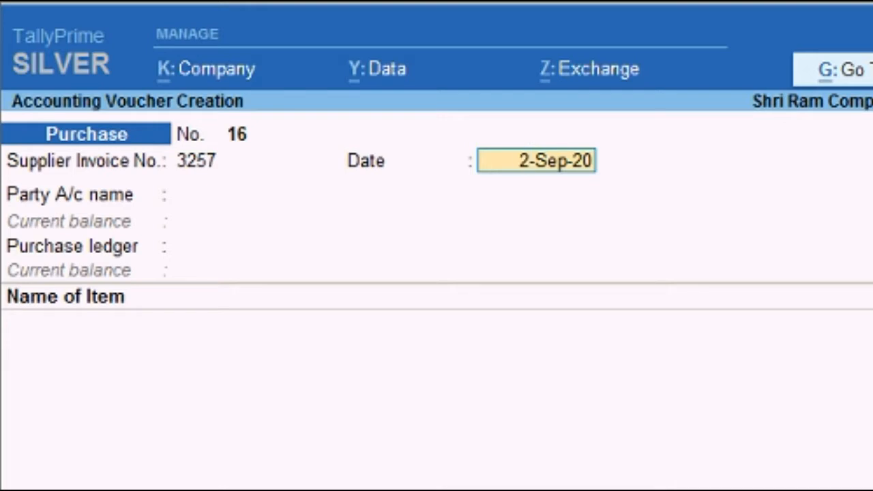
{"action": "key", "text": "Return"}
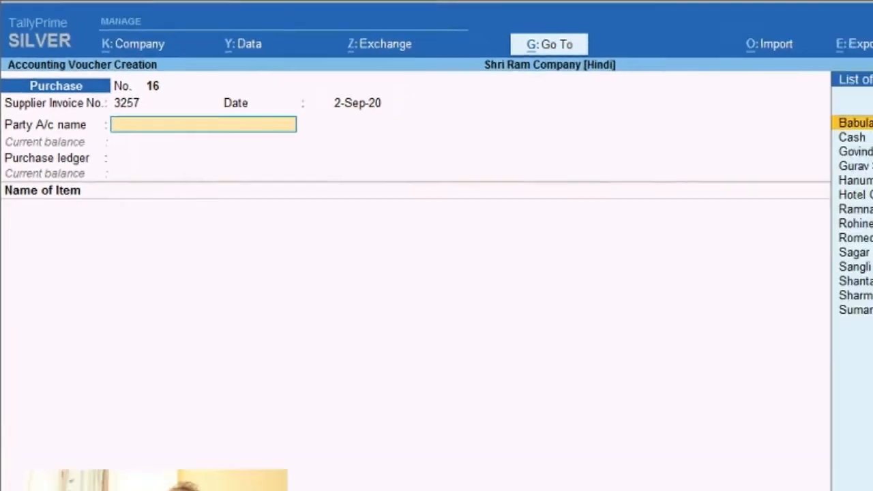
Step: Switch to the PDF in Adobe Reader and copy the party name Hirachand Gotiram Traders from invoice 3257
{"action": "key", "text": "alt+Tab"}
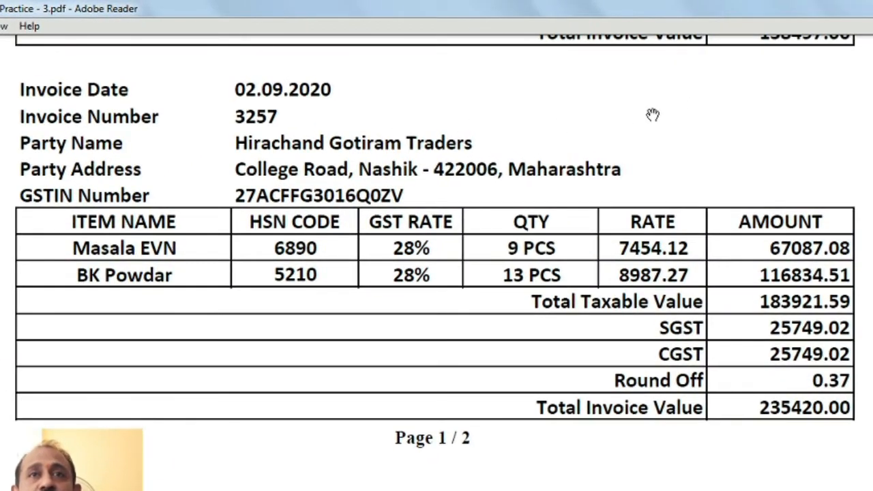
{"action": "right_click", "coordinate": [647, 91]}
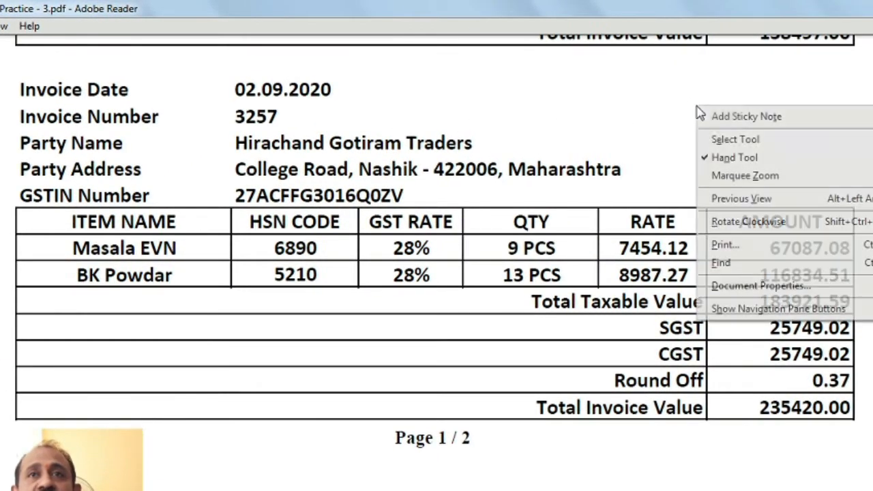
{"action": "left_click", "coordinate": [728, 143]}
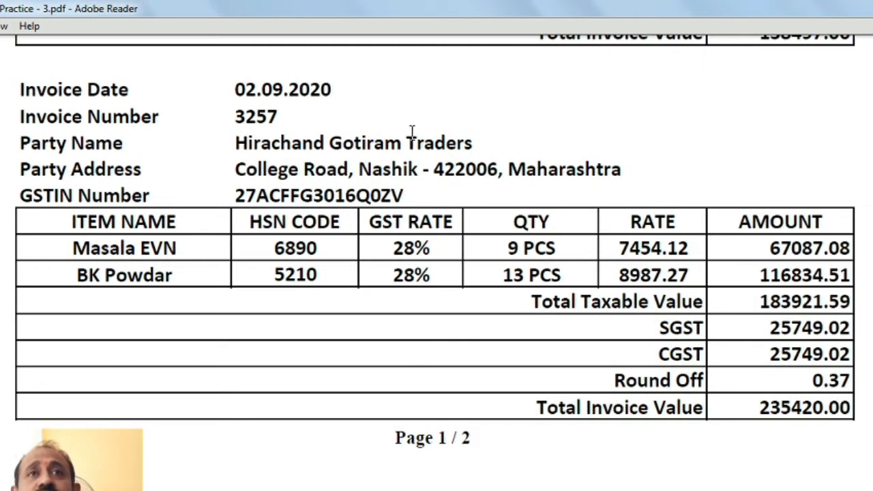
{"action": "left_click_drag", "start_coordinate": [234, 143], "coordinate": [433, 144]}
{"action": "key", "text": "ctrl+c"}
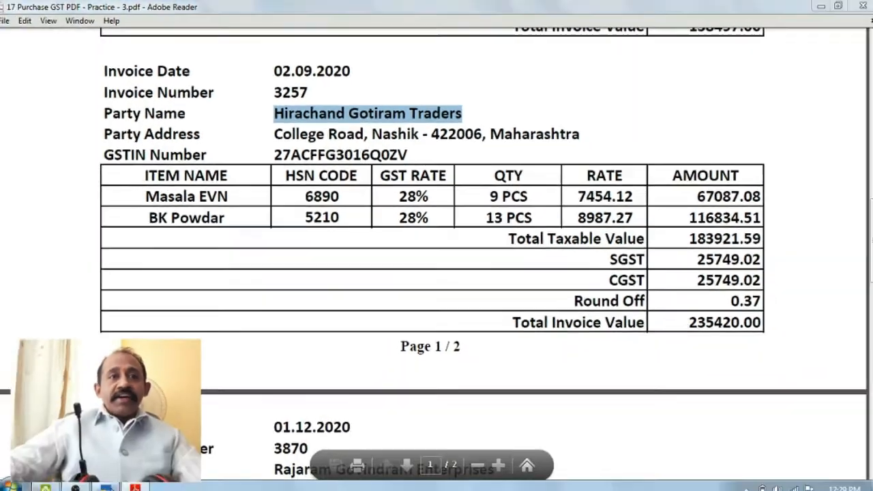
Step: Switch back to TallyPrime and open the creation form for a new party ledger from the voucher's party account field
{"action": "key", "text": "alt+Tab"}
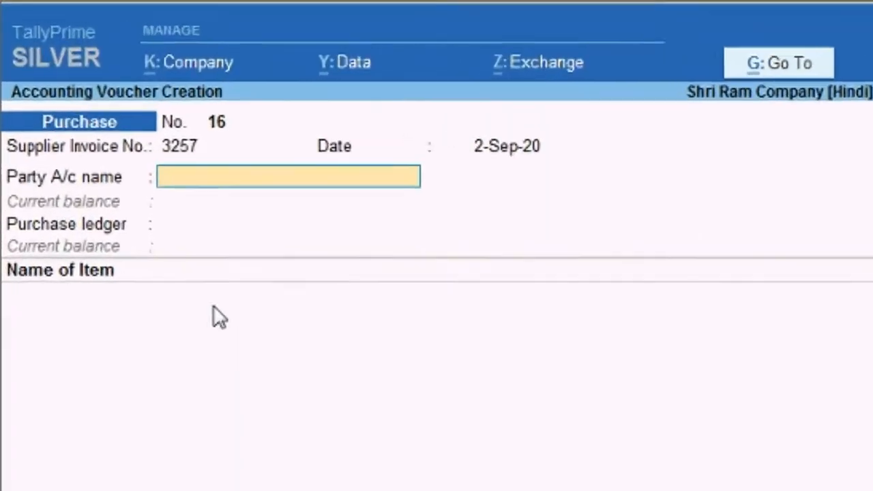
{"action": "key", "text": "ctrl+v"}
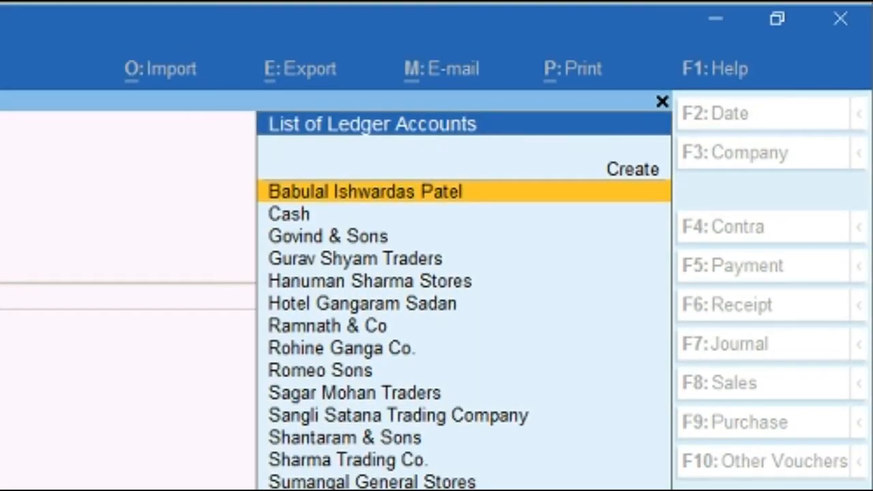
{"action": "key", "text": "Up"}
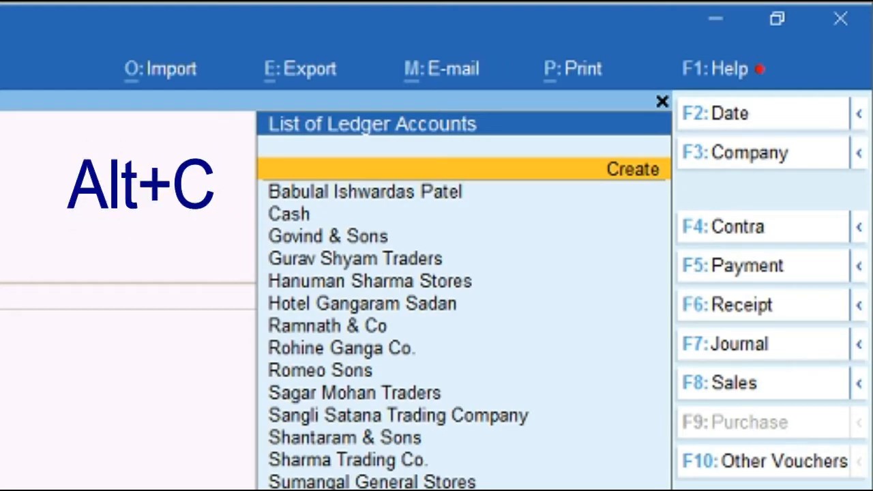
{"action": "key", "text": "alt+c"}
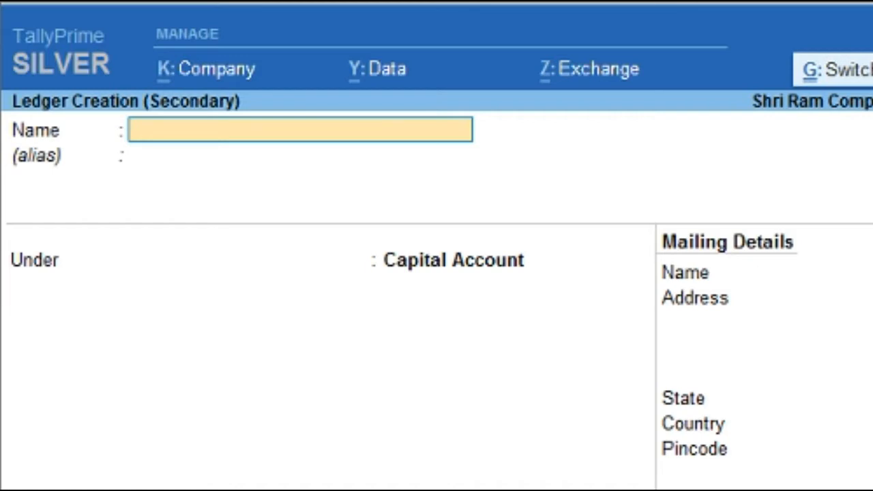
Step: Paste Hirachand Gotiram Traders as the new ledger's name and leave the alias blank
{"action": "key", "text": "ctrl+v"}
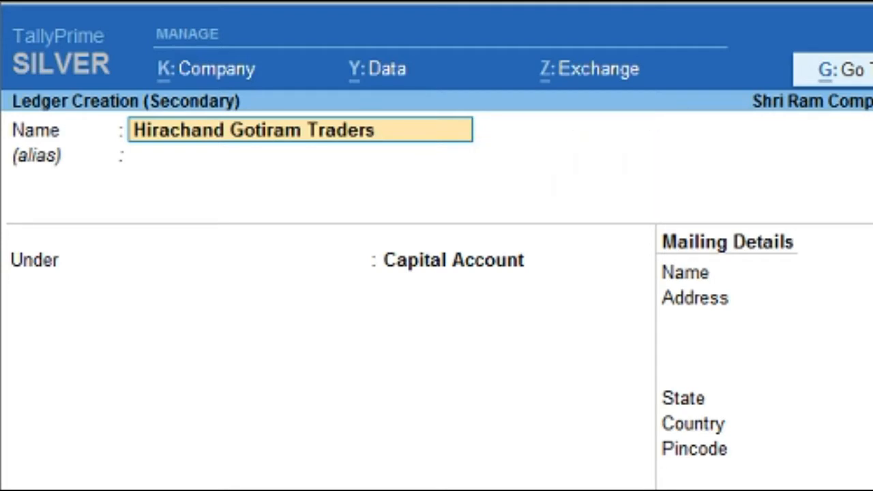
{"action": "key", "text": "Return"}
{"action": "key", "text": "Return"}
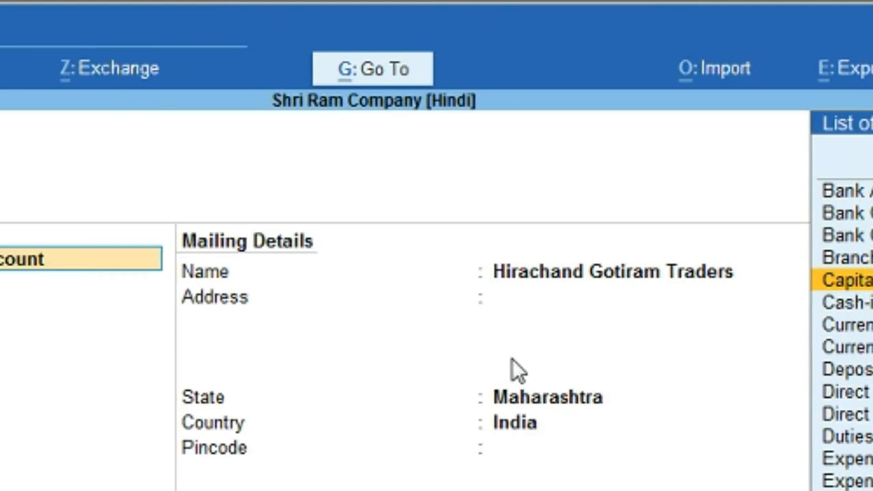
{"action": "key", "text": "Return"}
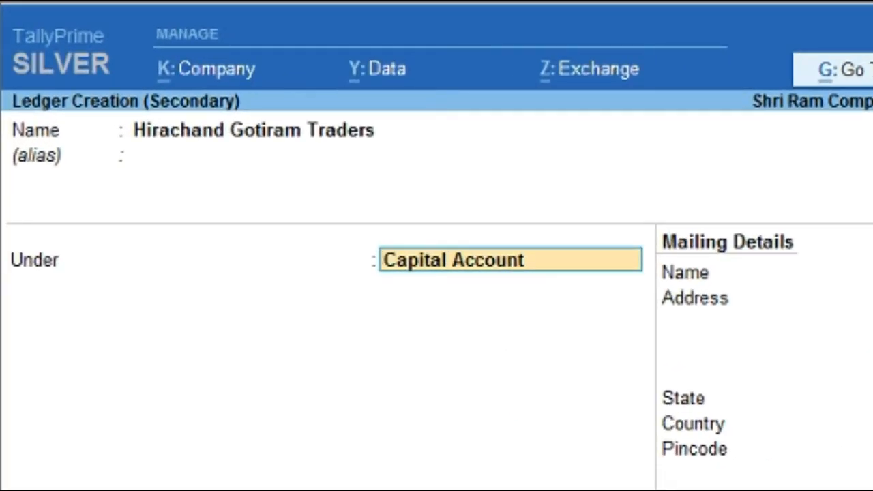
Step: Place the ledger under the Sundry Creditors group and keep bill-by-bill balances set to No
{"action": "type", "text": "A"}
{"action": "key", "text": "Delete"}
{"action": "key", "text": "Delete"}
{"action": "key", "text": "Delete"}
{"action": "key", "text": "Delete"}
{"action": "key", "text": "Delete"}
{"action": "key", "text": "Delete"}
{"action": "key", "text": "Delete"}
{"action": "key", "text": "Delete"}
{"action": "key", "text": "Delete"}
{"action": "key", "text": "Delete"}
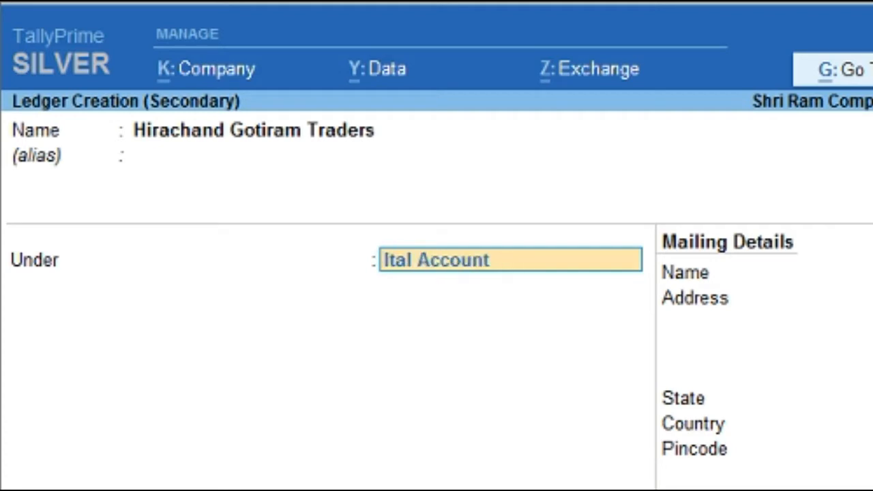
{"action": "key", "text": "Delete"}
{"action": "key", "text": "Delete"}
{"action": "key", "text": "Delete"}
{"action": "key", "text": "Delete"}
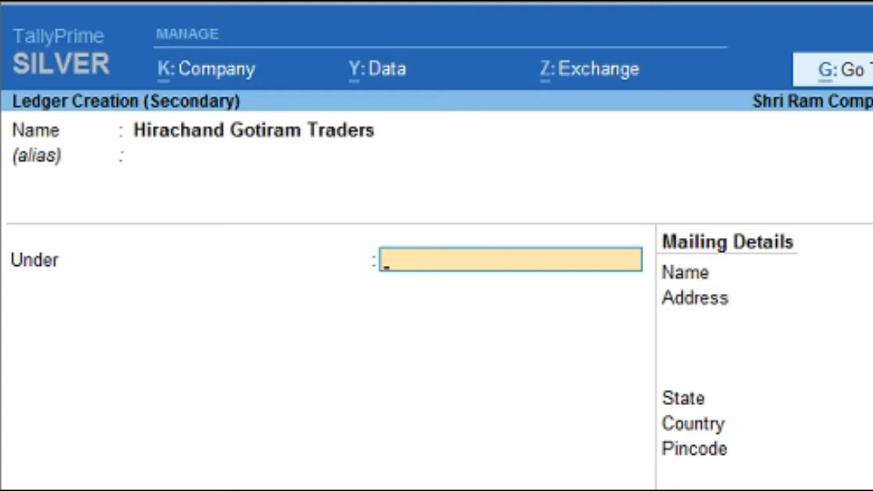
{"action": "type", "text": "Sun"}
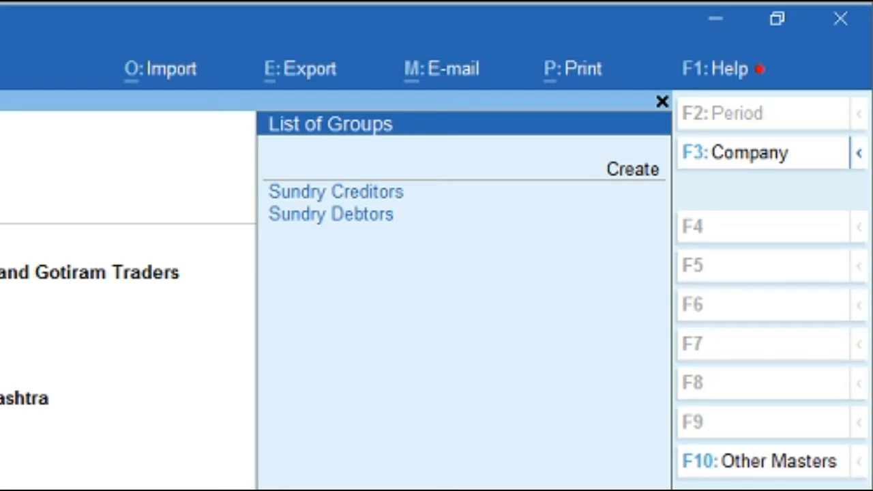
{"action": "left_click", "coordinate": [382, 194]}
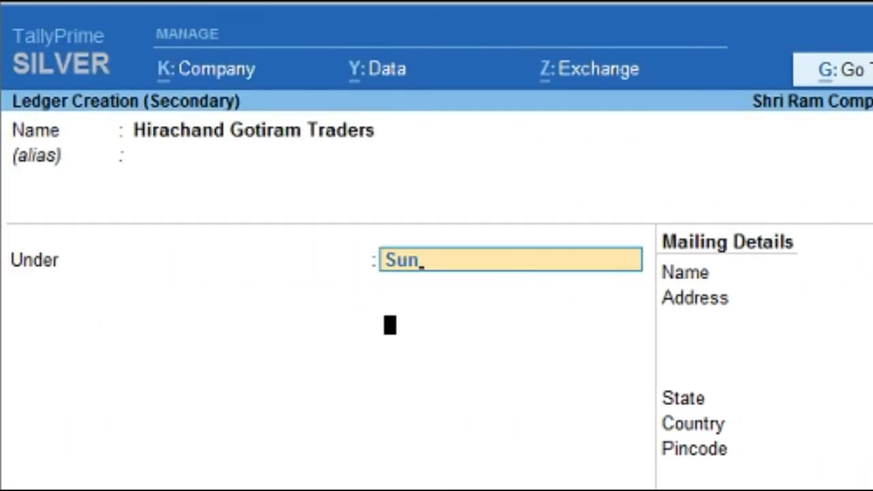
{"action": "key", "text": "Return"}
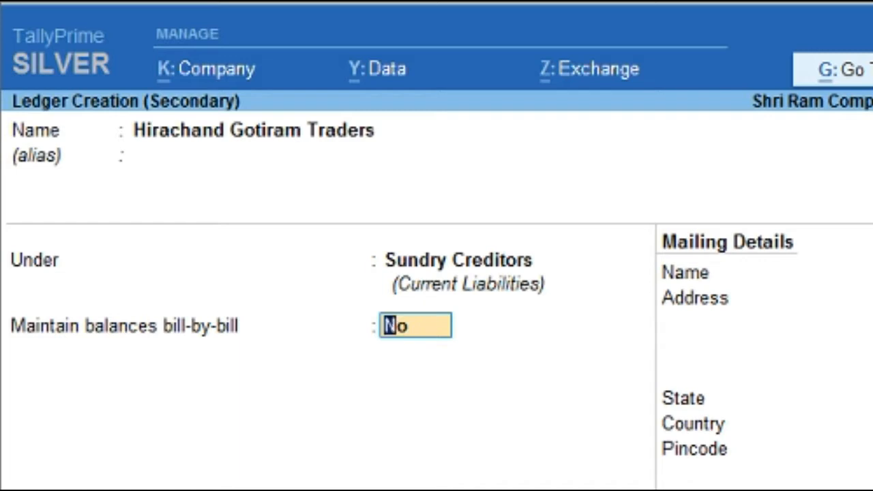
{"action": "key", "text": "Return"}
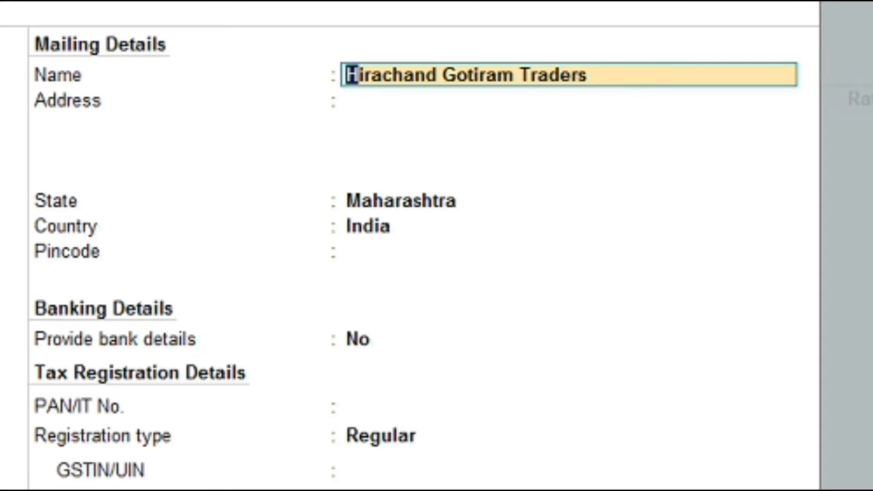
Step: Accept the mailing name, then switch to the PDF in Adobe Reader and copy invoice 3257's party address up to the pincode
{"action": "key", "text": "Return"}
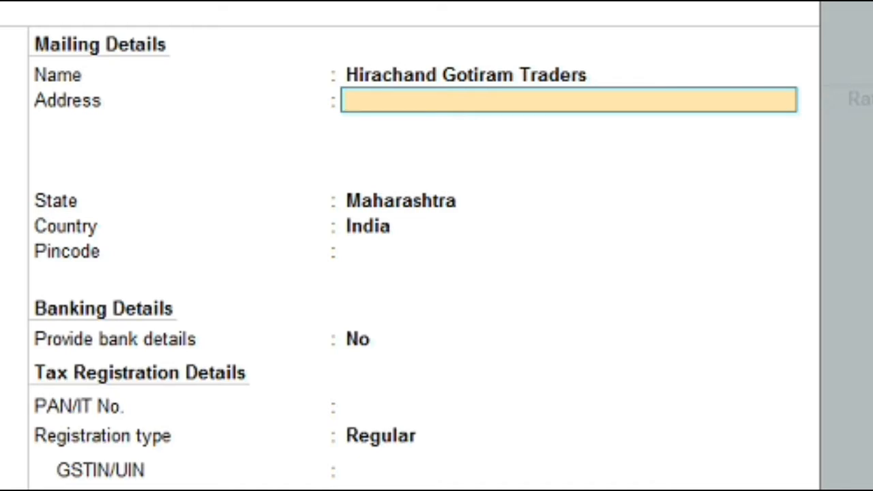
{"action": "key", "text": "alt+Tab"}
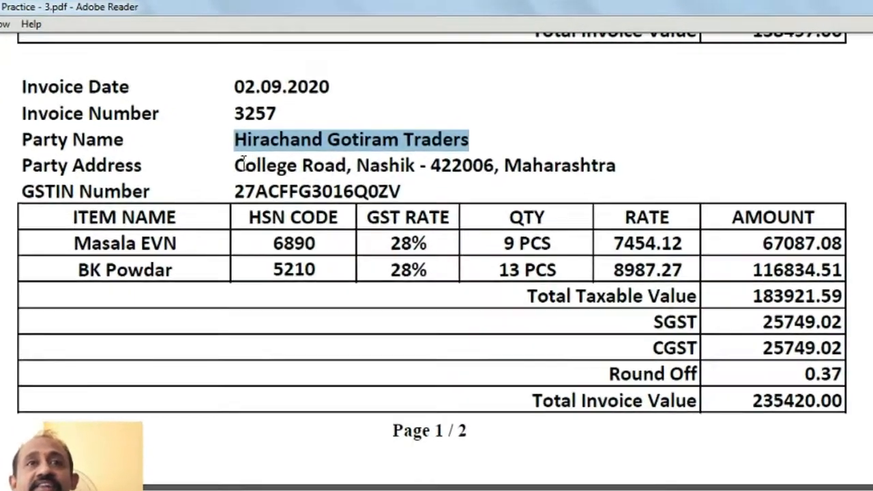
{"action": "left_click_drag", "start_coordinate": [264, 142], "coordinate": [459, 146]}
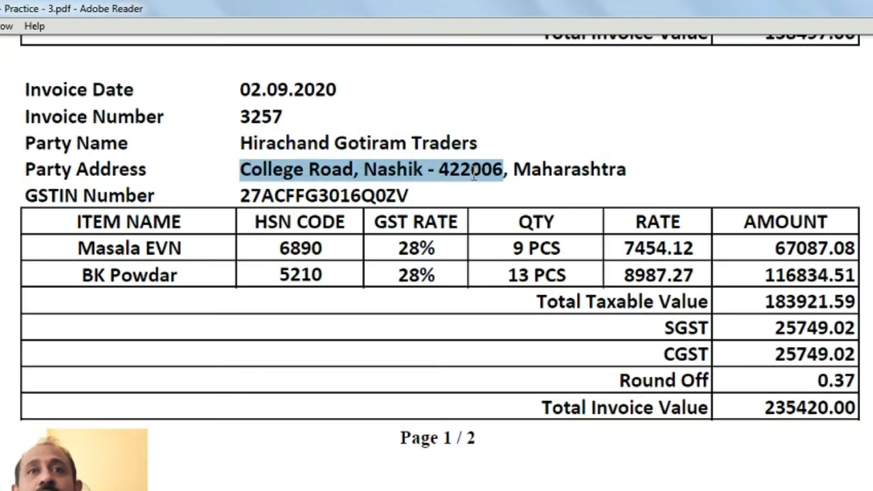
{"action": "key", "text": "ctrl+c"}
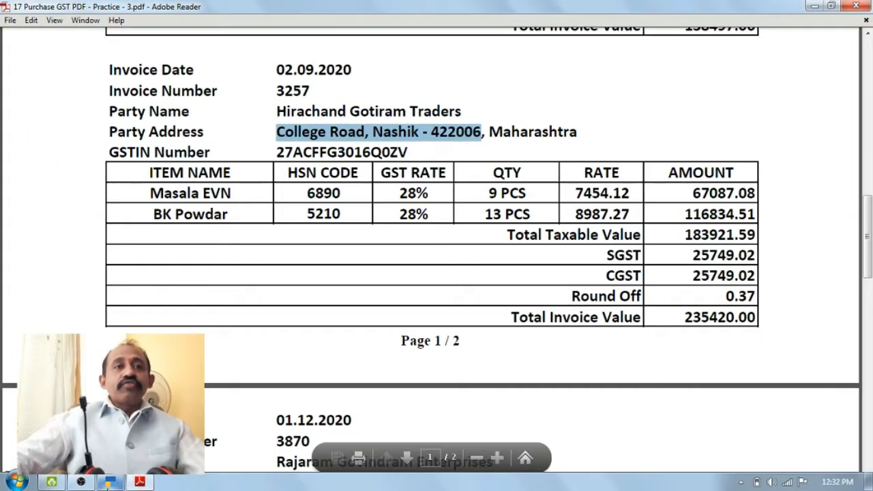
Step: Switch back to TallyPrime, paste the copied party address into the mailing details and keep Maharashtra as the state
{"action": "left_click", "coordinate": [164, 482]}
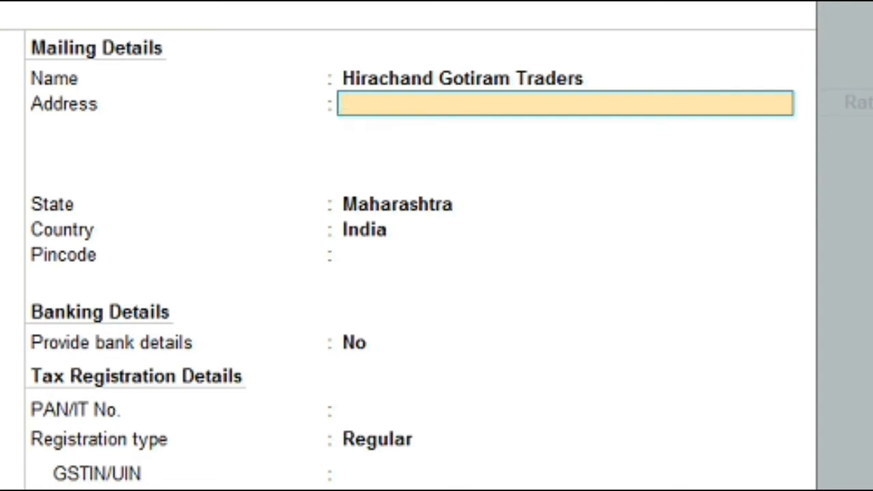
{"action": "key", "text": "ctrl+v"}
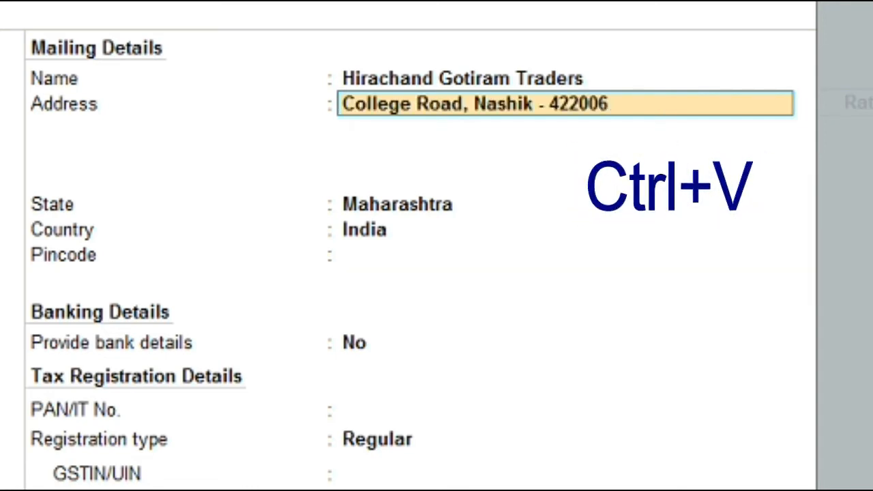
{"action": "key", "text": "Return"}
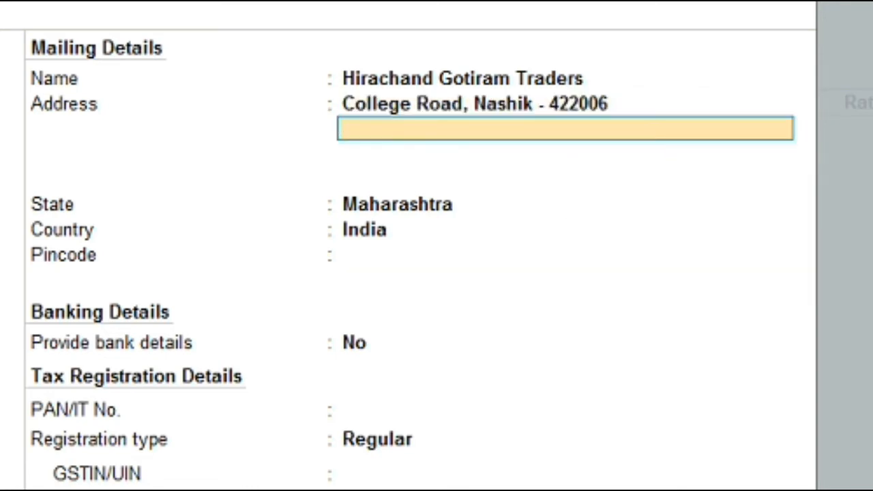
{"action": "key", "text": "Return"}
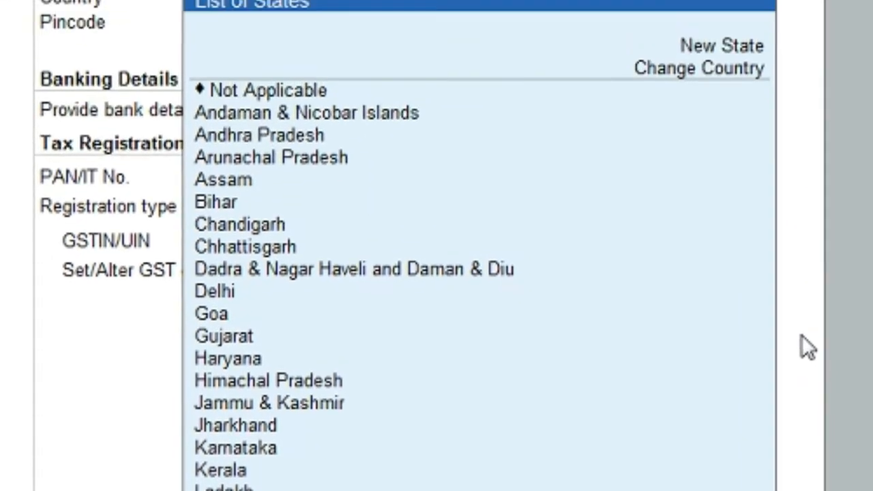
{"action": "key", "text": "Return"}
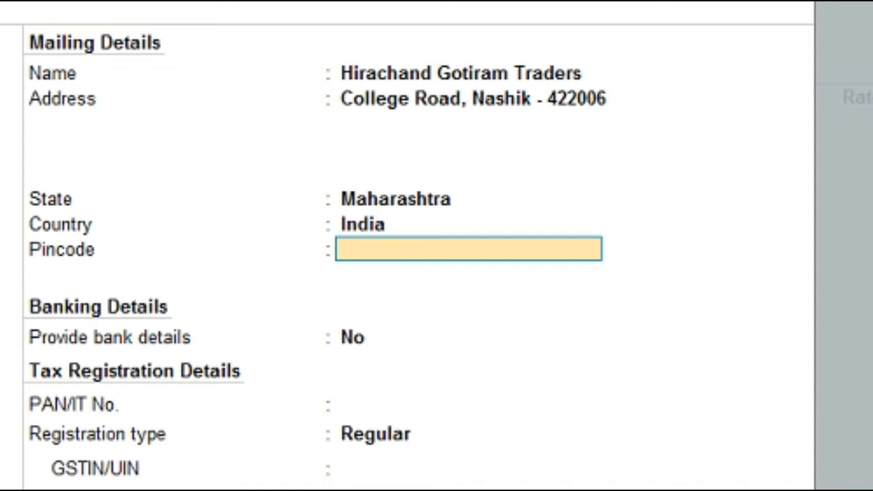
Step: Enter the supplier's pincode, keeping bank details at No and the PAN/IT number blank
{"action": "type", "text": "422006"}
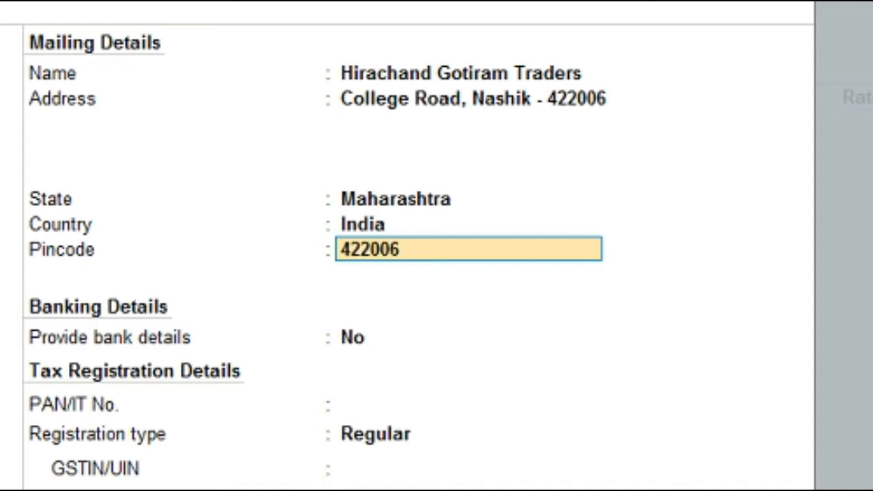
{"action": "key", "text": "Return"}
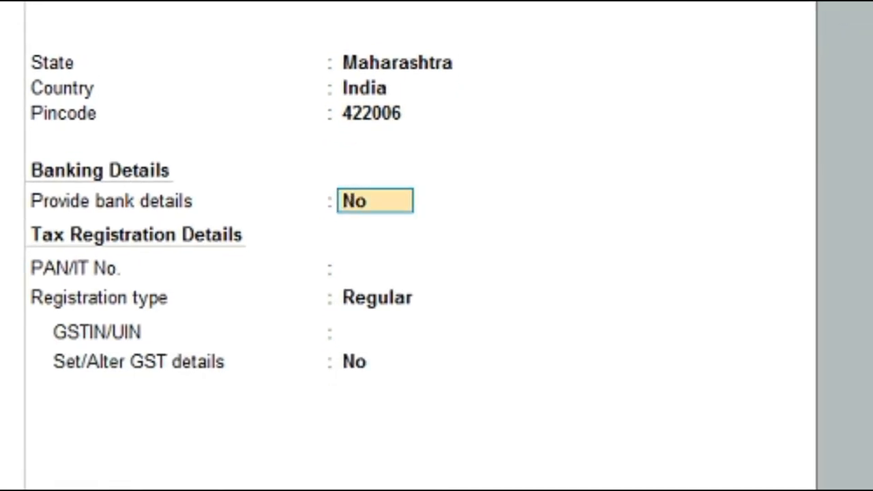
{"action": "key", "text": "Return"}
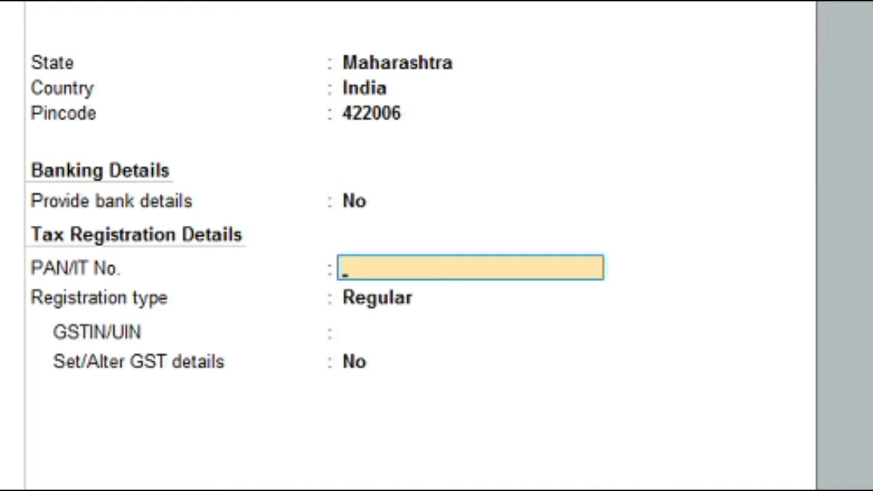
{"action": "key", "text": "Return"}
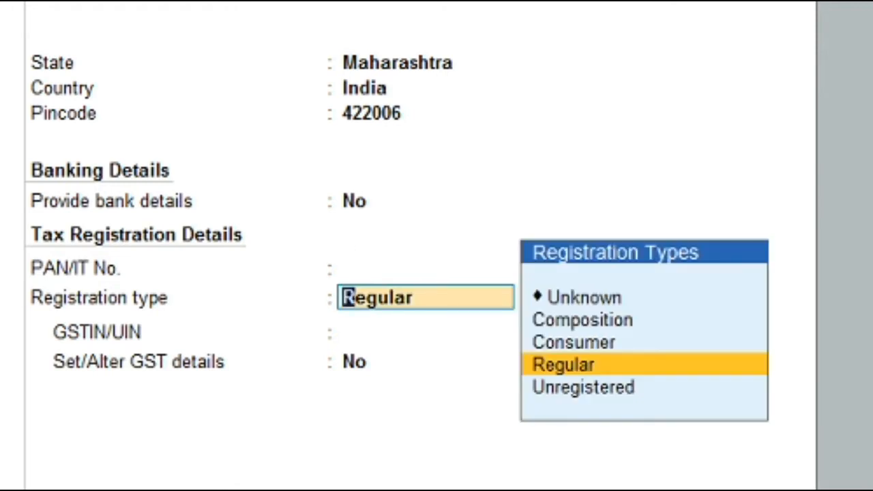
Step: Examine the available GST registration types, including Composition, Consumer, Regular and Unregistered
{"action": "key", "text": "Up"}
{"action": "key", "text": "Up"}
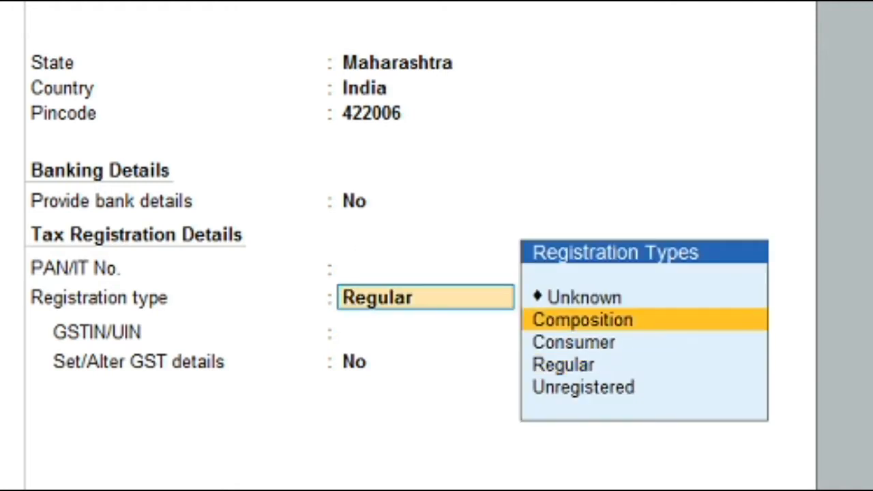
{"action": "key", "text": "Down"}
{"action": "key", "text": "Down"}
{"action": "key", "text": "Down"}
{"action": "key", "text": "Up"}
{"action": "key", "text": "Up"}
{"action": "key", "text": "Up"}
{"action": "key", "text": "Down"}
{"action": "key", "text": "Down"}
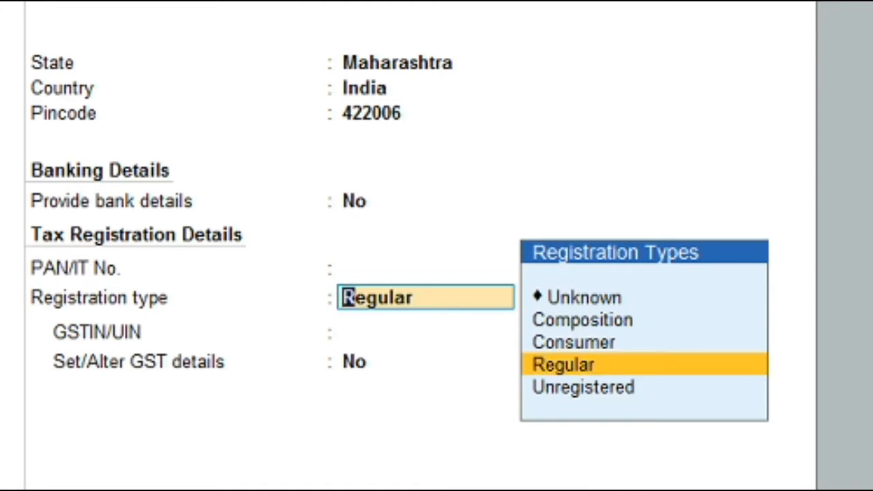
{"action": "key", "text": "Up"}
{"action": "key", "text": "Up"}
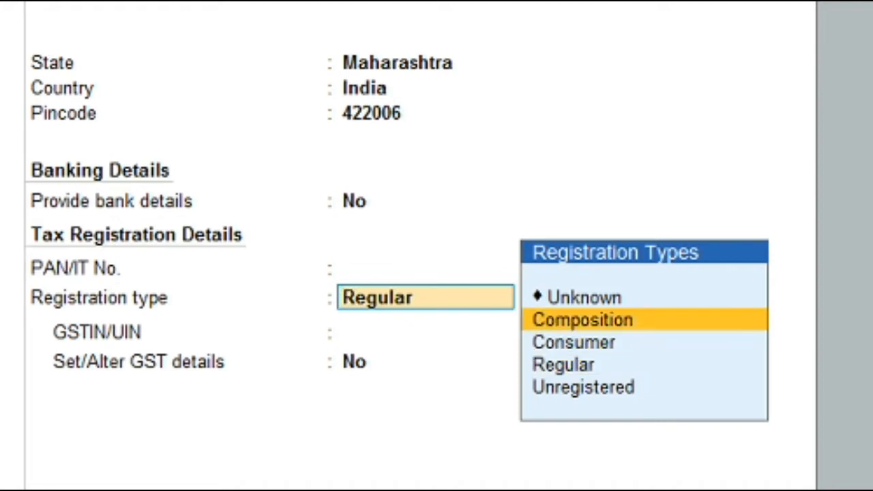
{"action": "key", "text": "Down"}
{"action": "key", "text": "Down"}
{"action": "key", "text": "Up"}
{"action": "key", "text": "Up"}
{"action": "key", "text": "Down"}
{"action": "key", "text": "Down"}
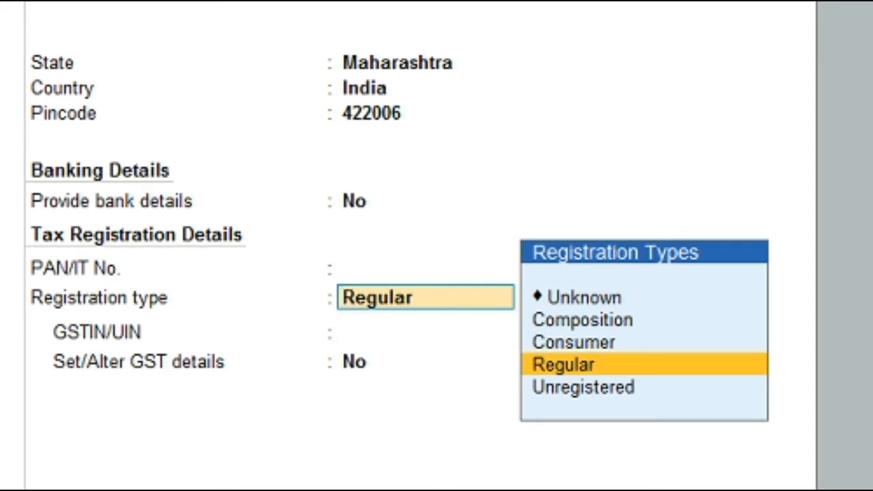
{"action": "key", "text": "Up"}
{"action": "key", "text": "Up"}
{"action": "key", "text": "Down"}
{"action": "key", "text": "Down"}
{"action": "key", "text": "Down"}
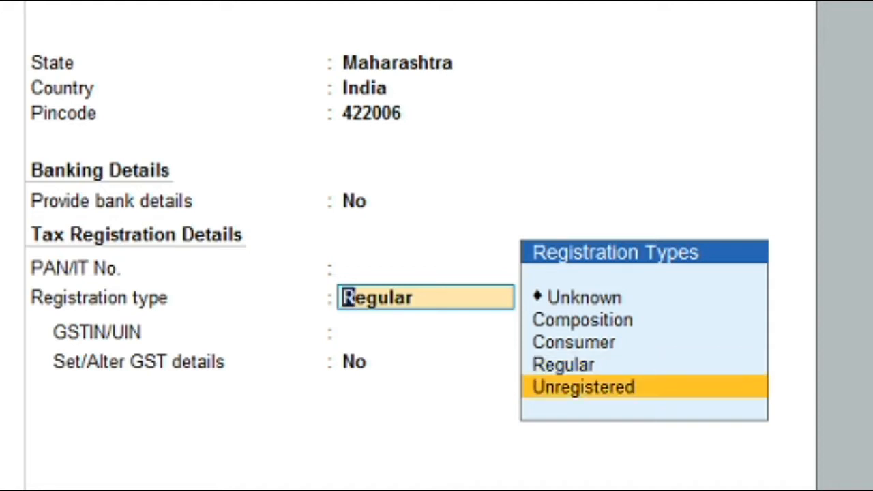
{"action": "key", "text": "Up"}
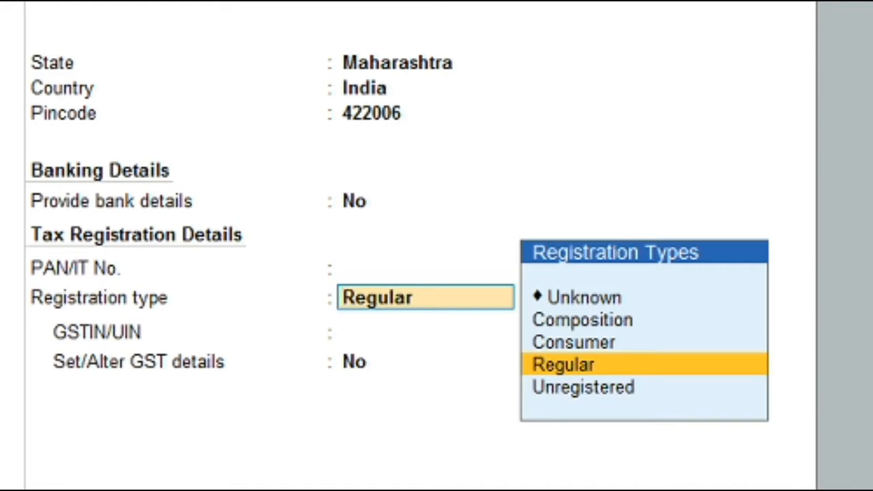
{"action": "key", "text": "Up"}
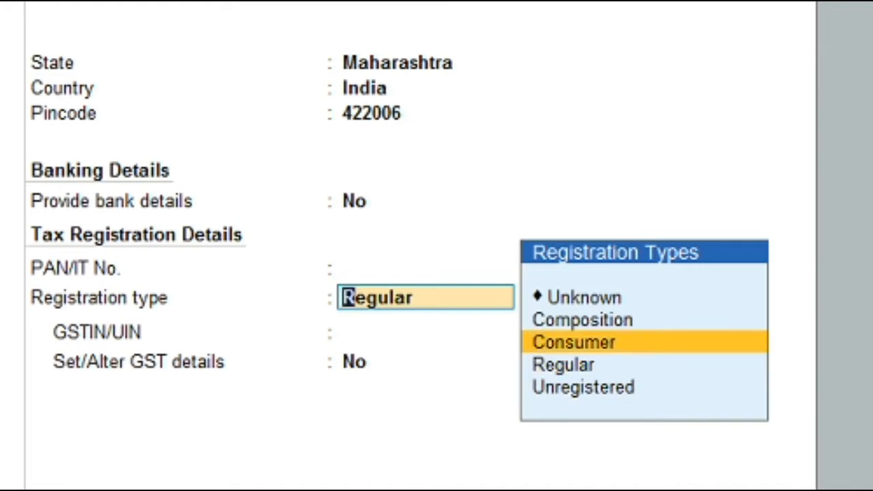
{"action": "key", "text": "Down"}
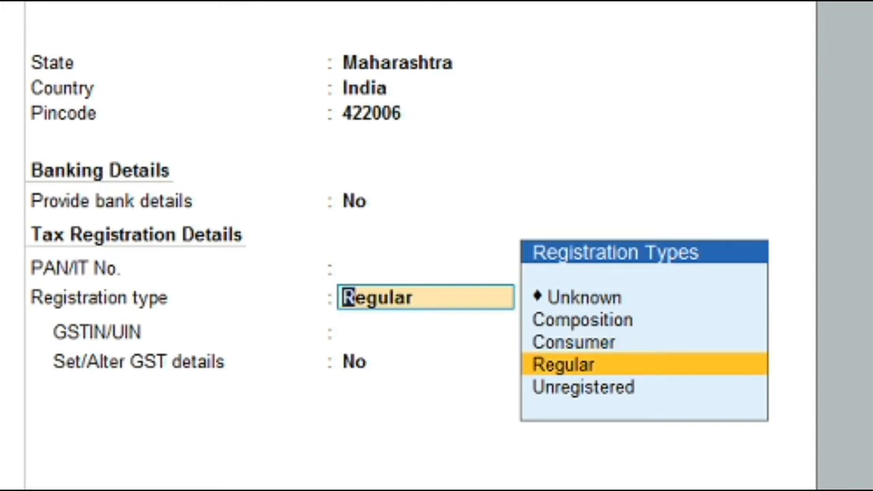
Step: Accept Regular as the registration type, then switch to the PDF in Adobe Reader and copy the GSTIN number from invoice 3257
{"action": "key", "text": "Return"}
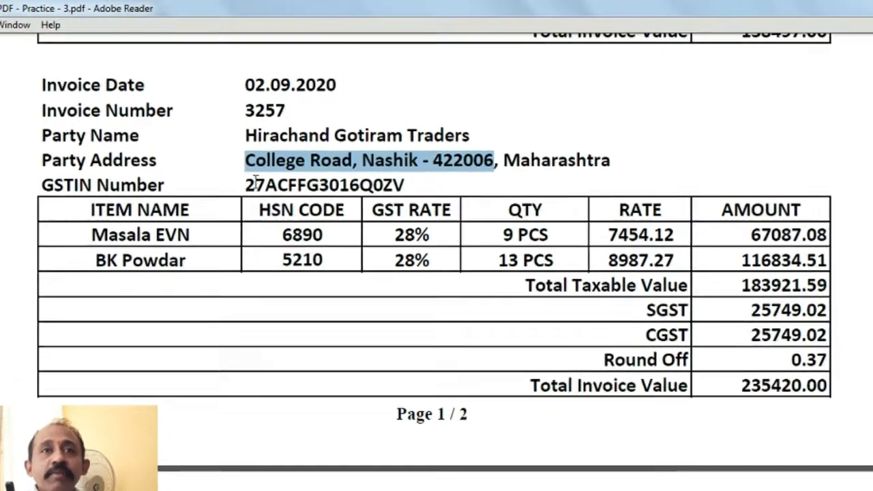
{"action": "left_click", "coordinate": [242, 133]}
{"action": "left_click_drag", "start_coordinate": [235, 196], "coordinate": [410, 197]}
{"action": "key", "text": "ctrl+c"}
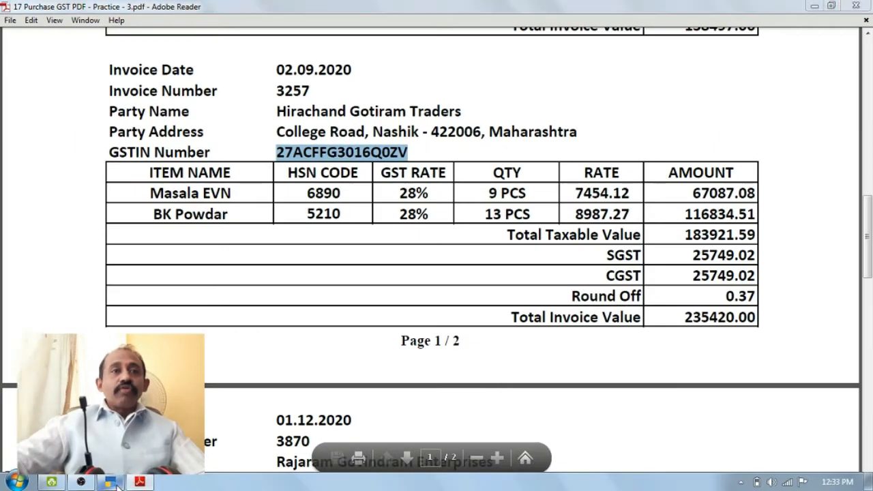
Step: Switch back to TallyPrime and paste the copied number as the party ledger's GSTIN/UIN
{"action": "left_click", "coordinate": [115, 483]}
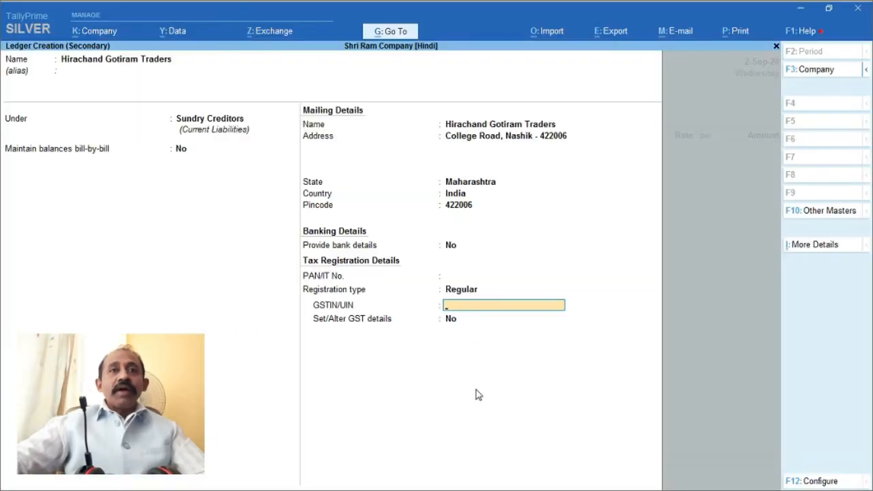
{"action": "key", "text": "ctrl+v"}
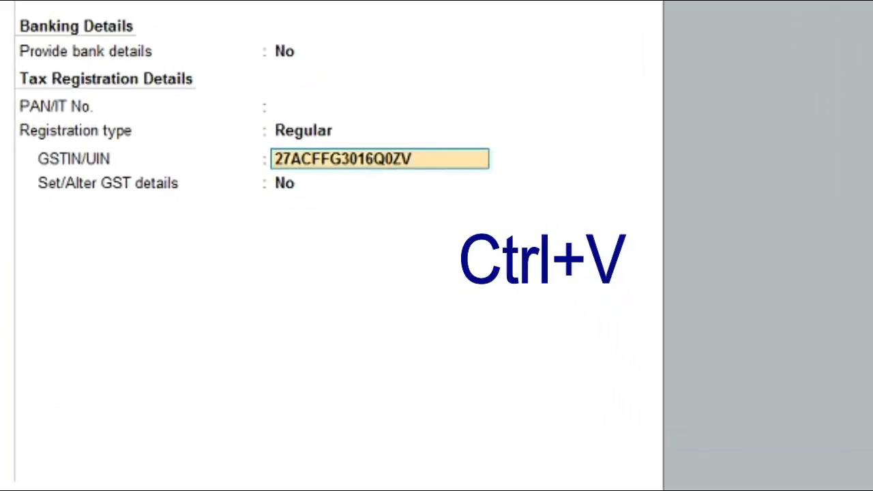
{"action": "key", "text": "Return"}
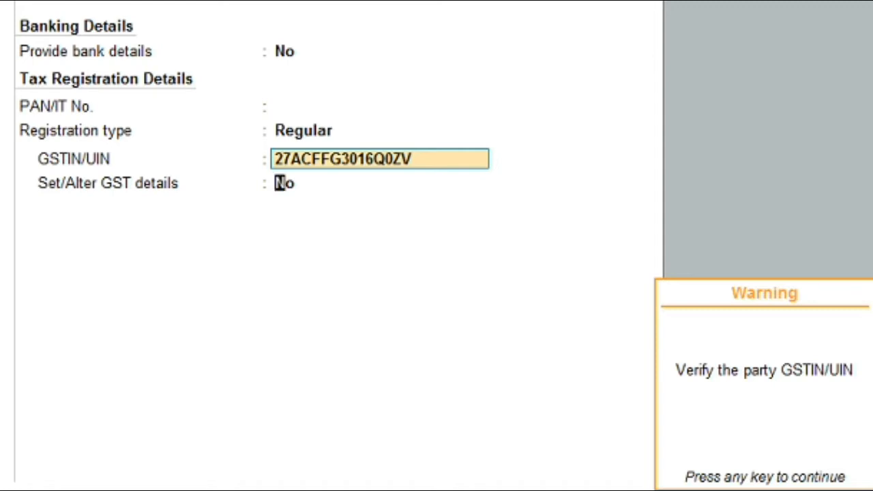
Step: Accept the entered GSTIN/UIN and save the supplier's ledger with Set/Alter GST details at No
{"action": "key", "text": "Return"}
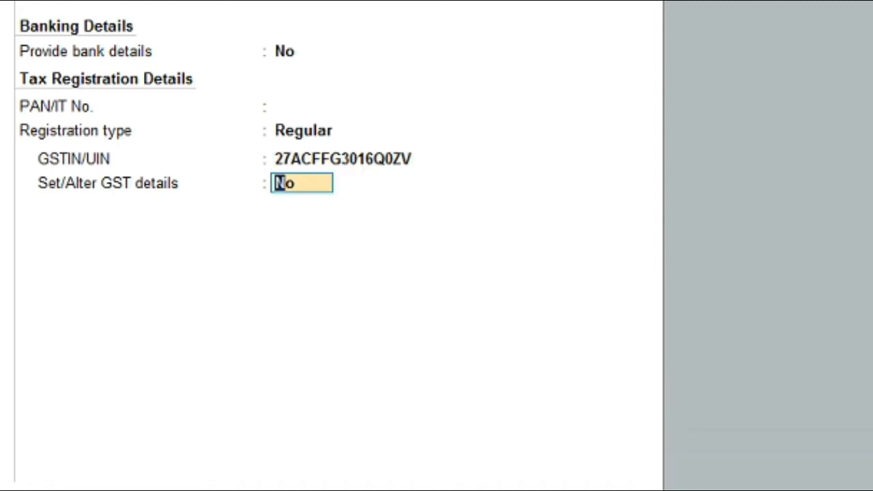
{"action": "key", "text": "Return"}
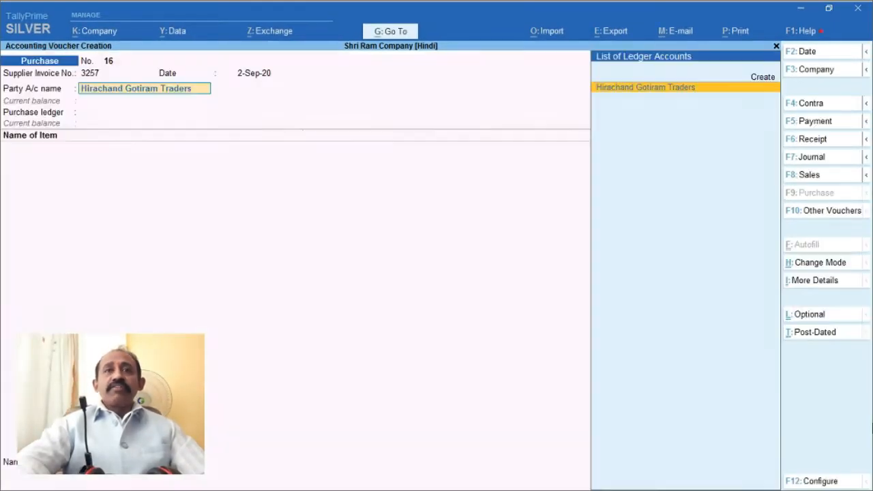
Step: Use the supplier's ledger as the voucher's party account, leaving the receipt details blank and accepting the party details
{"action": "key", "text": "Return"}
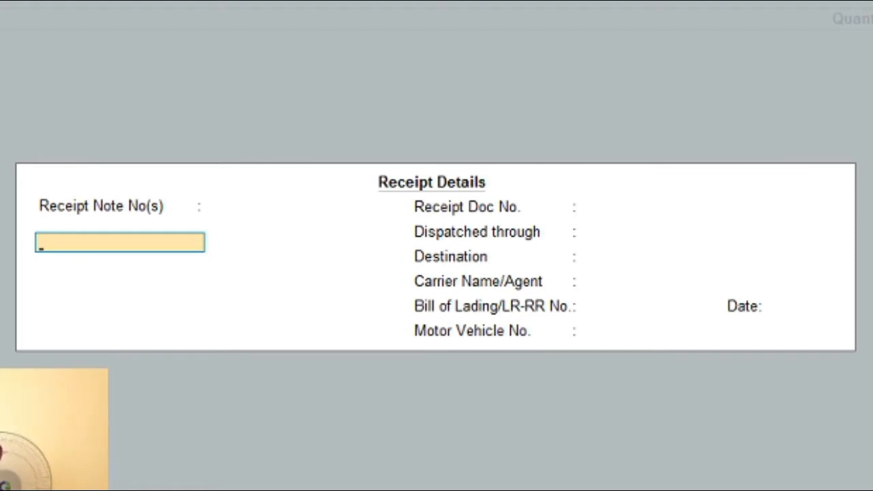
{"action": "key", "text": "ctrl+a"}
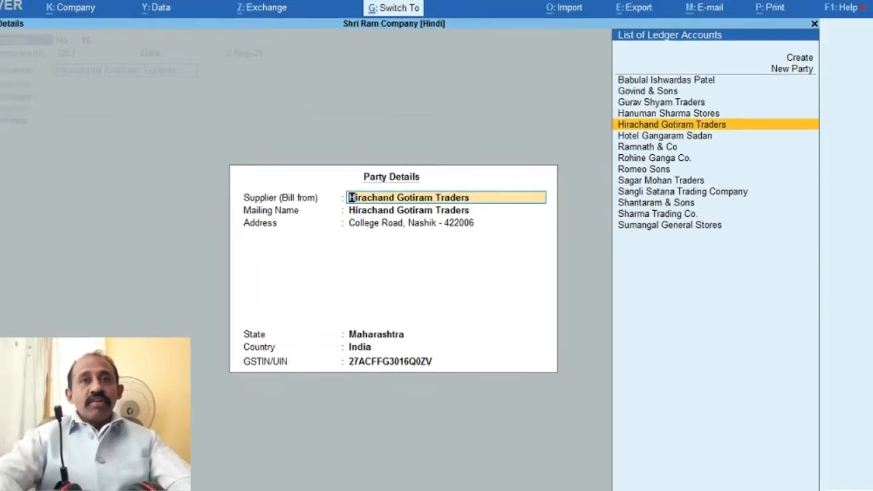
{"action": "key", "text": "ctrl+a"}
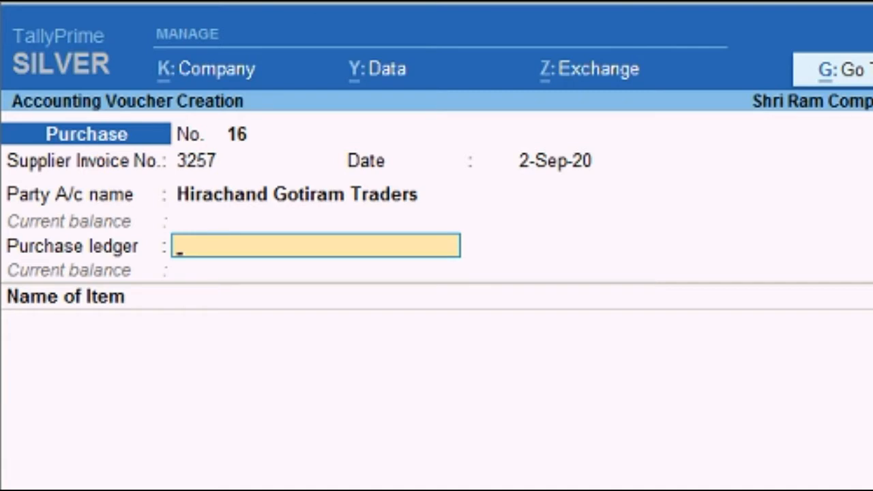
Step: Go back to the party account, reselect the supplier and go through every receipt detail field, leaving each blank
{"action": "key", "text": "BackSpace"}
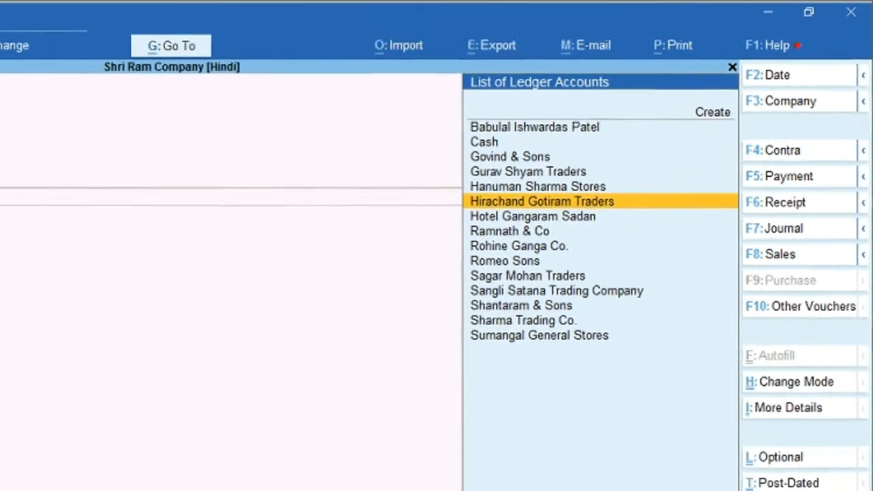
{"action": "key", "text": "Return"}
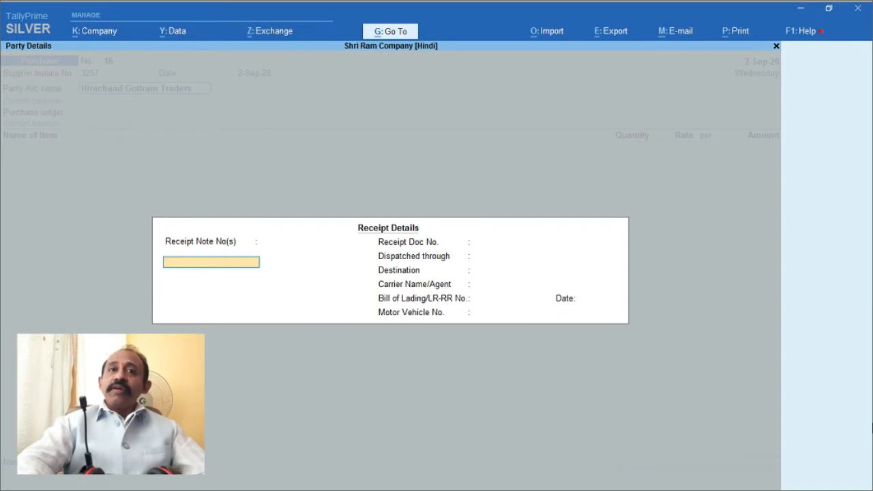
{"action": "key", "text": "Return"}
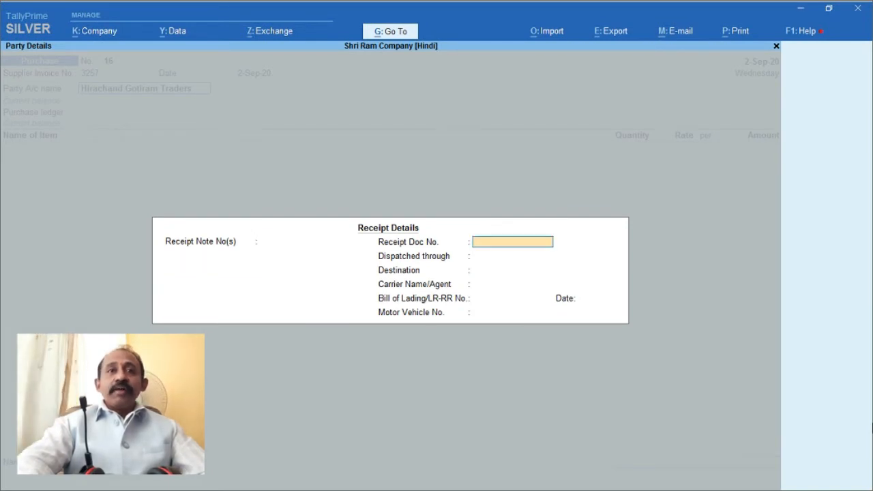
{"action": "key", "text": "Return"}
{"action": "key", "text": "Return"}
{"action": "key", "text": "Return"}
{"action": "key", "text": "Return"}
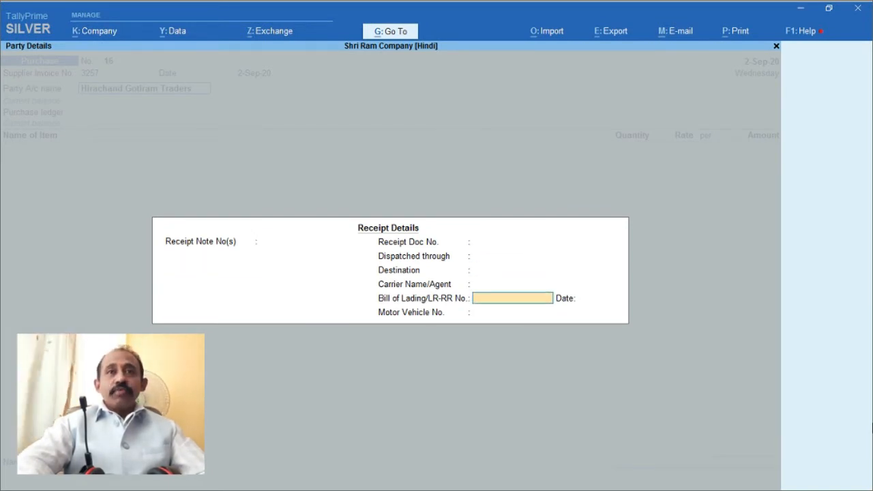
{"action": "key", "text": "Return"}
{"action": "key", "text": "Return"}
{"action": "key", "text": "Return"}
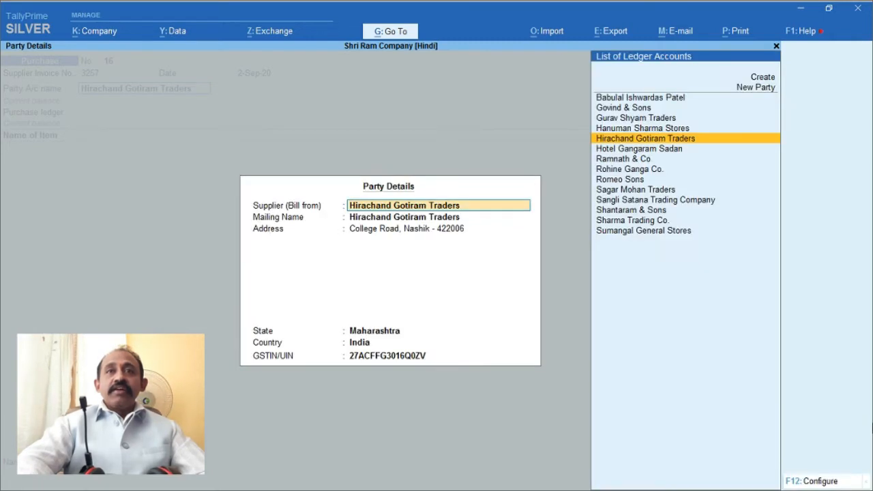
Step: Accept the supplier, mailing name, address, state, country and GSTIN/UIN in the party details one by one
{"action": "key", "text": "Return"}
{"action": "key", "text": "Return"}
{"action": "key", "text": "Return"}
{"action": "key", "text": "Return"}
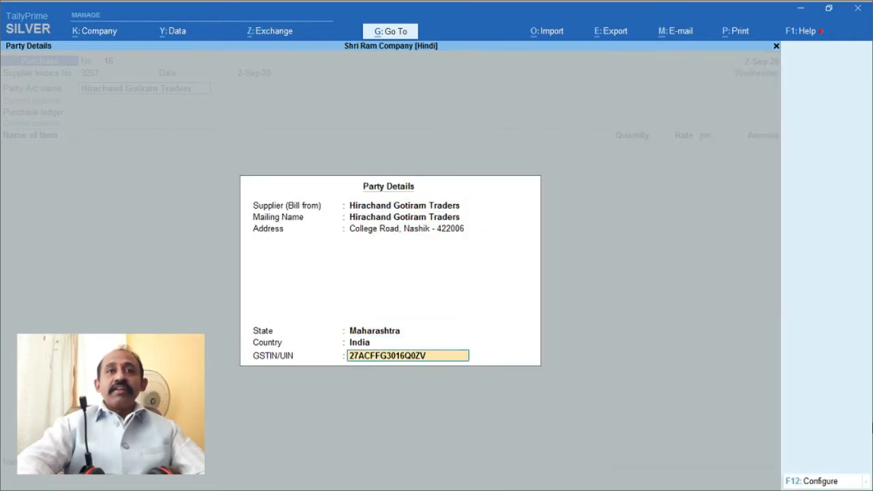
{"action": "key", "text": "Return"}
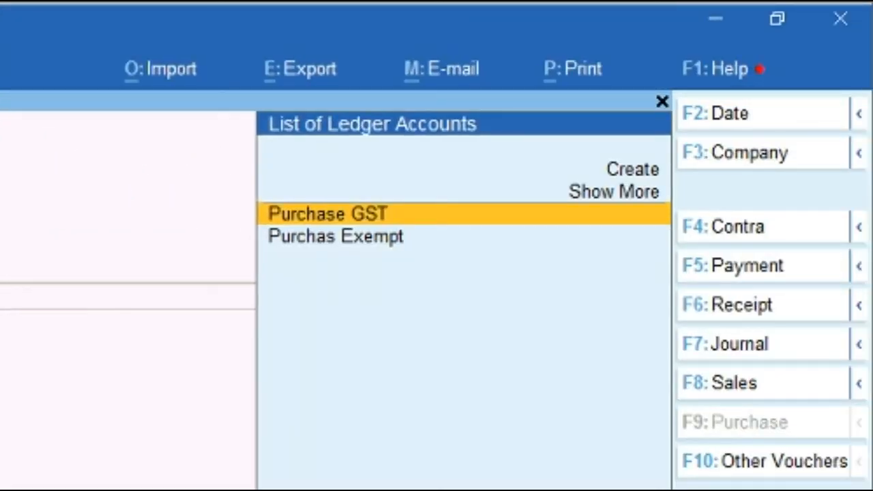
Step: Check the item GST rates of invoice 3257 in Adobe Reader and set the TallyPrime voucher's purchase ledger to Purchase GST
{"action": "key", "text": "Down"}
{"action": "key", "text": "Up"}
{"action": "key", "text": "Down"}
{"action": "key", "text": "Up"}
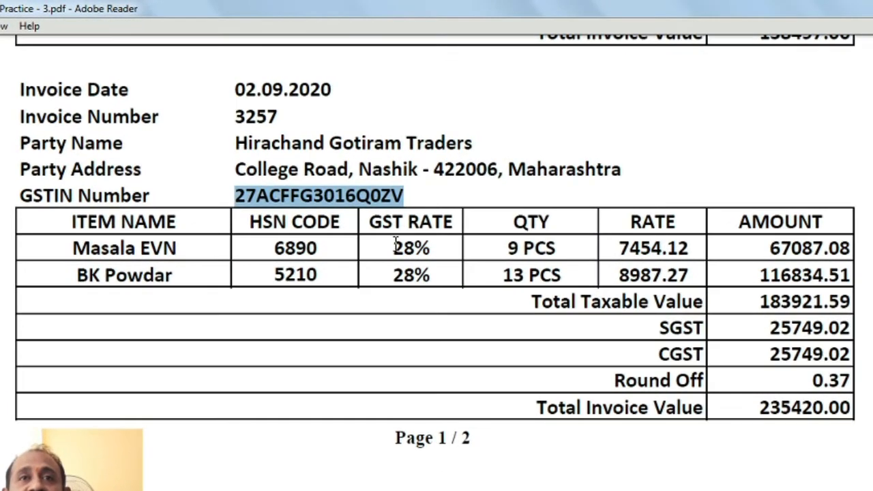
{"action": "left_click_drag", "start_coordinate": [399, 200], "coordinate": [433, 200]}
{"action": "left_click_drag", "start_coordinate": [392, 275], "coordinate": [438, 276]}
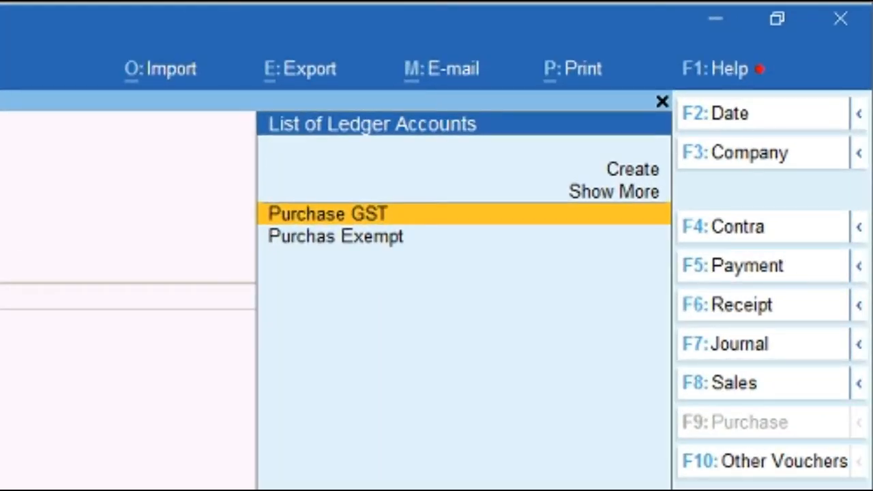
{"action": "key", "text": "Return"}
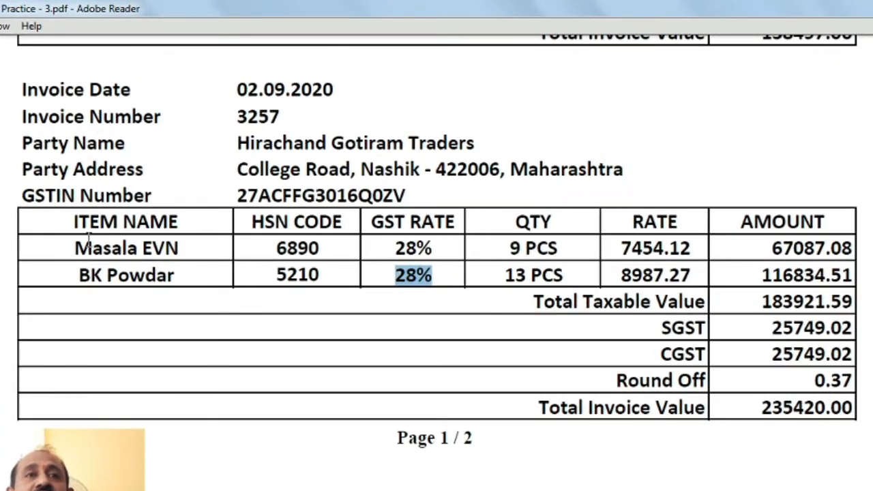
Step: Copy the item name Masala EVN from invoice 3257 in Adobe Reader and switch back to TallyPrime
{"action": "left_click_drag", "start_coordinate": [73, 249], "coordinate": [179, 250]}
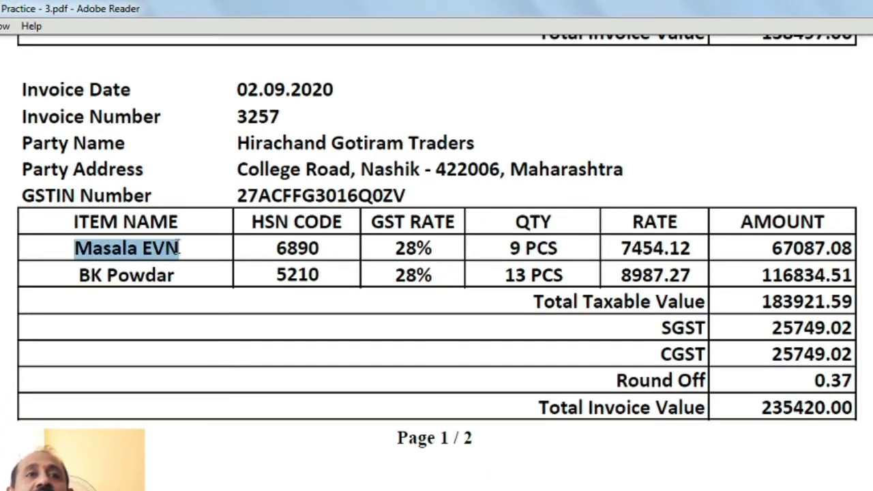
{"action": "key", "text": "ctrl+c"}
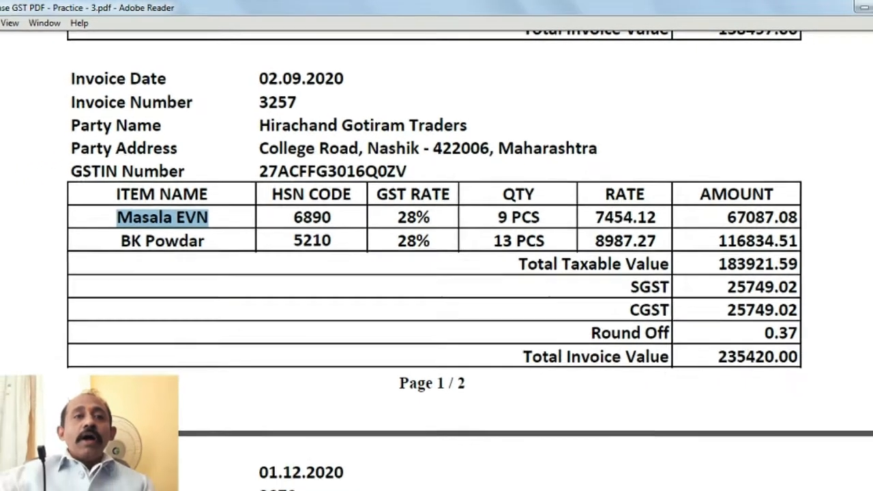
{"action": "key", "text": "alt+Tab"}
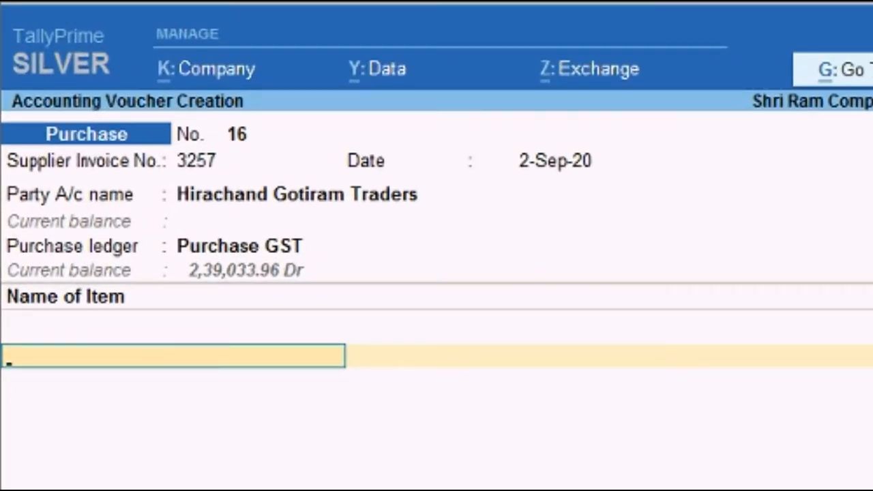
Step: Start a new stock item from the voucher's item field, name it Masala EVN and leave the alias blank
{"action": "key", "text": "ctrl+v"}
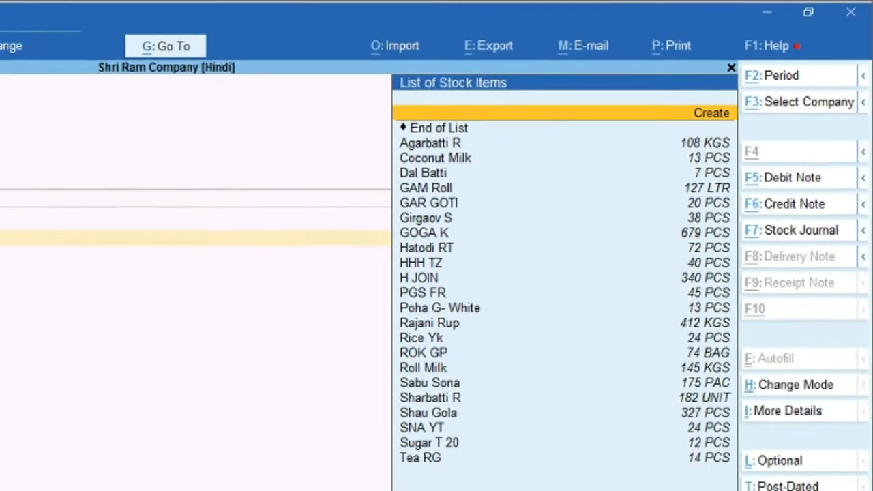
{"action": "key", "text": "alt+c"}
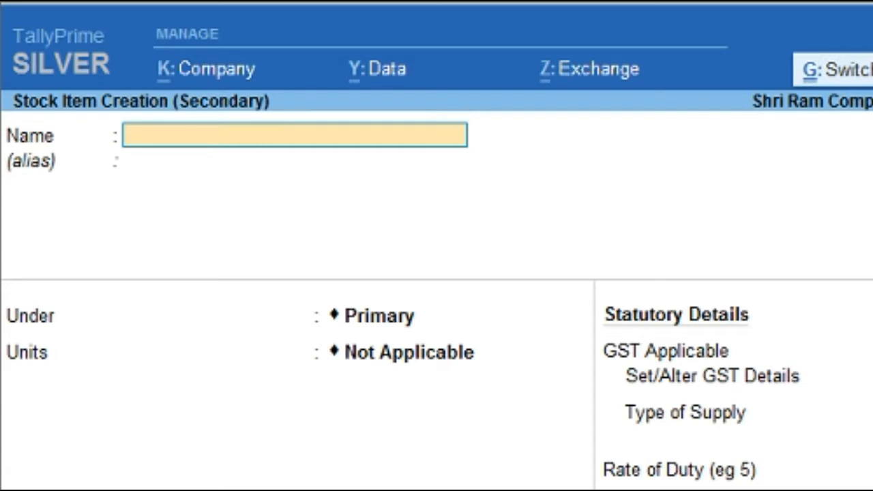
{"action": "key", "text": "ctrl+v"}
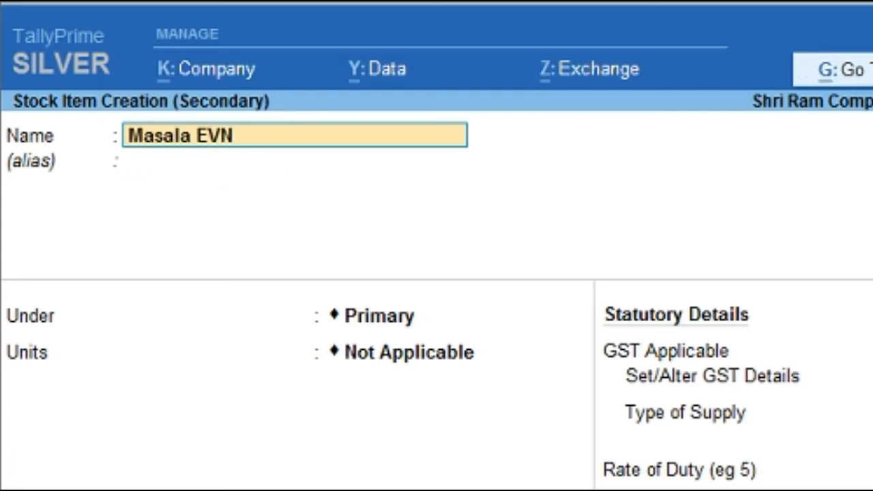
{"action": "key", "text": "Return"}
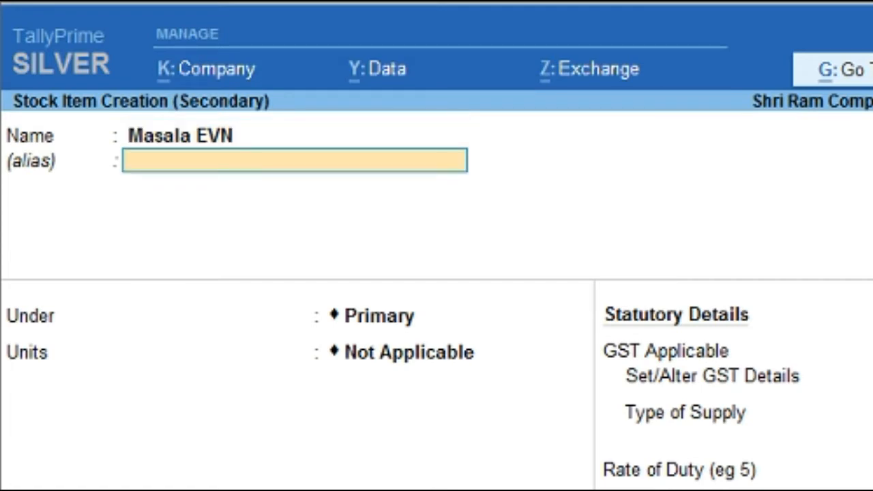
{"action": "key", "text": "Return"}
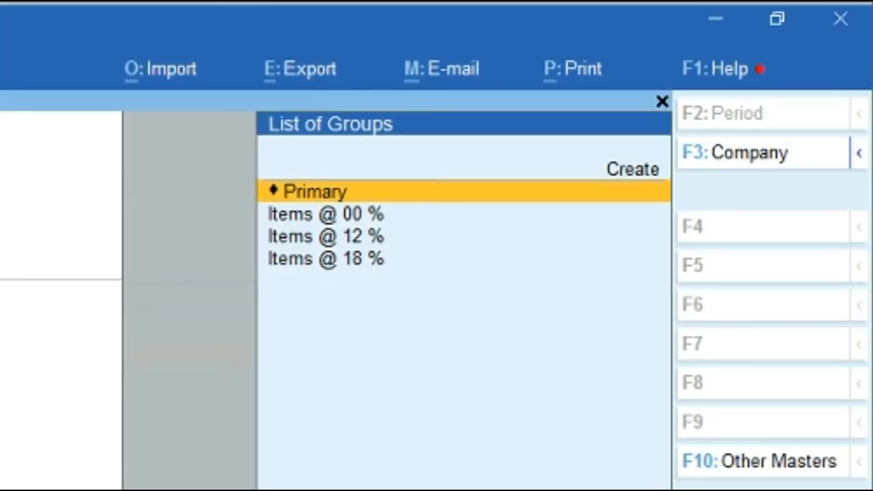
Step: Compare the existing stock groups with Masala EVN's GST rate in the Adobe Reader invoice and return to TallyPrime
{"action": "key", "text": "Down"}
{"action": "key", "text": "Down"}
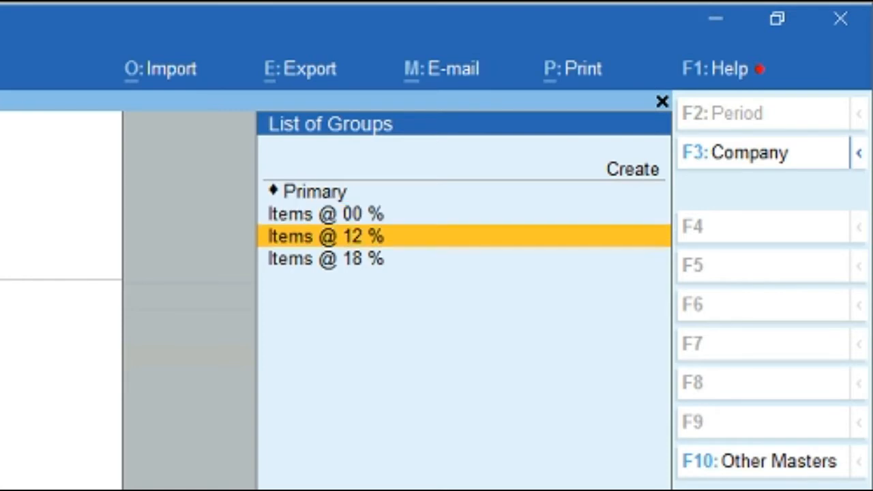
{"action": "key", "text": "Down"}
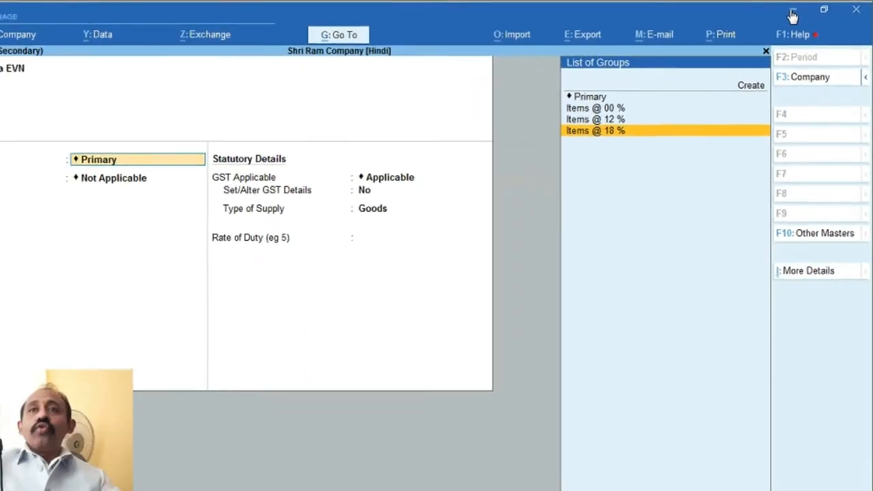
{"action": "left_click", "coordinate": [715, 19]}
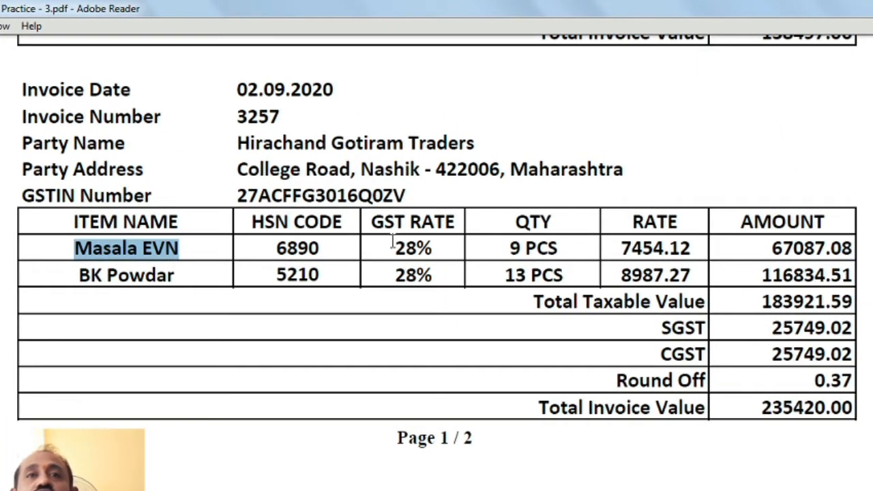
{"action": "left_click_drag", "start_coordinate": [394, 248], "coordinate": [433, 248]}
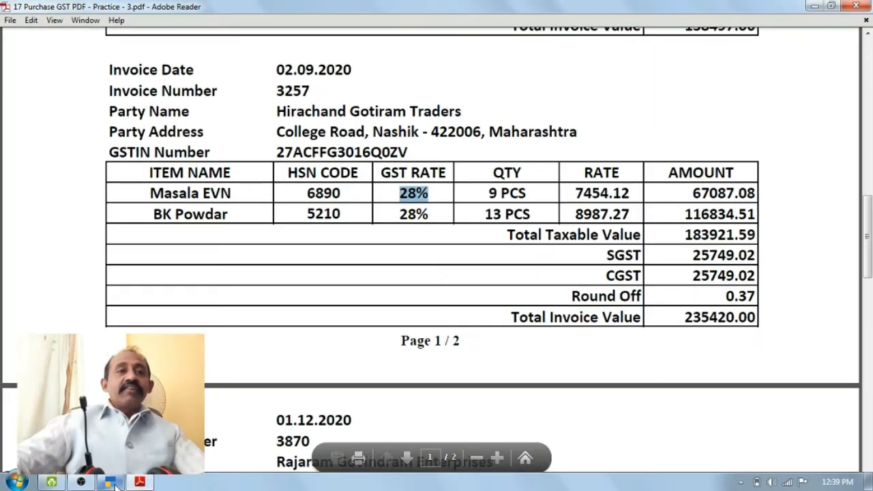
{"action": "left_click", "coordinate": [110, 482]}
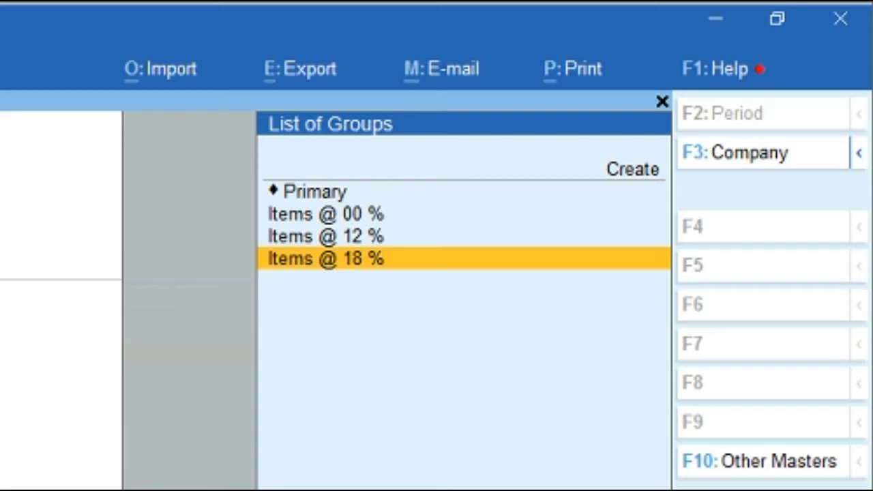
Step: Start creating a stock group for the new item and name it Items @ 28 %
{"action": "key", "text": "Up"}
{"action": "key", "text": "Up"}
{"action": "key", "text": "Up"}
{"action": "key", "text": "Up"}
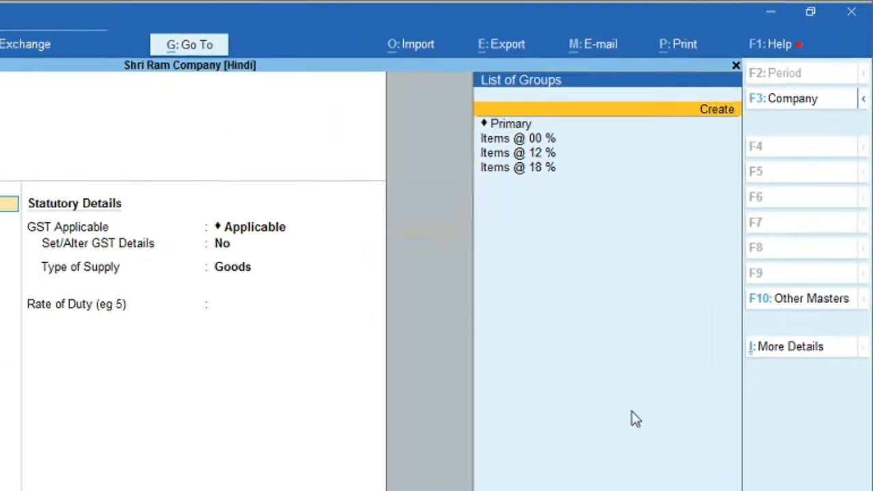
{"action": "key", "text": "alt+c"}
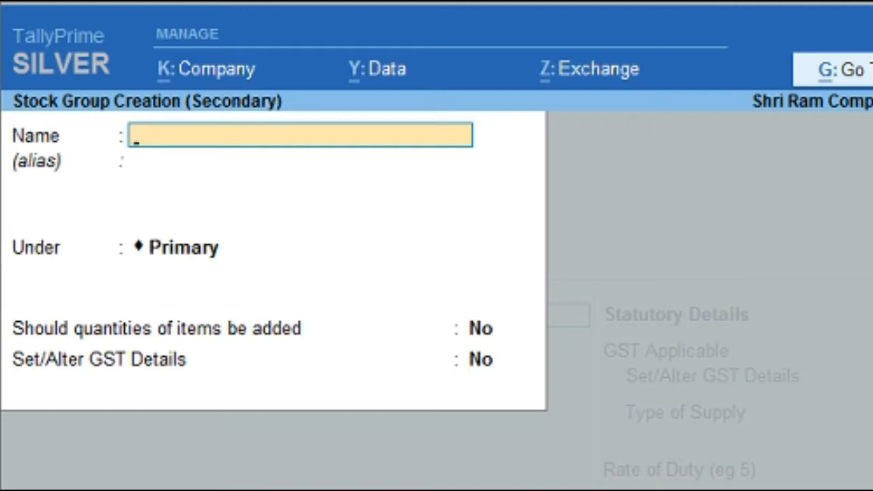
{"action": "type", "text": "Items"}
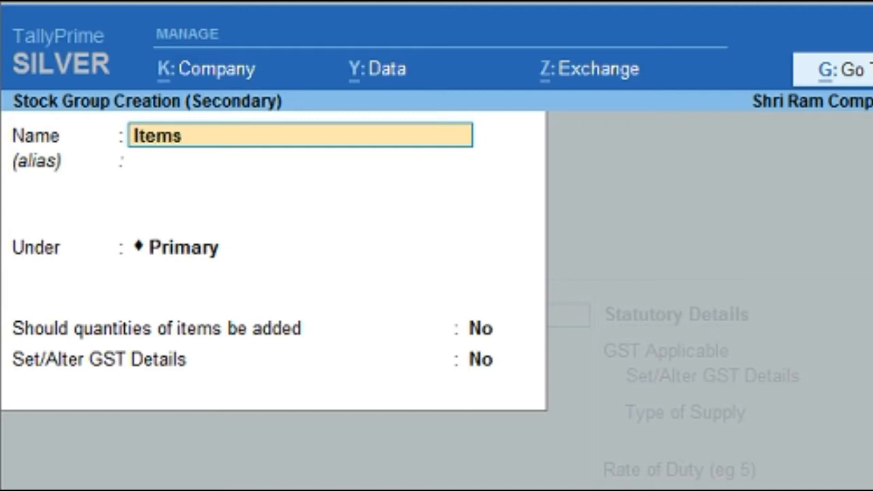
{"action": "type", "text": " 2"}
{"action": "key", "text": "BackSpace"}
{"action": "type", "text": "@ 28"}
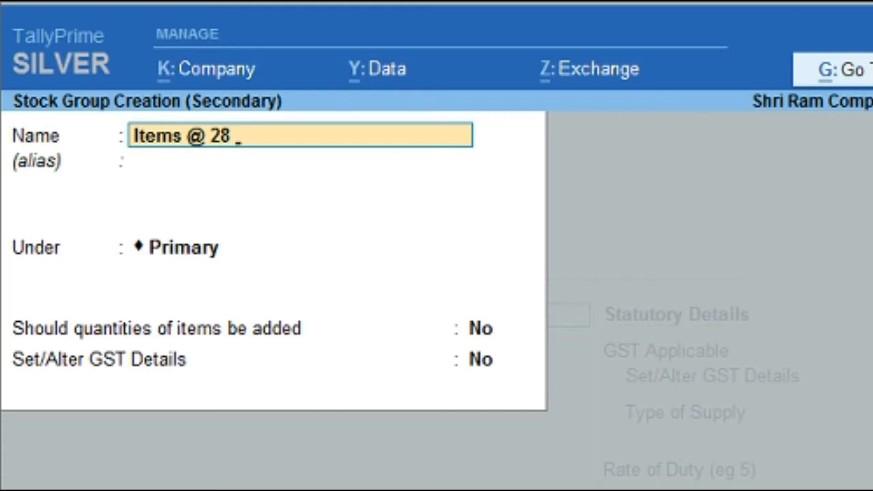
{"action": "type", "text": " %"}
Step: Save the stock group under Primary with a blank alias, keeping item quantities and GST details at No
{"action": "key", "text": "Return"}
{"action": "key", "text": "Return"}
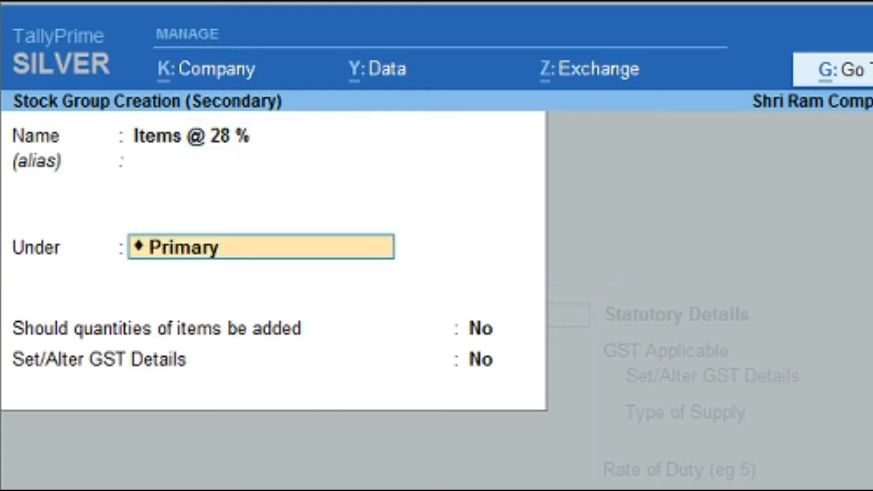
{"action": "key", "text": "Return"}
{"action": "key", "text": "Return"}
{"action": "key", "text": "Return"}
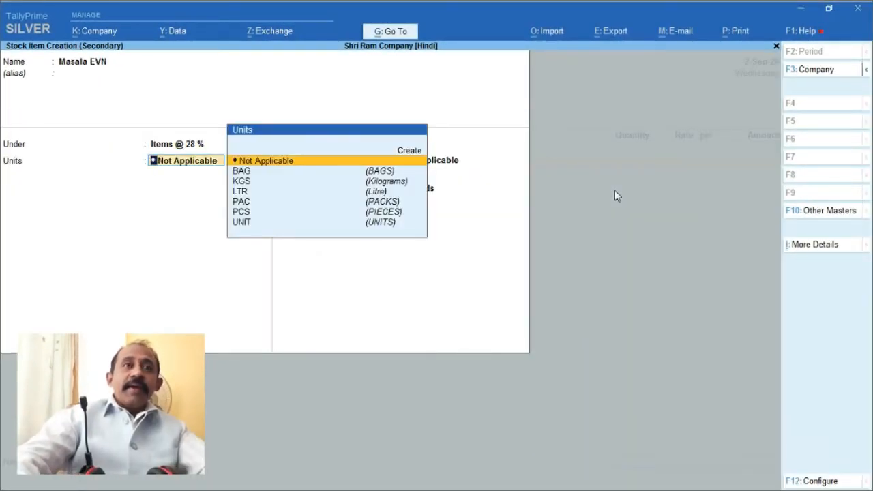
Step: Review the available stock groups for Masala EVN and keep it under Items @ 28 %
{"action": "key", "text": "BackSpace"}
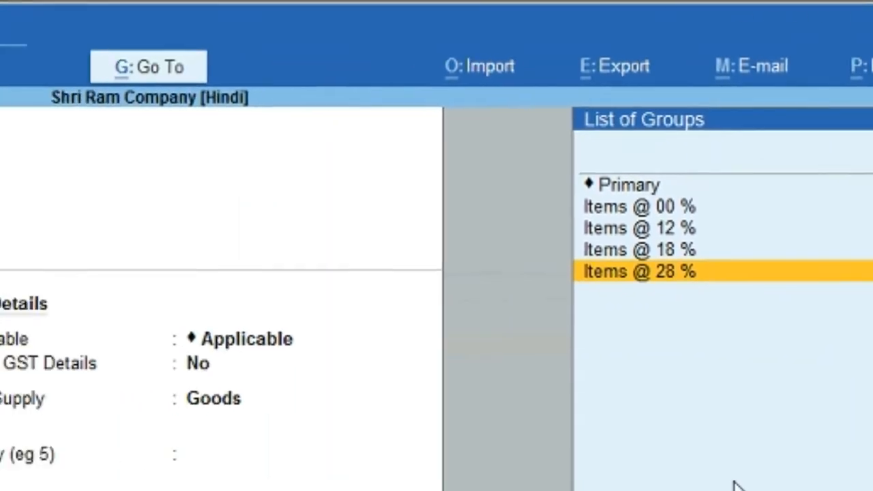
{"action": "key", "text": "Return"}
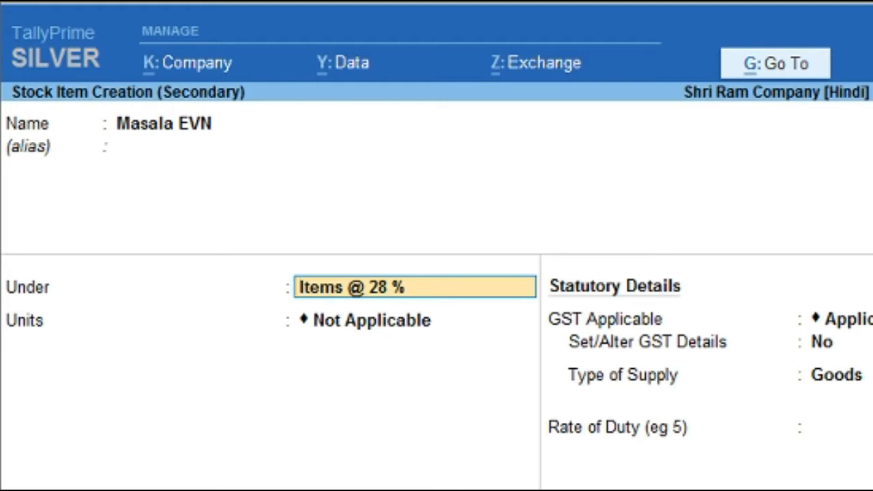
{"action": "key", "text": "Return"}
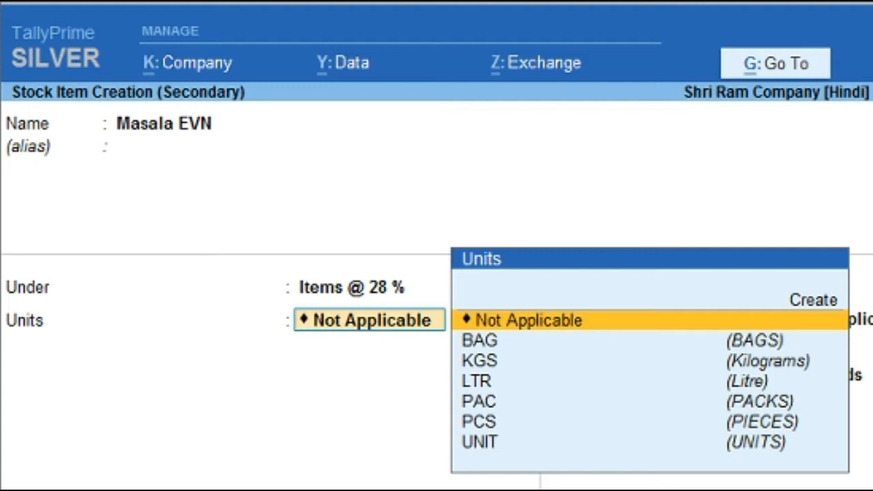
{"action": "key", "text": "Up"}
{"action": "key", "text": "Down"}
{"action": "key", "text": "Up"}
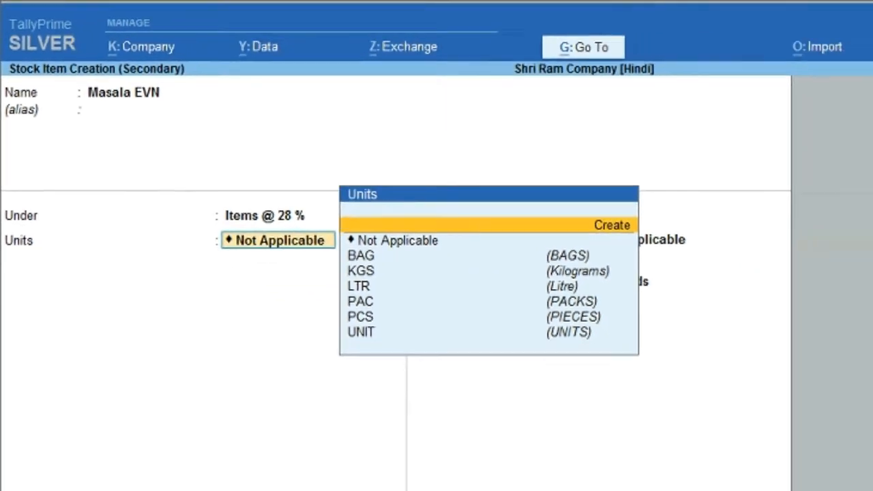
{"action": "key", "text": "Return"}
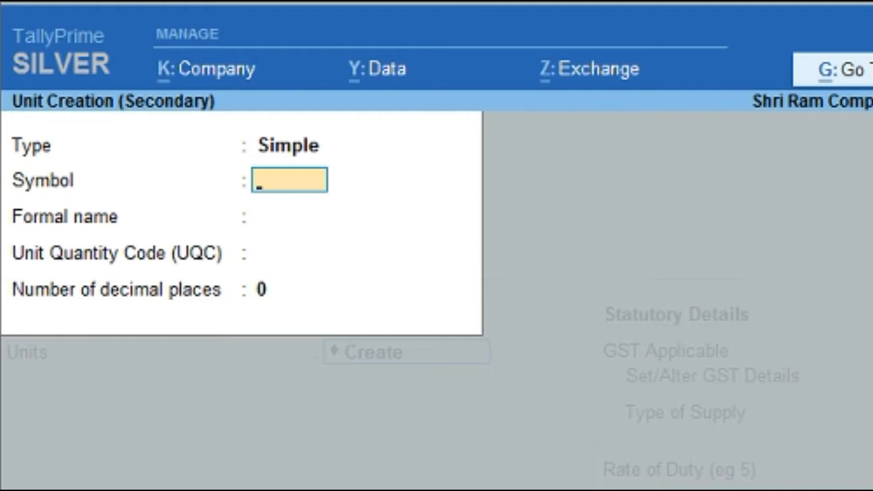
{"action": "key", "text": "Escape"}
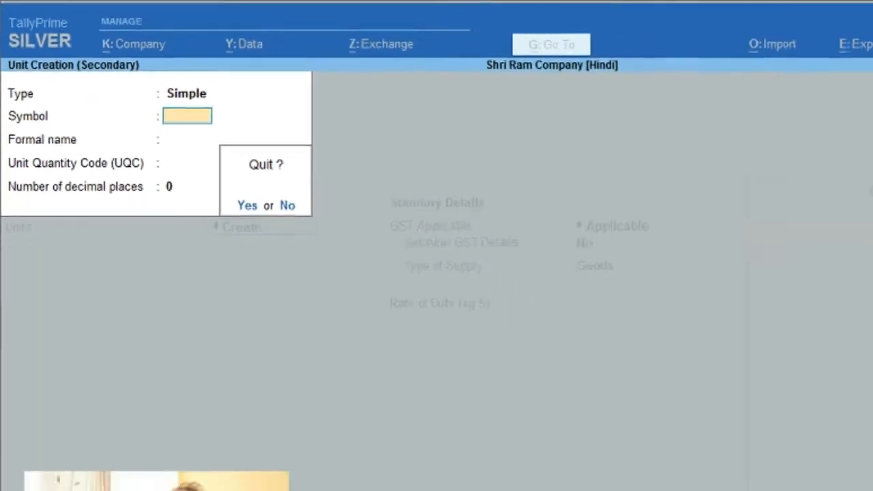
{"action": "key", "text": "y"}
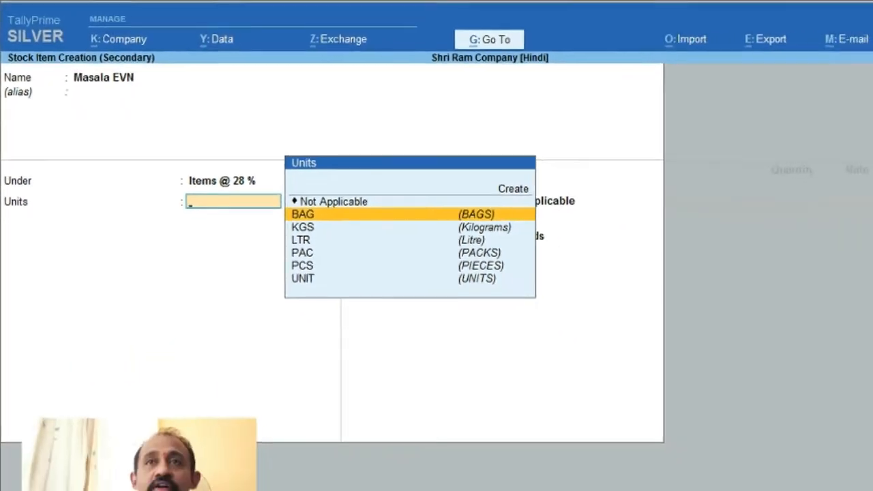
Step: Look up Masala EVN's unit in the Adobe Reader invoice and set the item's unit to PCS in TallyPrime
{"action": "key", "text": "alt+Tab"}
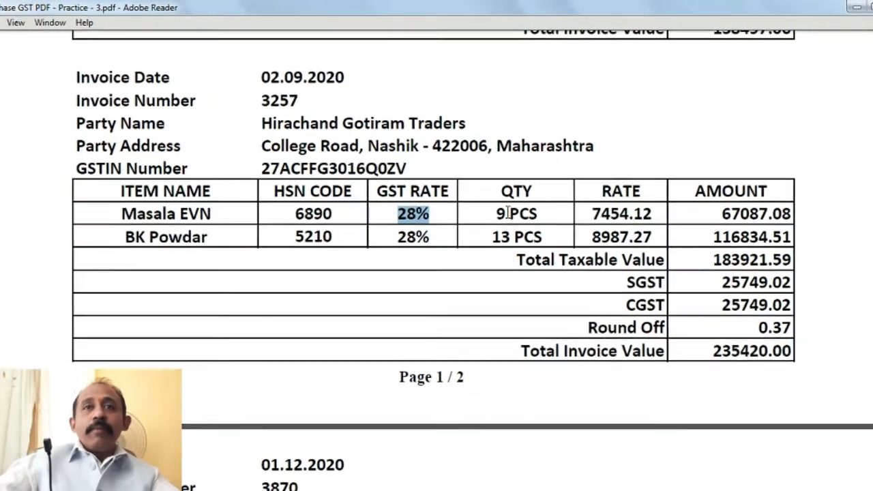
{"action": "left_click_drag", "start_coordinate": [498, 193], "coordinate": [532, 193]}
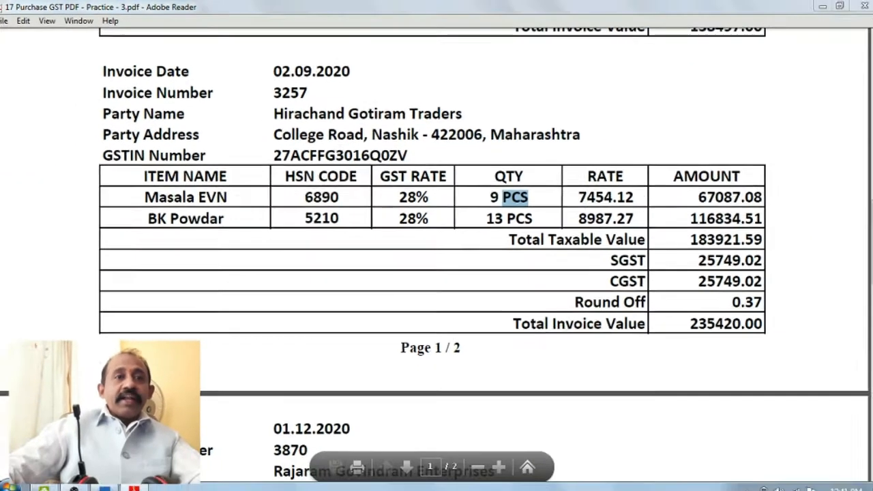
{"action": "key", "text": "alt+Tab"}
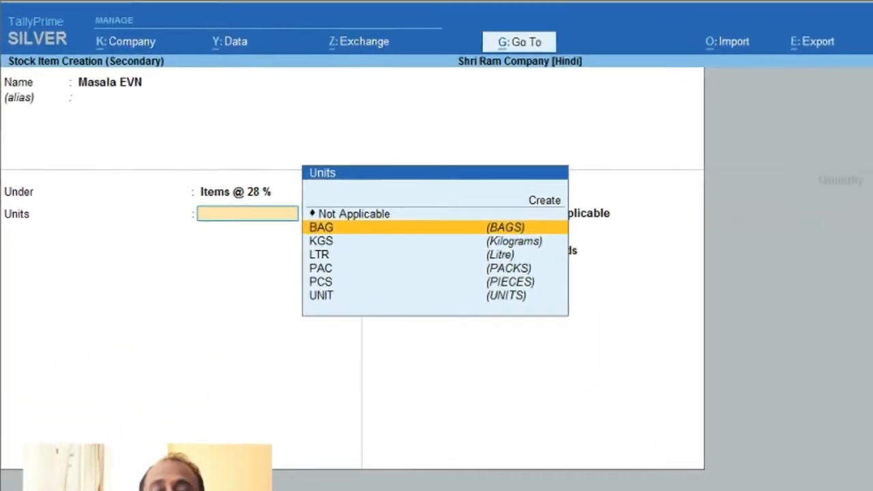
{"action": "key", "text": "Down"}
{"action": "key", "text": "Down"}
{"action": "key", "text": "Down"}
{"action": "key", "text": "Down"}
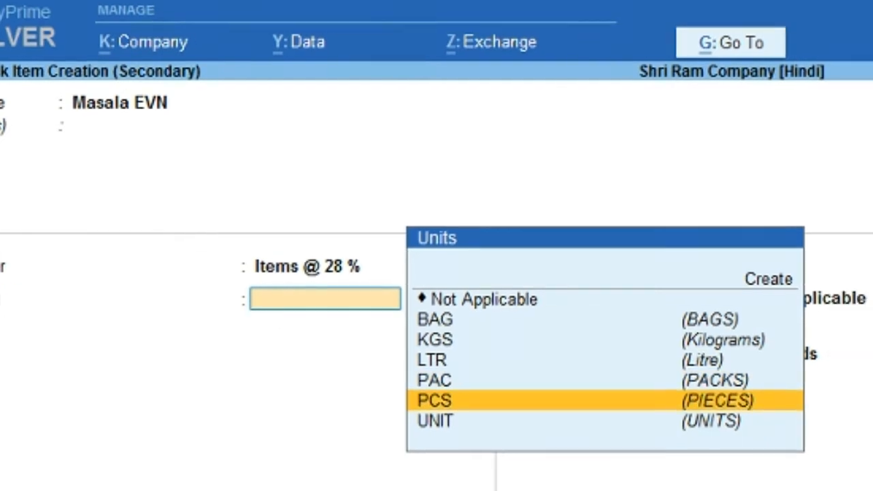
{"action": "key", "text": "Return"}
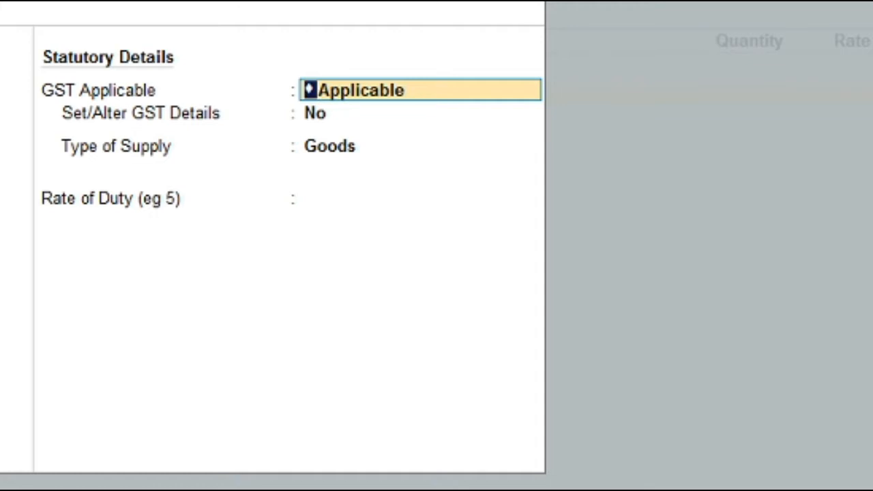
Step: Keep GST as Applicable for Masala EVN and set Set/Alter GST Details to Yes
{"action": "key", "text": "Return"}
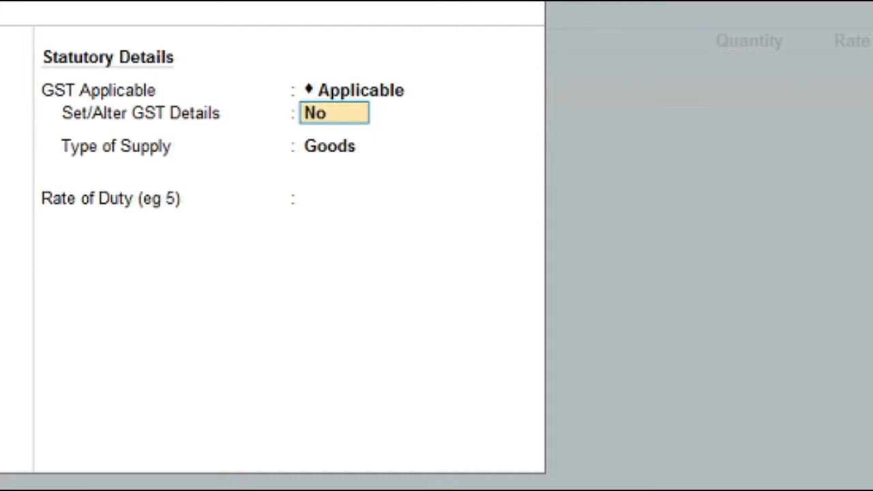
{"action": "type", "text": "y"}
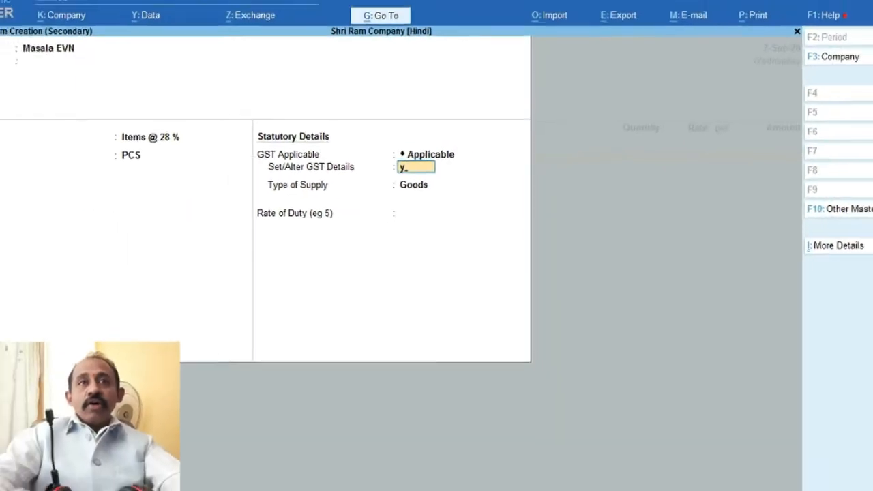
{"action": "key", "text": "Return"}
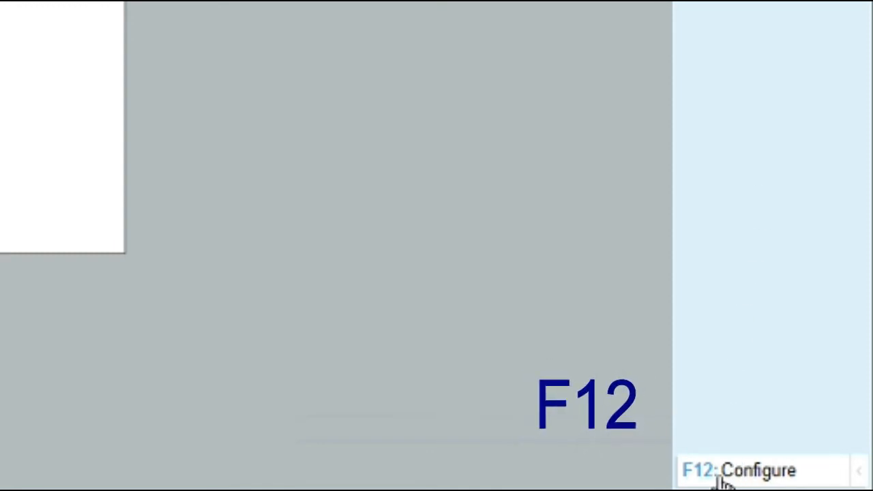
Step: Accept the GST details configuration with HSN/SAC details and all GST tax types at Yes and the other options at No
{"action": "key", "text": "F12"}
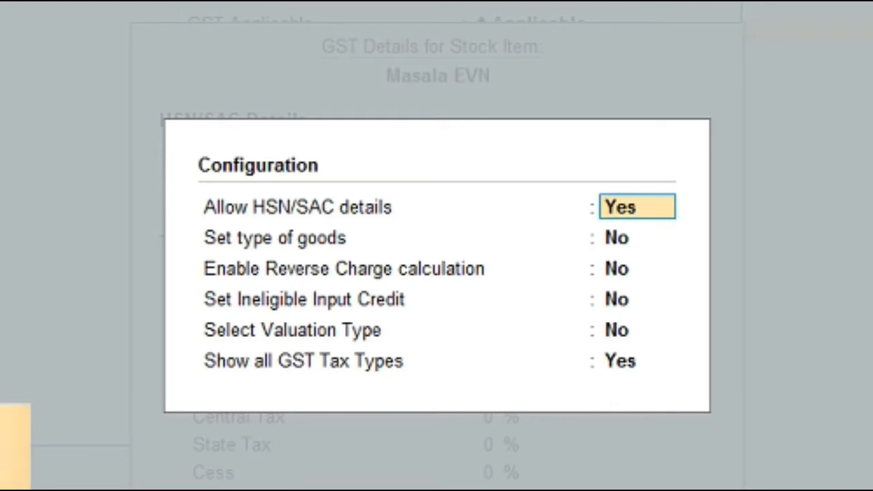
{"action": "key", "text": "Return"}
{"action": "key", "text": "Return"}
{"action": "key", "text": "Return"}
{"action": "key", "text": "Return"}
{"action": "key", "text": "Return"}
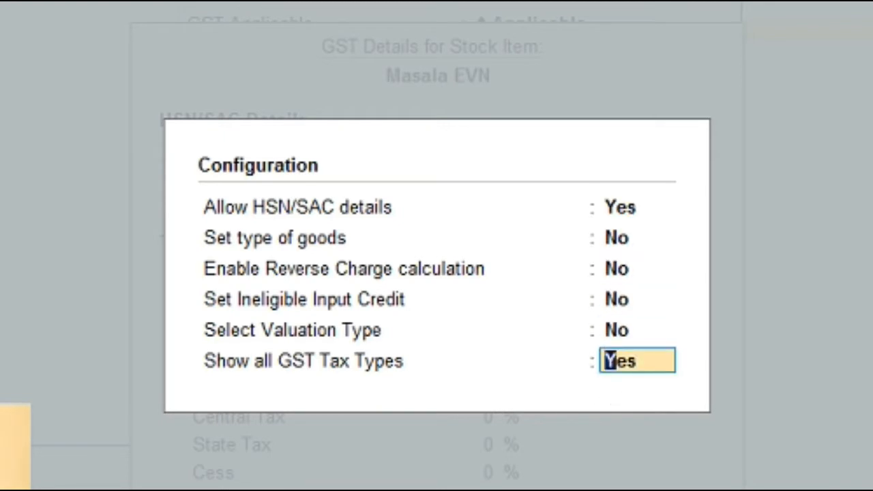
{"action": "key", "text": "Return"}
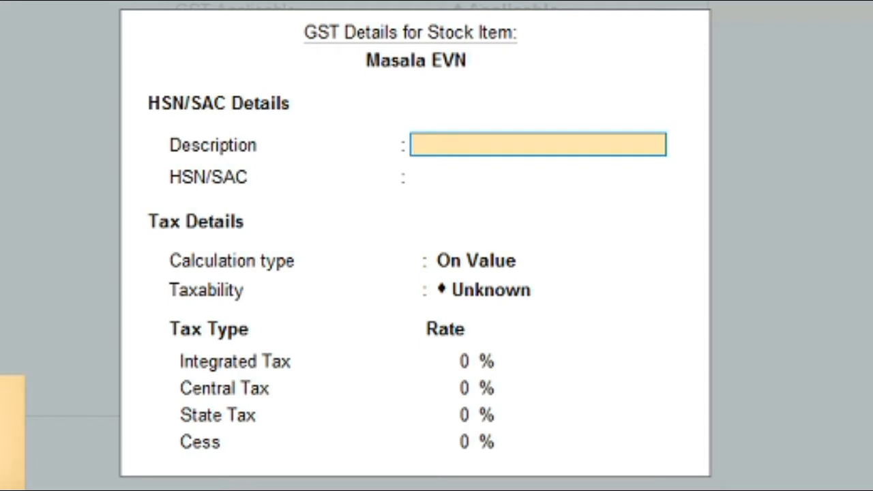
Step: Leave the HSN/SAC description blank and enter Masala EVN's HSN code 6890, as given in the Adobe Reader invoice, in TallyPrime
{"action": "key", "text": "Return"}
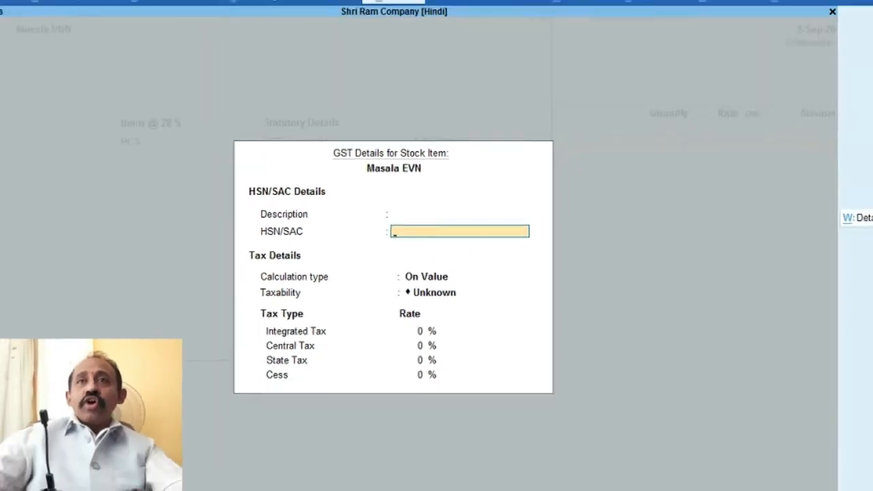
{"action": "key", "text": "alt+Tab"}
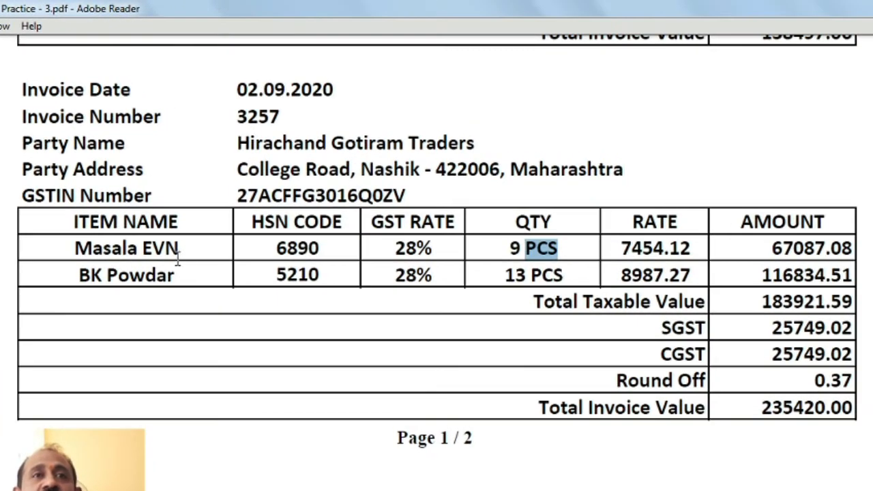
{"action": "left_click_drag", "start_coordinate": [296, 207], "coordinate": [330, 206]}
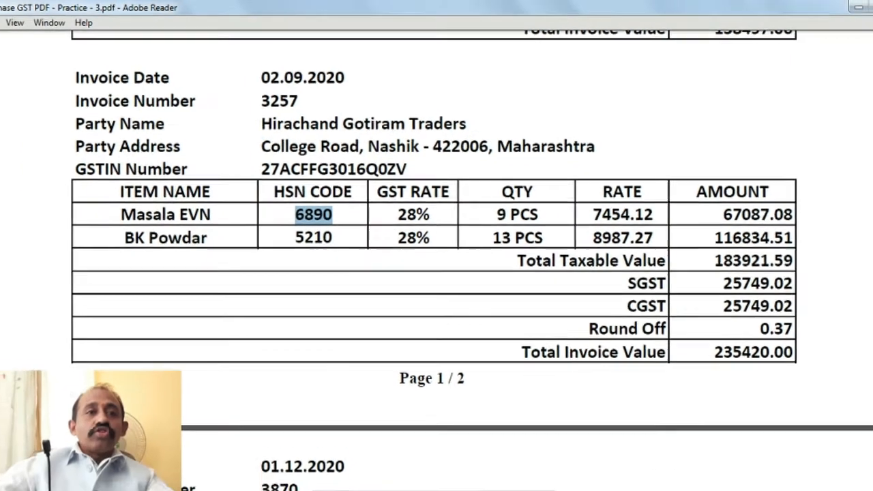
{"action": "key", "text": "alt+Tab"}
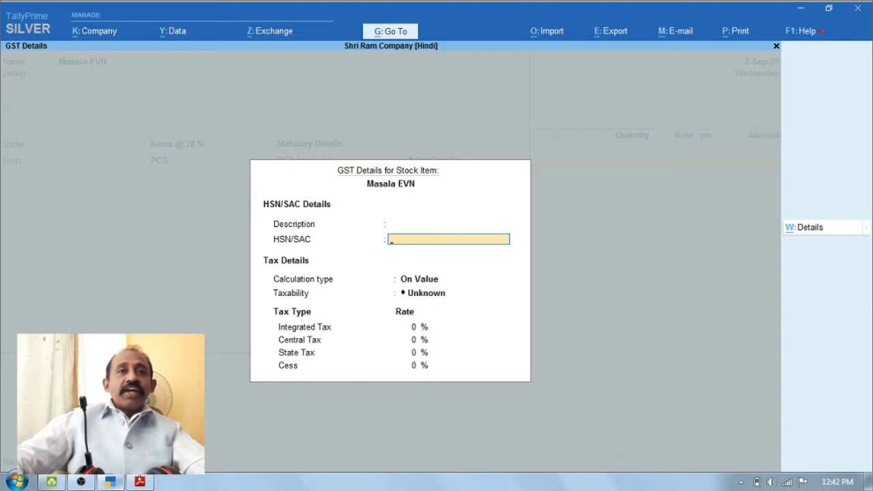
{"action": "type", "text": "689"}
{"action": "type", "text": "0"}
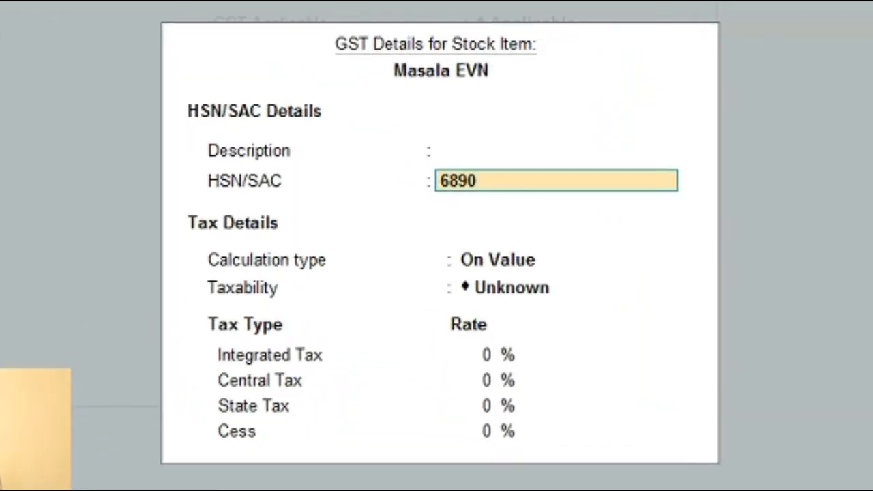
{"action": "key", "text": "Return"}
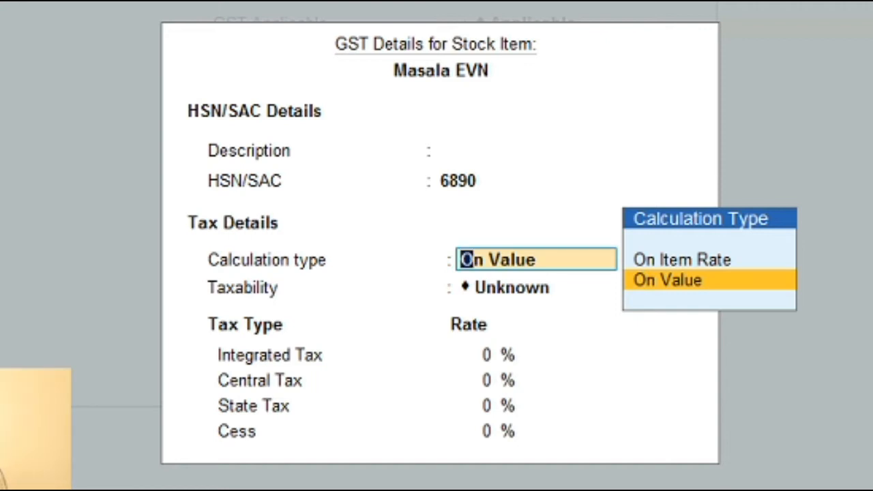
Step: Keep Masala EVN's tax calculation type as On Value and set its taxability to Taxable
{"action": "key", "text": "Return"}
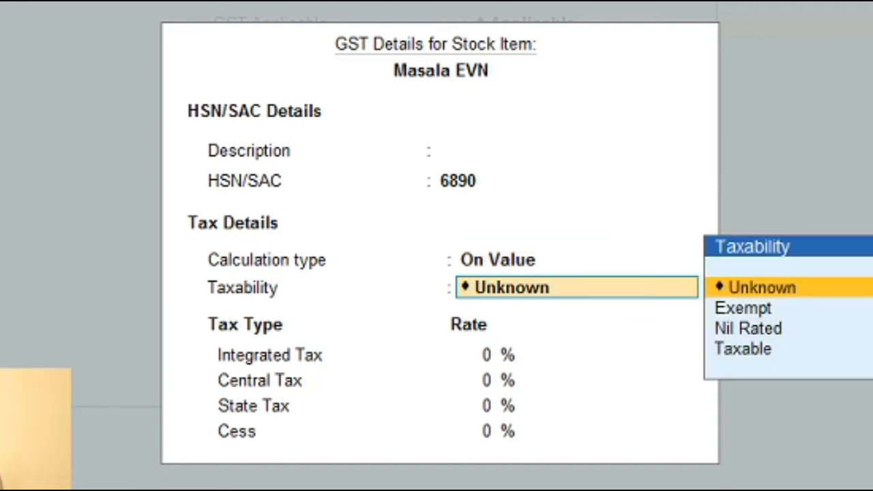
{"action": "key", "text": "Down"}
{"action": "key", "text": "Down"}
{"action": "key", "text": "Down"}
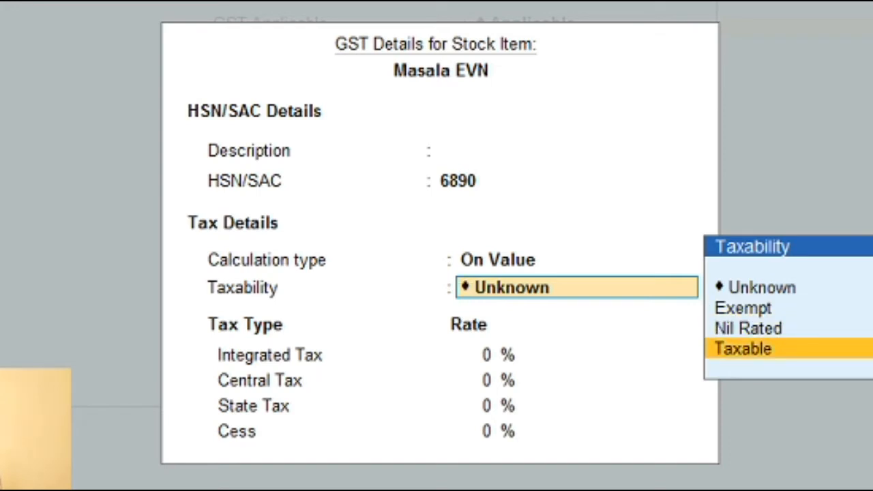
{"action": "key", "text": "Up"}
{"action": "key", "text": "Up"}
{"action": "key", "text": "Down"}
{"action": "key", "text": "Down"}
{"action": "key", "text": "Up"}
{"action": "key", "text": "Up"}
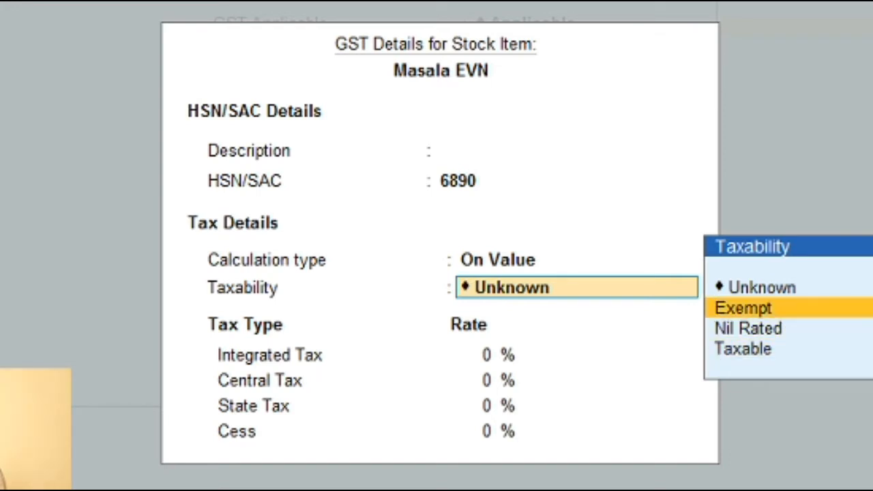
{"action": "key", "text": "Down"}
{"action": "key", "text": "Down"}
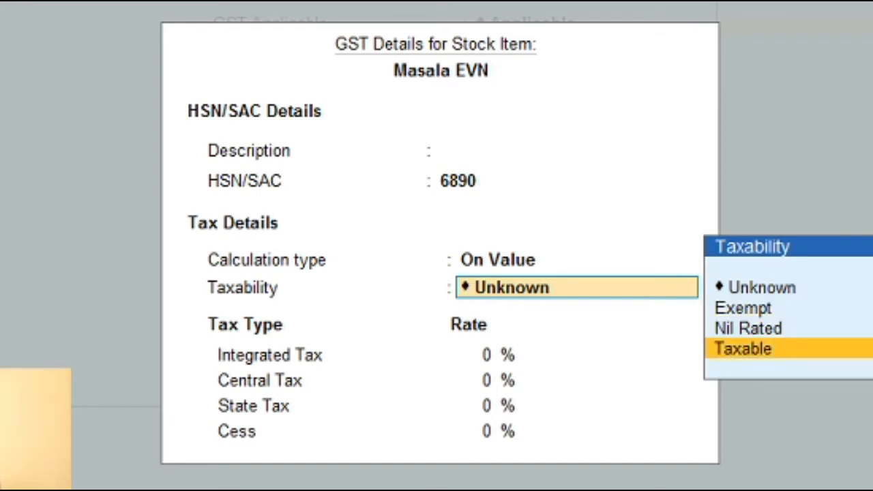
{"action": "key", "text": "Up"}
{"action": "key", "text": "Up"}
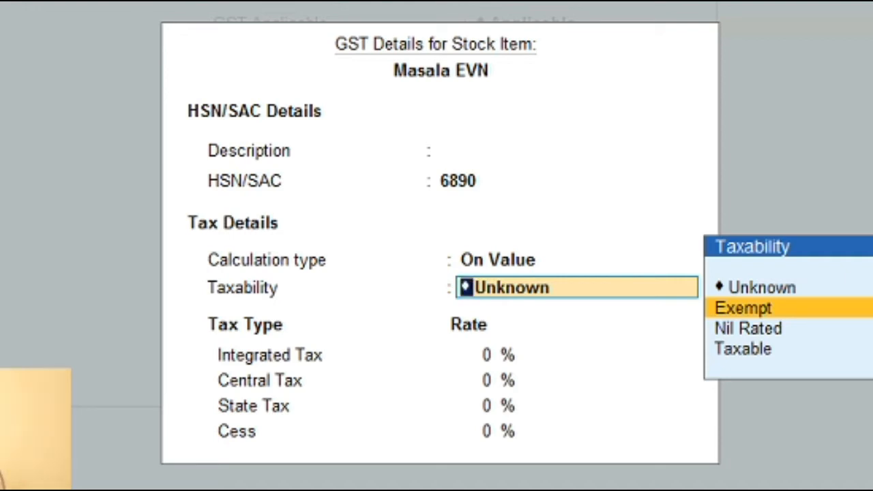
{"action": "key", "text": "Down"}
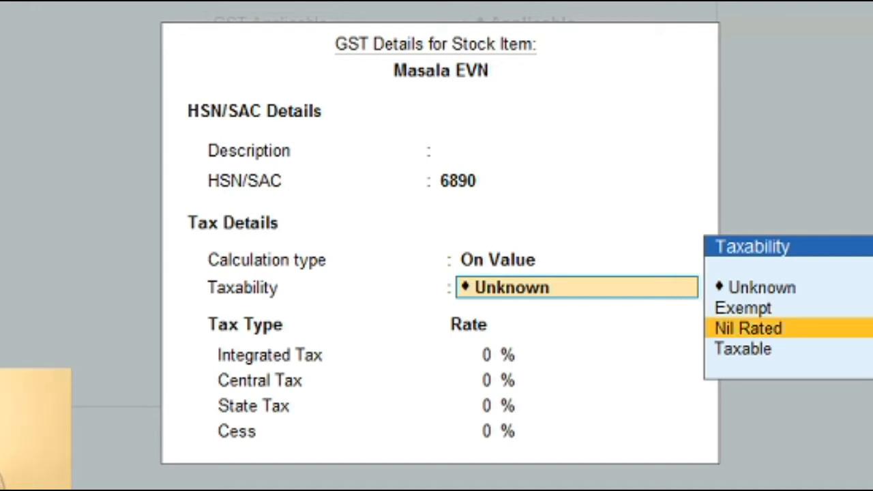
{"action": "key", "text": "Up"}
{"action": "key", "text": "Down"}
{"action": "key", "text": "Up"}
{"action": "key", "text": "Down"}
{"action": "key", "text": "Up"}
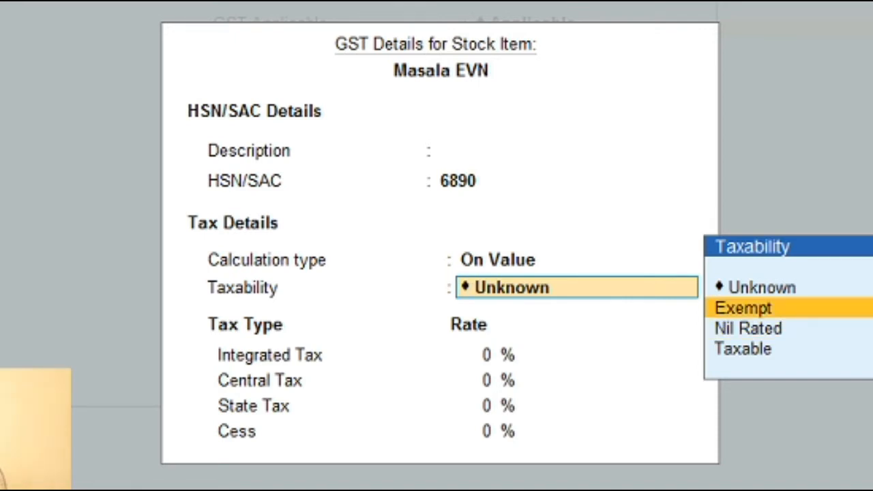
{"action": "key", "text": "Down"}
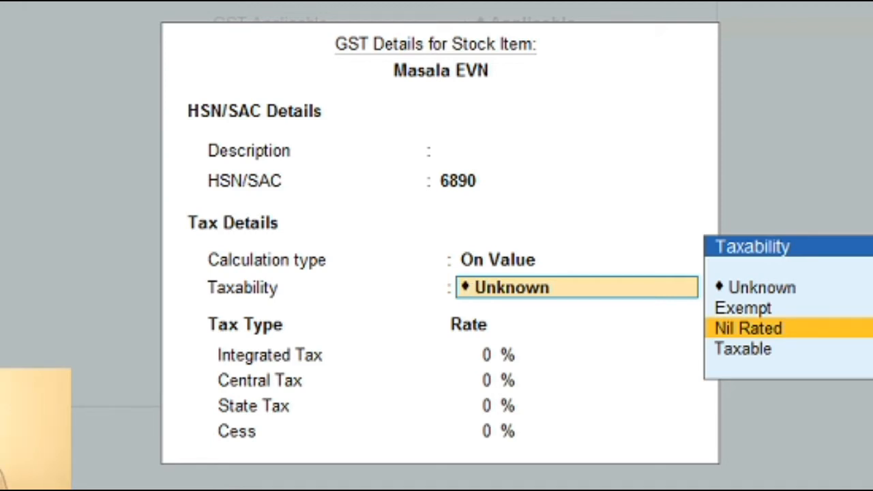
{"action": "key", "text": "Up"}
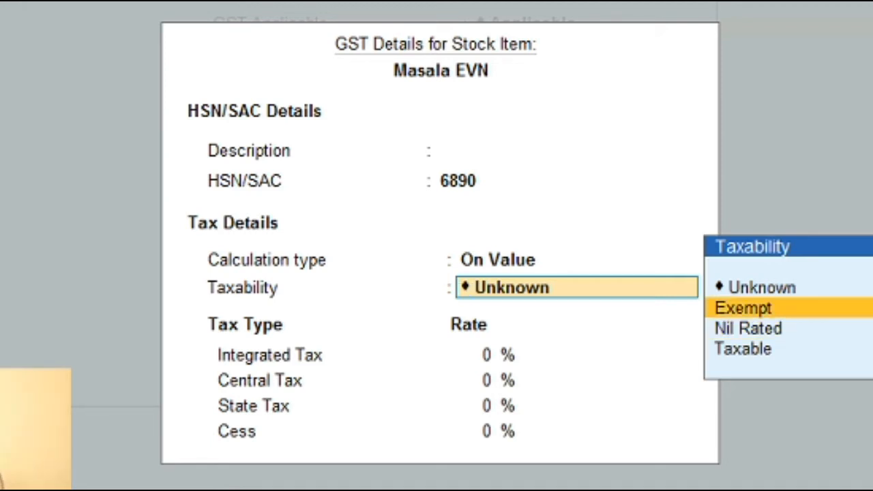
{"action": "key", "text": "Down"}
{"action": "key", "text": "Down"}
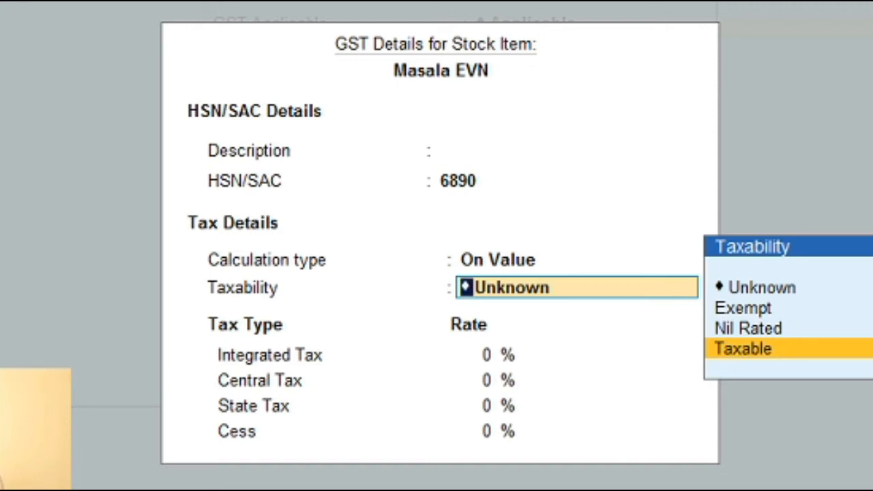
{"action": "key", "text": "Return"}
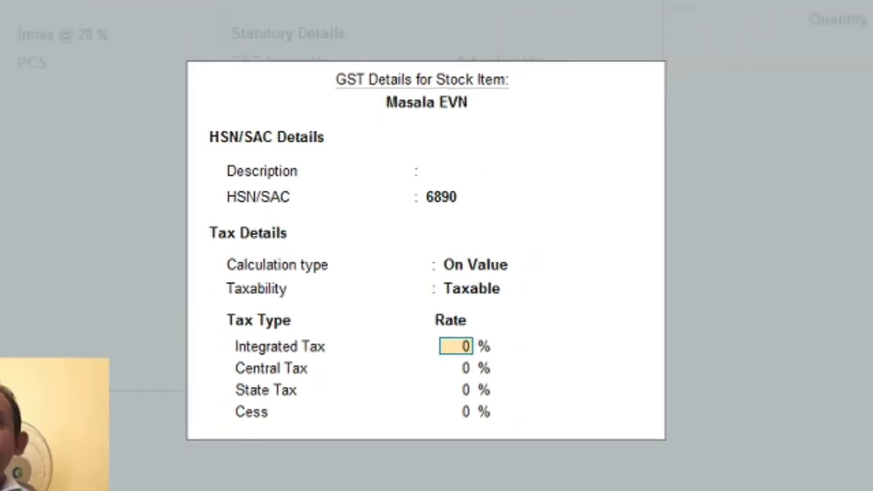
Step: Set Masala EVN's integrated tax rate to 28 % as in the Adobe Reader invoice, keeping central and state tax at 14 % and cess at 0 %
{"action": "key", "text": "alt+Tab"}
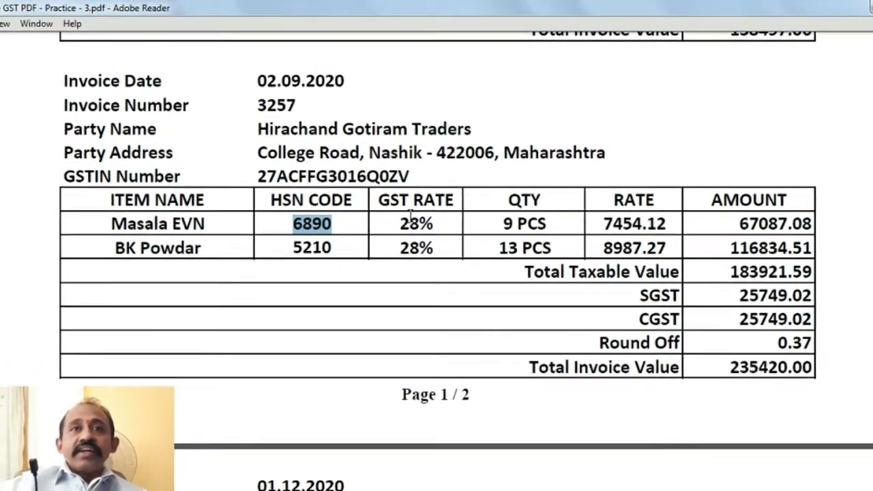
{"action": "left_click_drag", "start_coordinate": [504, 239], "coordinate": [509, 234]}
{"action": "left_click_drag", "start_coordinate": [406, 243], "coordinate": [416, 244]}
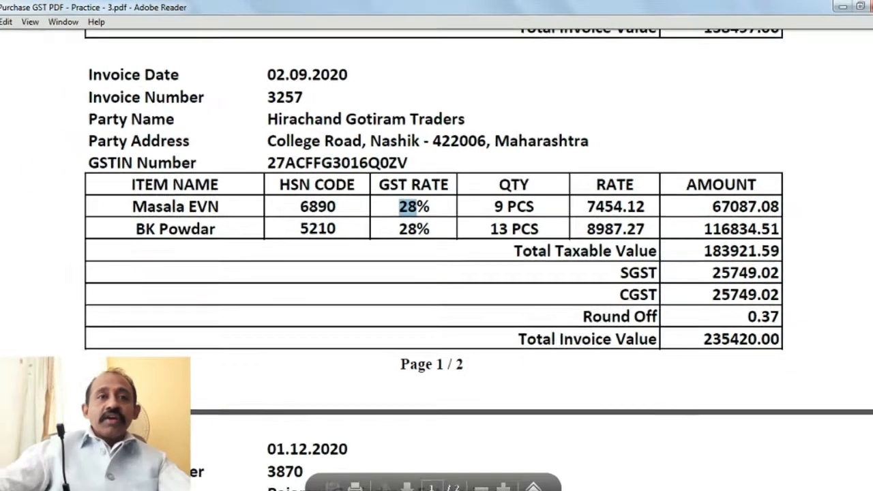
{"action": "key", "text": "alt+Tab"}
{"action": "type", "text": "28"}
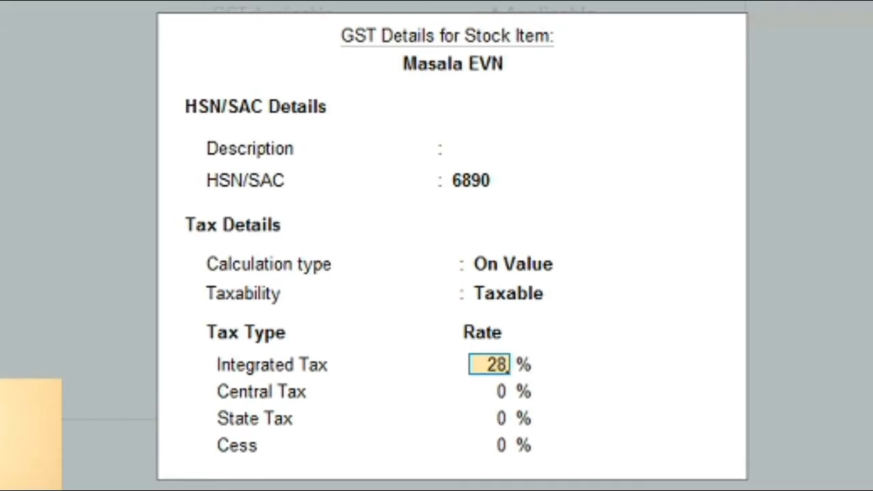
{"action": "key", "text": "Return"}
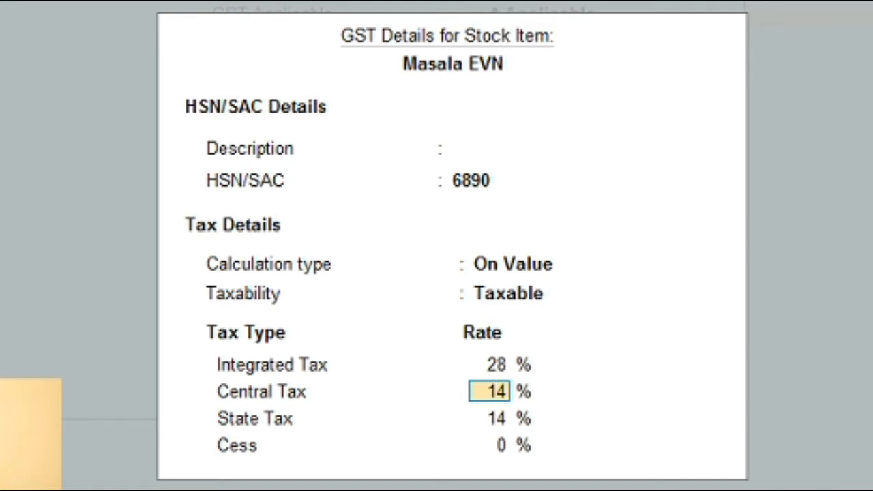
{"action": "key", "text": "Return"}
{"action": "key", "text": "Return"}
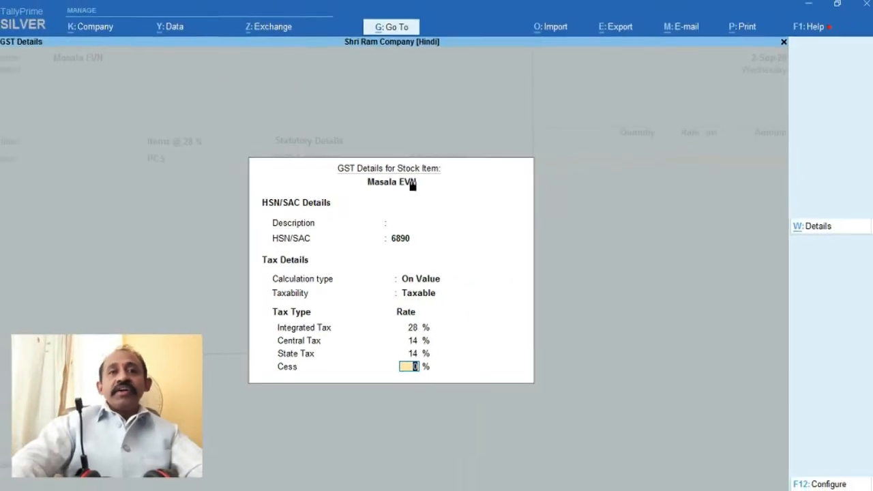
{"action": "key", "text": "Return"}
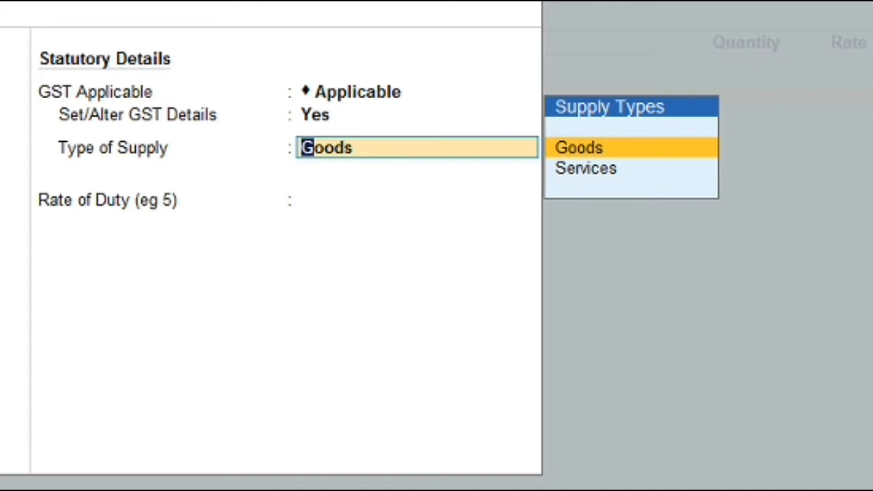
Step: Keep the type of supply as Goods, leave the rate of duty blank and save the Masala EVN stock item
{"action": "key", "text": "Down"}
{"action": "key", "text": "Up"}
{"action": "key", "text": "Return"}
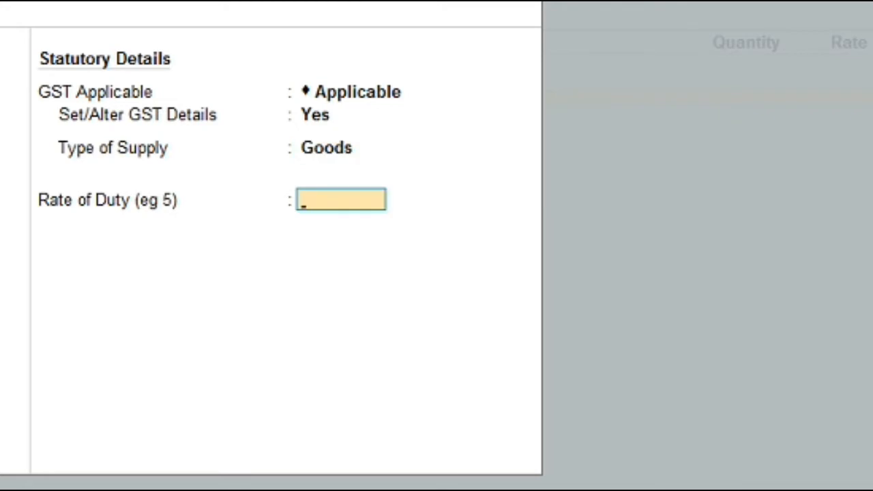
{"action": "key", "text": "Return"}
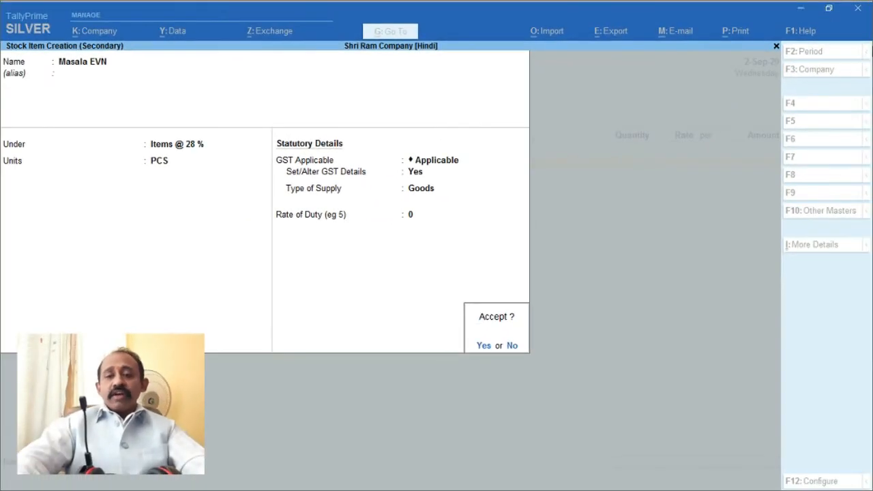
{"action": "key", "text": "Return"}
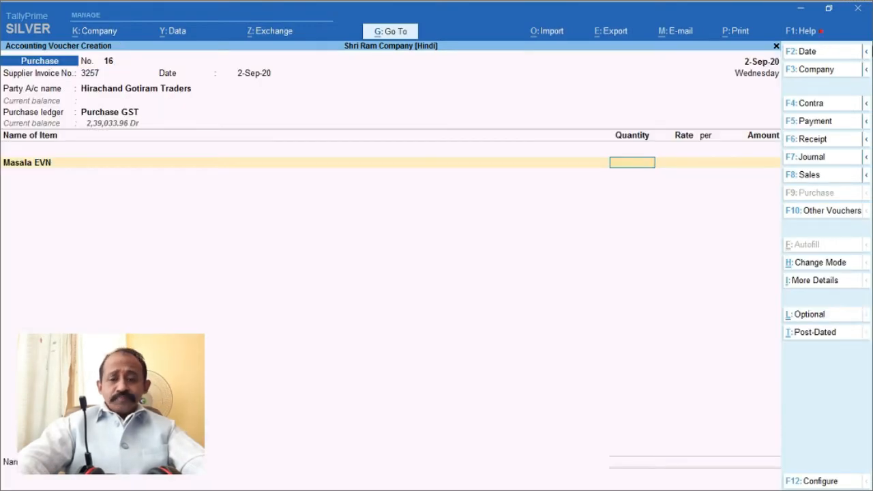
Step: Select Masala EVN as the voucher's item and copy its rate 7454.12 from the invoice in Adobe Reader
{"action": "key", "text": "BackSpace"}
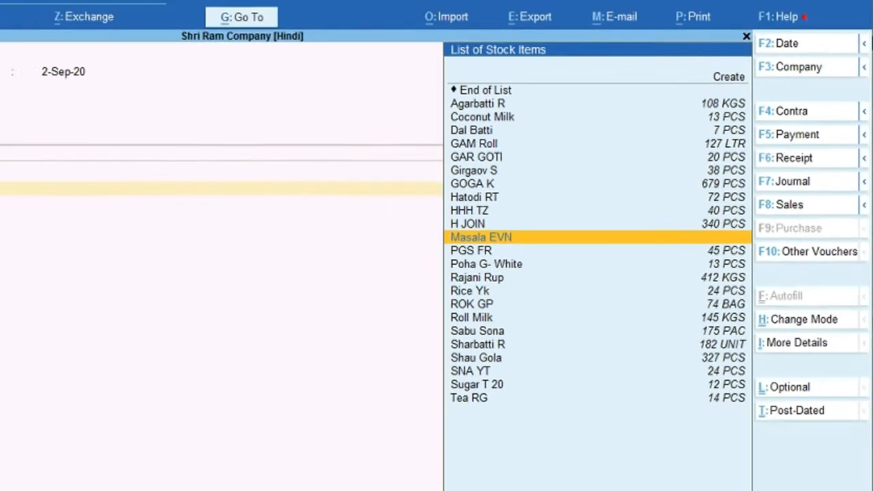
{"action": "key", "text": "Return"}
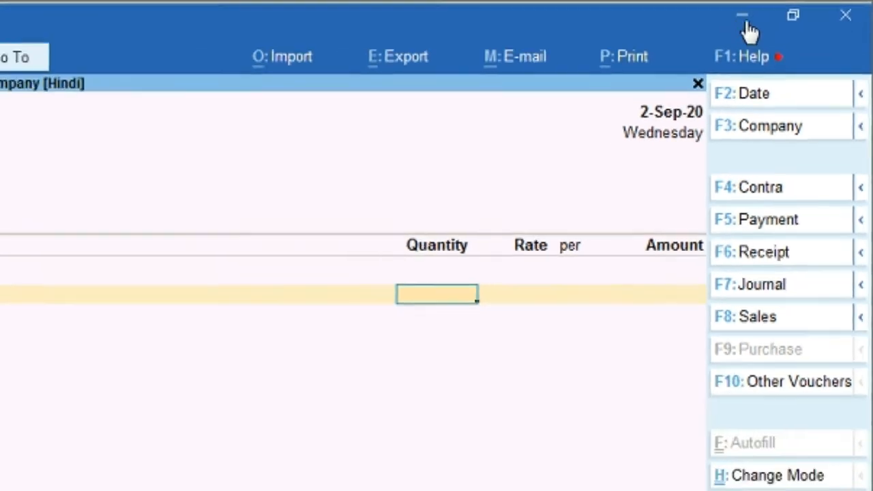
{"action": "left_click", "coordinate": [715, 19]}
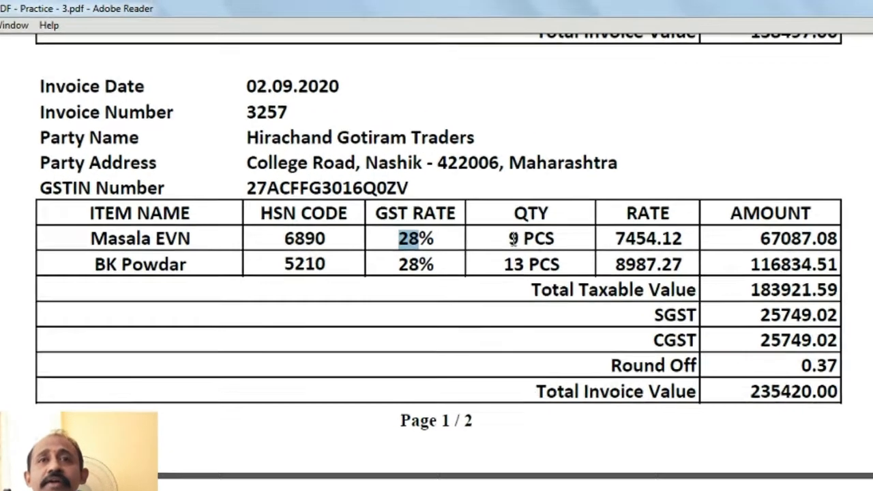
{"action": "left_click_drag", "start_coordinate": [489, 193], "coordinate": [529, 193]}
{"action": "left_click_drag", "start_coordinate": [618, 248], "coordinate": [691, 251]}
{"action": "key", "text": "ctrl+c"}
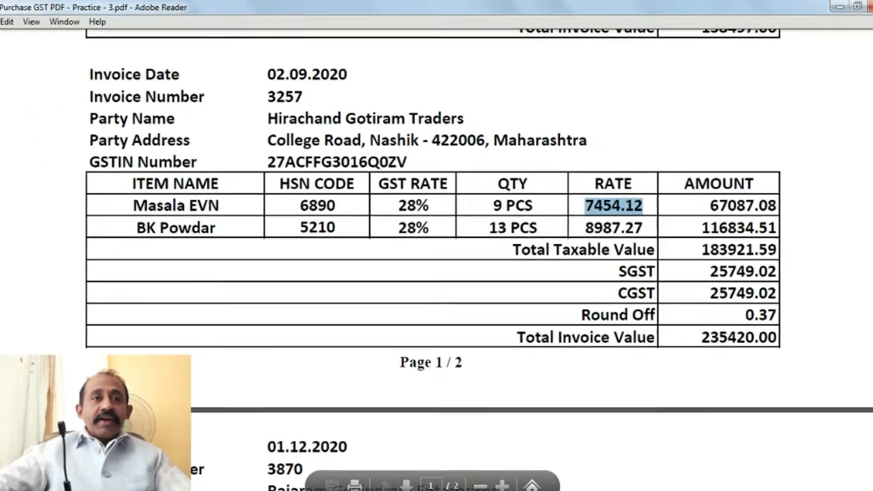
Step: In TallyPrime, enter a quantity of 9 PCS and the copied rate 7454.12 per PCS for Masala EVN
{"action": "key", "text": "alt+Tab"}
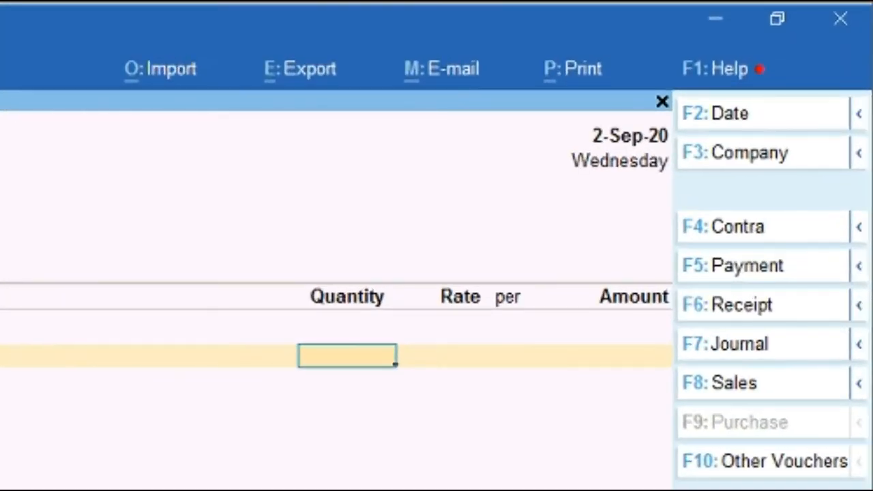
{"action": "type", "text": "9"}
{"action": "key", "text": "Return"}
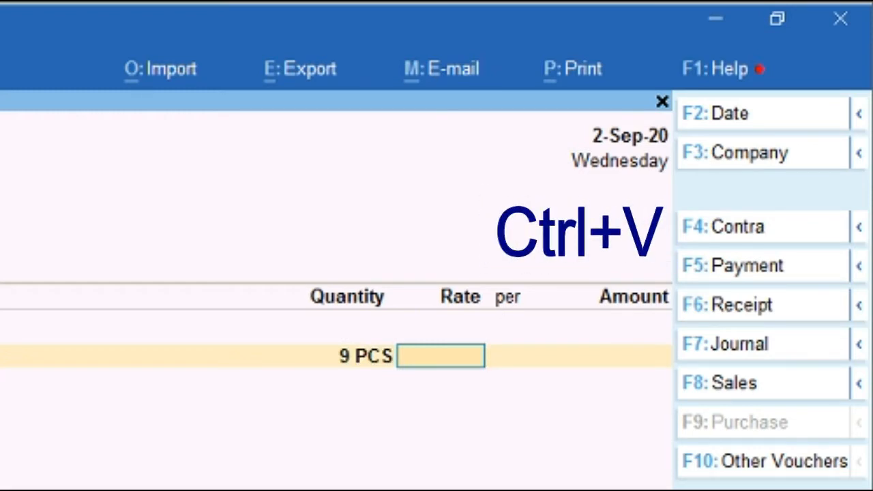
{"action": "key", "text": "ctrl+v"}
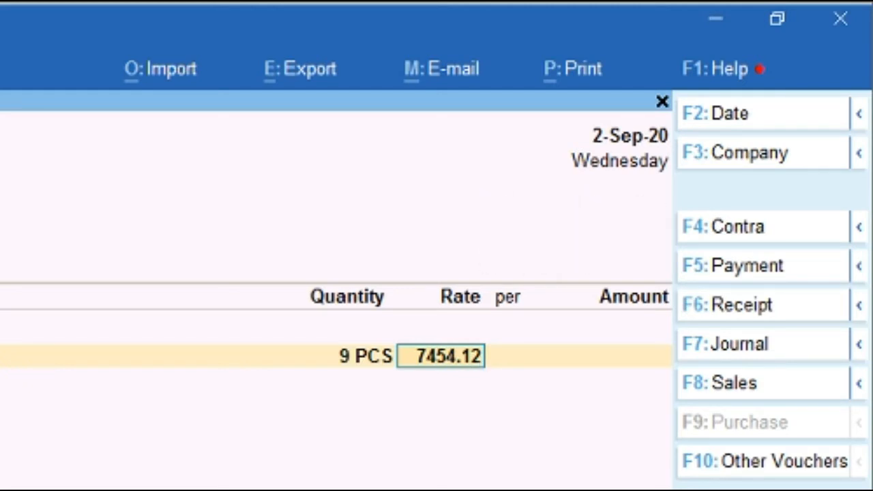
{"action": "key", "text": "Return"}
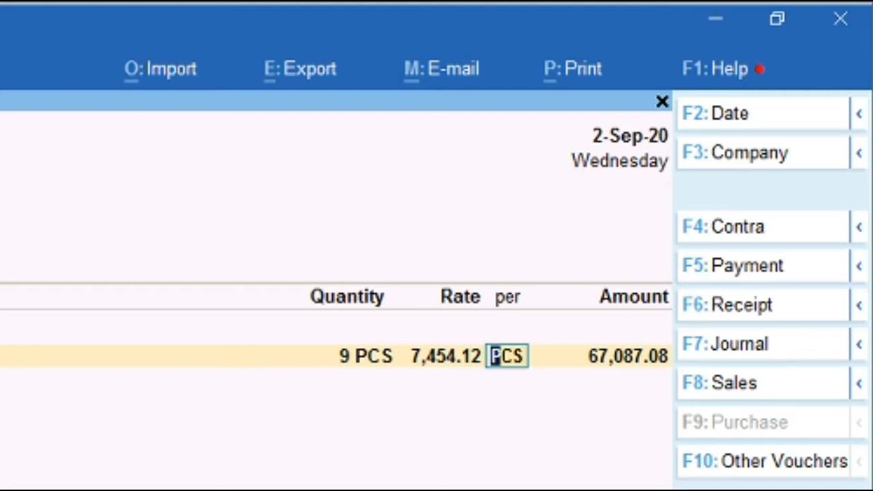
{"action": "key", "text": "Return"}
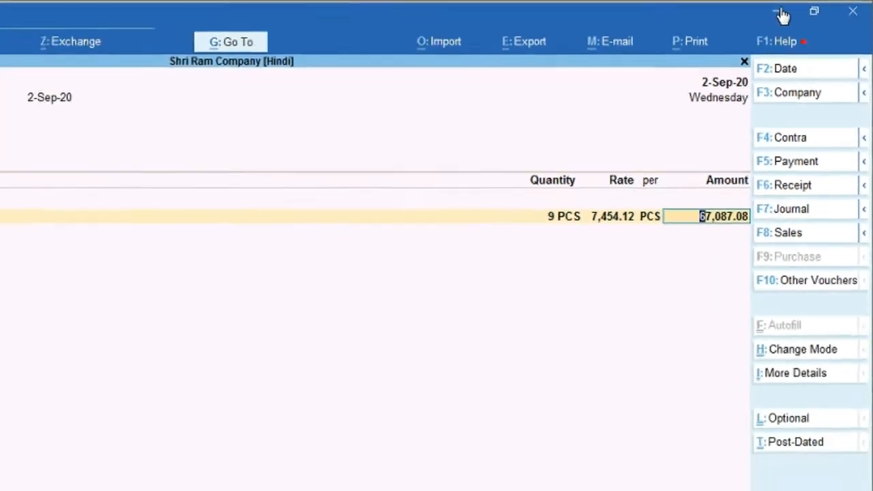
Step: Compare Masala EVN's amount with the Adobe Reader invoice and accept the item line in the TallyPrime voucher
{"action": "left_click", "coordinate": [717, 17]}
{"action": "left_click_drag", "start_coordinate": [705, 195], "coordinate": [828, 236]}
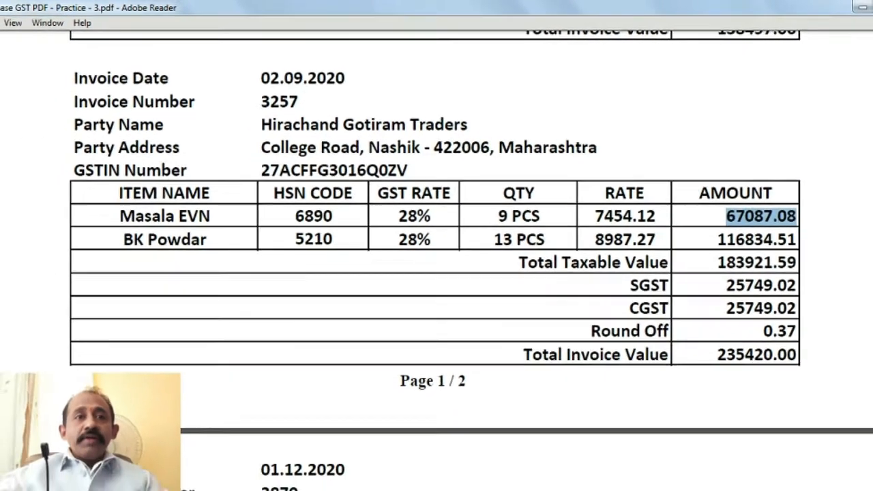
{"action": "key", "text": "alt+Tab"}
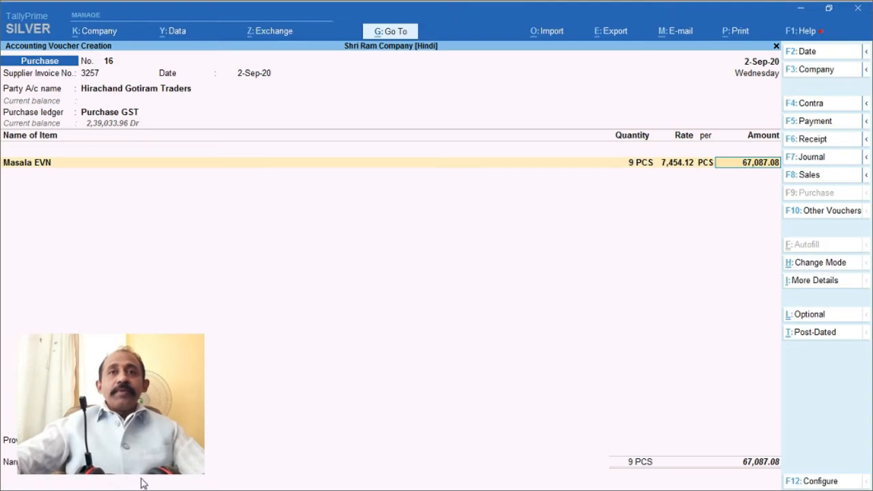
{"action": "key", "text": "Return"}
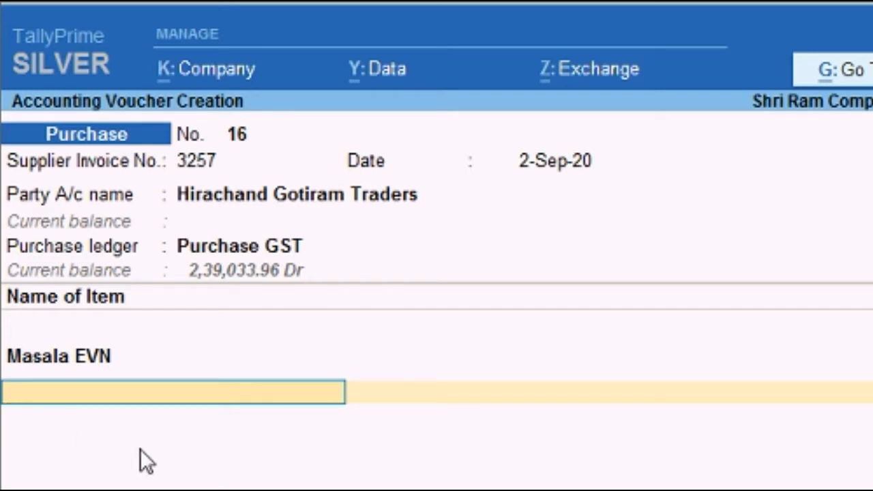
Step: Copy the second item's name from the Adobe Reader invoice and start a TallyPrime stock item named BK Powdar without an alias
{"action": "key", "text": "alt+Tab"}
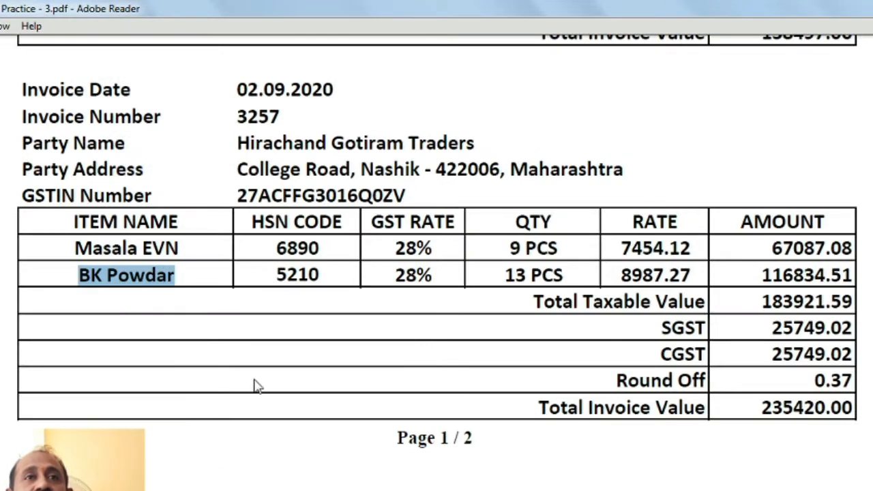
{"action": "key", "text": "ctrl+c"}
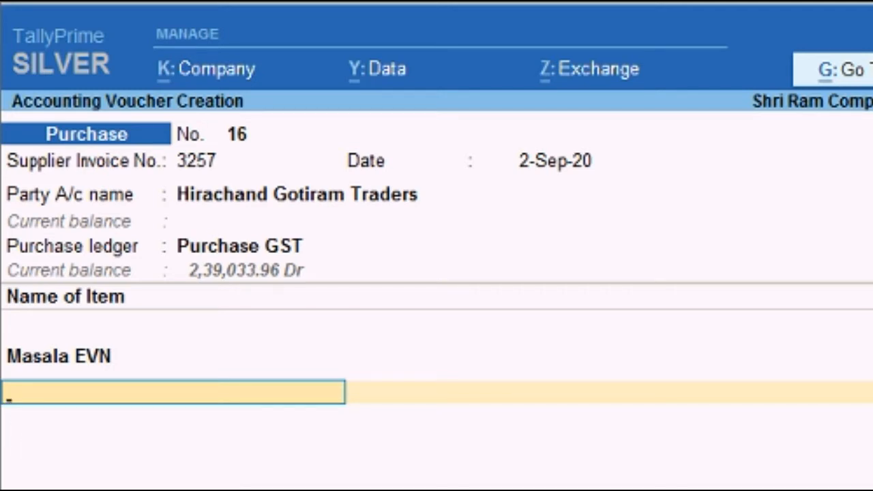
{"action": "key", "text": "ctrl+v"}
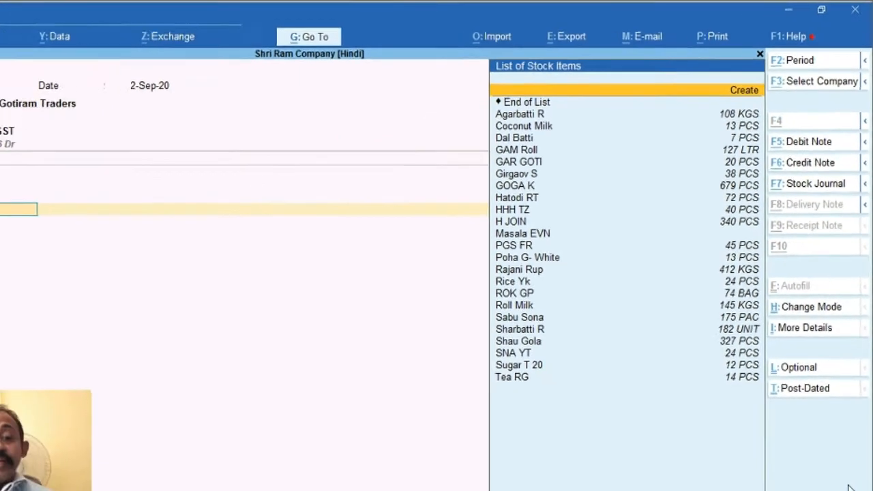
{"action": "key", "text": "alt+c"}
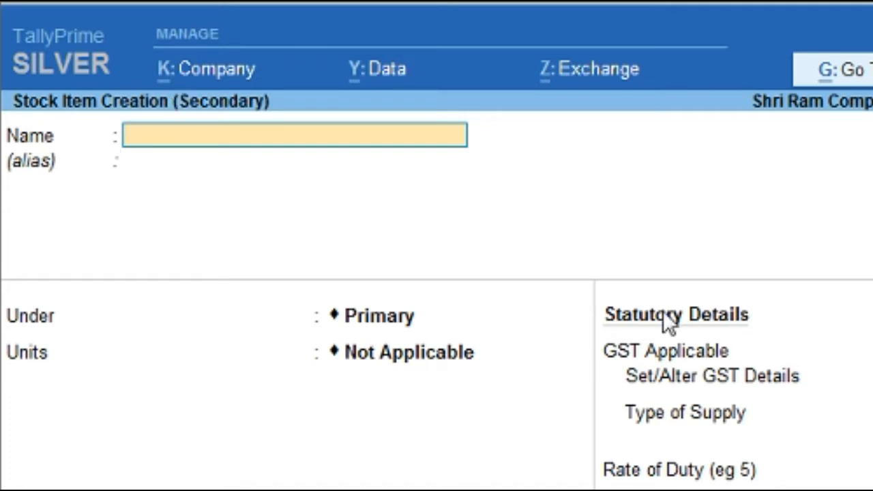
{"action": "key", "text": "ctrl"}
{"action": "key", "text": "ctrl+v"}
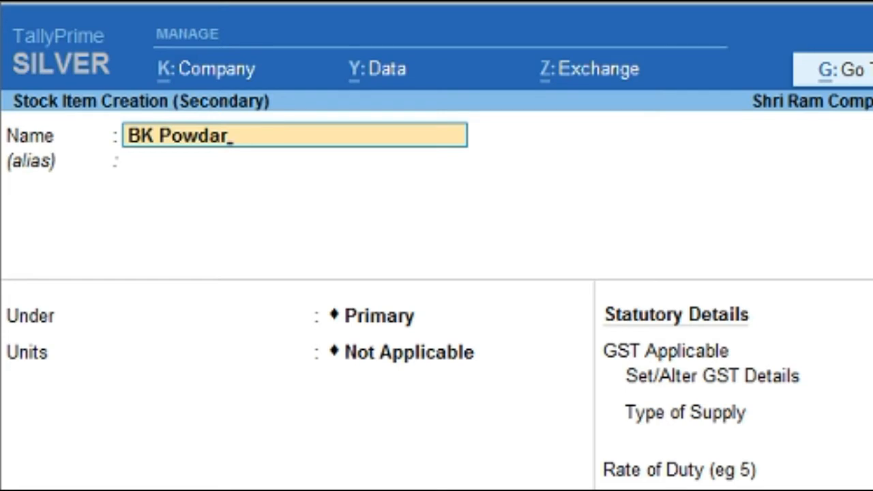
{"action": "key", "text": "Return"}
{"action": "key", "text": "Return"}
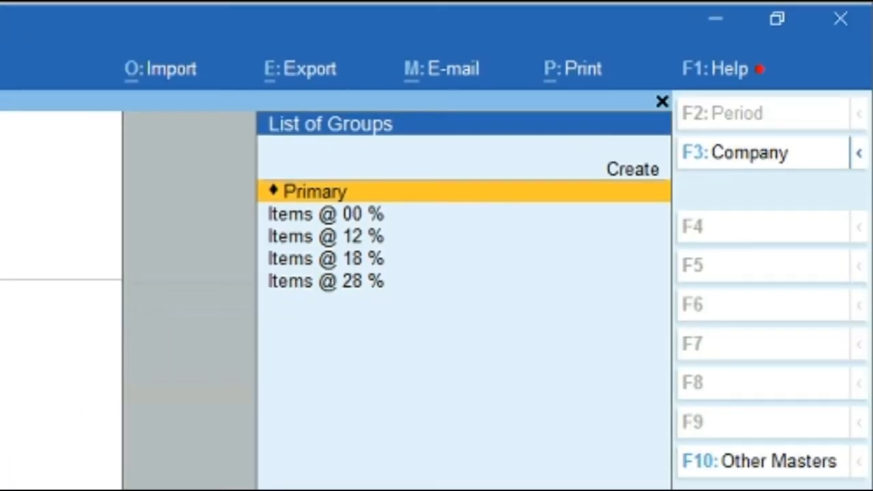
Step: Check BK Powdar's GST rate in the Adobe Reader invoice and place the item under the Items @ 28 % group in TallyPrime
{"action": "key", "text": "Down"}
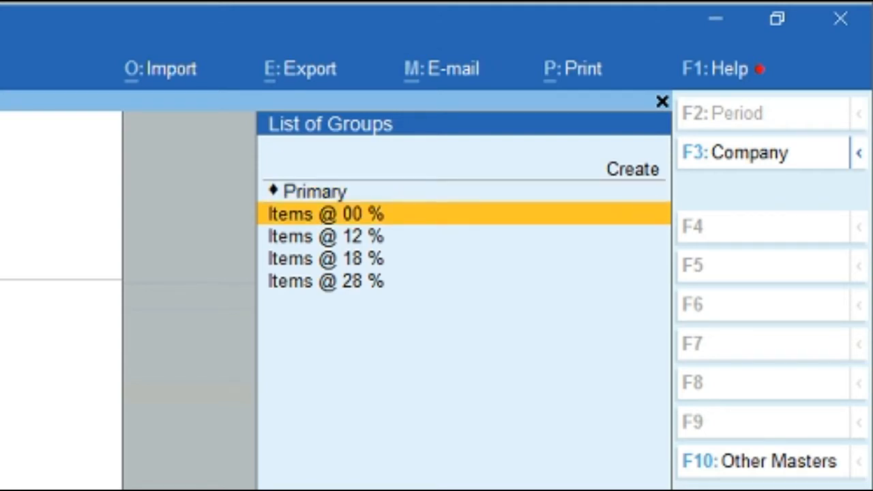
{"action": "key", "text": "Down"}
{"action": "key", "text": "Down"}
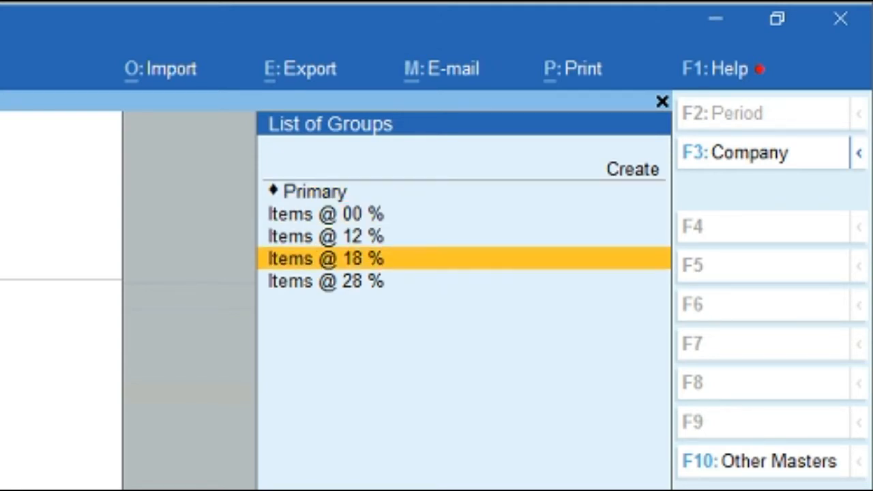
{"action": "key", "text": "Down"}
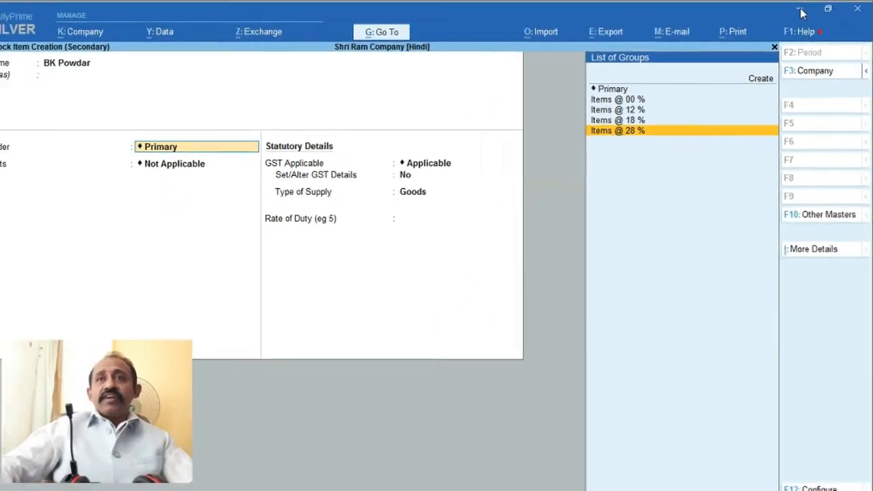
{"action": "left_click", "coordinate": [801, 10]}
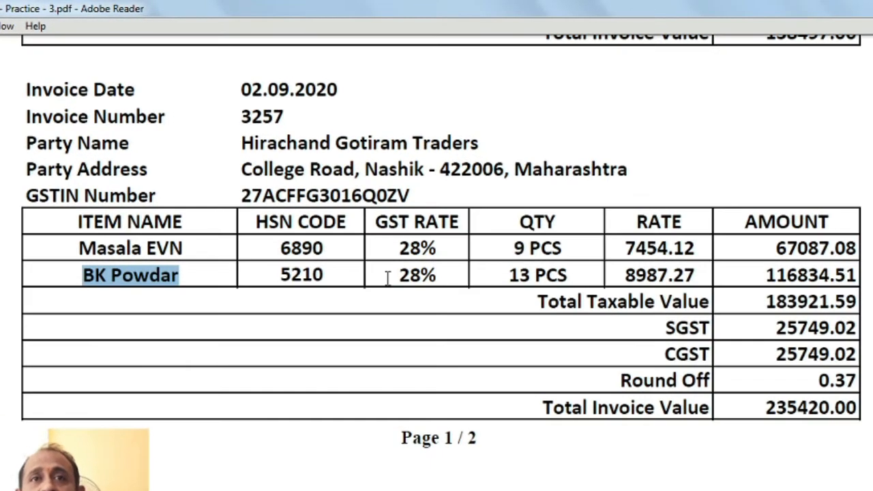
{"action": "left_click_drag", "start_coordinate": [399, 275], "coordinate": [438, 275]}
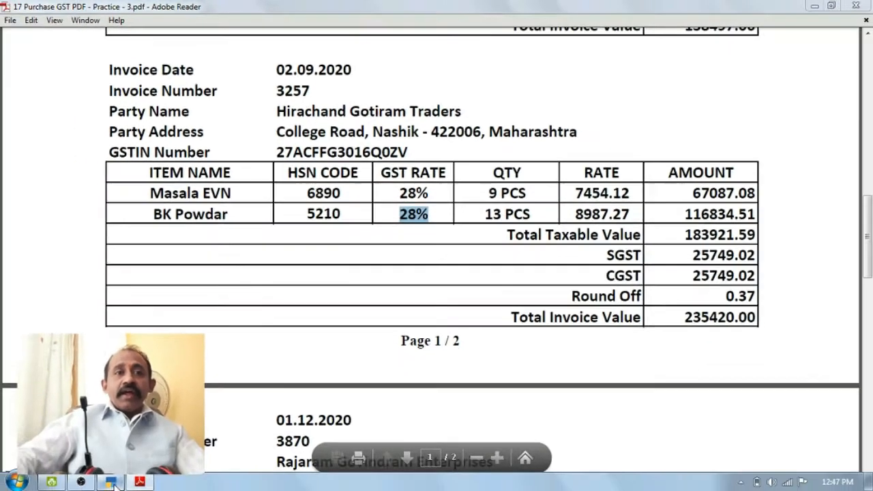
{"action": "key", "text": "alt+Tab"}
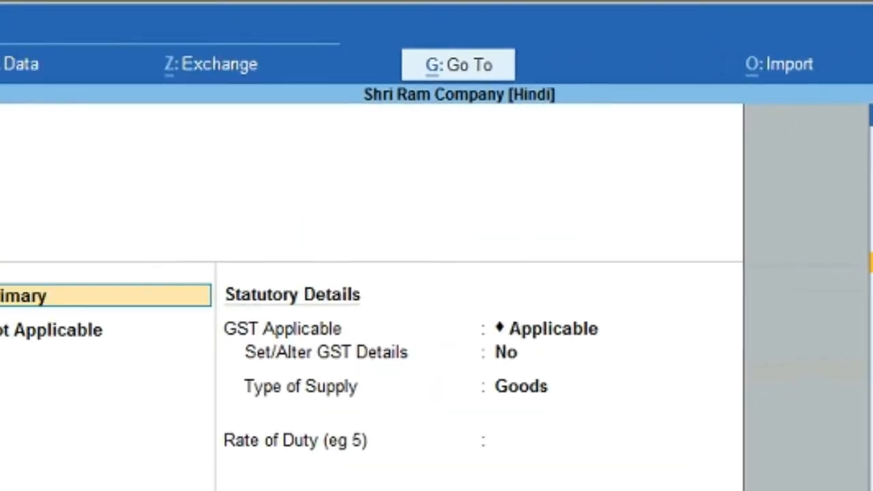
{"action": "key", "text": "Return"}
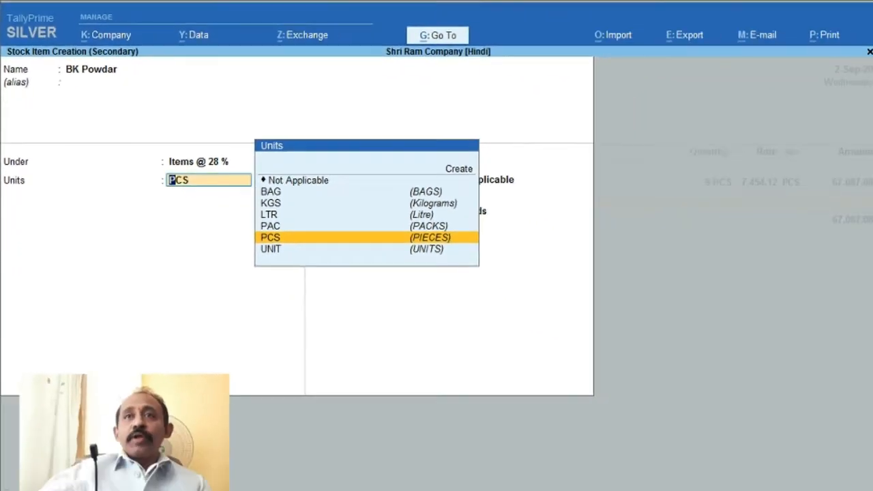
Step: Check BK Powdar's unit in the Adobe Reader invoice and set its units to PCS in TallyPrime
{"action": "key", "text": "alt+Tab"}
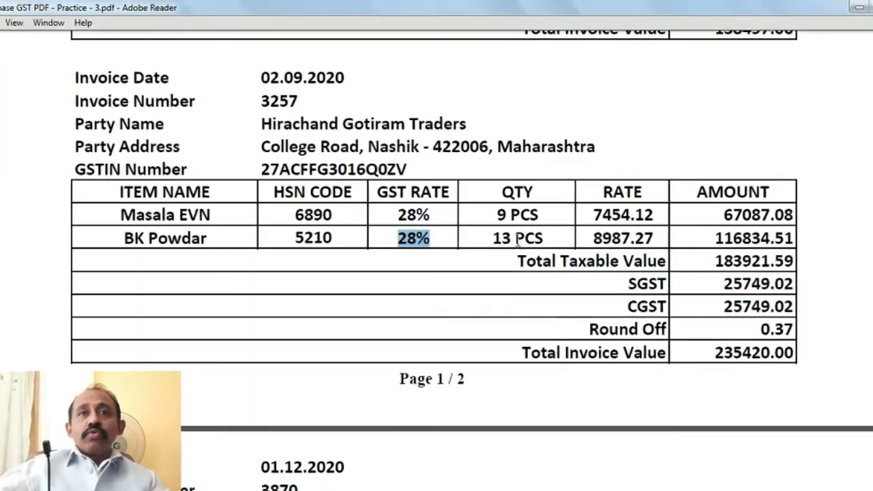
{"action": "double_click", "coordinate": [522, 214]}
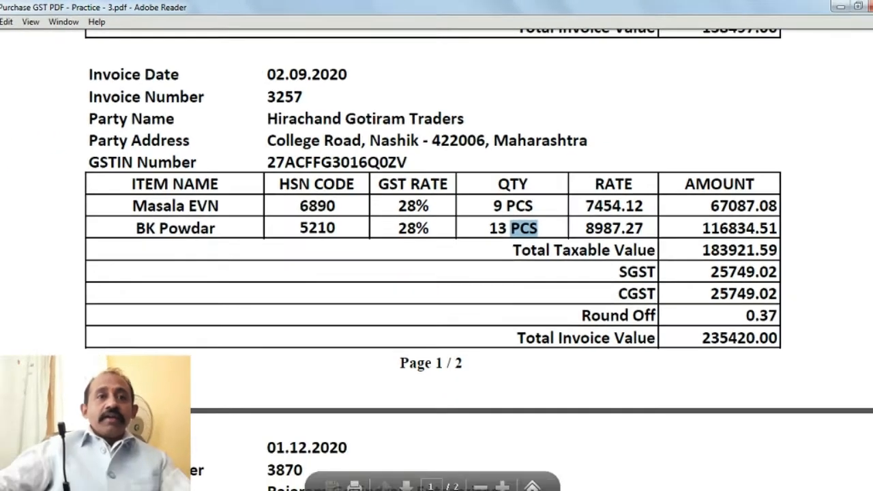
{"action": "key", "text": "alt+Tab"}
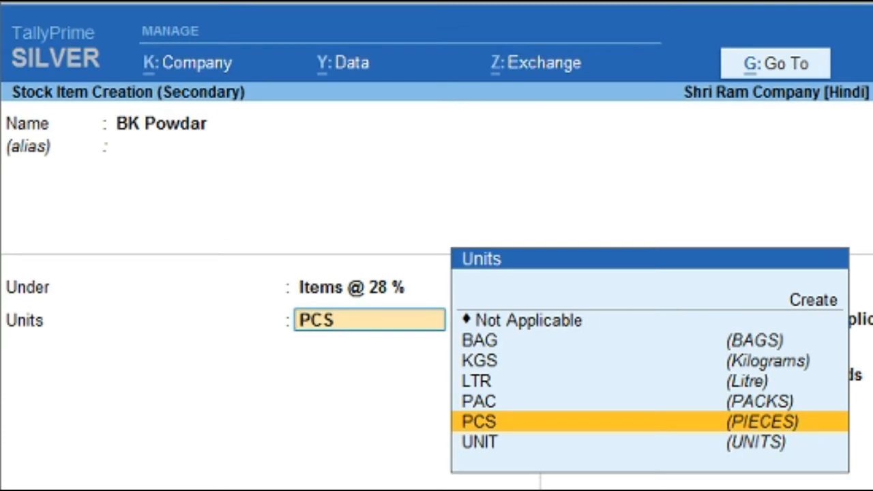
{"action": "key", "text": "Return"}
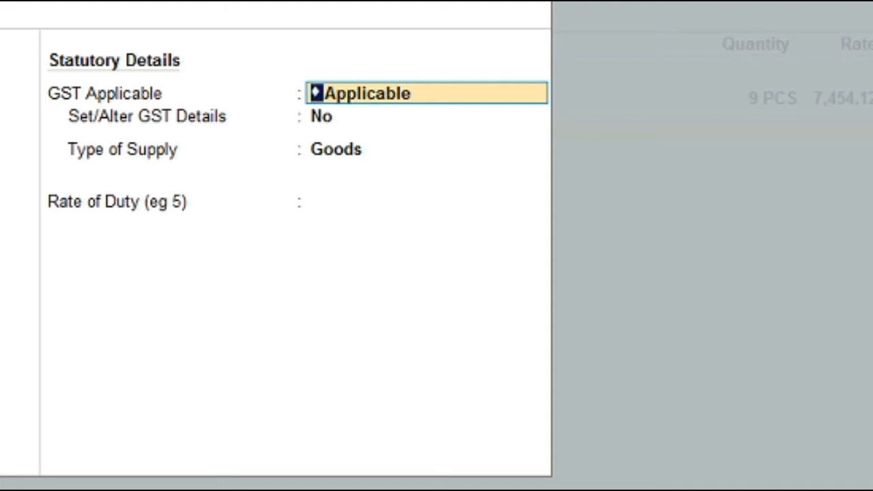
Step: Keep GST applicable for BK Powdar, enable setting its GST details, and leave the HSN/SAC description empty
{"action": "key", "text": "Return"}
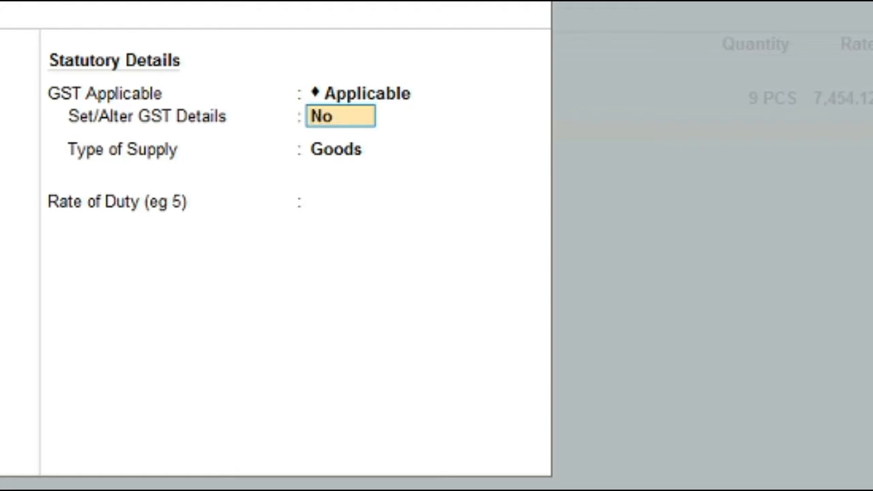
{"action": "type", "text": "y"}
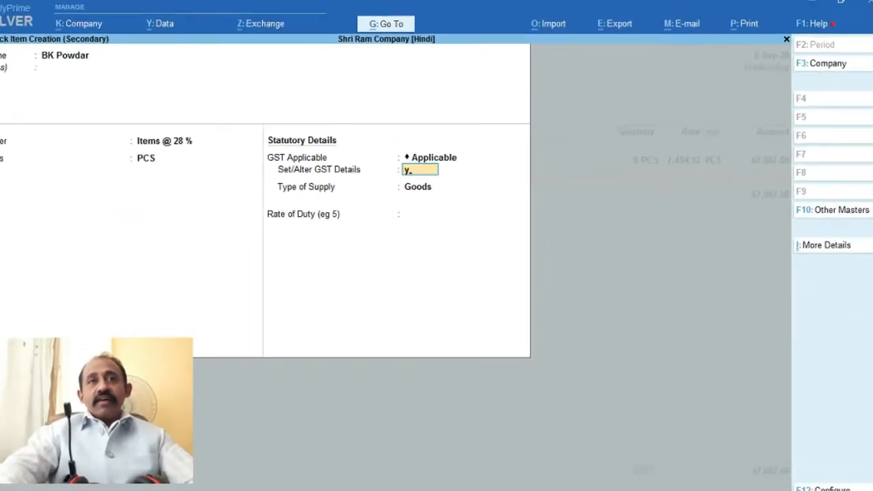
{"action": "key", "text": "Return"}
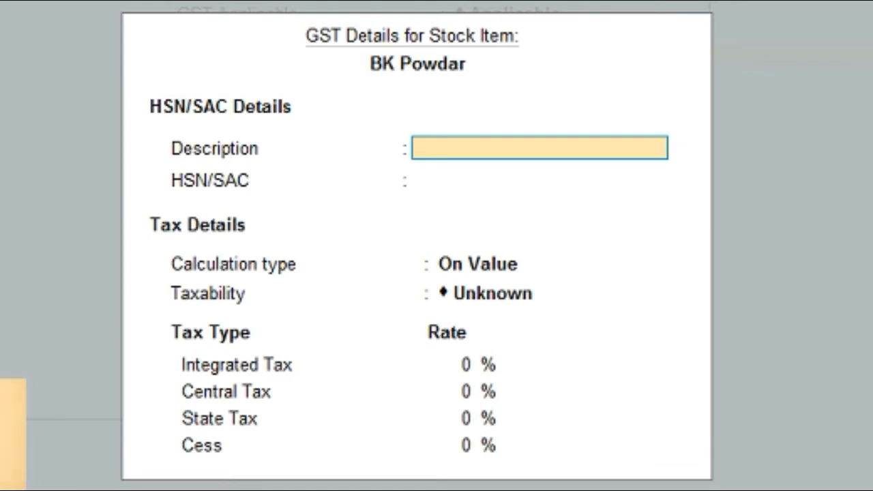
{"action": "key", "text": "Return"}
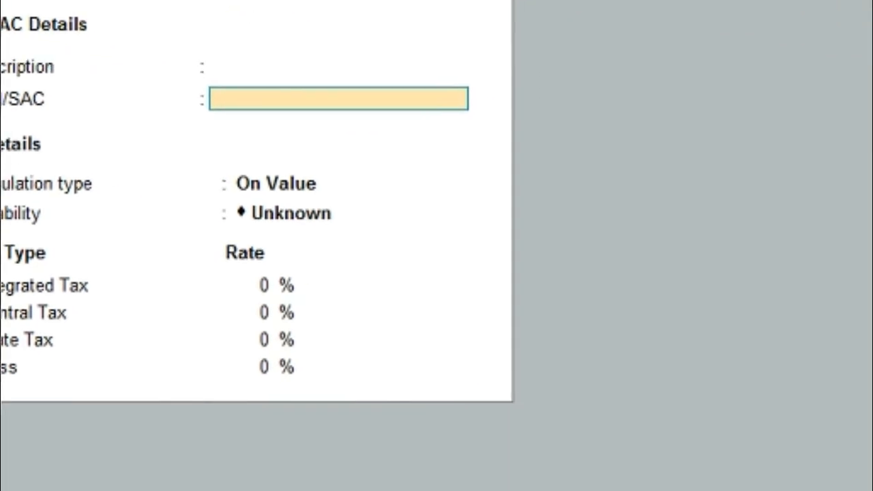
Step: Review the GST details configuration, from HSN/SAC details to showing all GST tax types, and accept every option as it stands
{"action": "key", "text": "F12"}
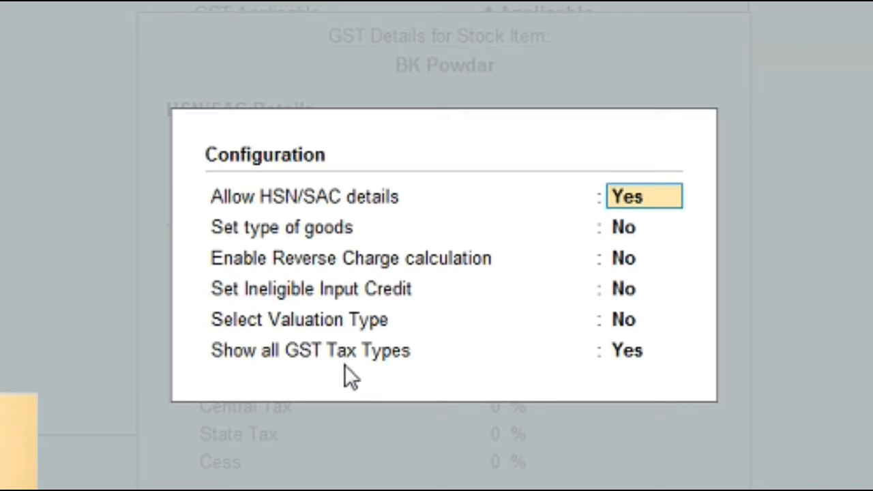
{"action": "key", "text": "Return"}
{"action": "key", "text": "Return"}
{"action": "key", "text": "Return"}
{"action": "key", "text": "Return"}
{"action": "key", "text": "Return"}
{"action": "key", "text": "Return"}
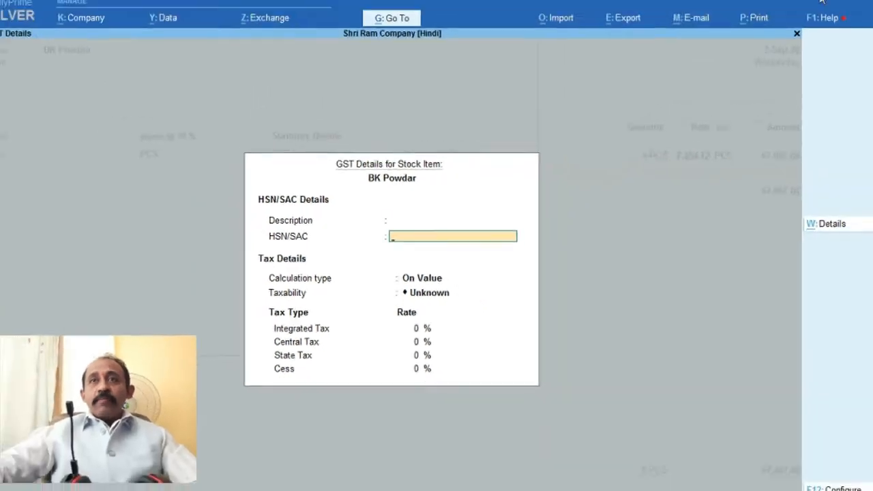
Step: Look up BK Powdar's HSN code in the Adobe Reader invoice and enter 5210 as its HSN/SAC in TallyPrime
{"action": "key", "text": "alt+Tab"}
{"action": "left_click_drag", "start_coordinate": [296, 233], "coordinate": [337, 232]}
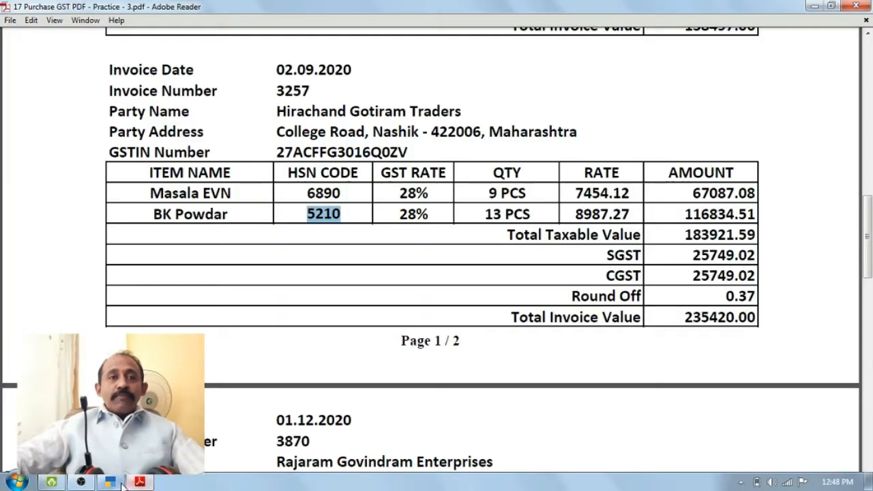
{"action": "left_click", "coordinate": [105, 487]}
{"action": "type", "text": "5210"}
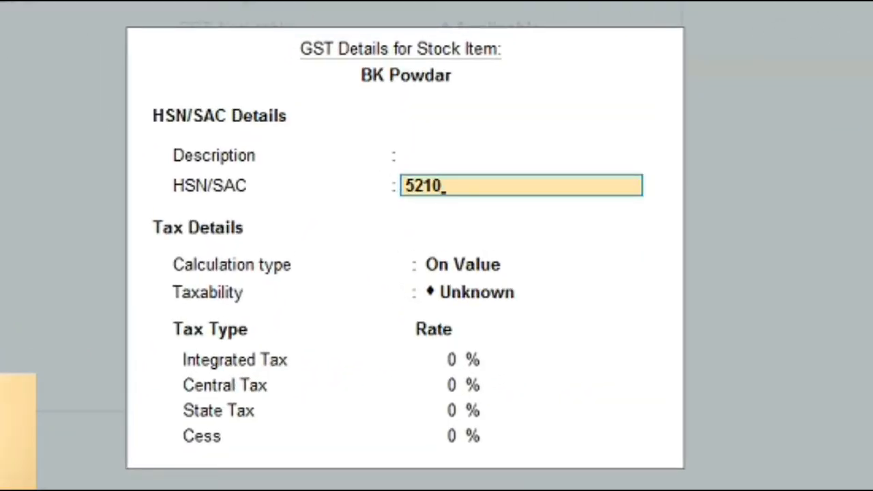
{"action": "key", "text": "Return"}
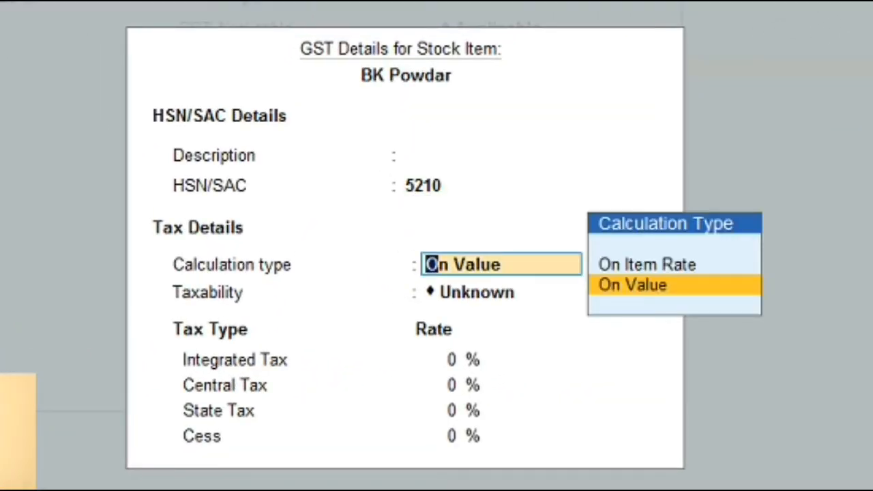
Step: Keep BK Powdar's tax calculation type On Value and set its taxability to Taxable
{"action": "key", "text": "Return"}
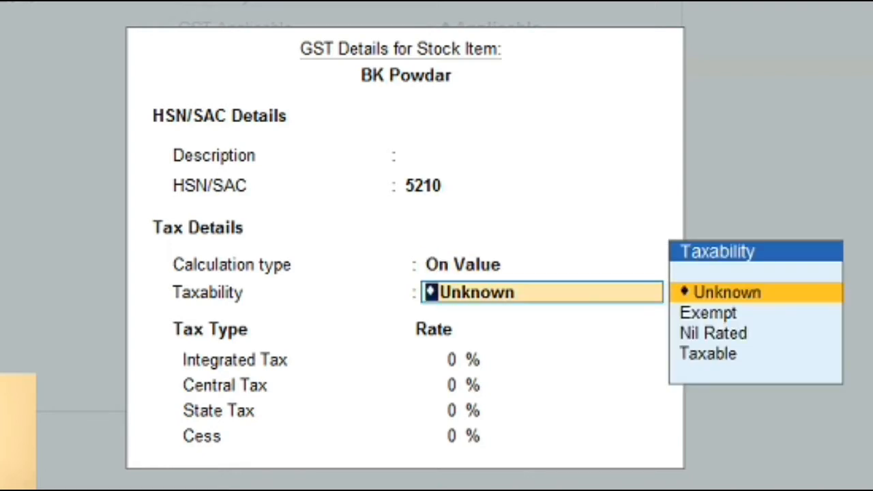
{"action": "key", "text": "Down"}
{"action": "key", "text": "Down"}
{"action": "key", "text": "Down"}
{"action": "key", "text": "Return"}
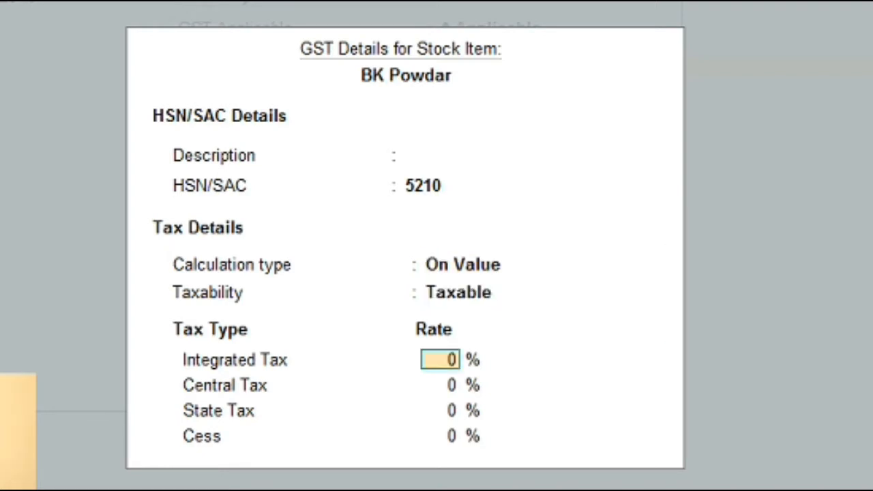
Step: Set BK Powdar's integrated tax rate to 28 %, keep cess at 0 %, and accept the GST details
{"action": "type", "text": "28"}
{"action": "key", "text": "Return"}
{"action": "key", "text": "Return"}
{"action": "key", "text": "Return"}
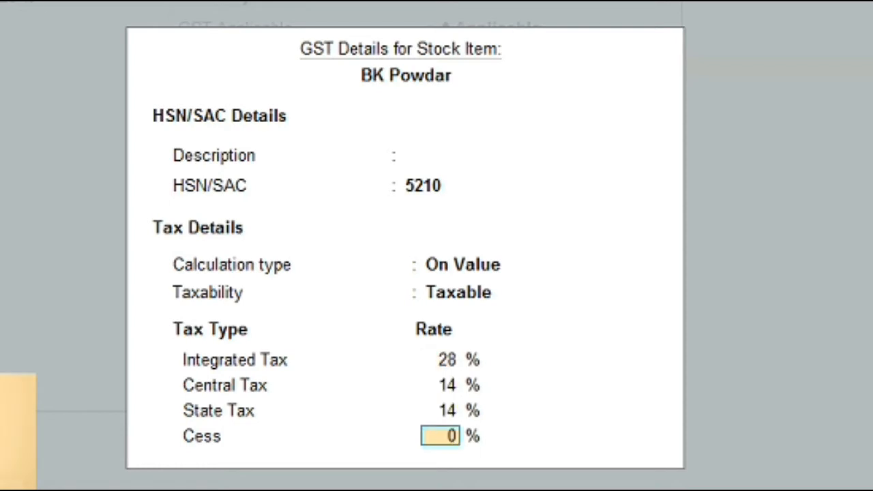
{"action": "key", "text": "Return"}
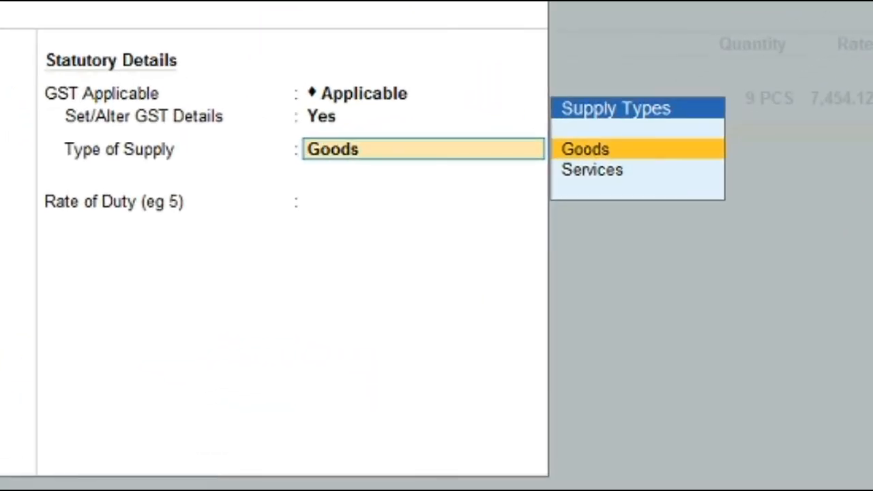
Step: Save BK Powdar with supply type Goods and no rate of duty, and select it as the purchase voucher's second item
{"action": "key", "text": "Return"}
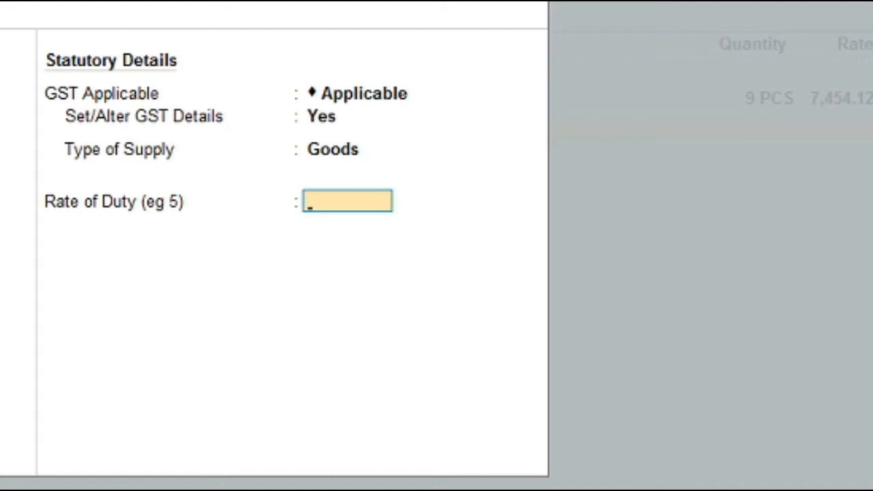
{"action": "key", "text": "Return"}
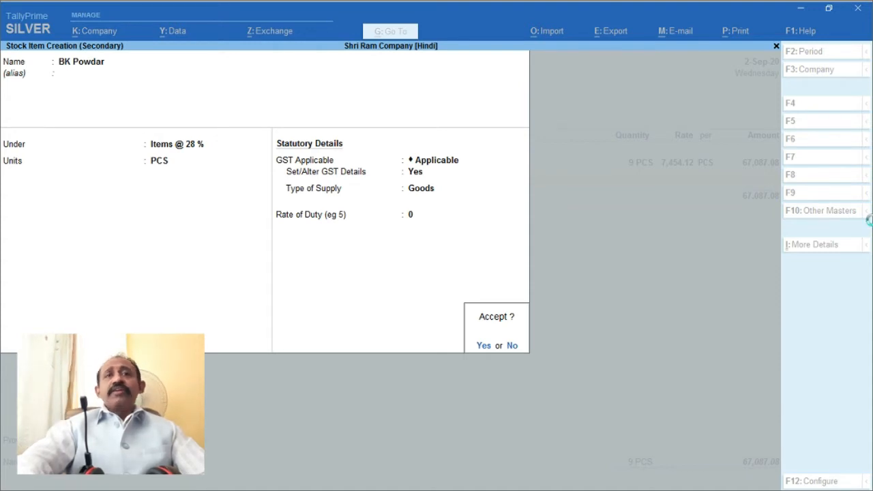
{"action": "key", "text": "Return"}
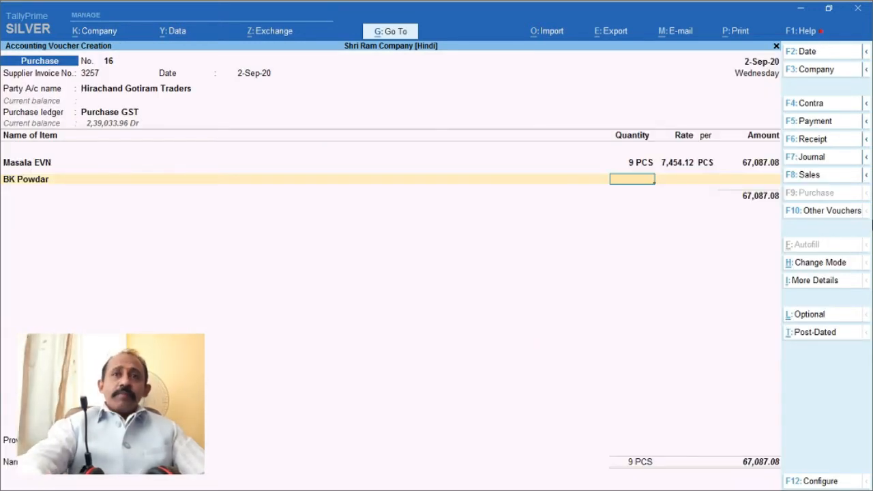
{"action": "key", "text": "BackSpace"}
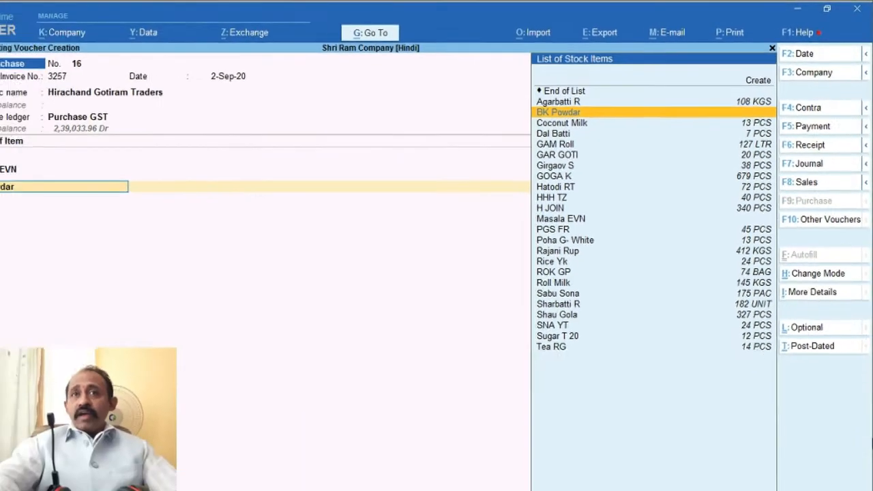
{"action": "key", "text": "Return"}
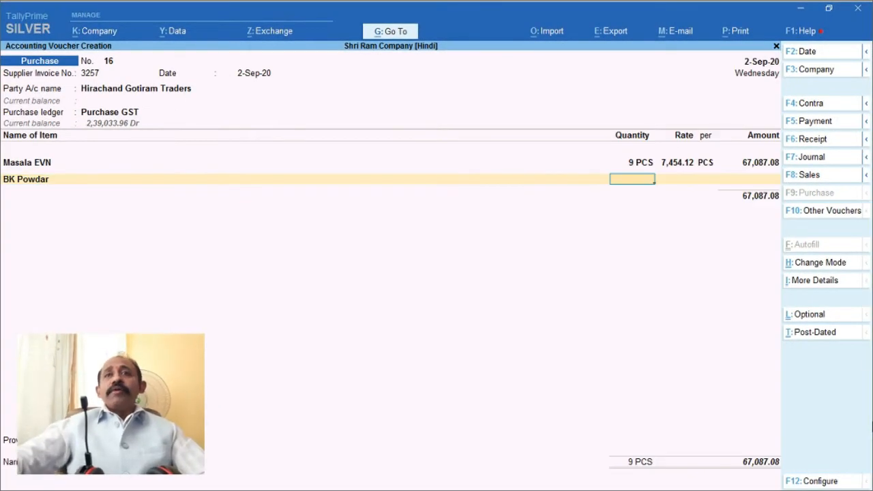
Step: Switch to the Adobe Reader invoice, check BK Powdar's quantity and copy its rate 8987.27
{"action": "left_click", "coordinate": [801, 9]}
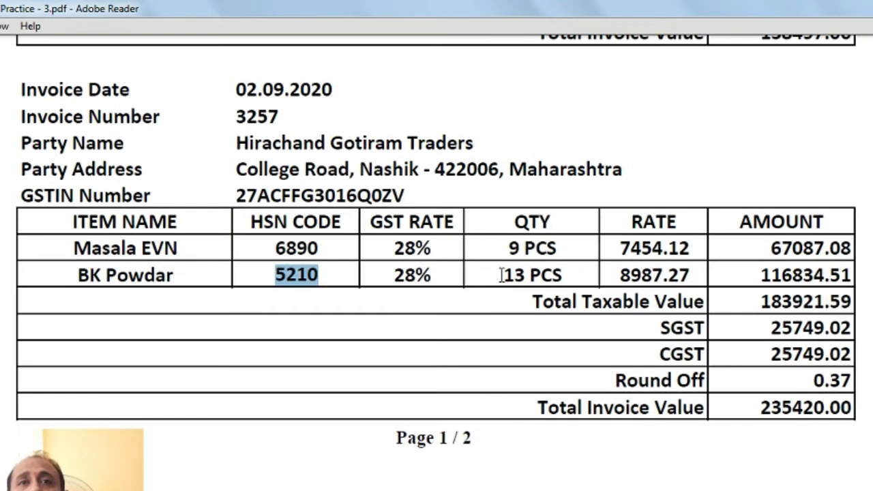
{"action": "left_click", "coordinate": [484, 214]}
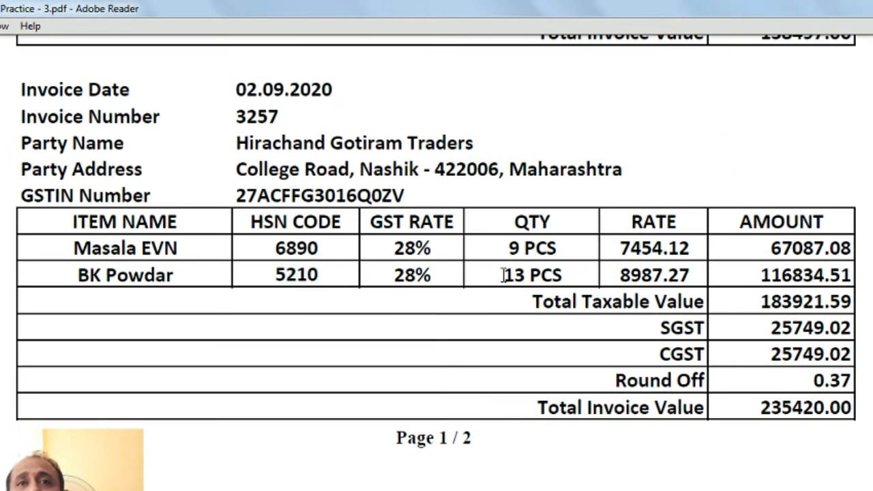
{"action": "left_click_drag", "start_coordinate": [621, 274], "coordinate": [690, 274]}
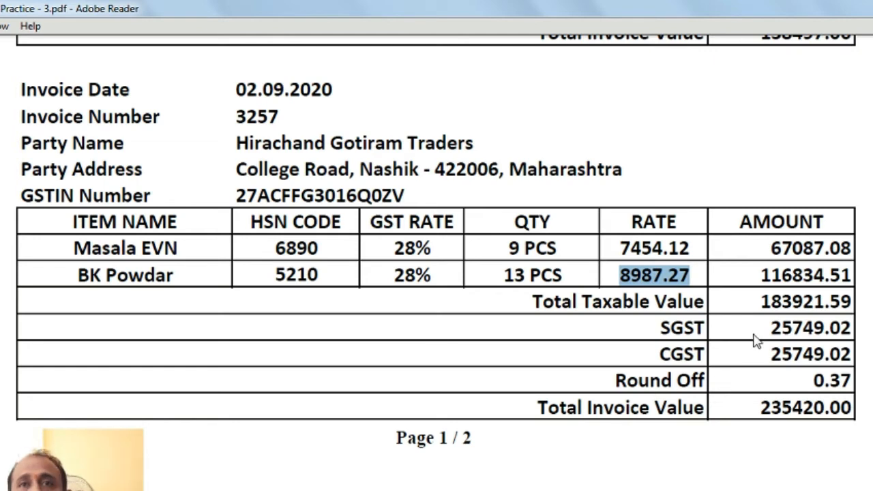
{"action": "key", "text": "ctrl+c"}
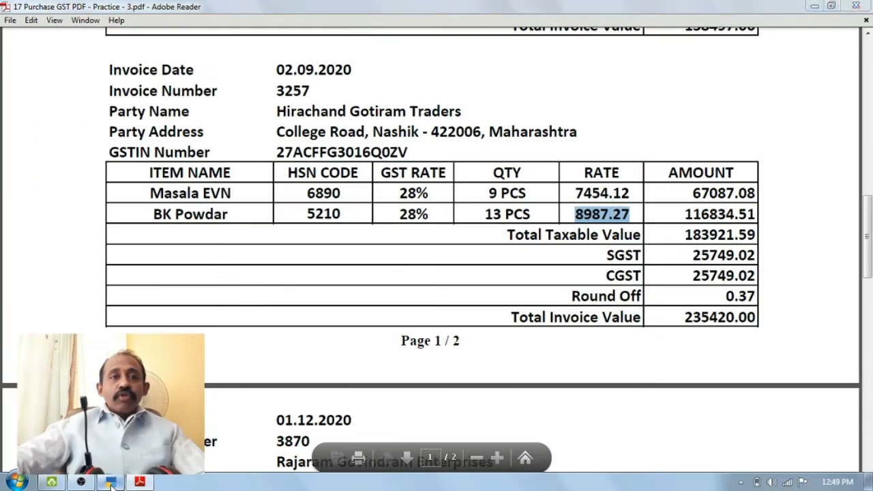
Step: In TallyPrime, enter a quantity of 13 PCS and the copied rate 8987.27 per PCS for BK Powdar
{"action": "left_click", "coordinate": [110, 482]}
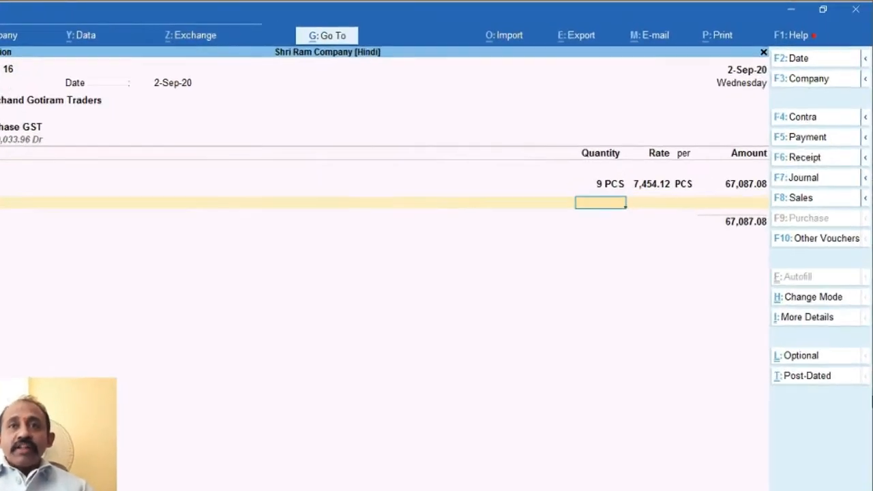
{"action": "type", "text": "13"}
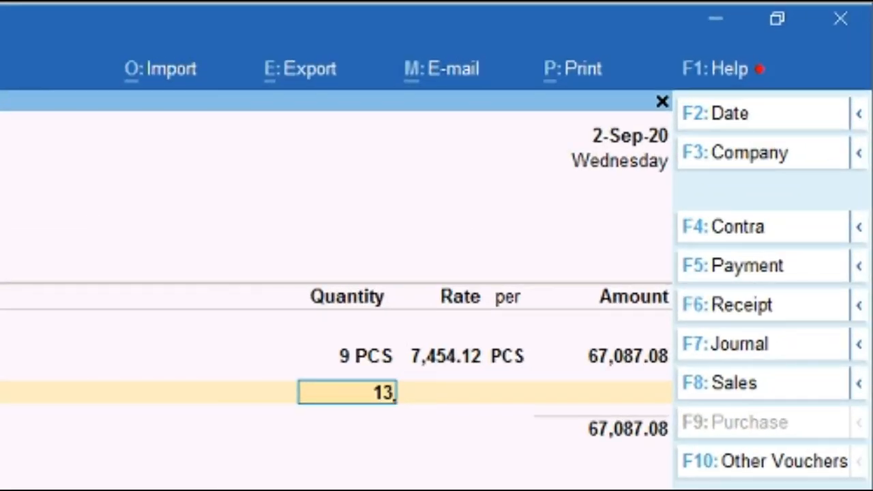
{"action": "key", "text": "Return"}
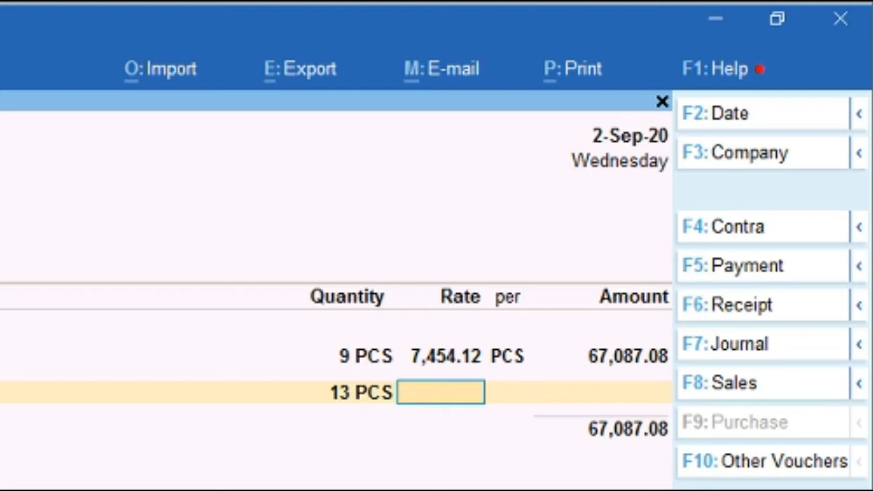
{"action": "key", "text": "ctrl+v"}
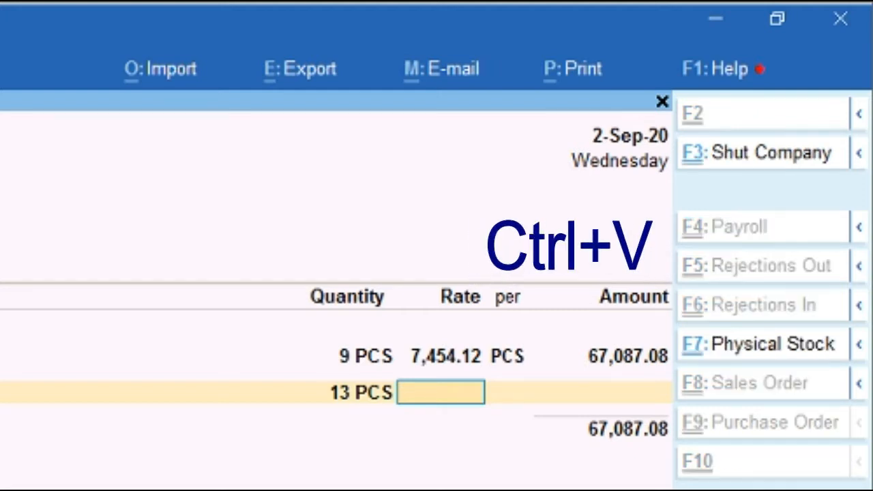
{"action": "key", "text": "ctrl+v"}
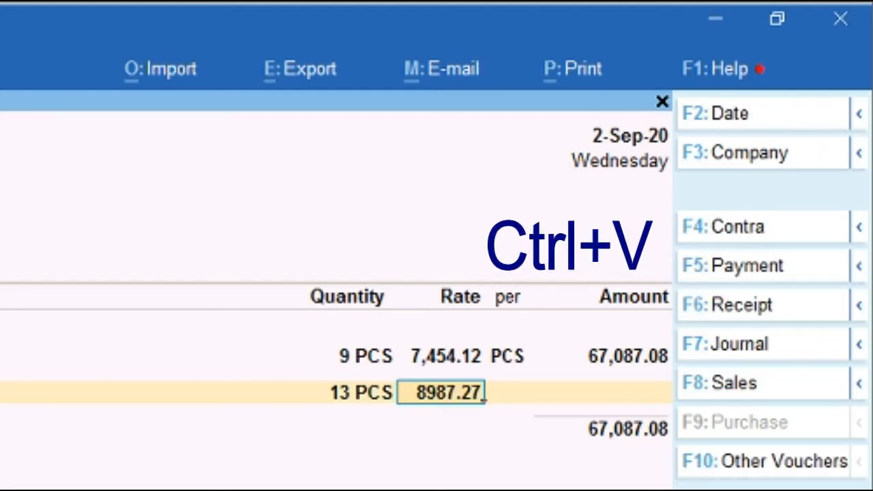
{"action": "key", "text": "Return"}
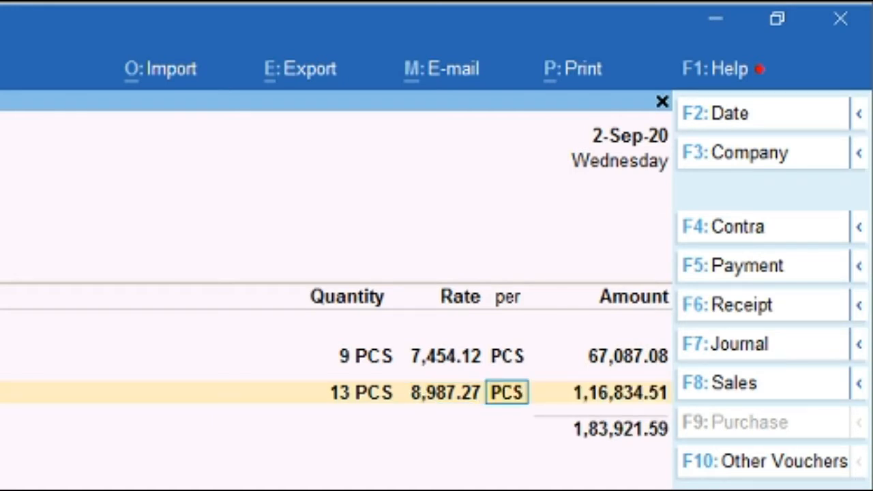
{"action": "key", "text": "Return"}
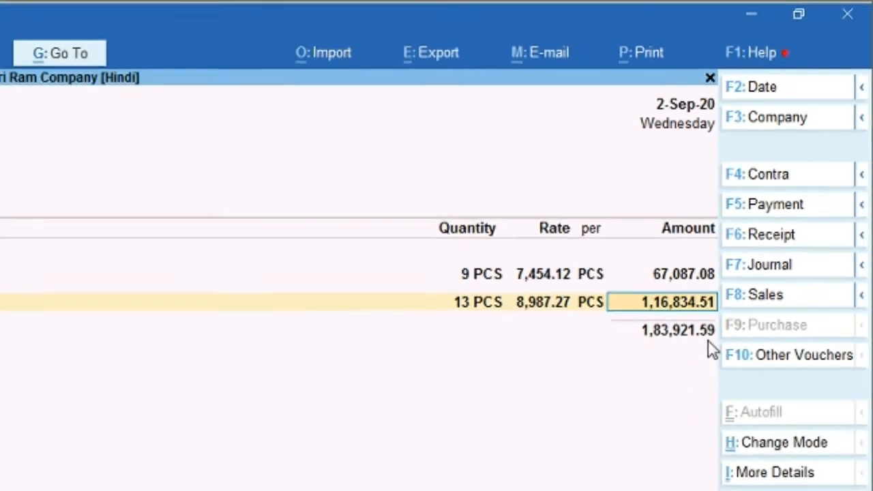
Step: Switch to the Adobe Reader invoice and check BK Powdar's amount, the total taxable value, and the SGST and CGST lines
{"action": "left_click", "coordinate": [714, 19]}
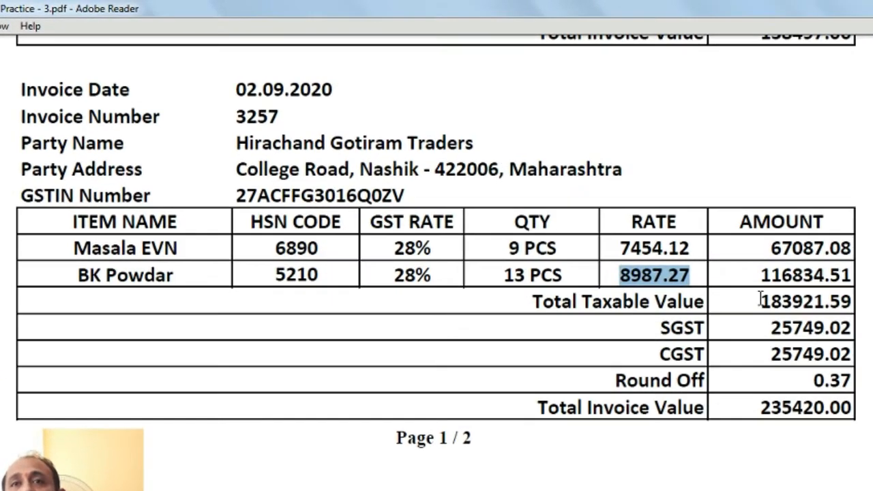
{"action": "left_click_drag", "start_coordinate": [689, 239], "coordinate": [761, 239]}
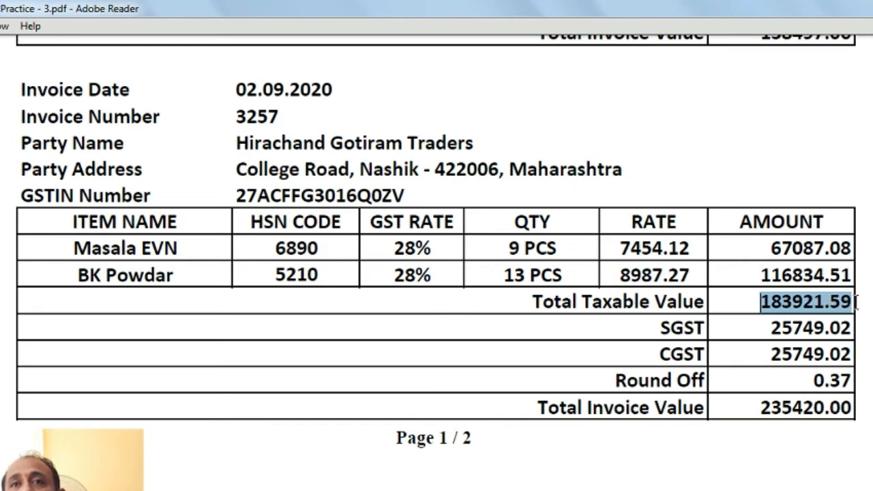
{"action": "left_click_drag", "start_coordinate": [761, 275], "coordinate": [844, 275]}
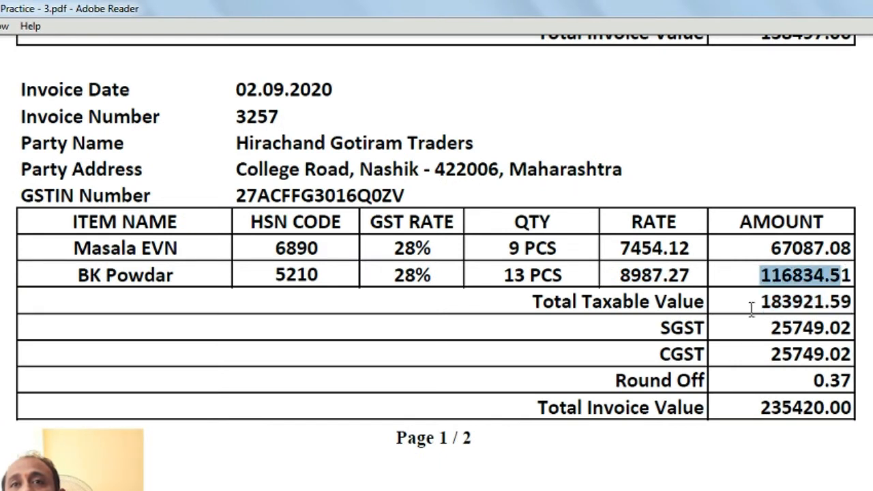
{"action": "left_click_drag", "start_coordinate": [533, 301], "coordinate": [705, 302]}
{"action": "left_click_drag", "start_coordinate": [759, 301], "coordinate": [853, 308]}
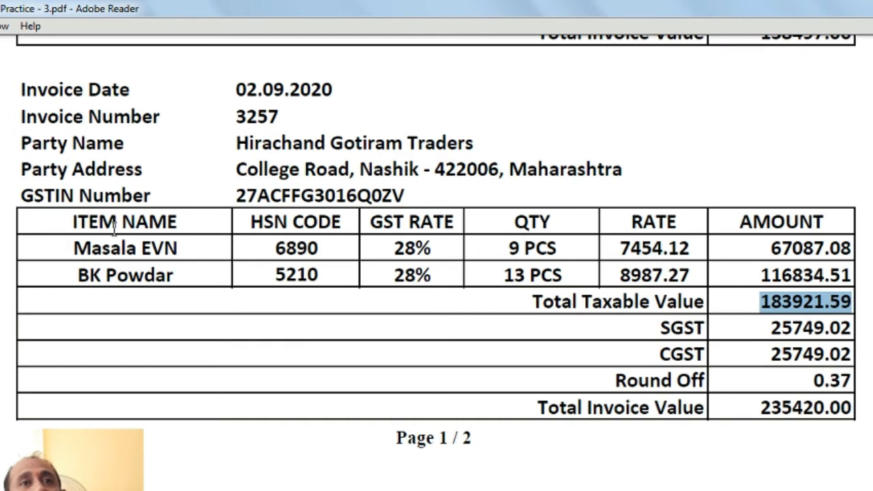
{"action": "left_click_drag", "start_coordinate": [656, 329], "coordinate": [705, 334]}
{"action": "left_click", "coordinate": [659, 355]}
{"action": "left_click_drag", "start_coordinate": [659, 356], "coordinate": [705, 356]}
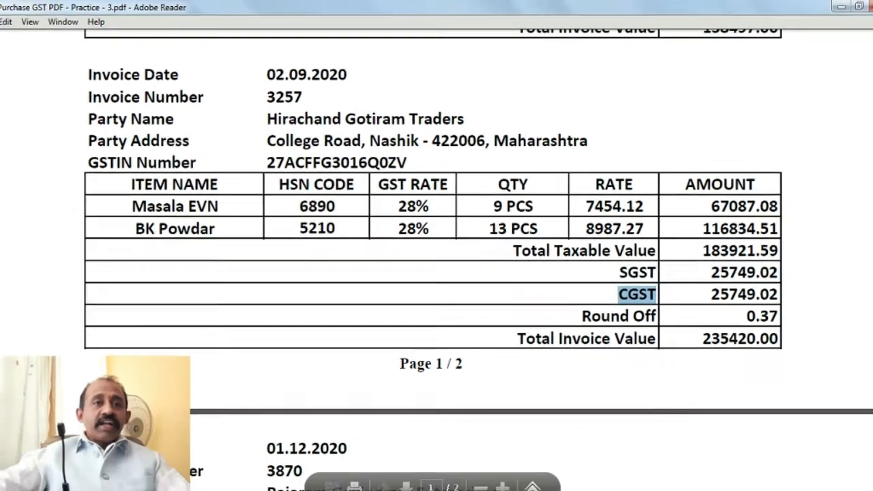
Step: Return to TallyPrime, accept BK Powdar's amount, and end the stock item list
{"action": "key", "text": "alt+Tab"}
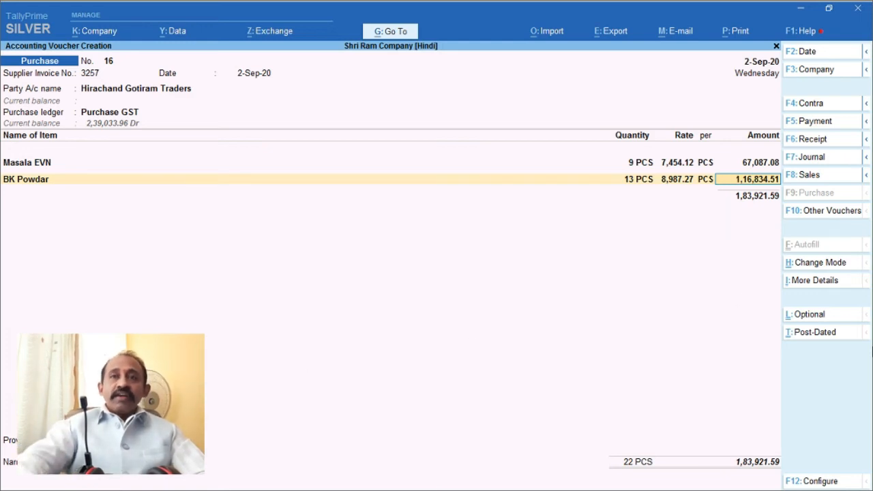
{"action": "key", "text": "Return"}
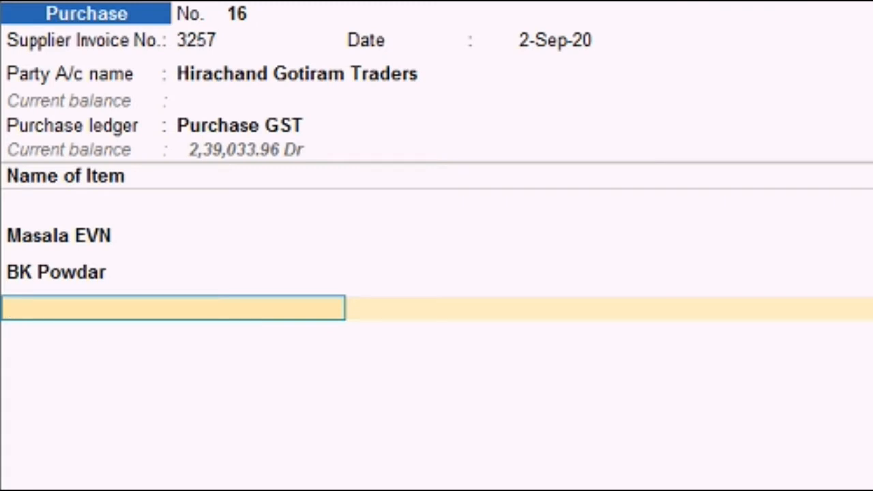
{"action": "key", "text": "Return"}
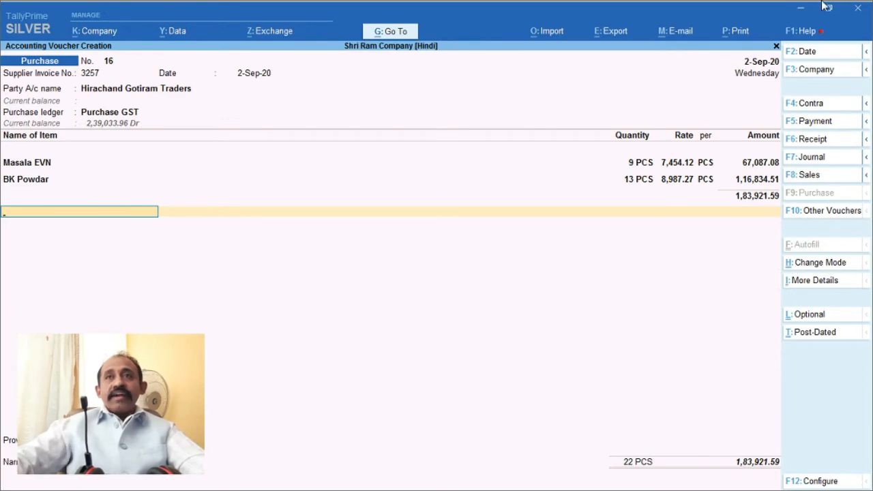
Step: Check the Round Off line in the Adobe Reader invoice
{"action": "left_click", "coordinate": [800, 10]}
{"action": "left_click_drag", "start_coordinate": [609, 257], "coordinate": [646, 275]}
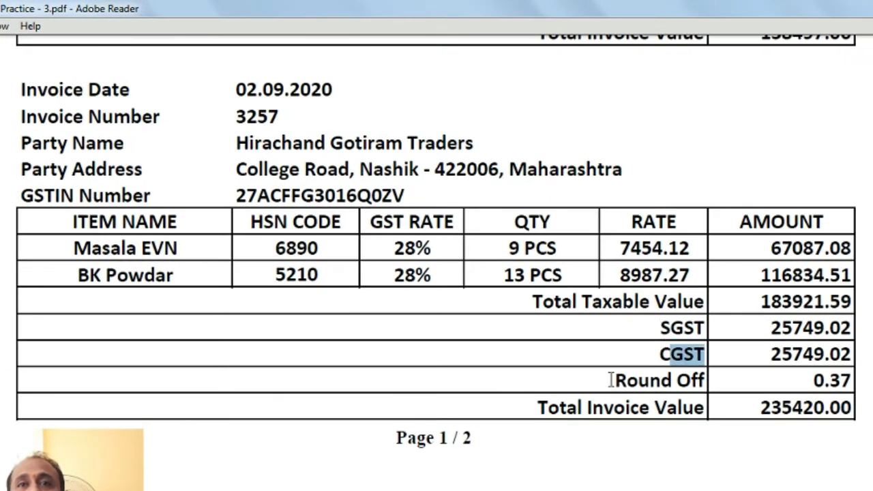
{"action": "left_click_drag", "start_coordinate": [611, 380], "coordinate": [706, 380]}
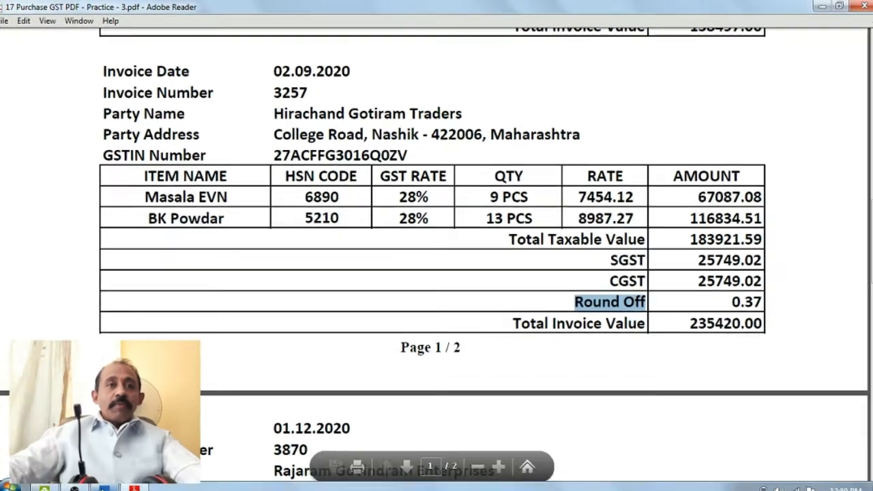
Step: Switch back to TallyPrime, add the SGST ledger below the purchase items, and accept its calculated amount
{"action": "left_click", "coordinate": [104, 488]}
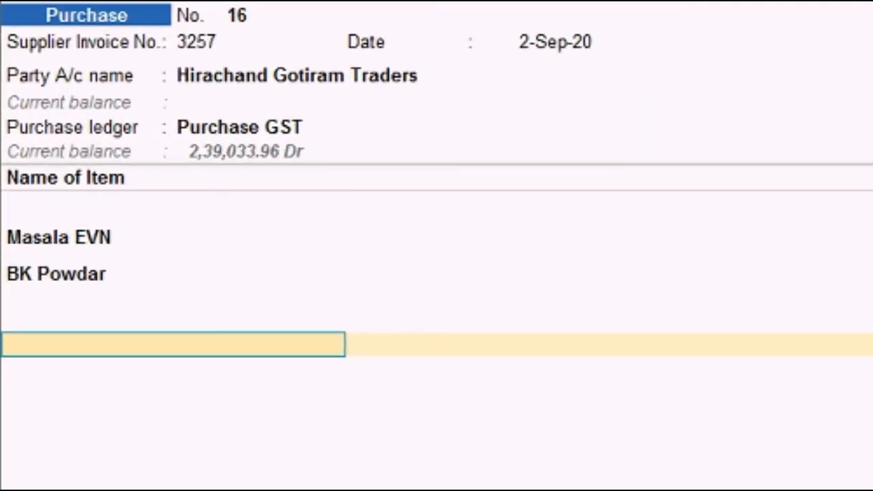
{"action": "type", "text": "S"}
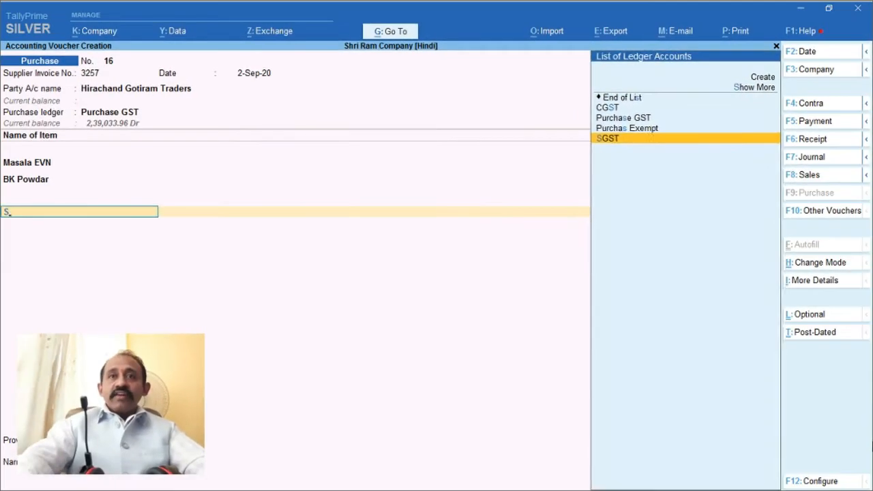
{"action": "key", "text": "Return"}
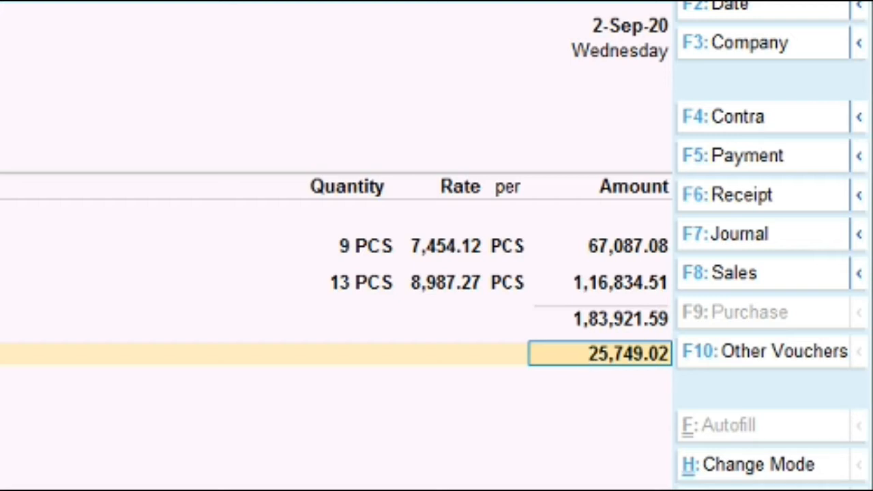
{"action": "key", "text": "Return"}
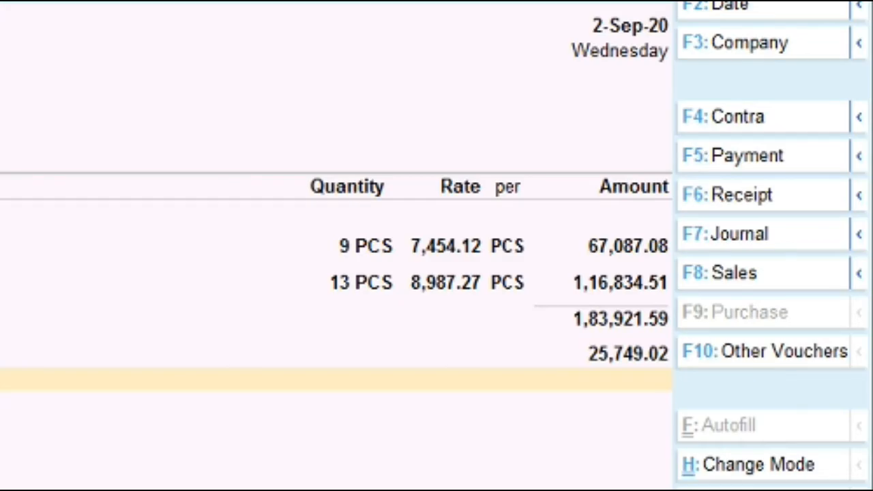
Step: Switch to the Adobe Reader invoice and compare the SGST and CGST amounts
{"action": "left_click", "coordinate": [799, 4]}
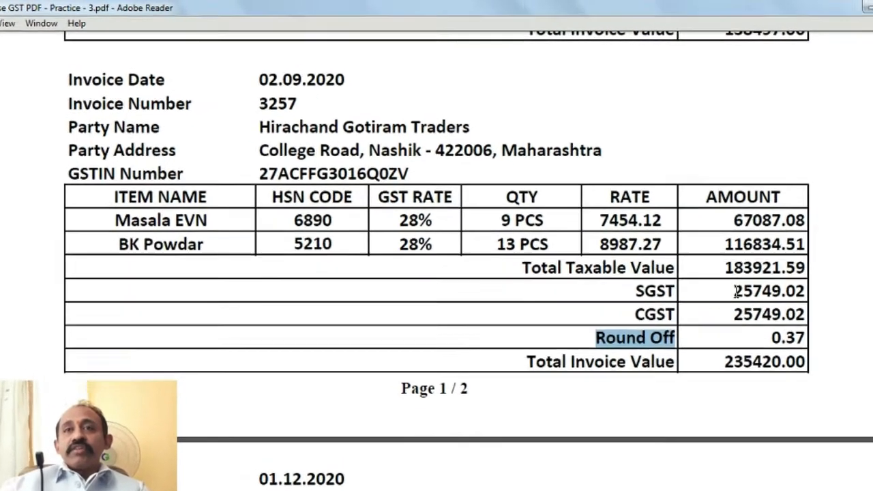
{"action": "left_click_drag", "start_coordinate": [737, 291], "coordinate": [812, 290]}
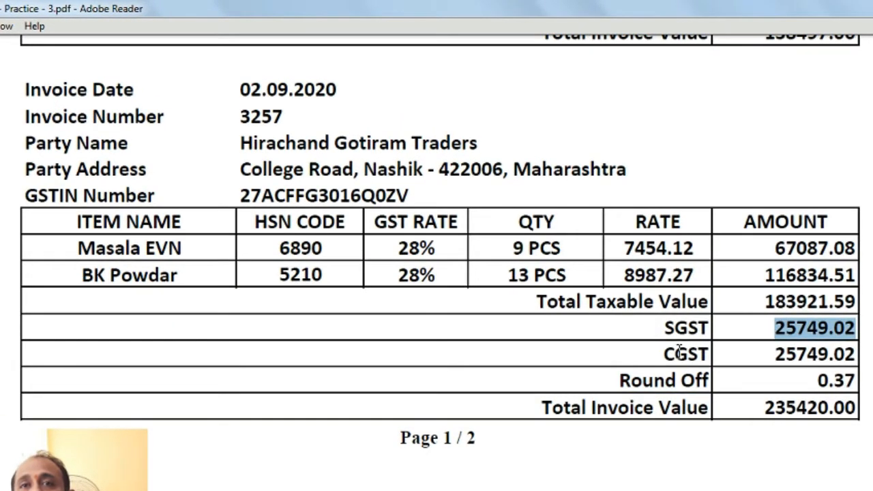
{"action": "left_click_drag", "start_coordinate": [663, 353], "coordinate": [708, 354]}
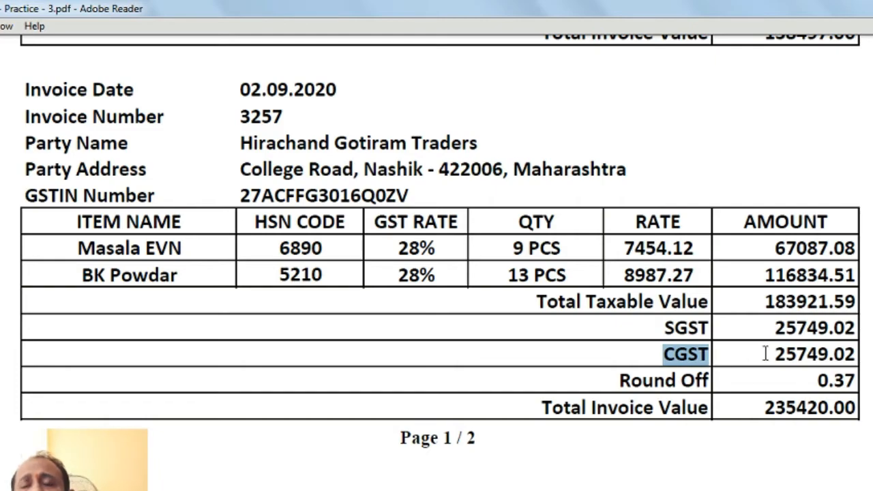
{"action": "left_click_drag", "start_coordinate": [771, 354], "coordinate": [855, 355]}
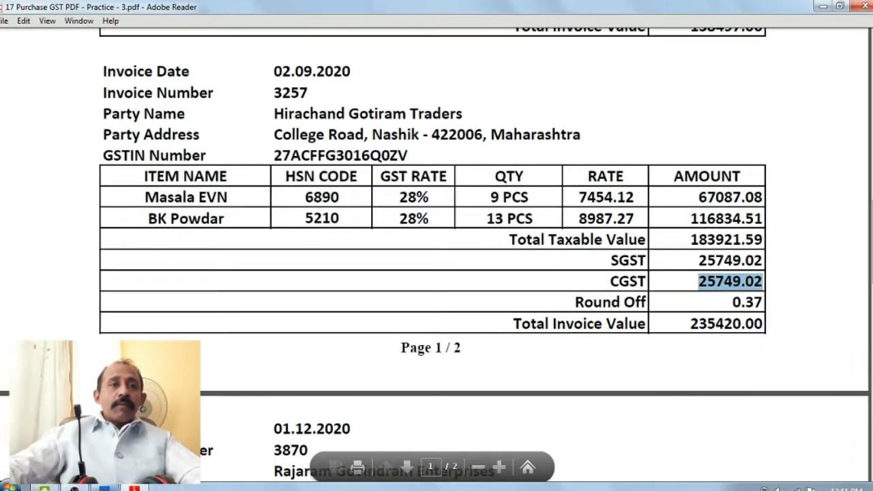
Step: Return to TallyPrime, add the CGST ledger under SGST, and accept its calculated amount
{"action": "key", "text": "alt+Tab"}
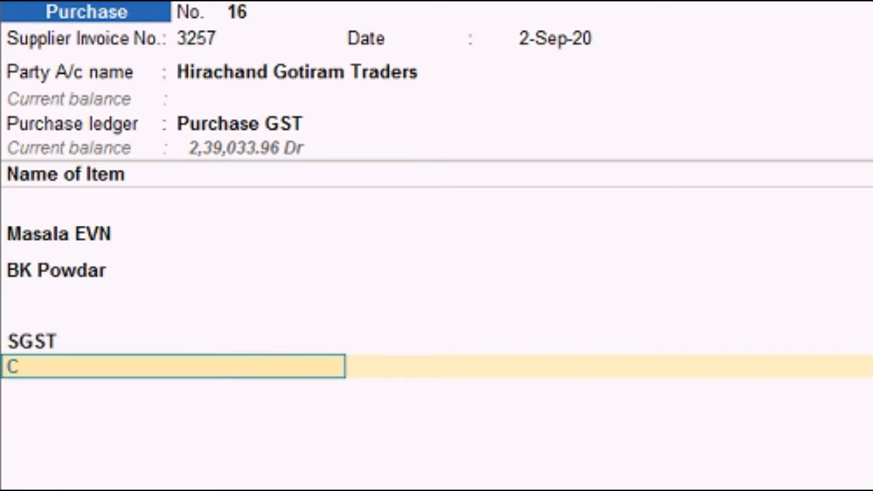
{"action": "type", "text": "g"}
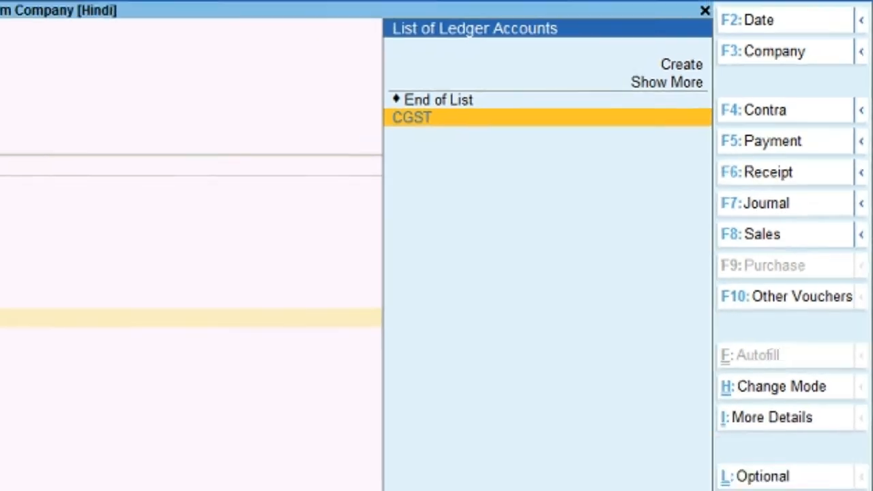
{"action": "key", "text": "Return"}
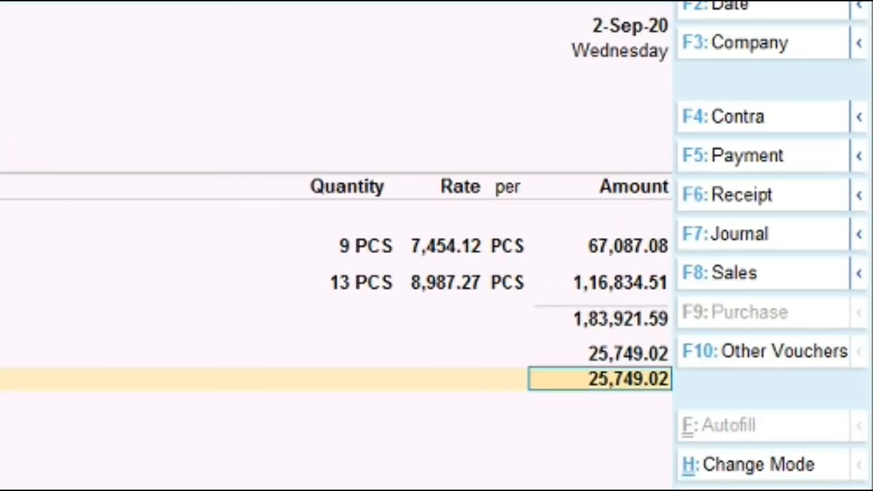
{"action": "key", "text": "Return"}
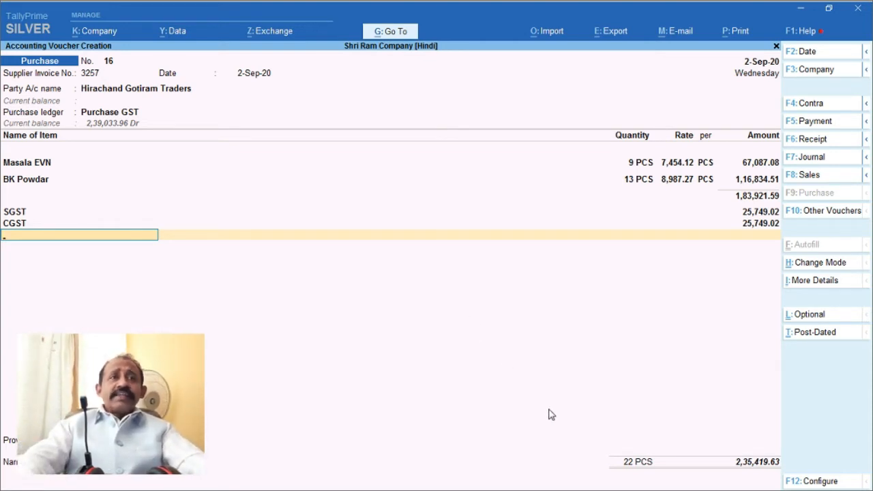
Step: Check the Round Off label and amount in the Adobe Reader invoice
{"action": "left_click", "coordinate": [801, 10]}
{"action": "left_click_drag", "start_coordinate": [592, 350], "coordinate": [685, 360]}
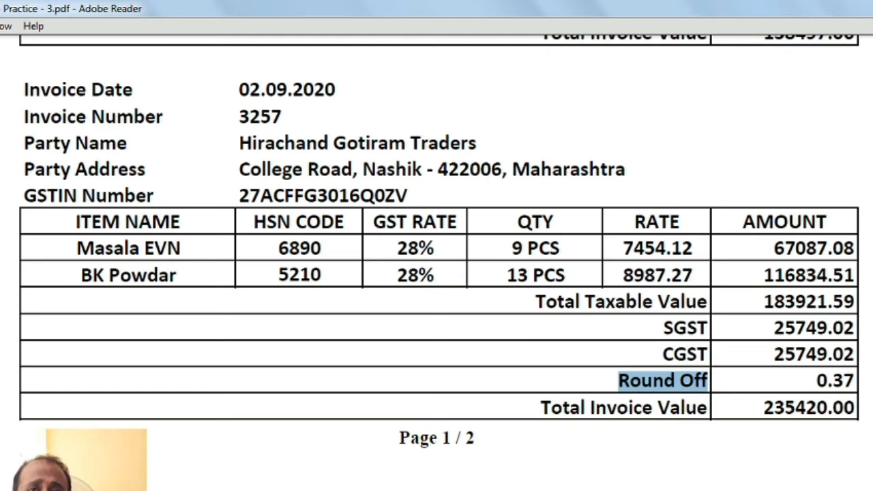
{"action": "double_click", "coordinate": [834, 383]}
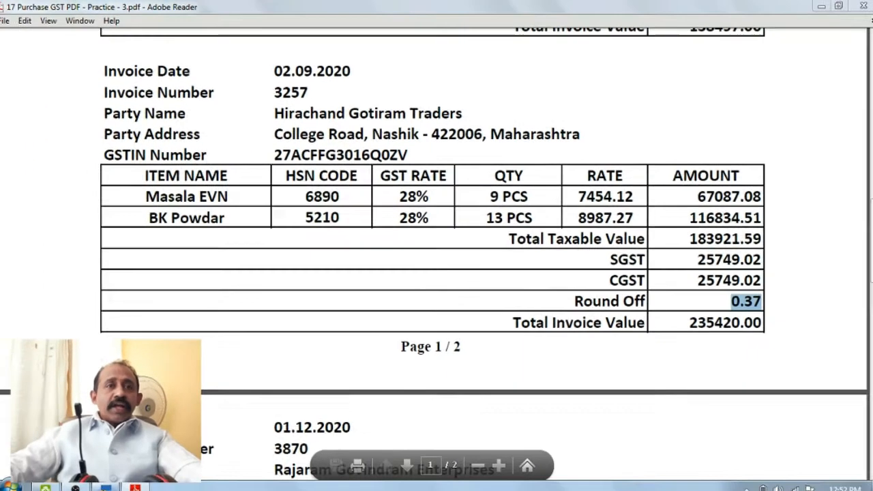
Step: In TallyPrime, add the Round Off ledger under CGST with the amount 0.37
{"action": "key", "text": "alt+Tab"}
{"action": "type", "text": "R"}
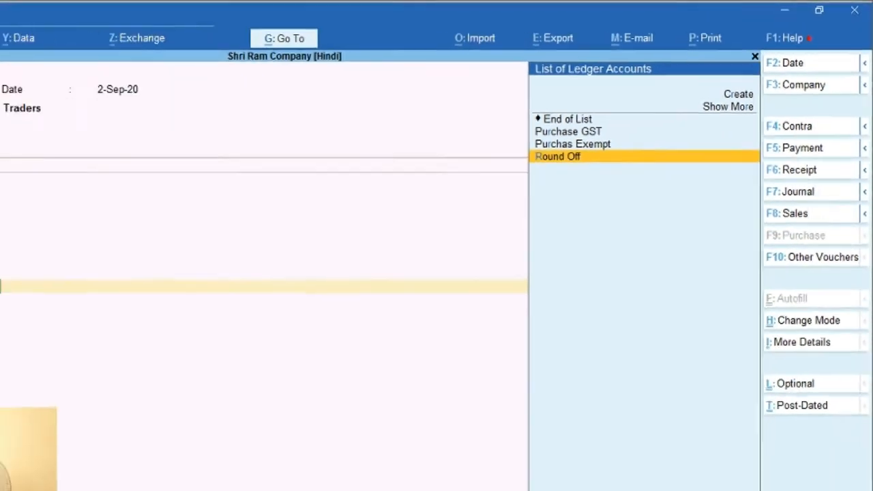
{"action": "key", "text": "Return"}
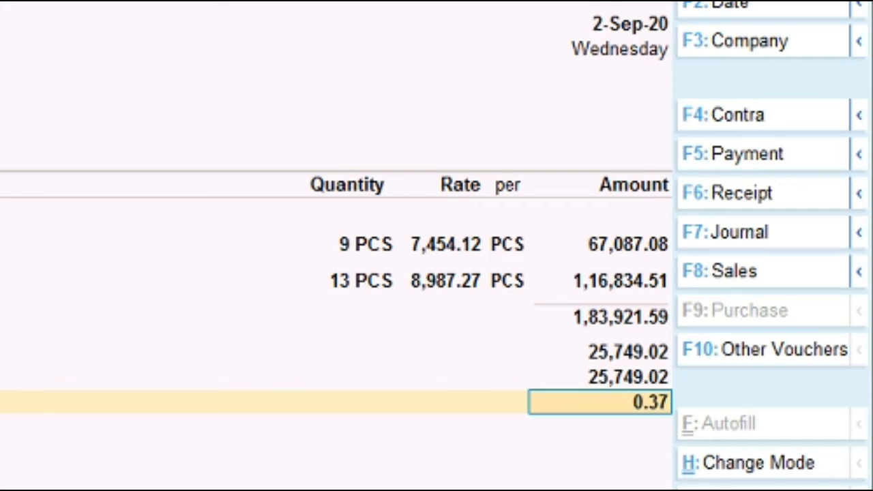
{"action": "key", "text": "Return"}
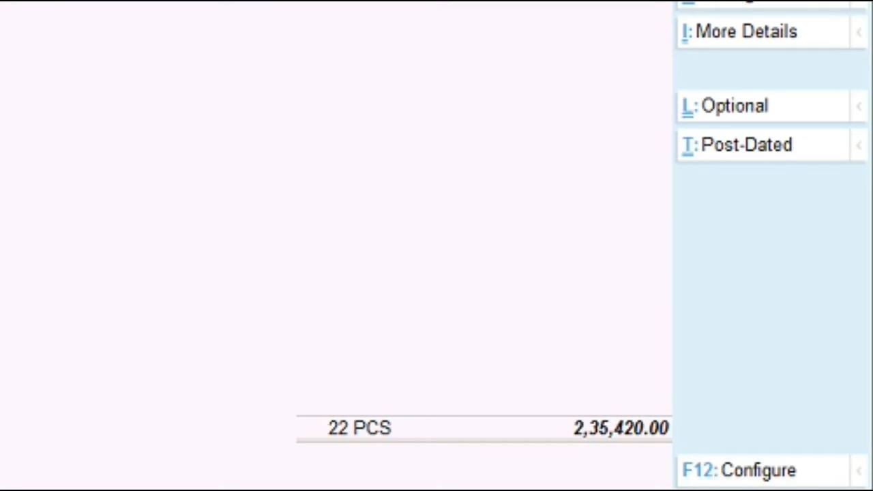
Step: Check the total invoice value in the Adobe Reader invoice and return to the TallyPrime voucher
{"action": "key", "text": "alt+Tab"}
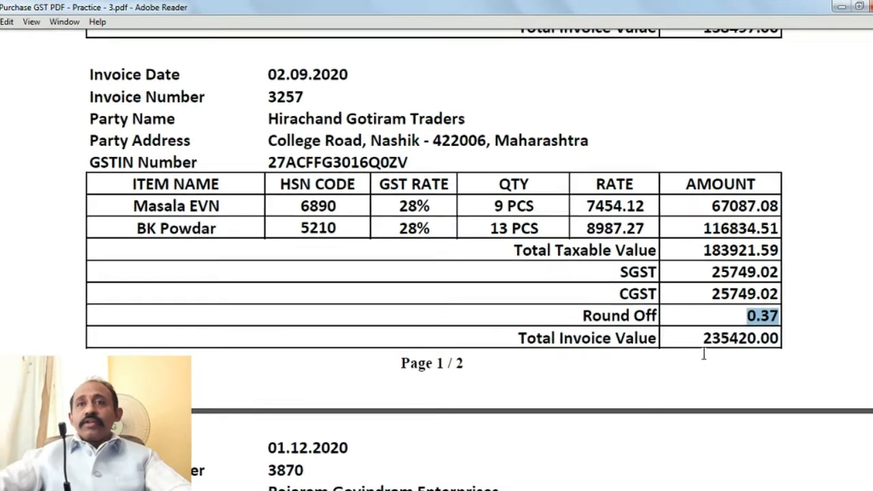
{"action": "left_click_drag", "start_coordinate": [684, 318], "coordinate": [761, 318]}
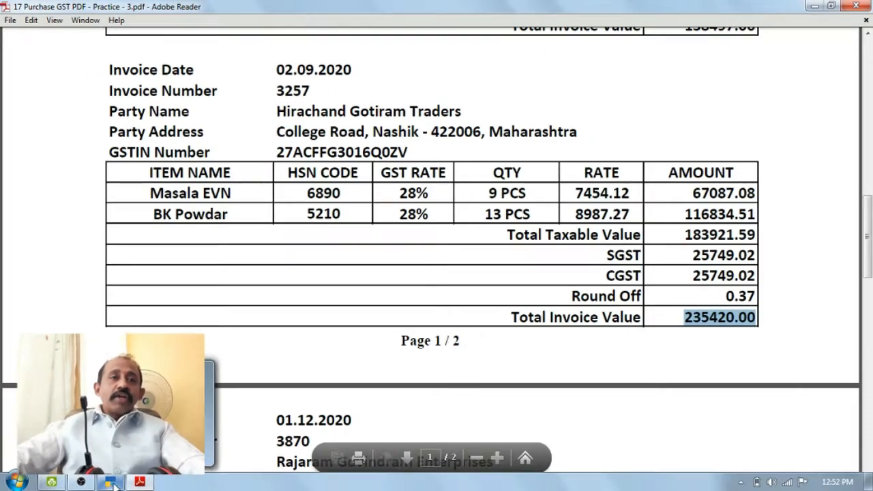
{"action": "left_click", "coordinate": [111, 482]}
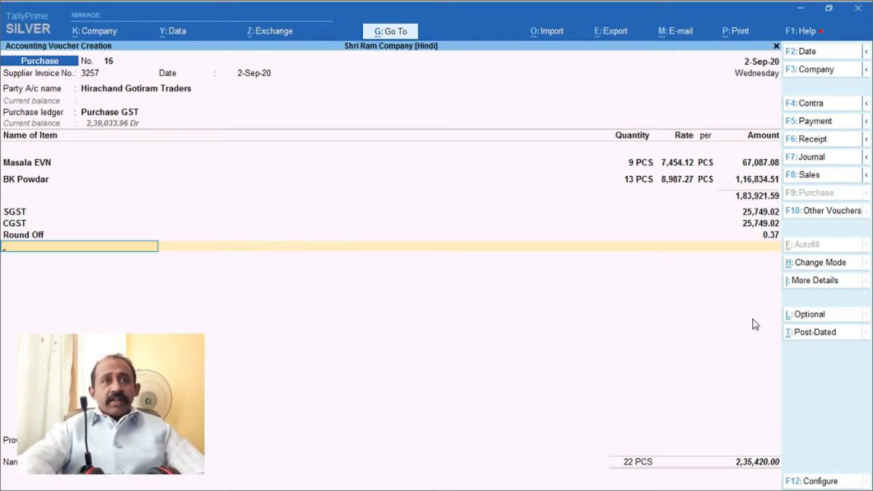
Step: End the ledger list, choose to provide the statutory details, accept the e-way bill details as filled in, and move on to the narration
{"action": "key", "text": "Return"}
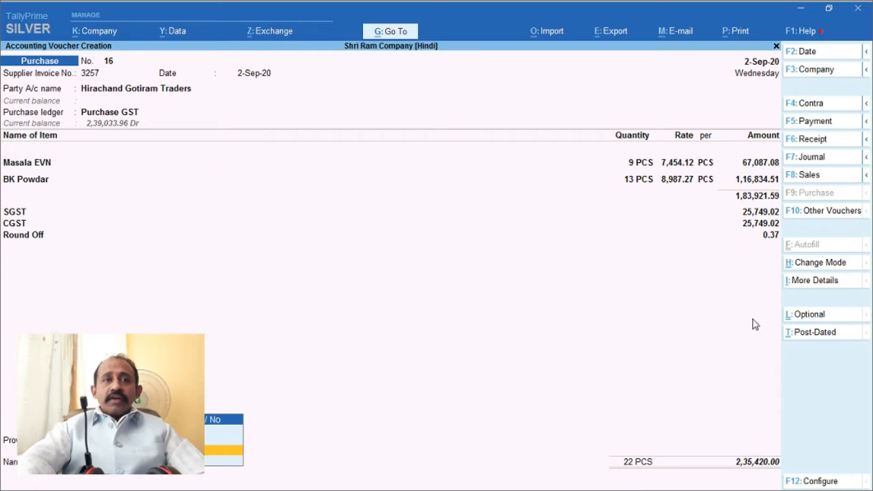
{"action": "key", "text": "Return"}
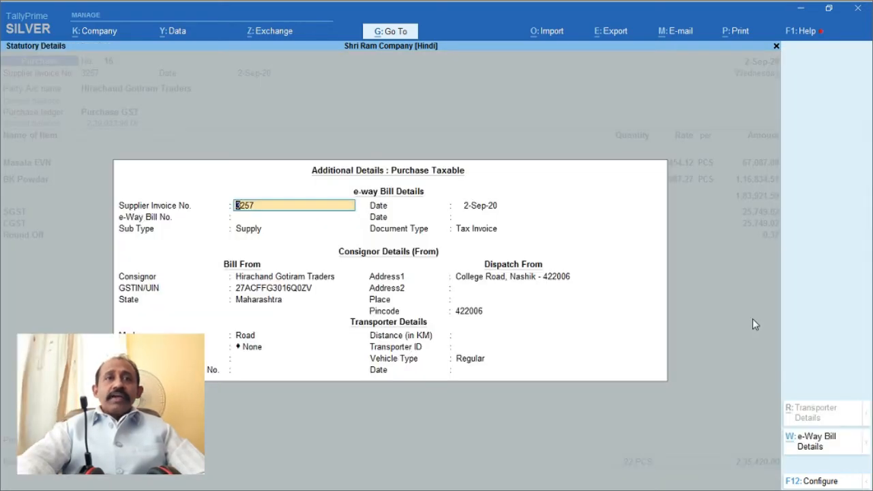
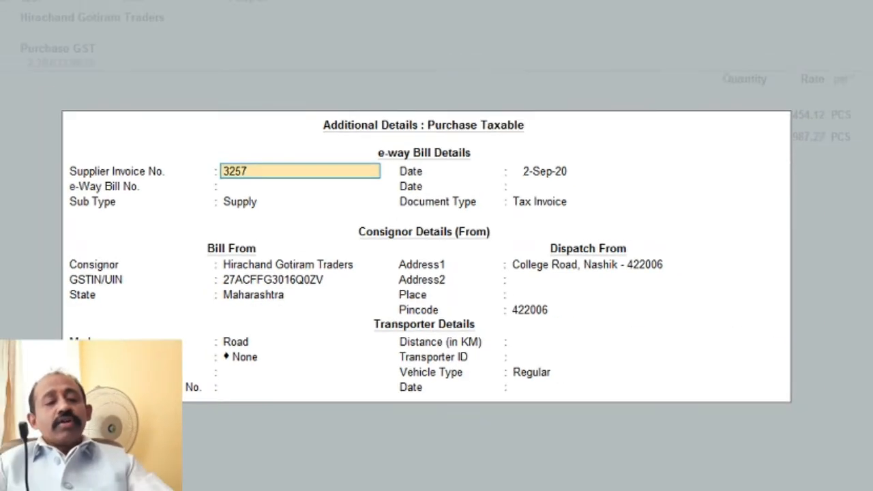
{"action": "key", "text": "ctrl+a"}
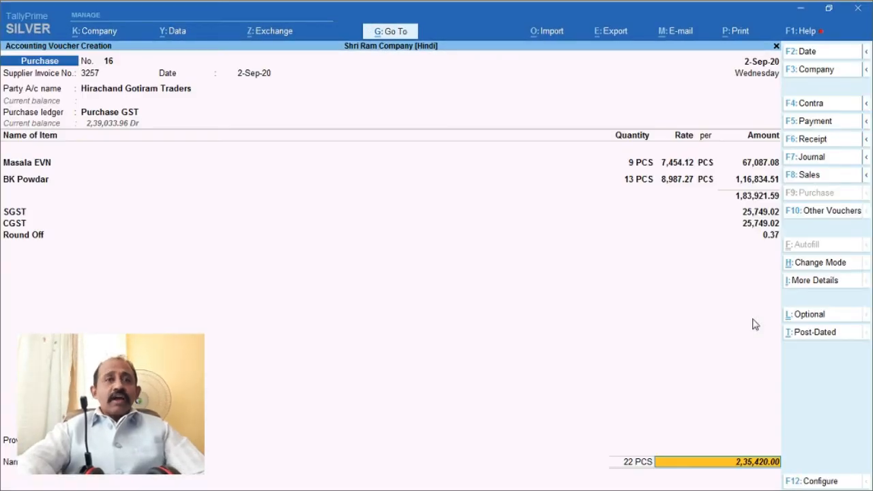
{"action": "key", "text": "Return"}
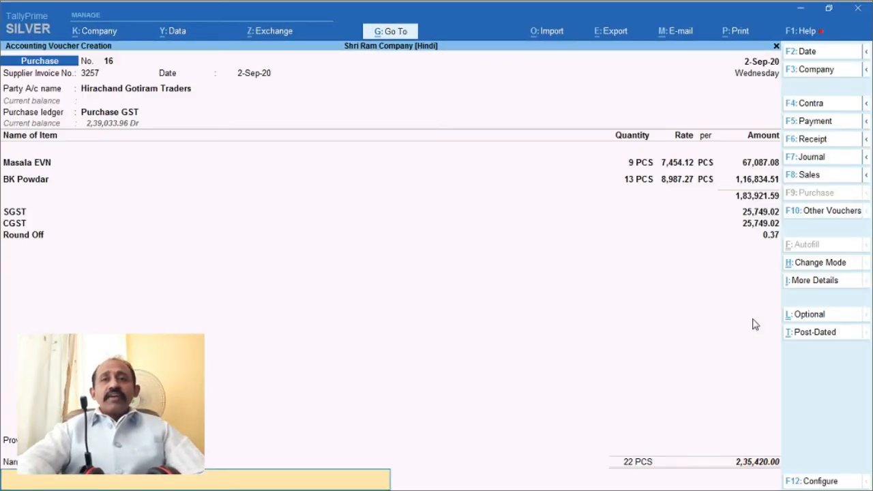
Step: Leave the narration blank and save the purchase voucher
{"action": "key", "text": "Return"}
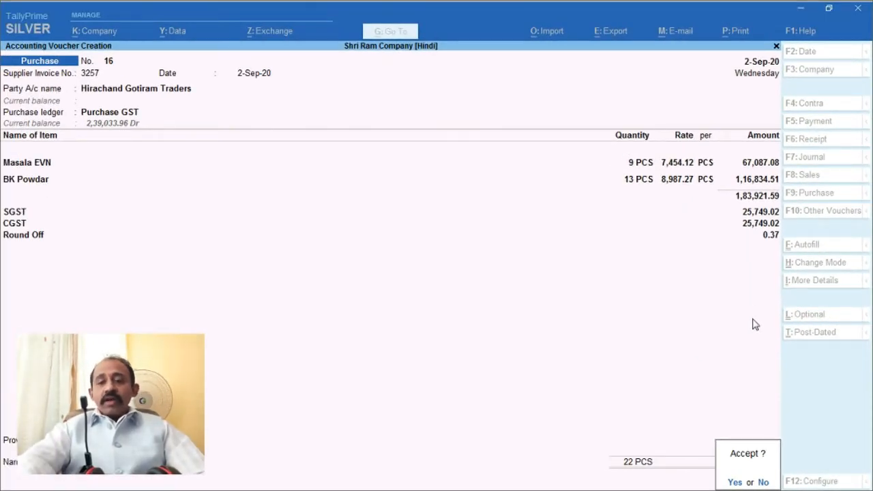
{"action": "key", "text": "y"}
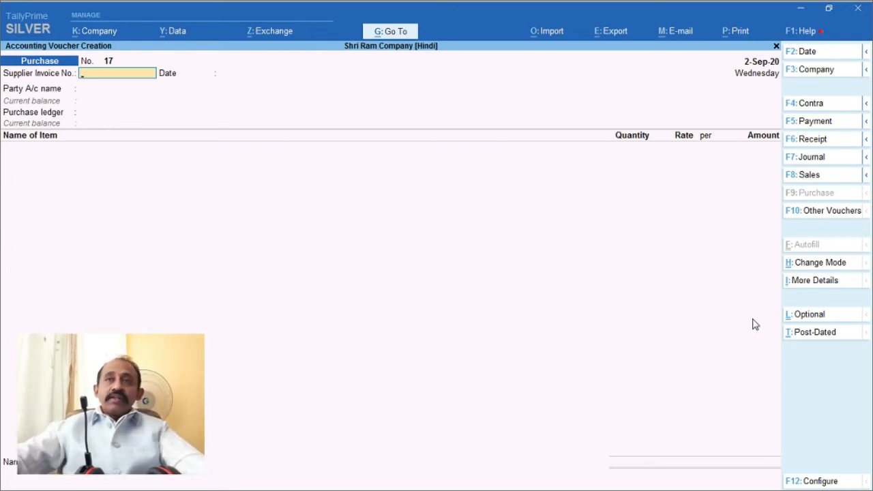
Step: Find the next invoice in the Adobe Reader PDF and set the new TallyPrime purchase voucher's date to 1.12.20
{"action": "left_click", "coordinate": [801, 9]}
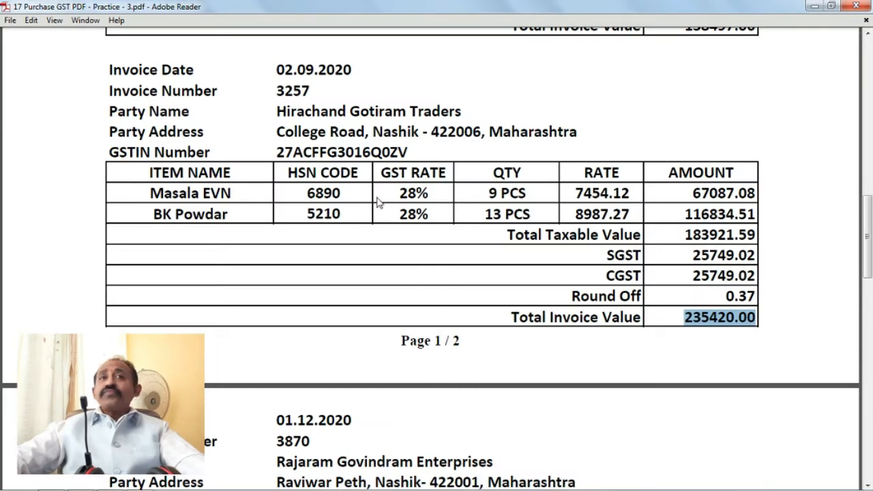
{"action": "scroll", "coordinate": [379, 201], "scroll_direction": "down", "scroll_amount": 8}
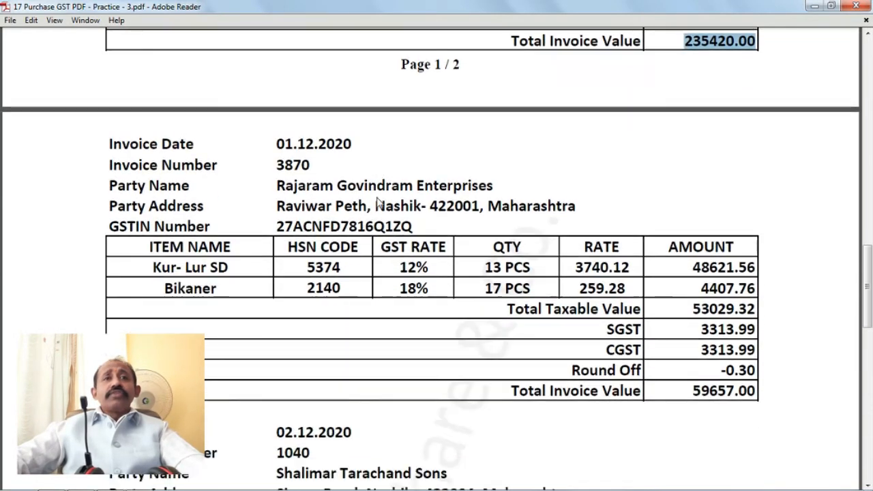
{"action": "scroll", "coordinate": [378, 201], "scroll_direction": "down", "scroll_amount": 3}
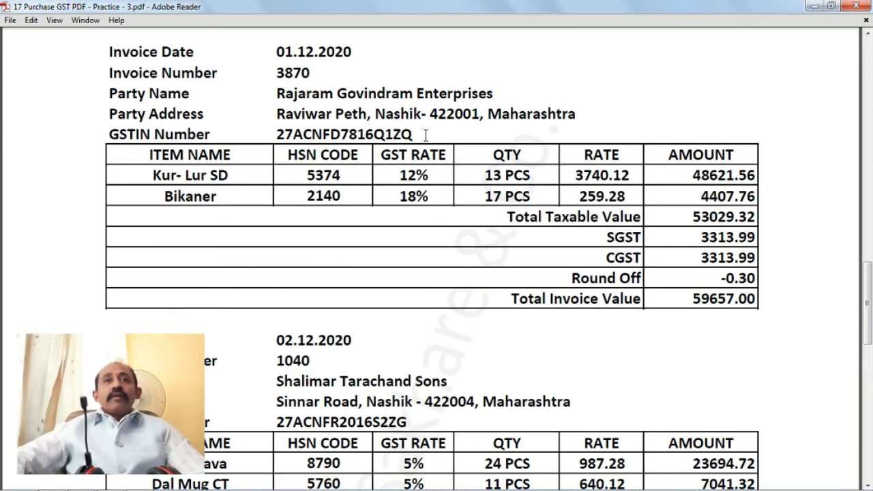
{"action": "scroll", "coordinate": [425, 134], "scroll_direction": "up", "scroll_amount": 10}
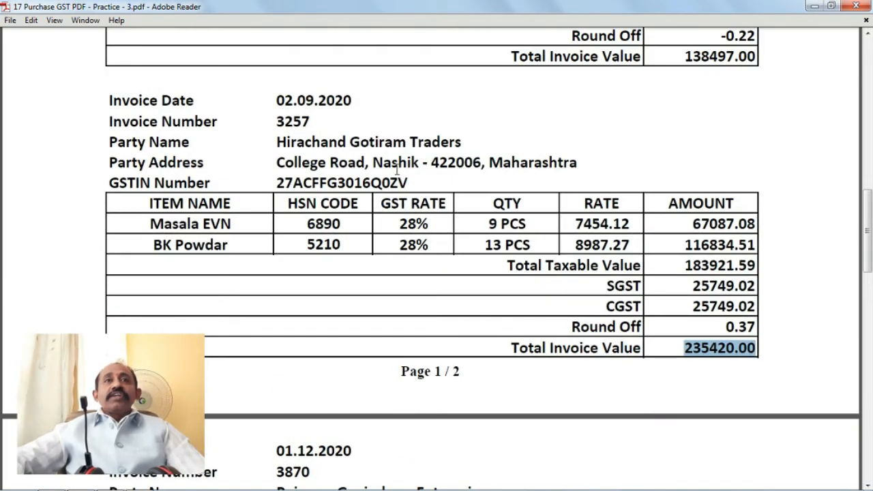
{"action": "scroll", "coordinate": [446, 162], "scroll_direction": "down", "scroll_amount": 8}
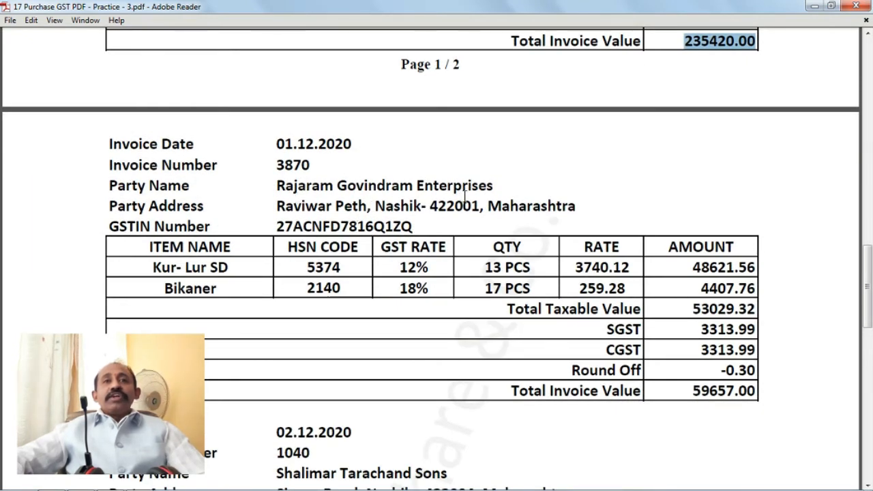
{"action": "scroll", "coordinate": [485, 196], "scroll_direction": "down", "scroll_amount": 2}
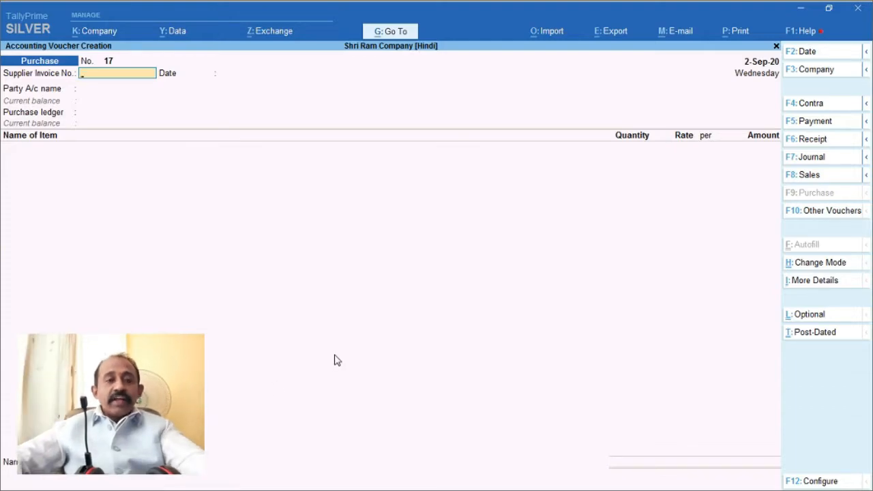
{"action": "key", "text": "F2"}
{"action": "type", "text": "1.12.20"}
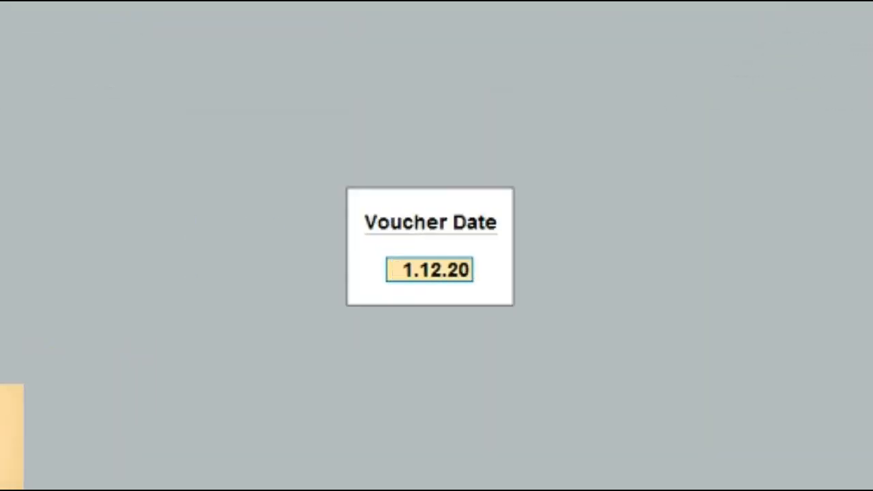
{"action": "key", "text": "Return"}
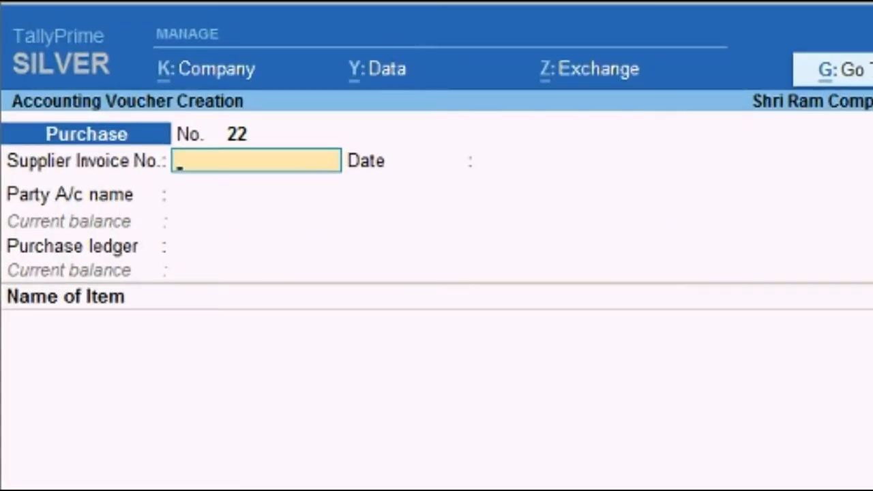
Step: Check the invoice number in Adobe Reader, and in TallyPrime enter supplier invoice number 3870 with the date 1-Dec-20
{"action": "left_click", "coordinate": [801, 9]}
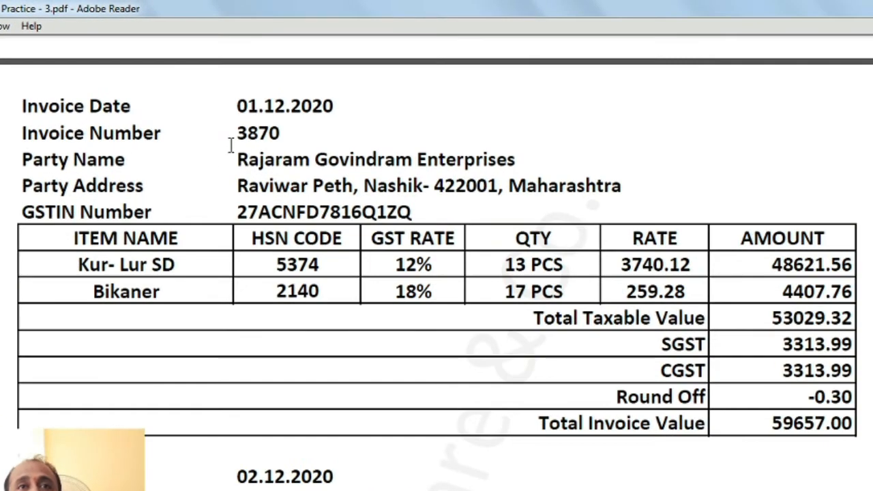
{"action": "left_click_drag", "start_coordinate": [234, 132], "coordinate": [285, 128]}
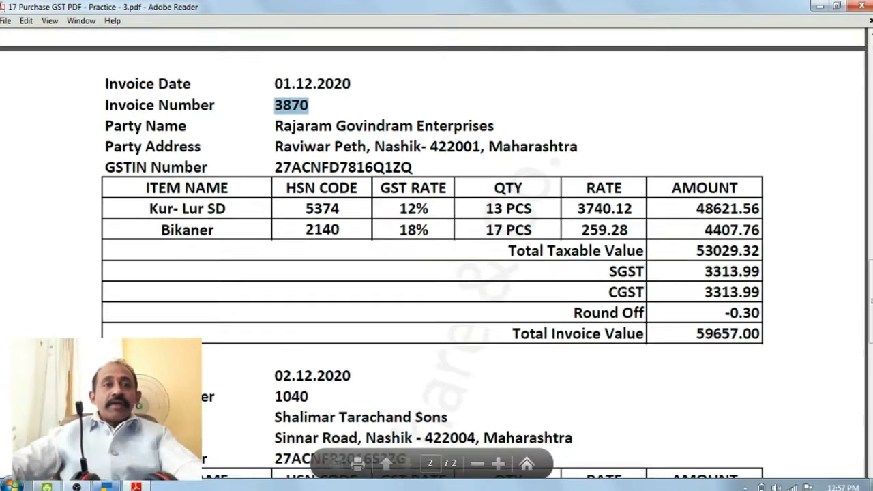
{"action": "left_click", "coordinate": [231, 482]}
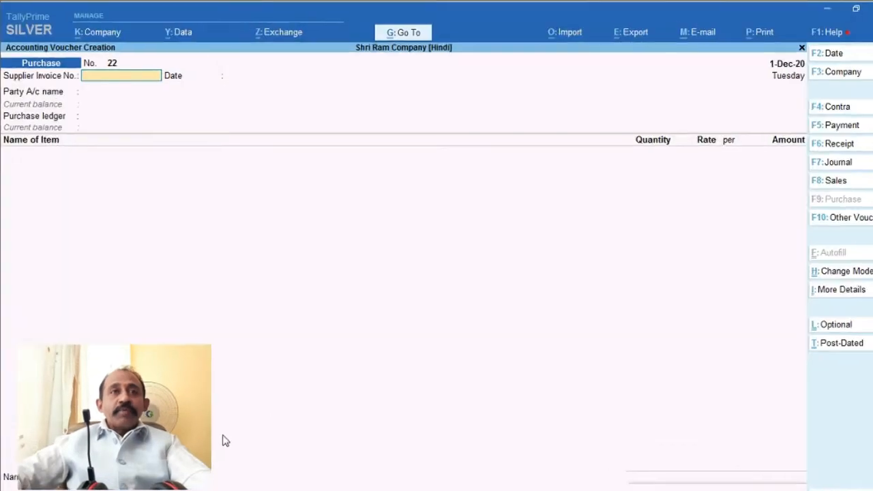
{"action": "type", "text": "3870"}
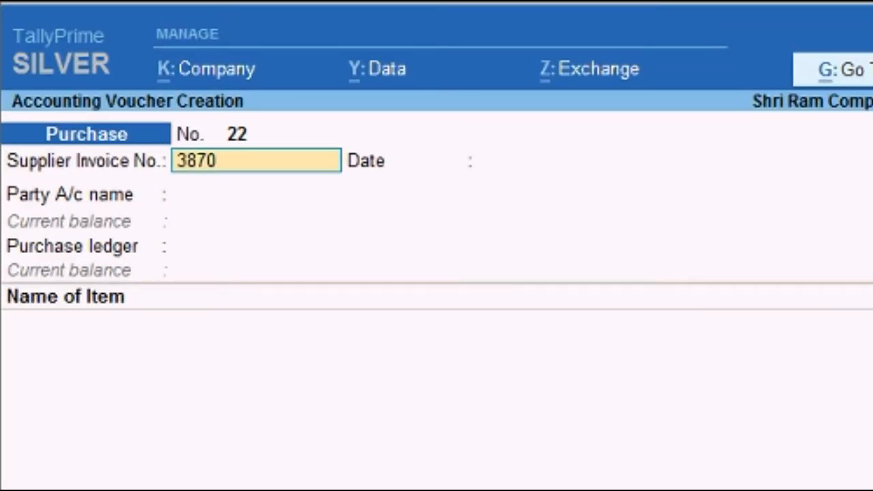
{"action": "key", "text": "Return"}
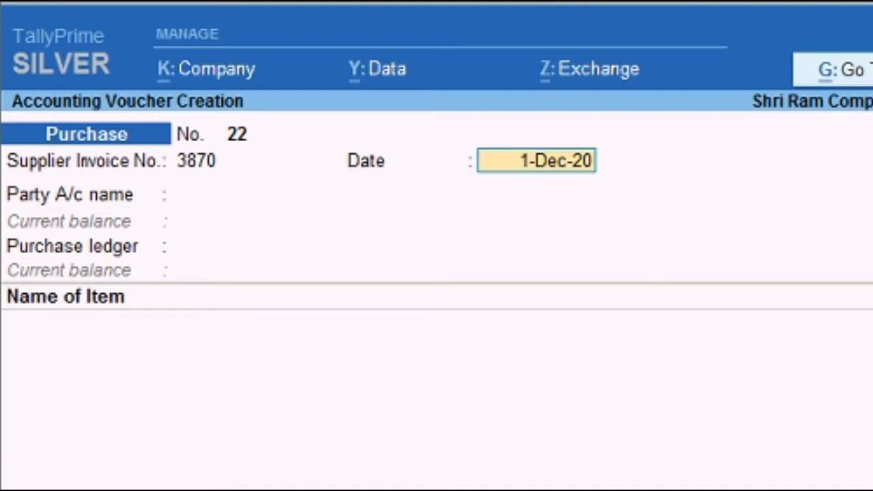
{"action": "key", "text": "Return"}
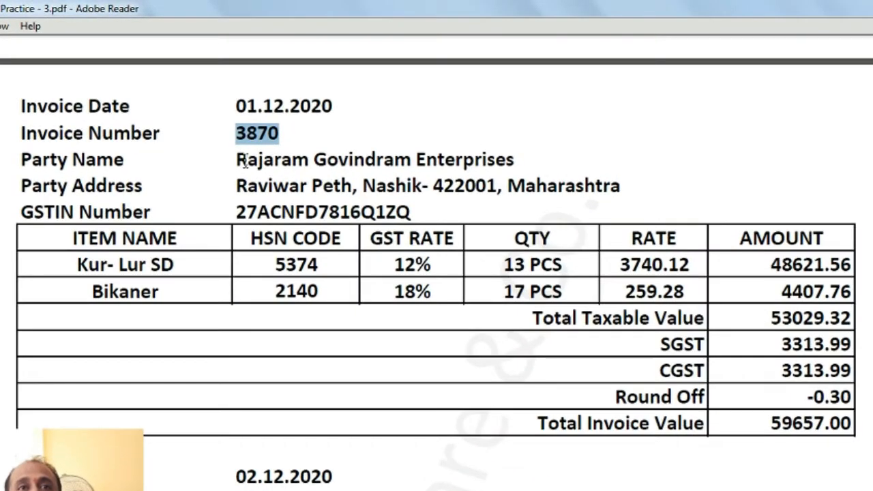
Step: Copy the party name Rajaram Govindram Enterprises from the Adobe Reader invoice and use it as the name of a new party ledger in TallyPrime
{"action": "left_click_drag", "start_coordinate": [236, 160], "coordinate": [463, 143]}
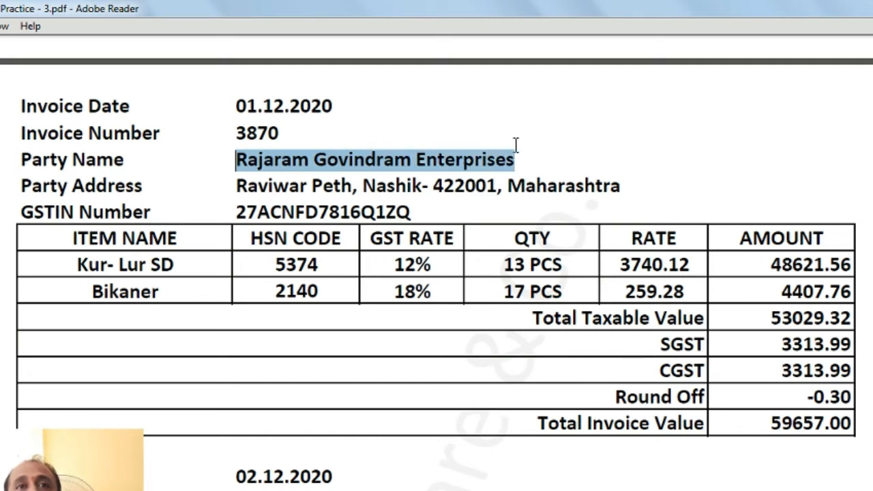
{"action": "key", "text": "ctrl+c"}
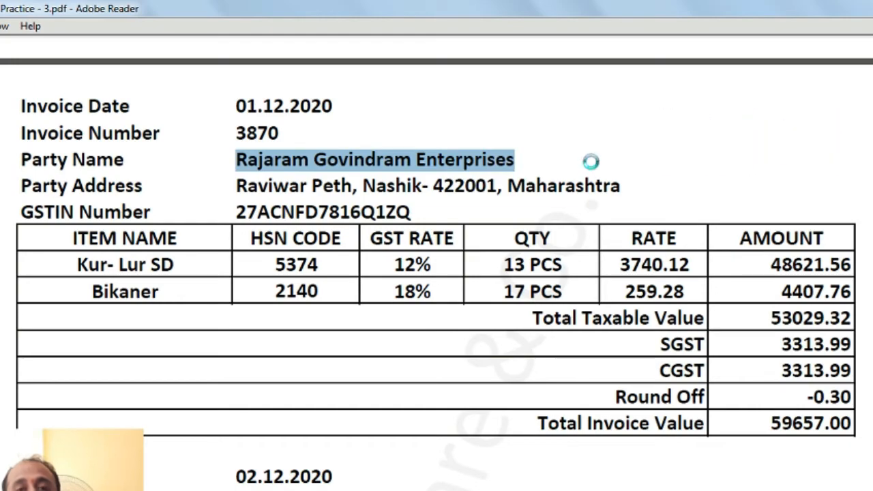
{"action": "key", "text": "alt+Tab"}
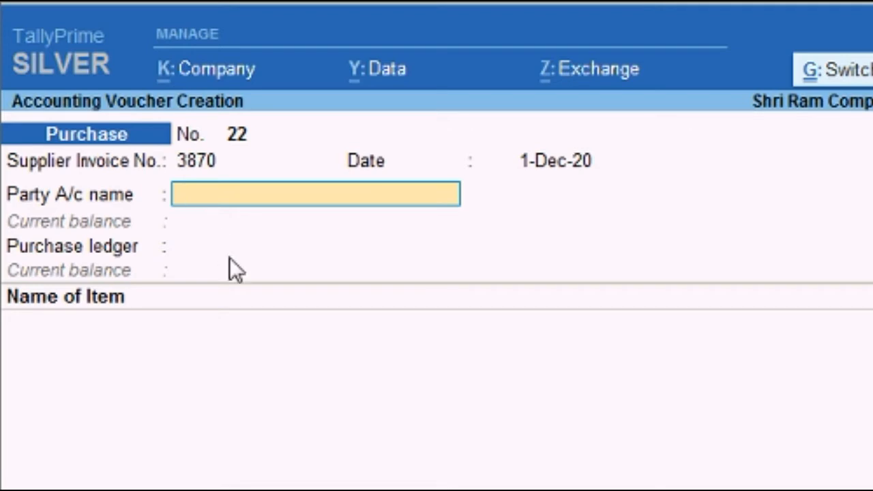
{"action": "key", "text": "ctrl+v"}
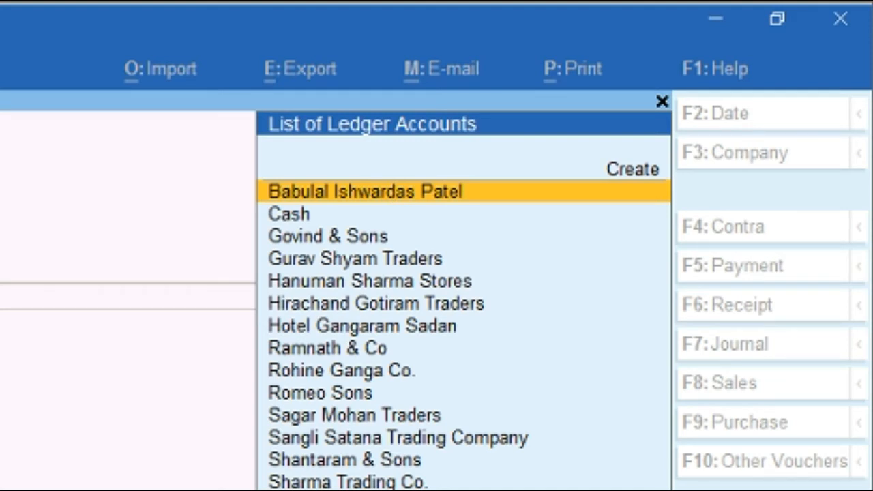
{"action": "key", "text": "Up"}
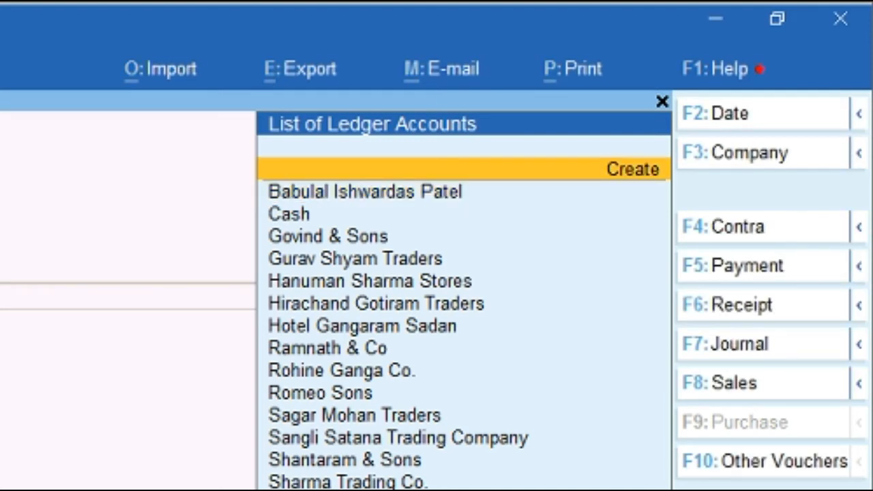
{"action": "key", "text": "alt+c"}
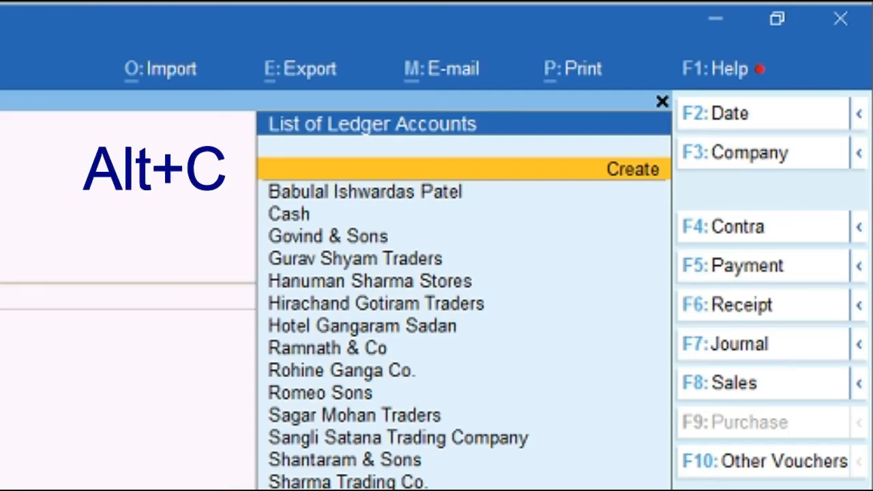
{"action": "key", "text": "alt+c"}
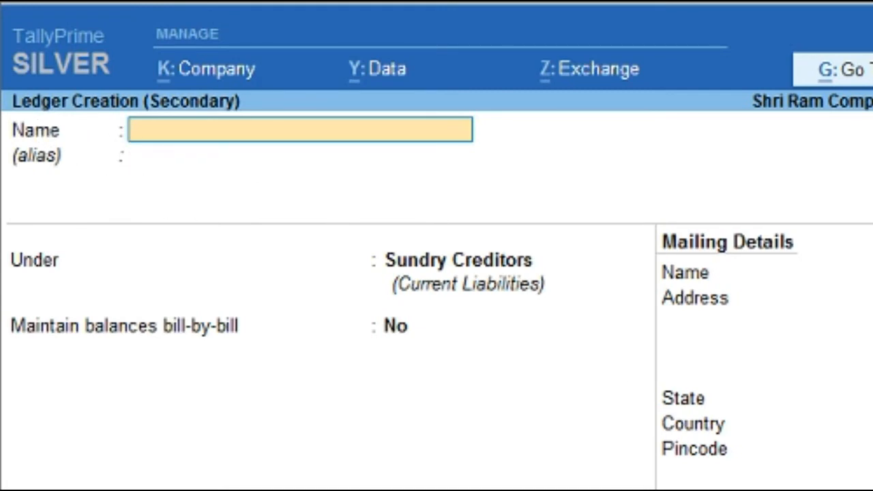
{"action": "key", "text": "ctrl"}
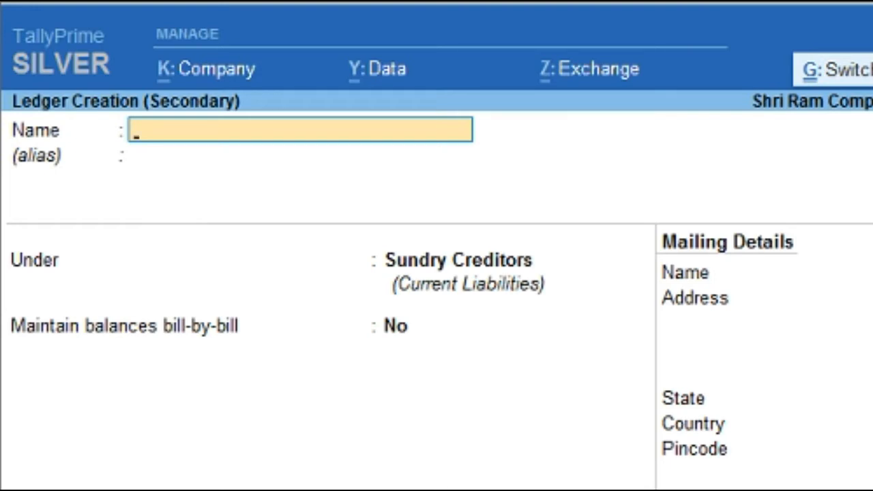
{"action": "key", "text": "ctrl+c"}
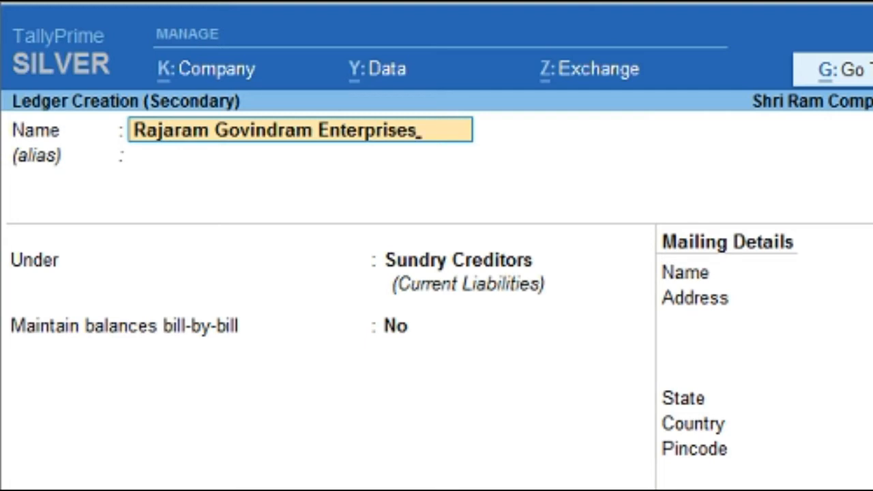
Step: Leave the ledger's alias empty, place it under Sundry Creditors, and keep bill-by-bill balances at No
{"action": "key", "text": "Return"}
{"action": "key", "text": "Return"}
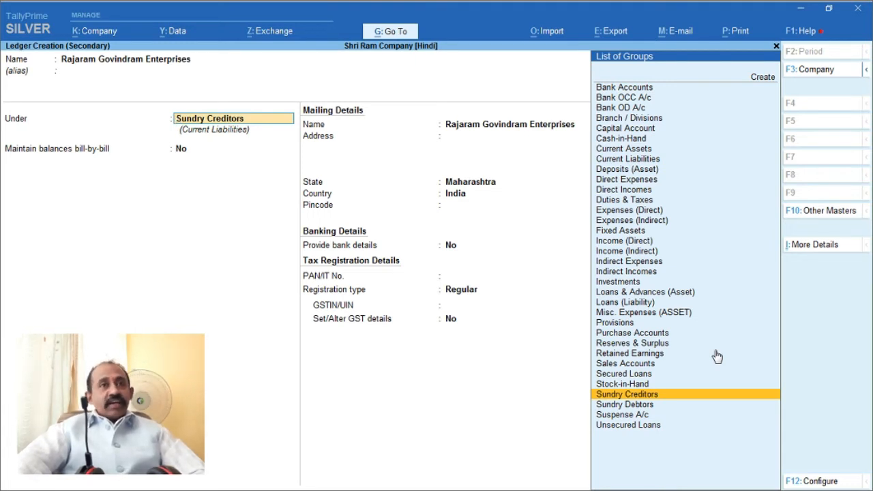
{"action": "key", "text": "Return"}
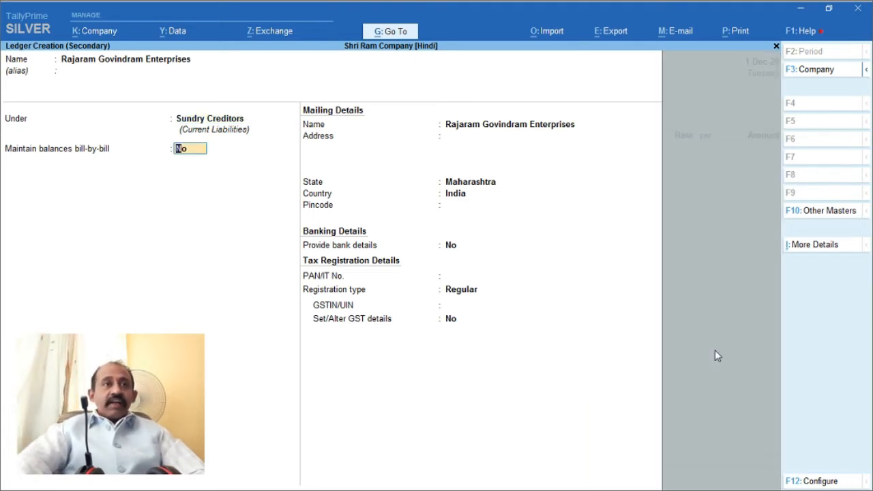
{"action": "key", "text": "BackSpace"}
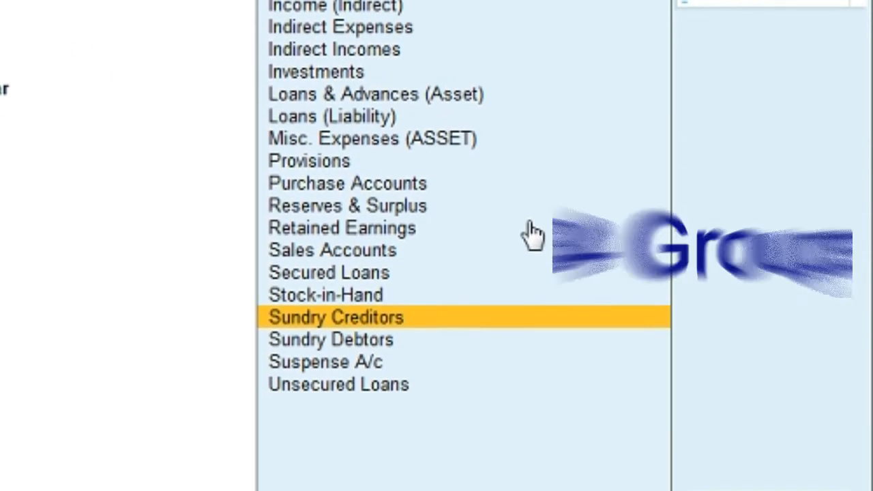
{"action": "key", "text": "Return"}
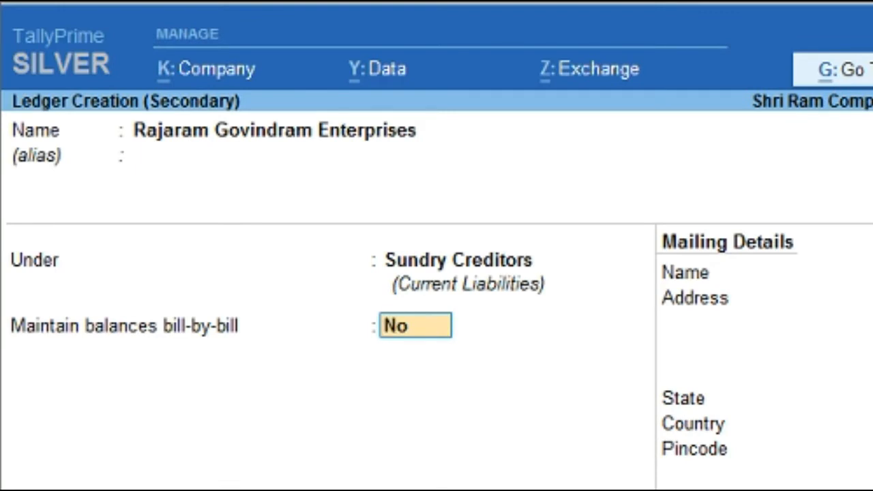
{"action": "key", "text": "Return"}
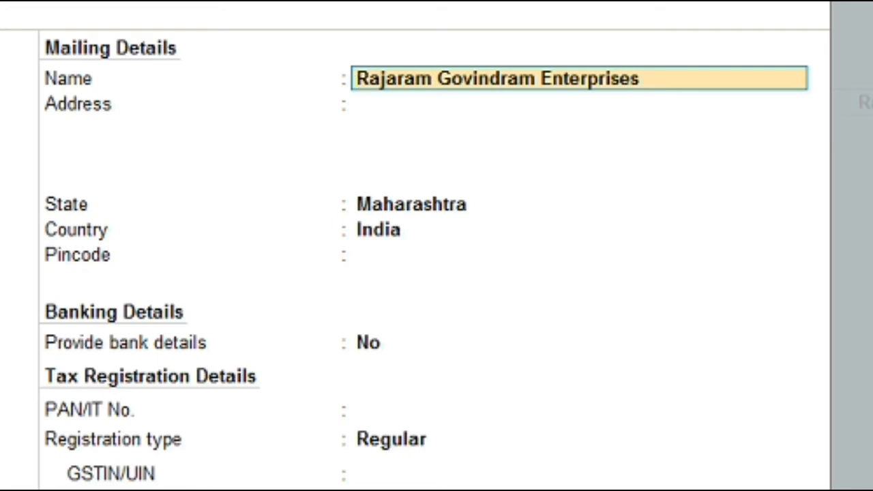
Step: Accept the mailing name, copy the party's address without the state from the Adobe Reader invoice, and paste it as the ledger's mailing address
{"action": "key", "text": "Return"}
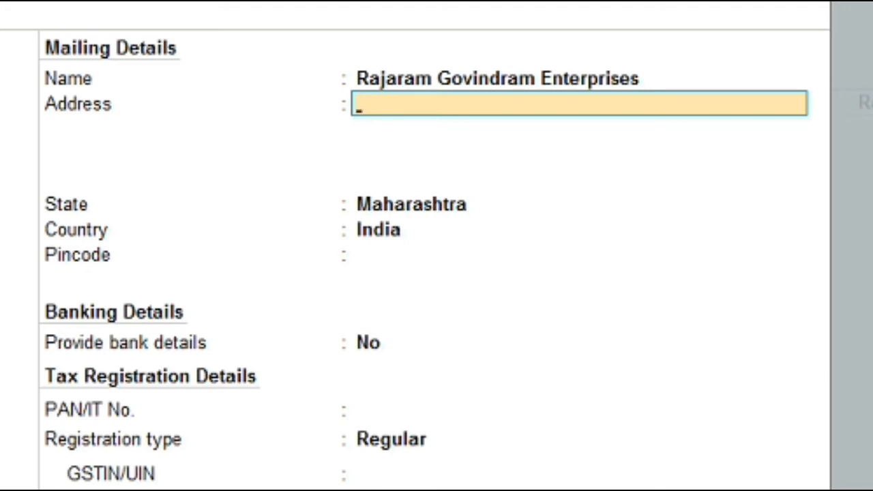
{"action": "key", "text": "alt+Tab"}
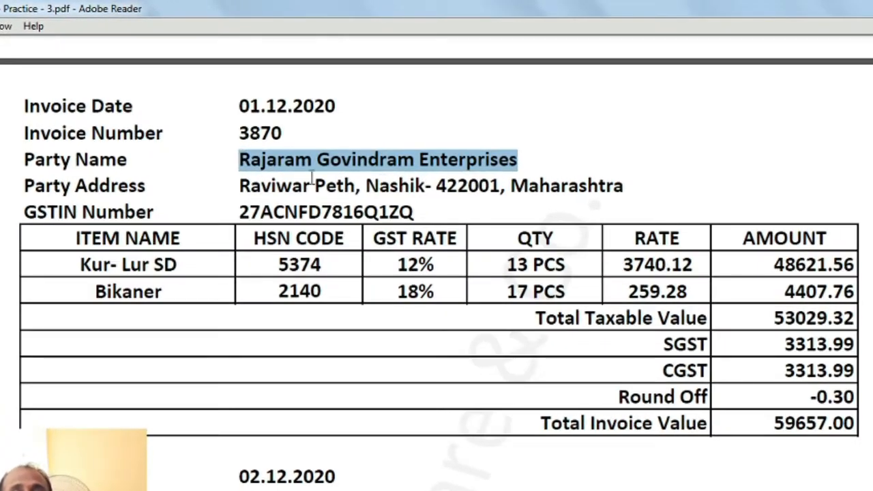
{"action": "left_click_drag", "start_coordinate": [239, 185], "coordinate": [502, 188]}
{"action": "key", "text": "ctrl+c"}
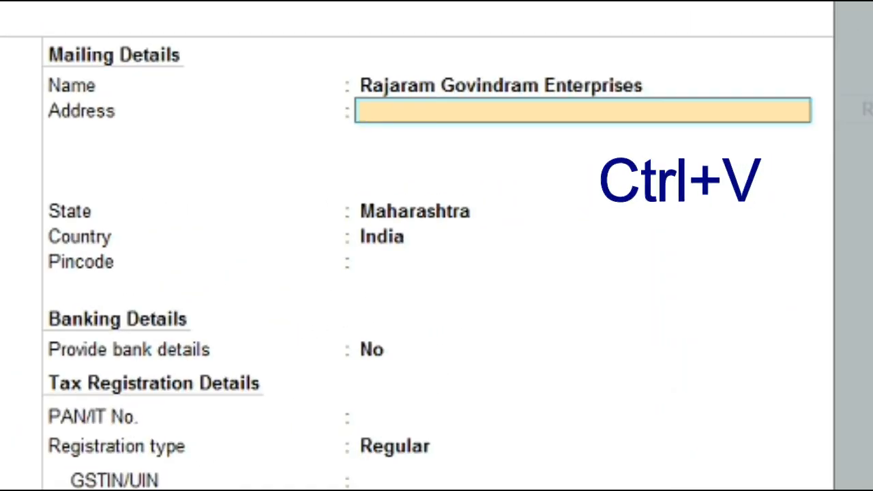
{"action": "key", "text": "ctrl+v"}
{"action": "key", "text": "Return"}
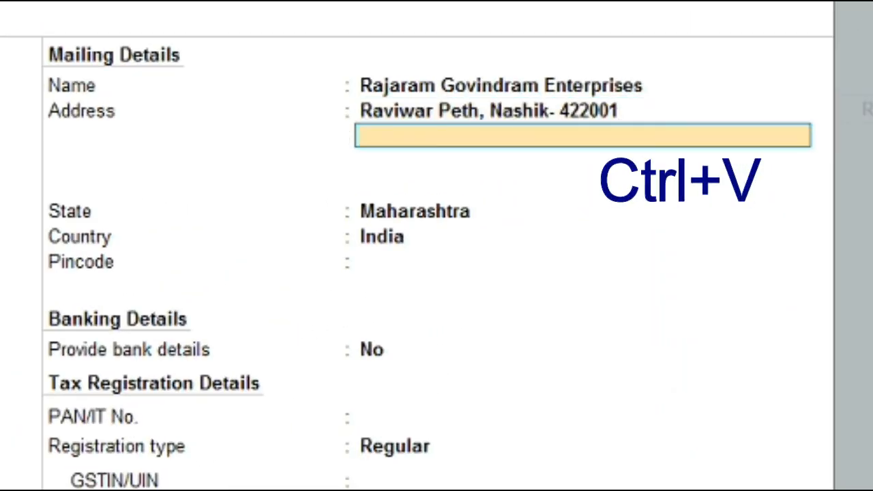
{"action": "key", "text": "Return"}
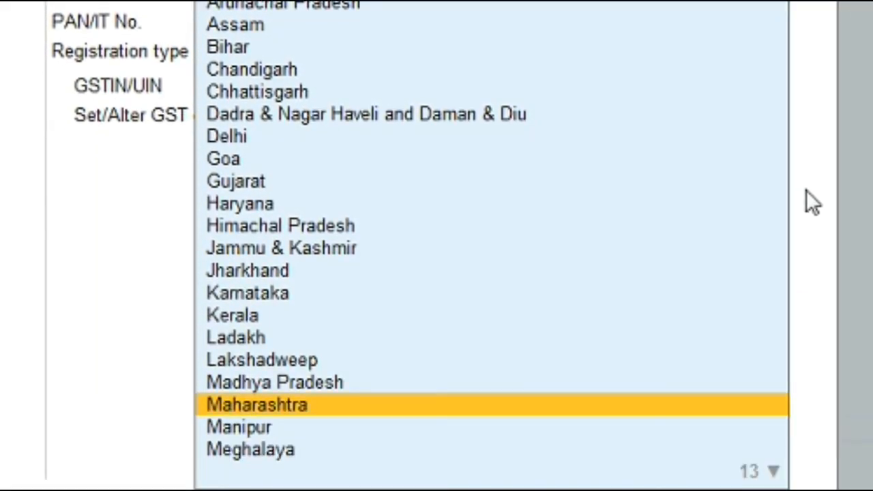
Step: Set the ledger's state to Maharashtra, enter the party's pincode, keep bank details at No, and leave the PAN/IT number empty
{"action": "key", "text": "Return"}
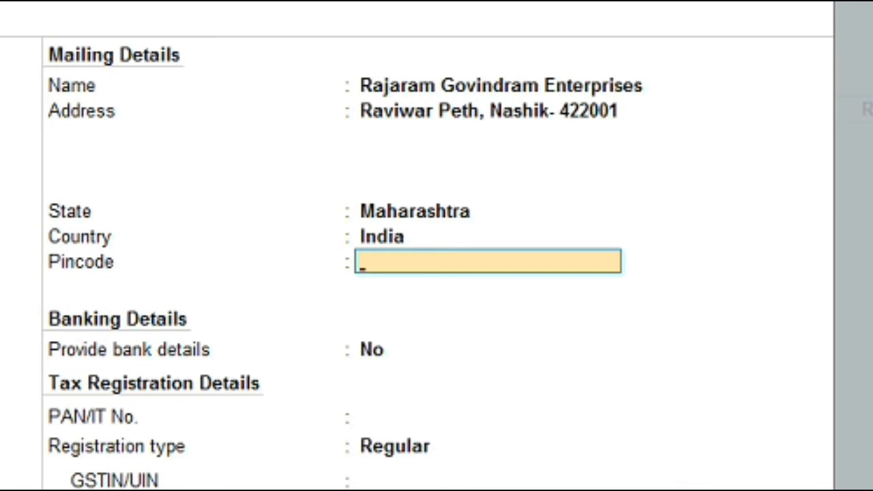
{"action": "type", "text": "422001"}
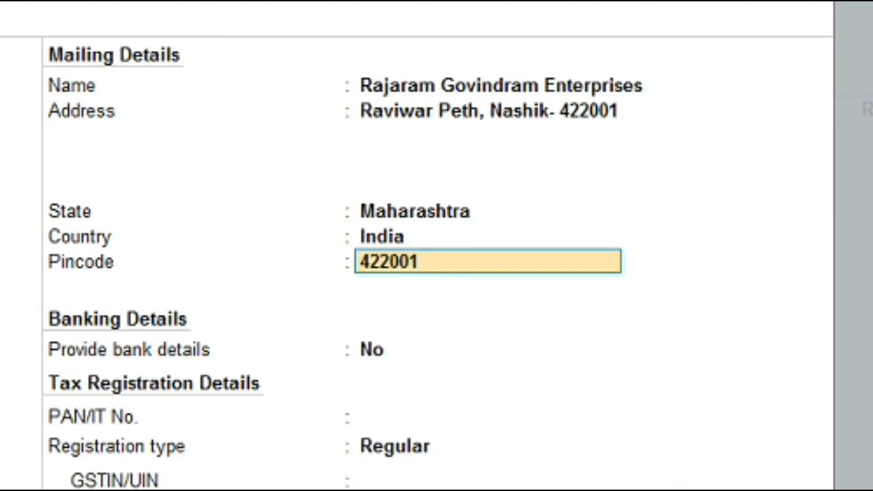
{"action": "key", "text": "Return"}
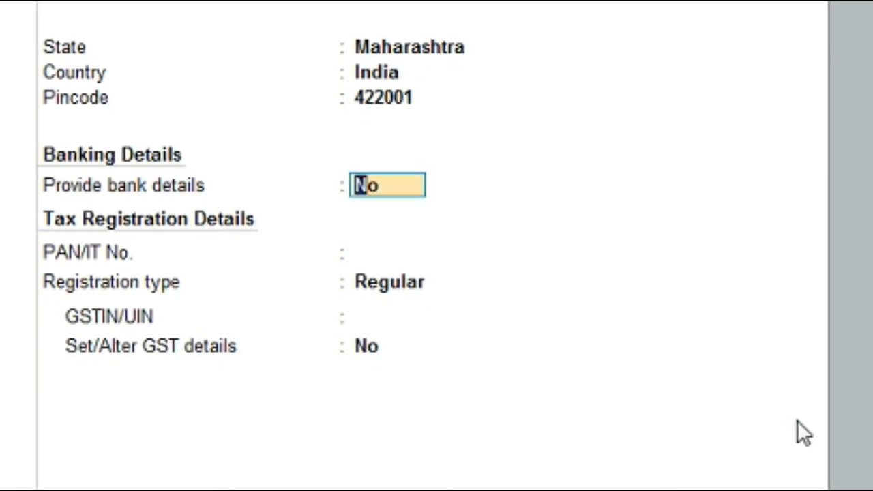
{"action": "key", "text": "Return"}
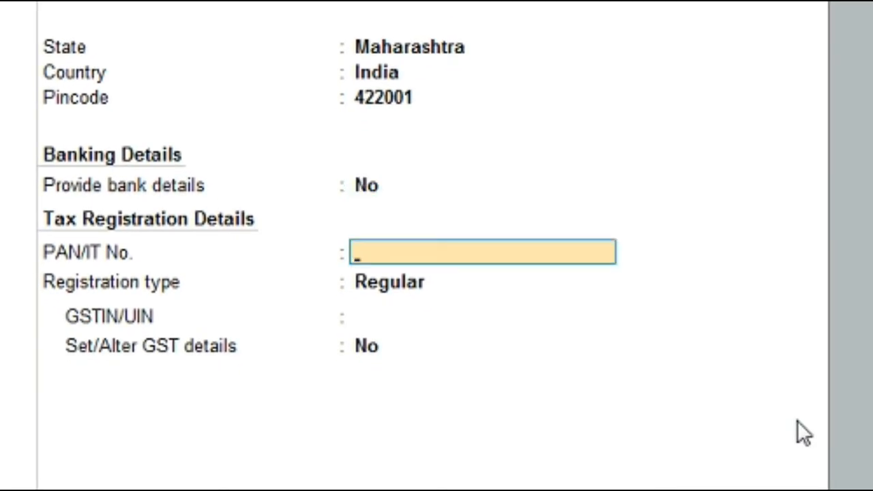
{"action": "key", "text": "Return"}
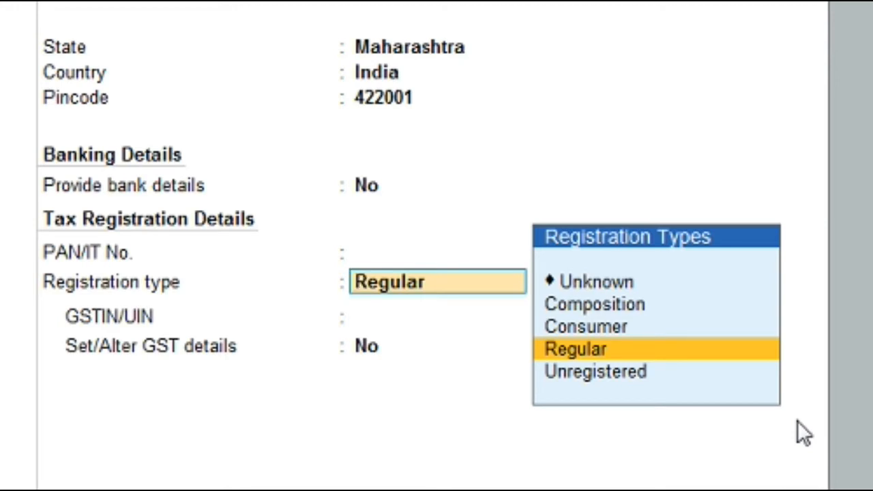
Step: Look through the GST registration types Composition, Consumer and Unregistered, and keep Regular for the party ledger
{"action": "key", "text": "Up"}
{"action": "key", "text": "Up"}
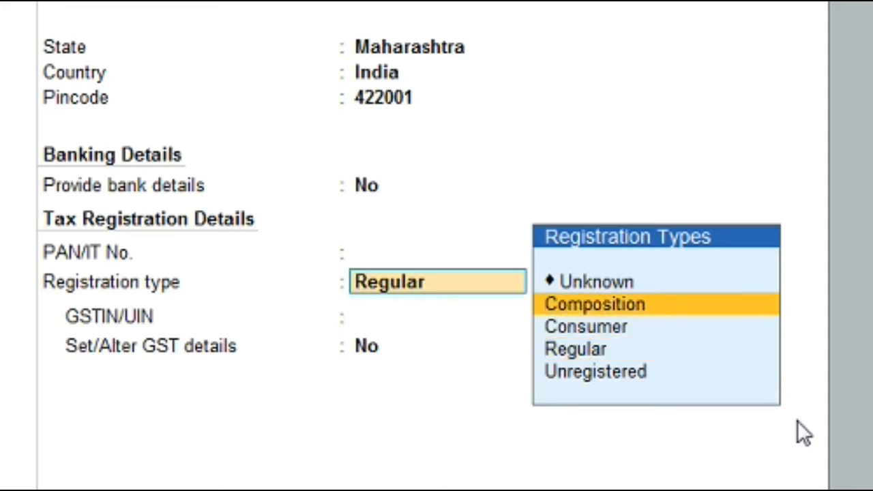
{"action": "key", "text": "Down"}
{"action": "key", "text": "Down"}
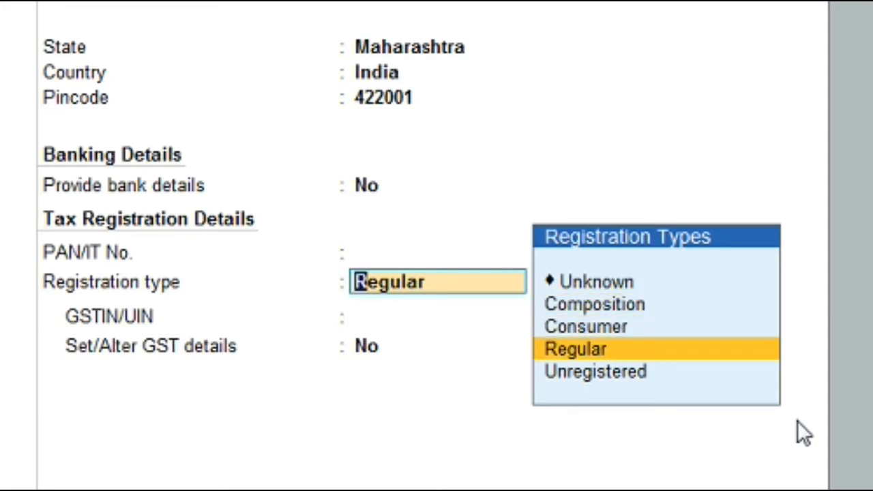
{"action": "key", "text": "Down"}
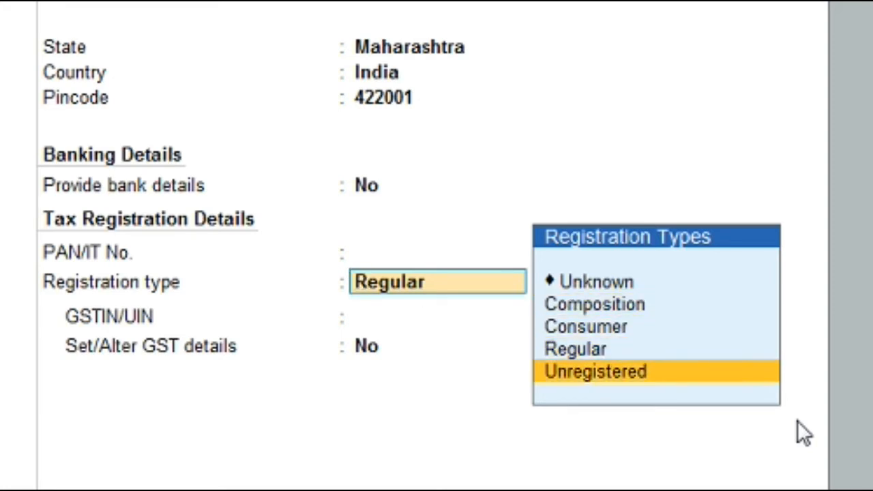
{"action": "key", "text": "Up"}
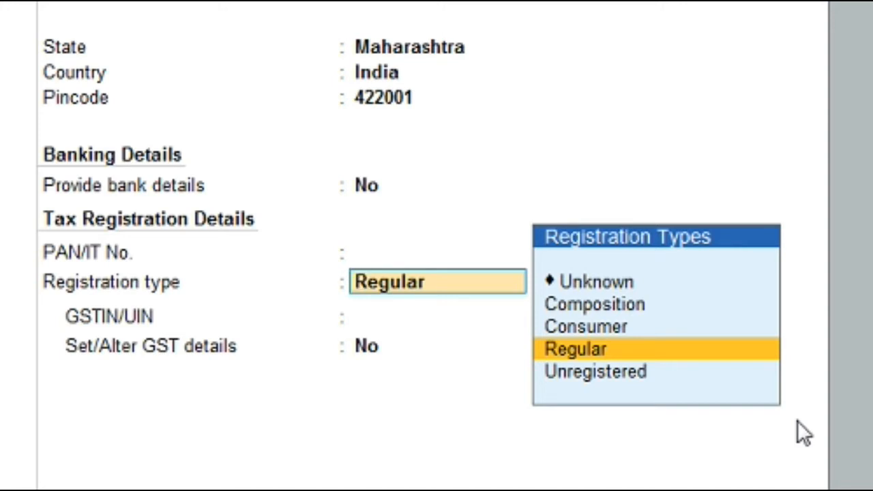
{"action": "key", "text": "Down"}
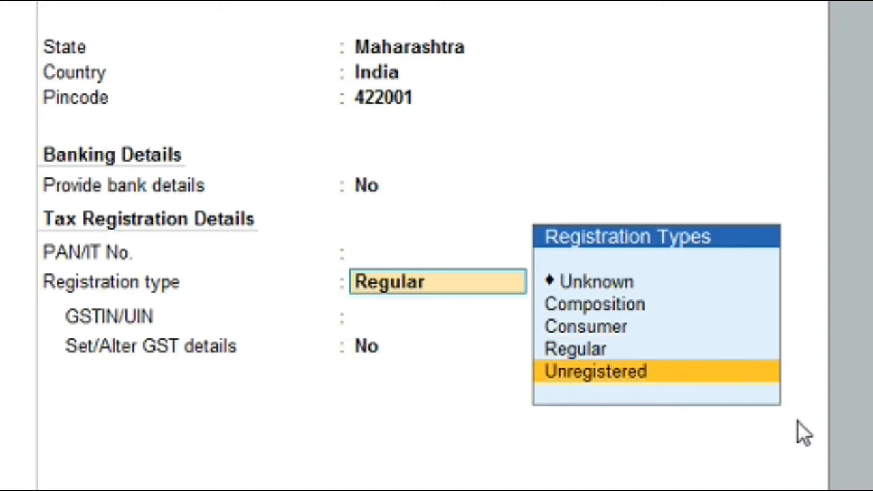
{"action": "key", "text": "Up"}
{"action": "key", "text": "Up"}
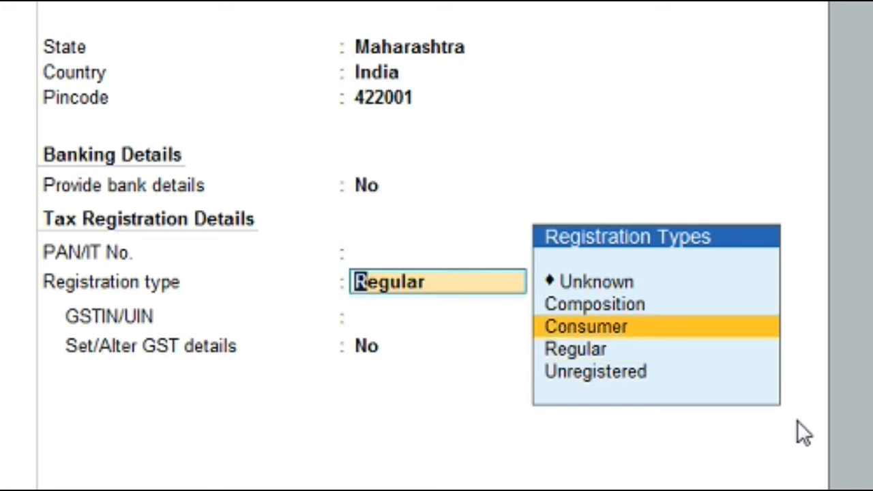
{"action": "key", "text": "Down"}
{"action": "key", "text": "Up"}
{"action": "key", "text": "Down"}
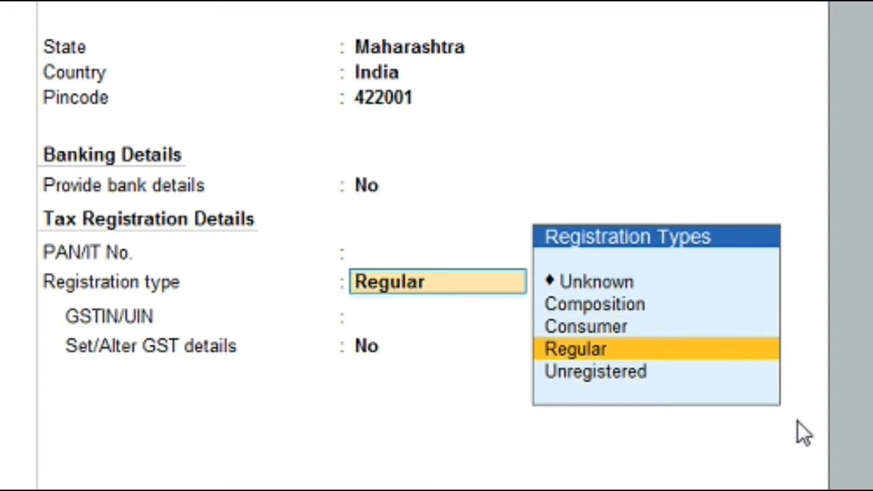
{"action": "key", "text": "Return"}
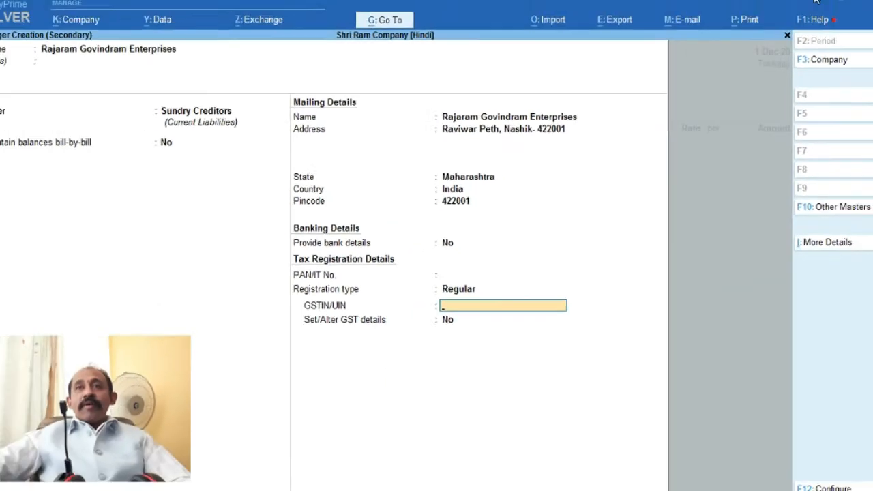
Step: Copy the party's GSTIN from the Adobe Reader invoice into the TallyPrime ledger, keep Set/Alter GST details at No, and save the ledger
{"action": "key", "text": "alt+Tab"}
{"action": "left_click", "coordinate": [236, 211]}
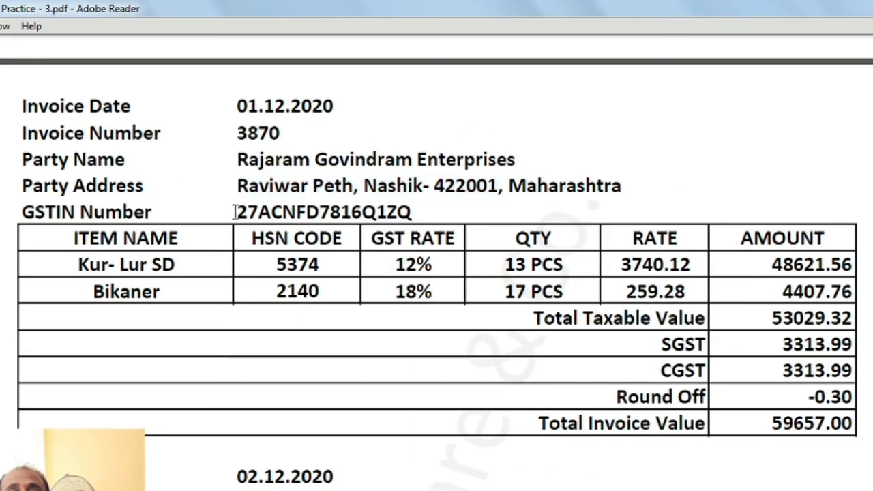
{"action": "left_click_drag", "start_coordinate": [234, 212], "coordinate": [419, 211]}
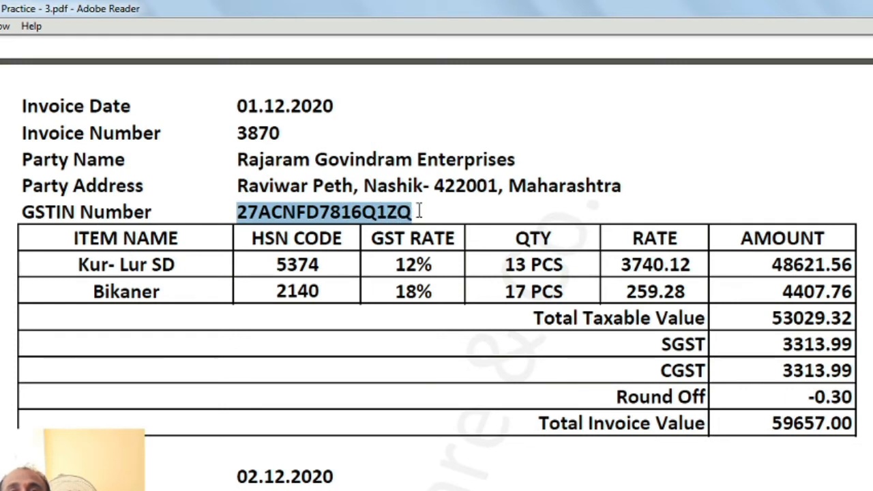
{"action": "key", "text": "ctrl+c"}
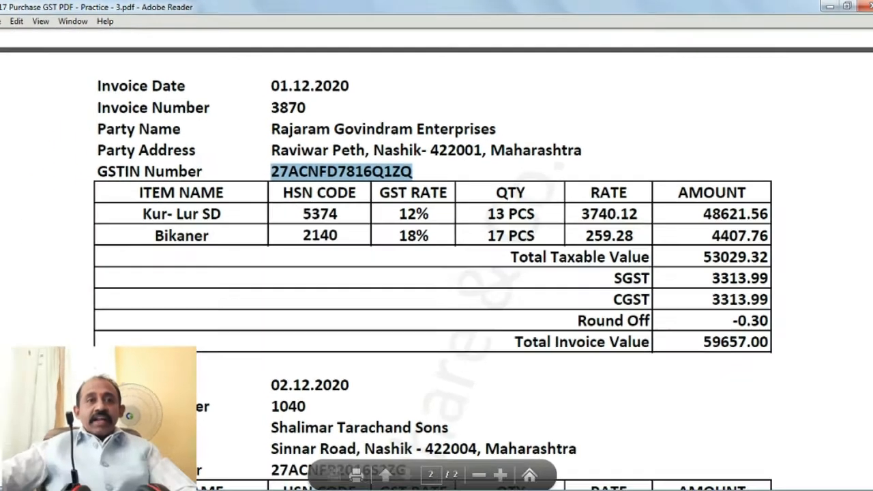
{"action": "key", "text": "alt+Tab"}
{"action": "key", "text": "ctrl+v"}
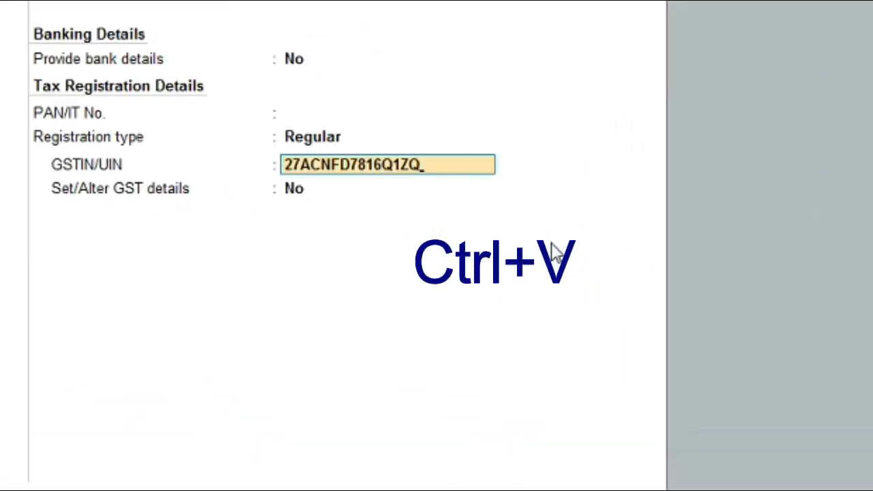
{"action": "key", "text": "Return"}
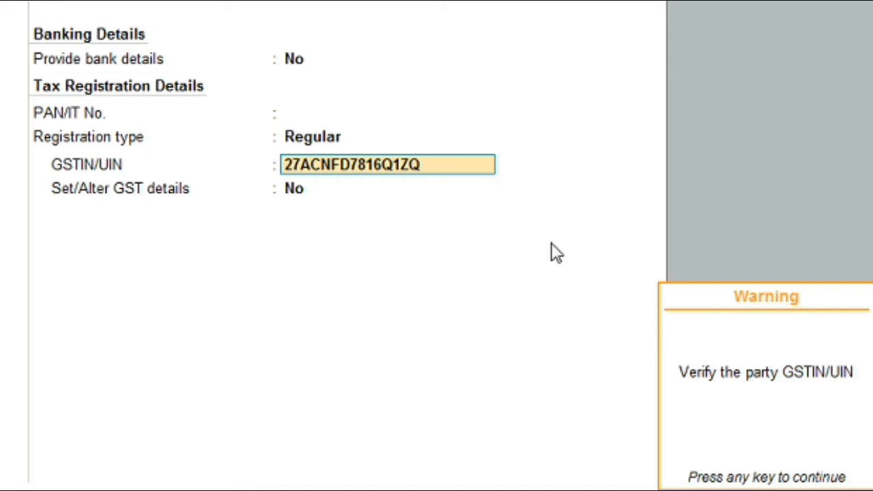
{"action": "key", "text": "Return"}
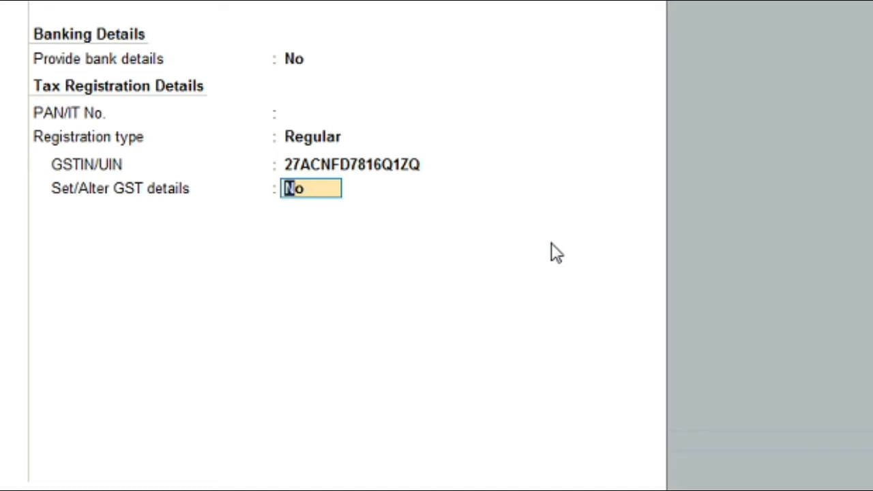
{"action": "key", "text": "Return"}
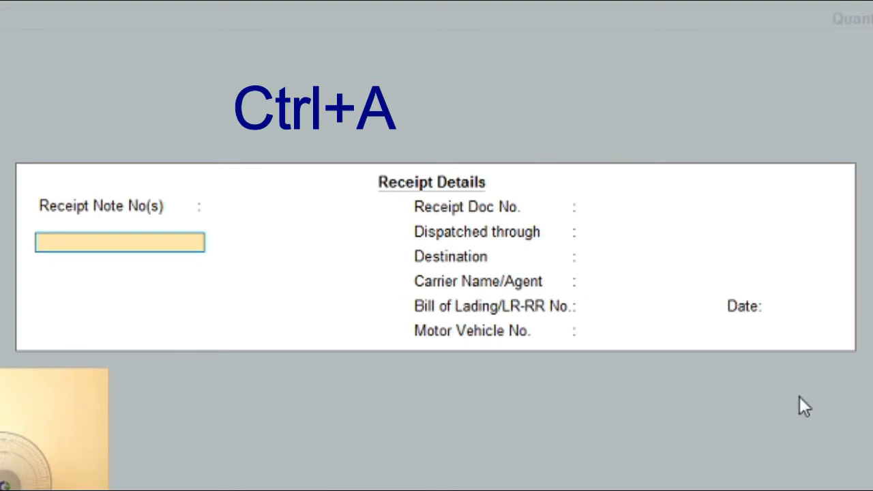
Step: Accept the blank receipt details and the party details, returning once to reselect Rajaram Govindram Enterprises as the party account and accept both again
{"action": "key", "text": "ctrl+a"}
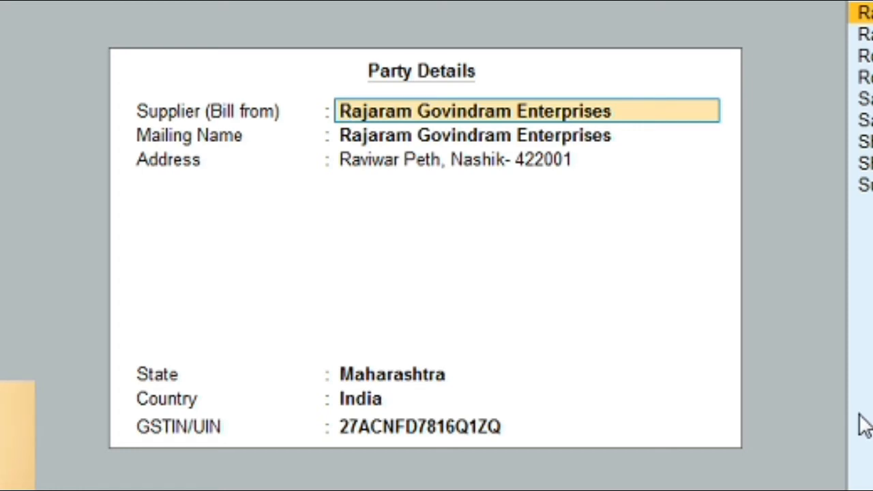
{"action": "key", "text": "ctrl+a"}
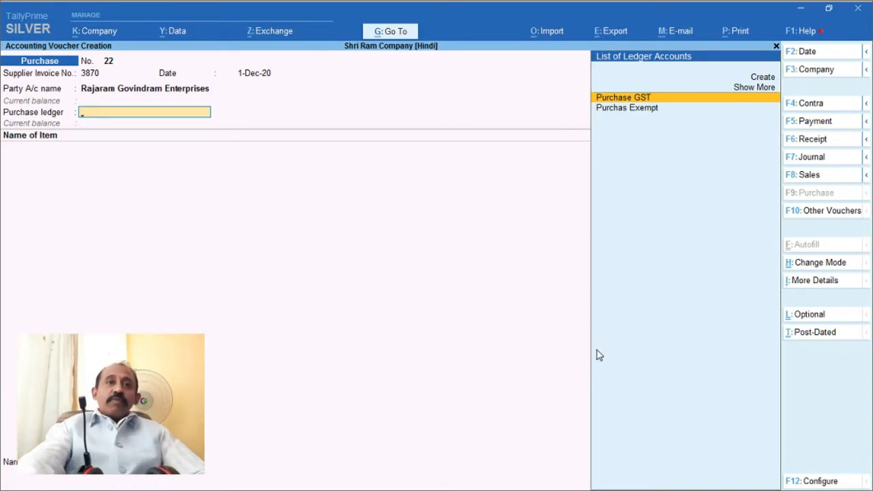
{"action": "key", "text": "BackSpace"}
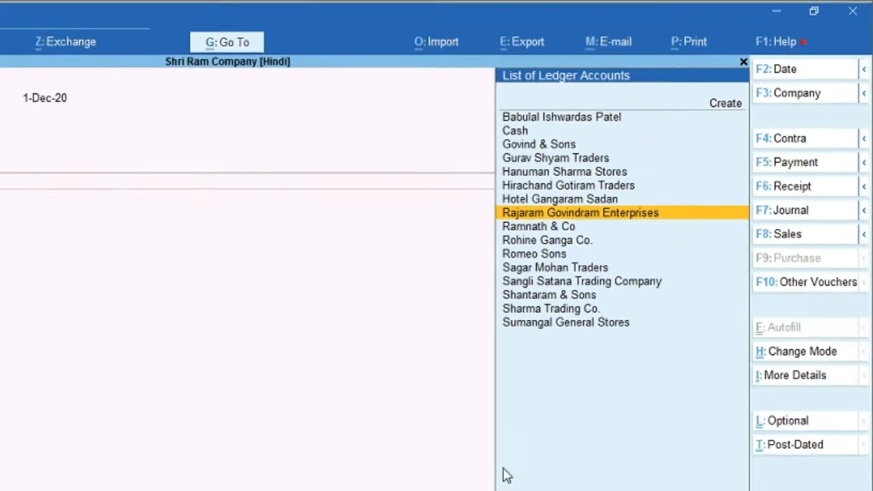
{"action": "key", "text": "Return"}
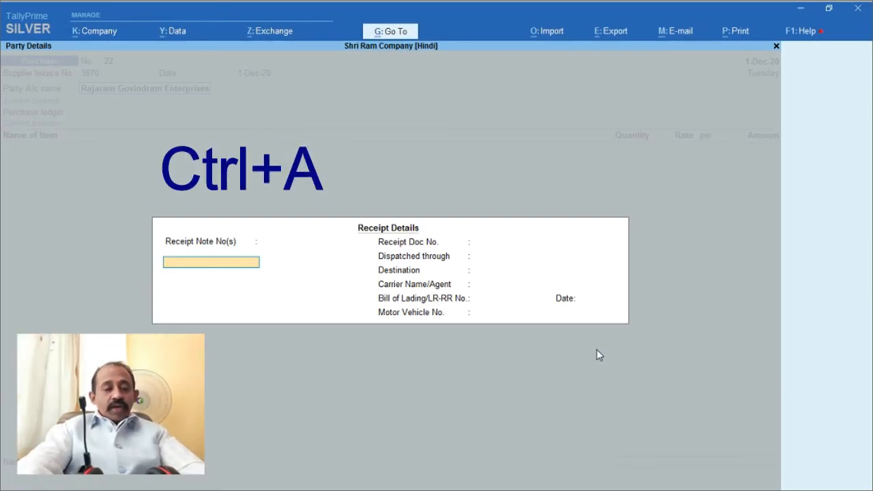
{"action": "key", "text": "ctrl+a"}
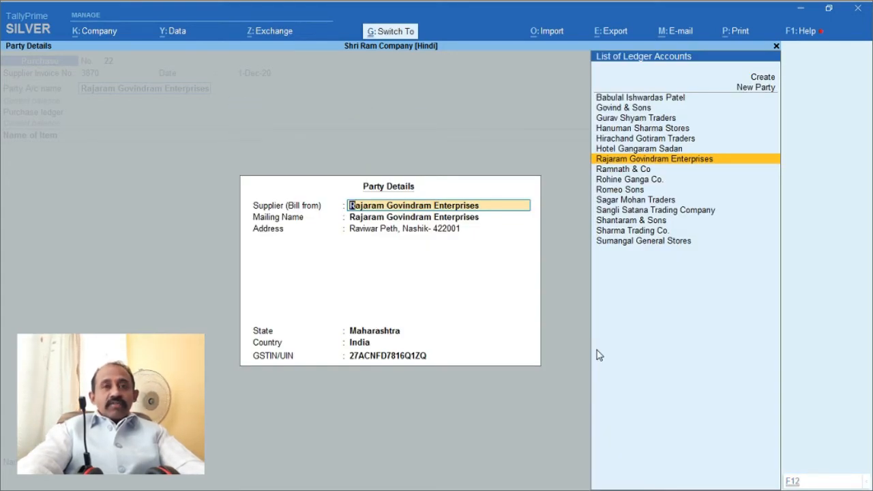
{"action": "key", "text": "ctrl+a"}
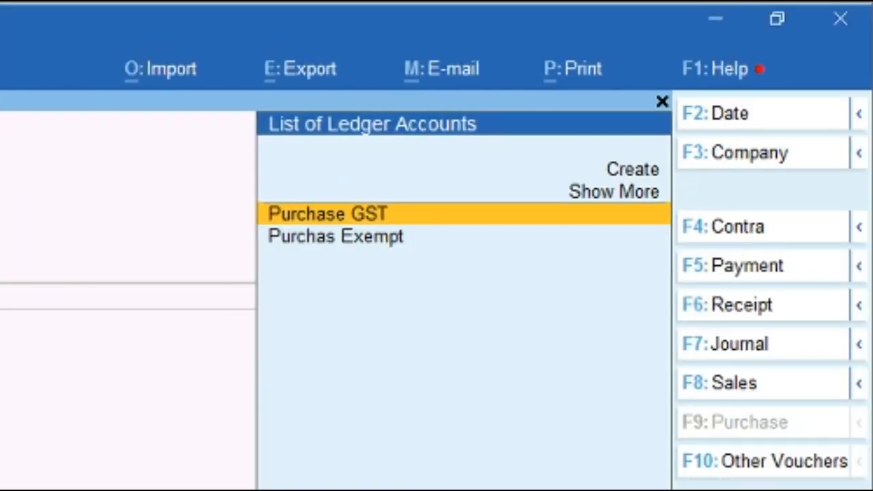
Step: Check the items' GST rates in the Adobe Reader invoice and choose Purchase GST as the purchase ledger in TallyPrime
{"action": "key", "text": "Down"}
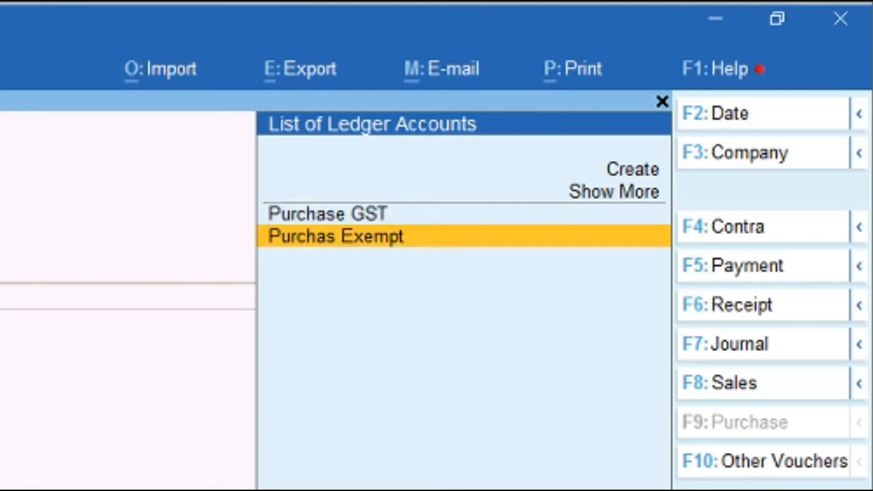
{"action": "key", "text": "Up"}
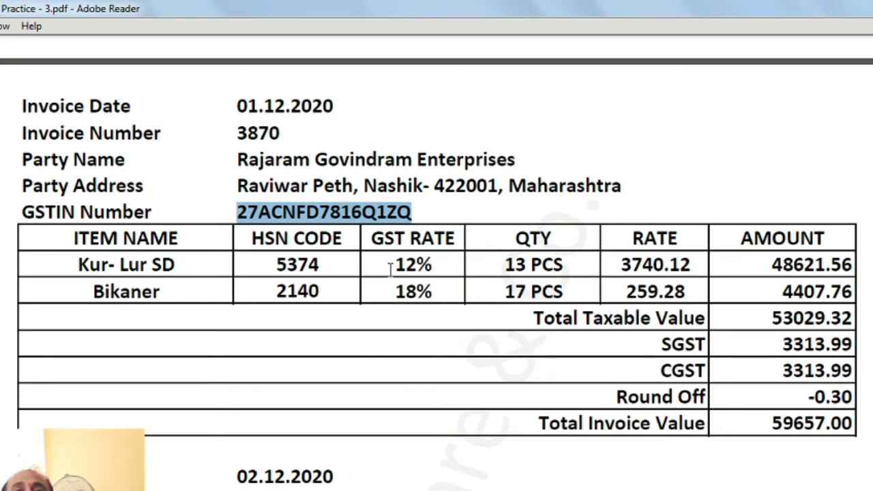
{"action": "left_click_drag", "start_coordinate": [395, 265], "coordinate": [416, 294]}
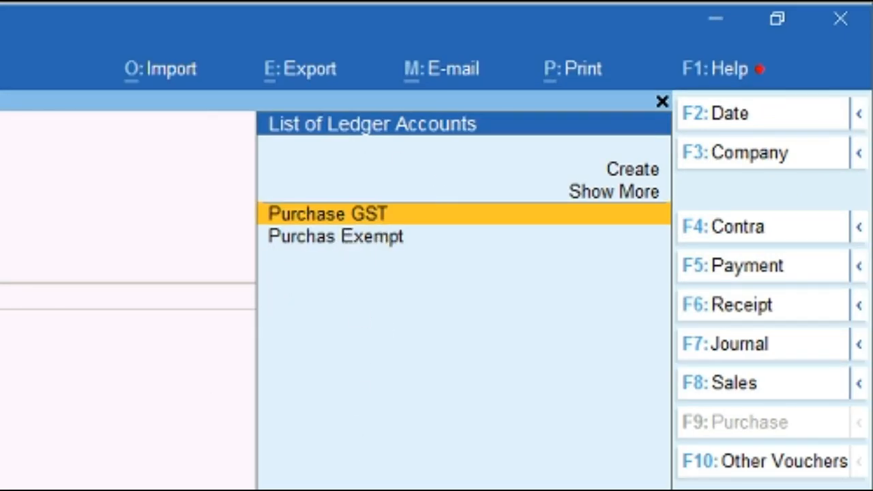
{"action": "key", "text": "Return"}
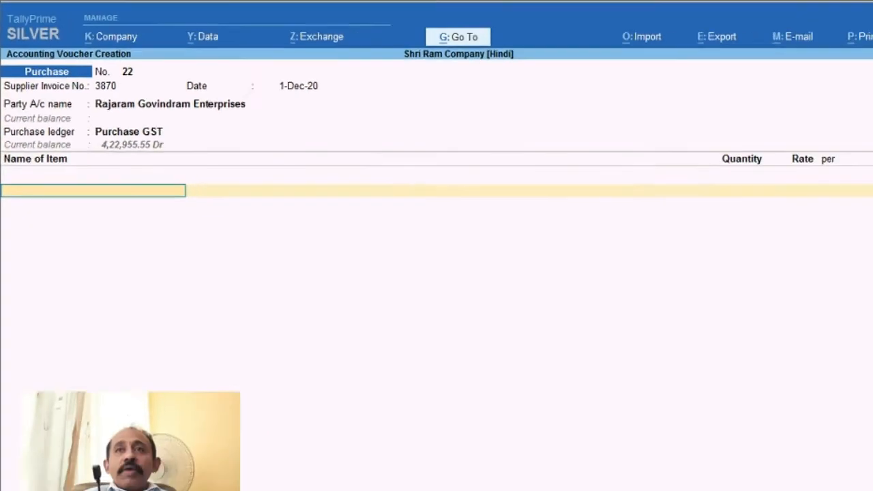
Step: Copy the item name Kur- Lur SD from the Adobe Reader invoice and return to the voucher's item name entry in TallyPrime
{"action": "key", "text": "alt+Tab"}
{"action": "key", "text": "ctrl+c"}
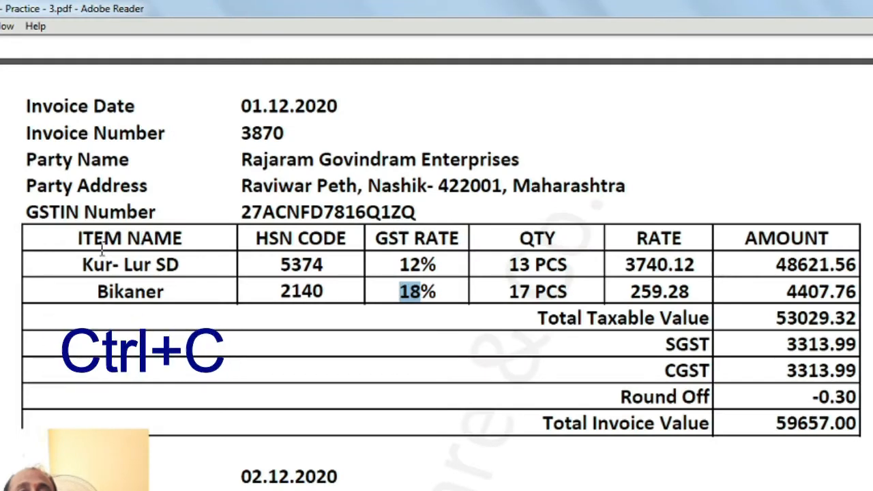
{"action": "left_click_drag", "start_coordinate": [124, 228], "coordinate": [156, 225]}
{"action": "left_click_drag", "start_coordinate": [117, 261], "coordinate": [189, 261]}
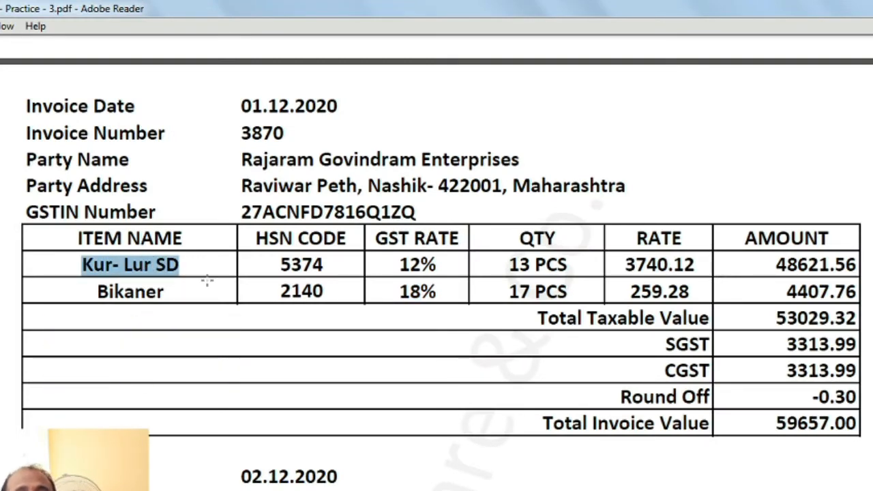
{"action": "key", "text": "alt+Tab"}
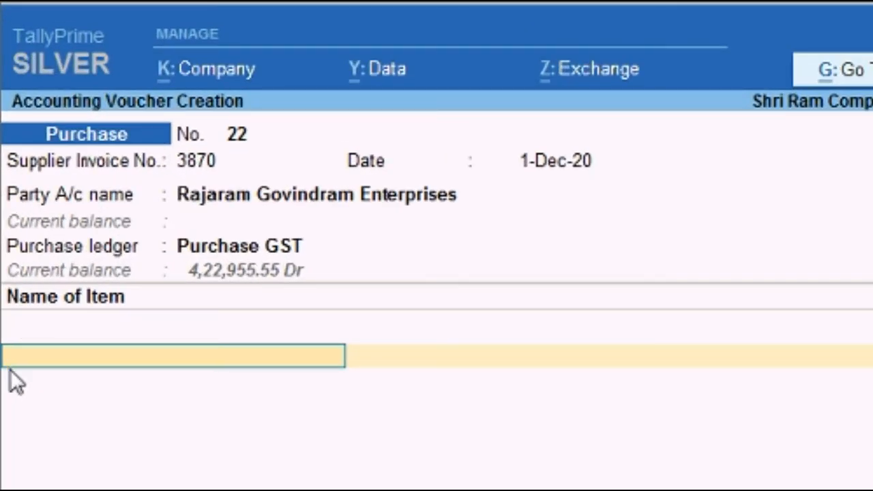
{"action": "key", "text": "ctrl"}
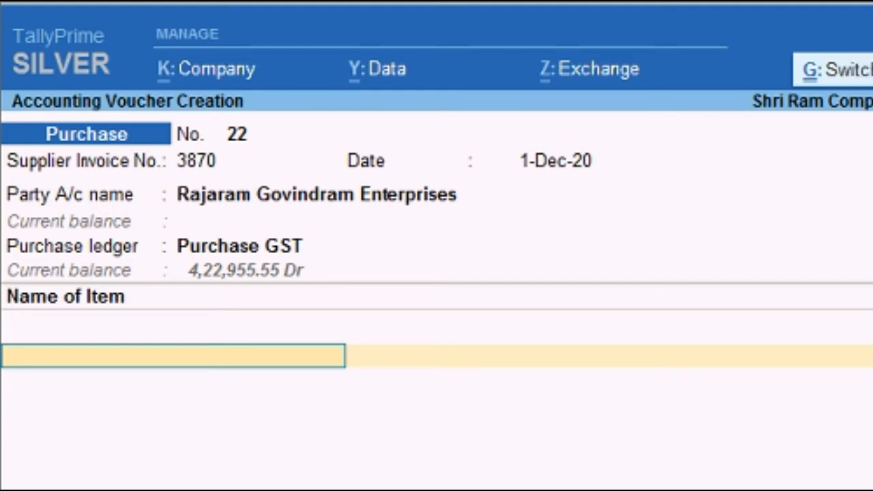
Step: Create a new stock item from the purchase voucher and name it Kur- Lur SD, leaving the alias blank
{"action": "key", "text": "ctrl+v"}
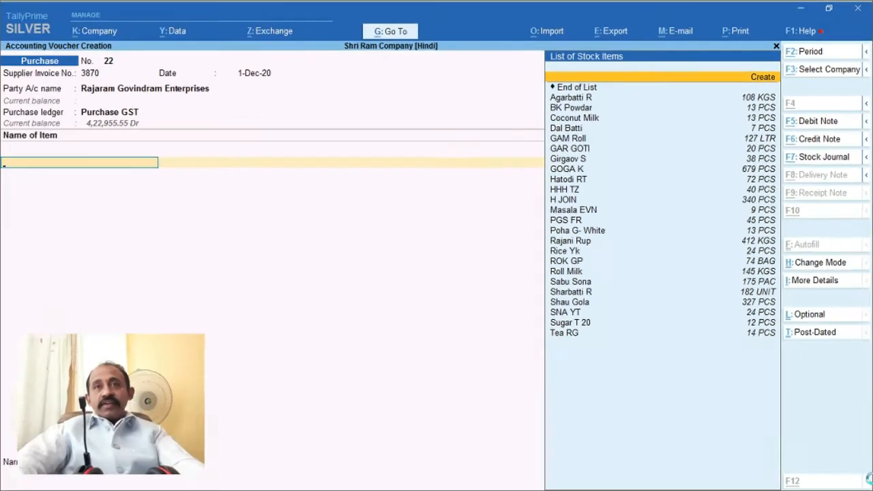
{"action": "key", "text": "alt+c"}
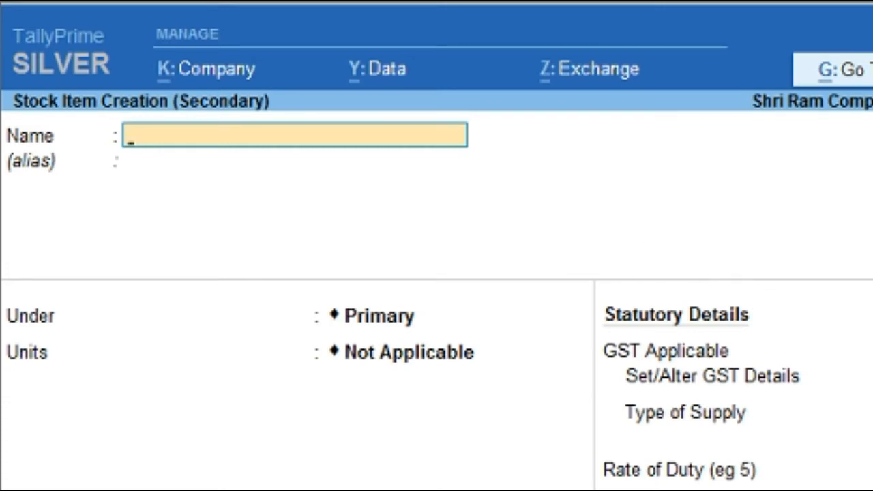
{"action": "key", "text": "ctrl"}
{"action": "key", "text": "ctrl+v"}
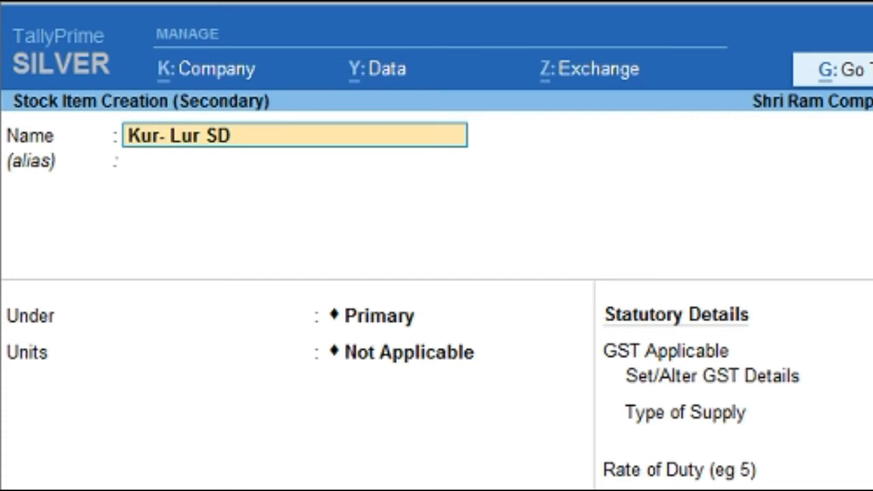
{"action": "key", "text": "Return"}
{"action": "key", "text": "Return"}
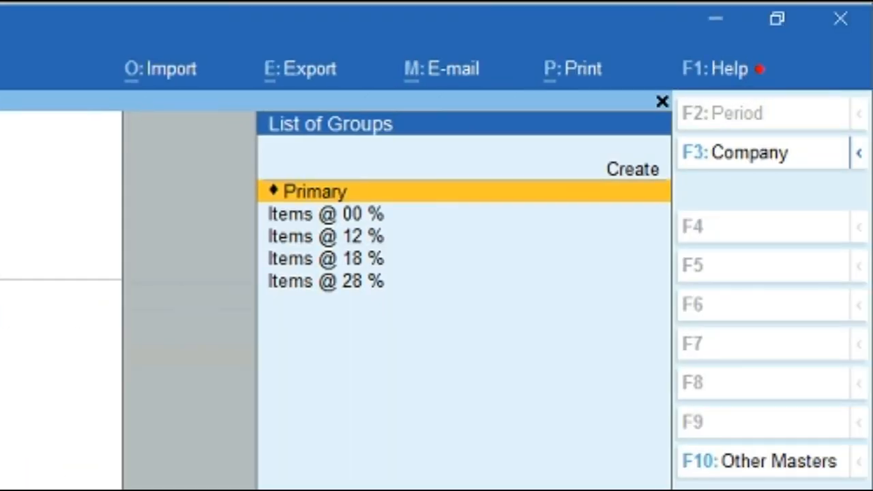
Step: Check the item's GST rate in the invoice PDF in Adobe Reader and place the stock item under the Items @ 12 % group in TallyPrime
{"action": "key", "text": "Down"}
{"action": "key", "text": "Down"}
{"action": "key", "text": "Down"}
{"action": "key", "text": "Down"}
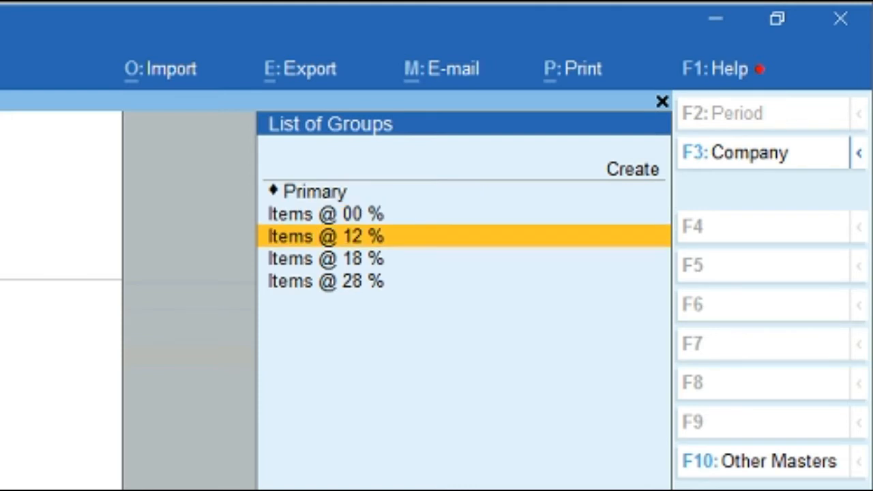
{"action": "key", "text": "Up"}
{"action": "key", "text": "Up"}
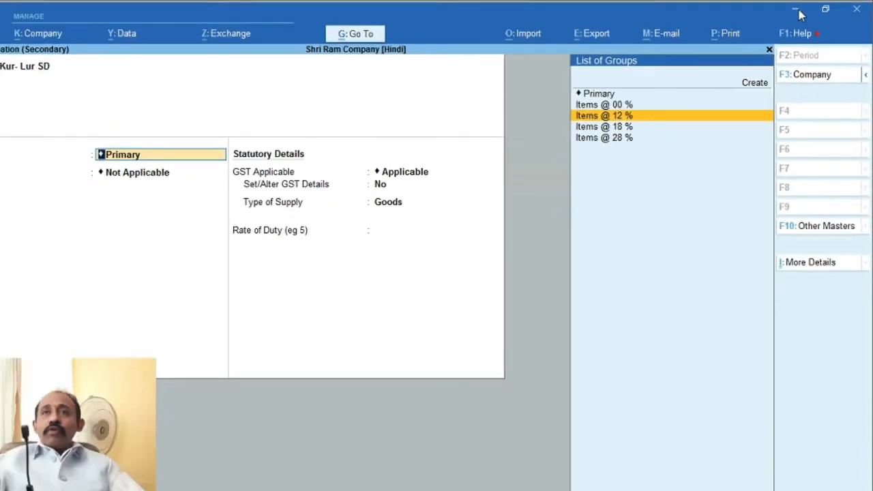
{"action": "left_click", "coordinate": [715, 18]}
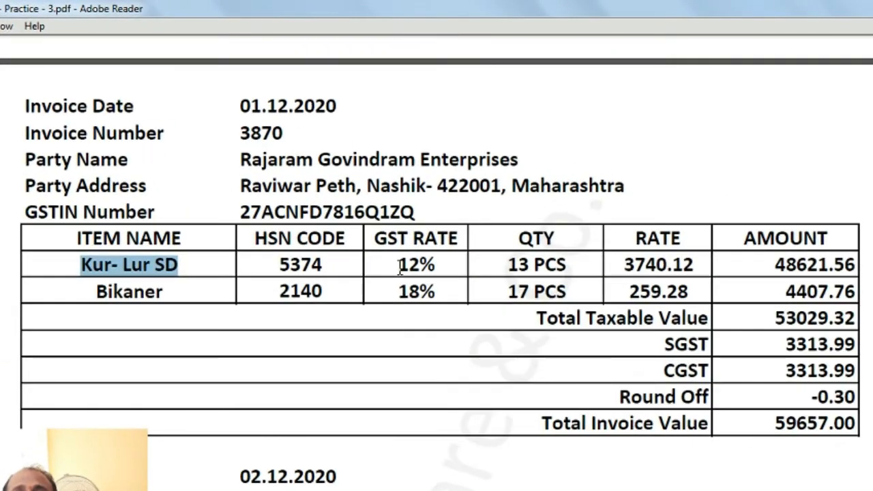
{"action": "left_click_drag", "start_coordinate": [397, 216], "coordinate": [429, 217]}
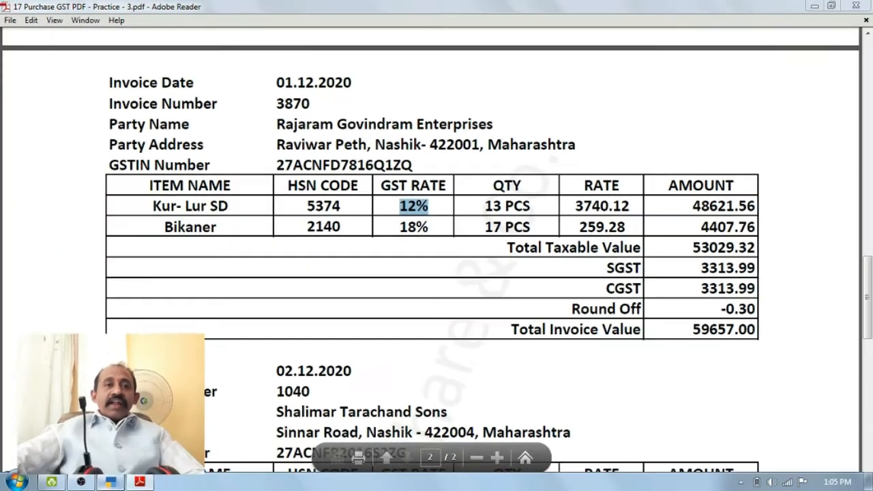
{"action": "left_click", "coordinate": [150, 483]}
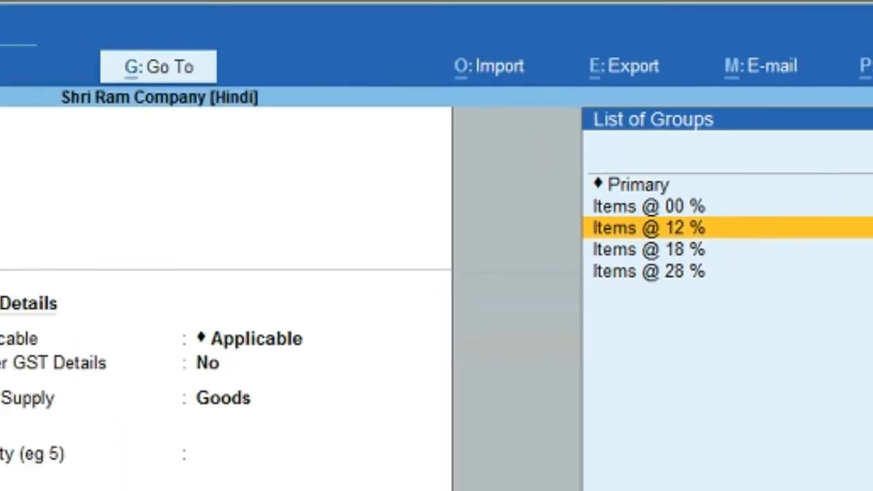
{"action": "key", "text": "Return"}
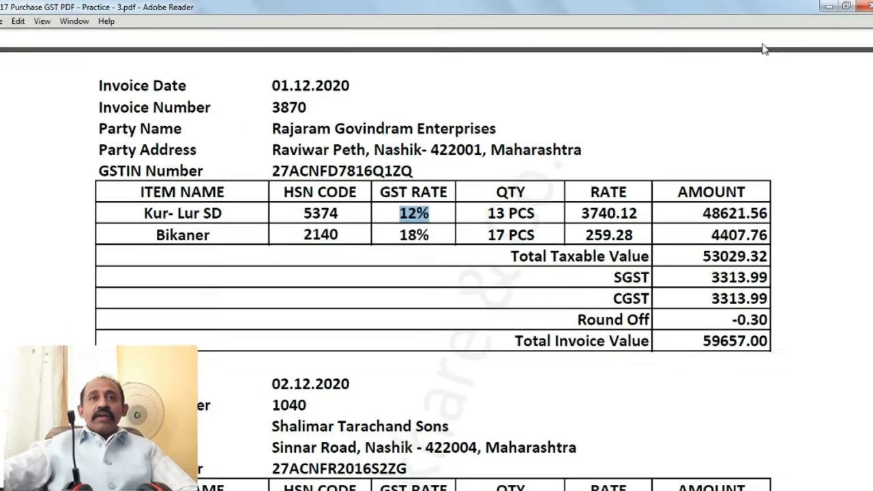
{"action": "left_click_drag", "start_coordinate": [508, 214], "coordinate": [539, 213]}
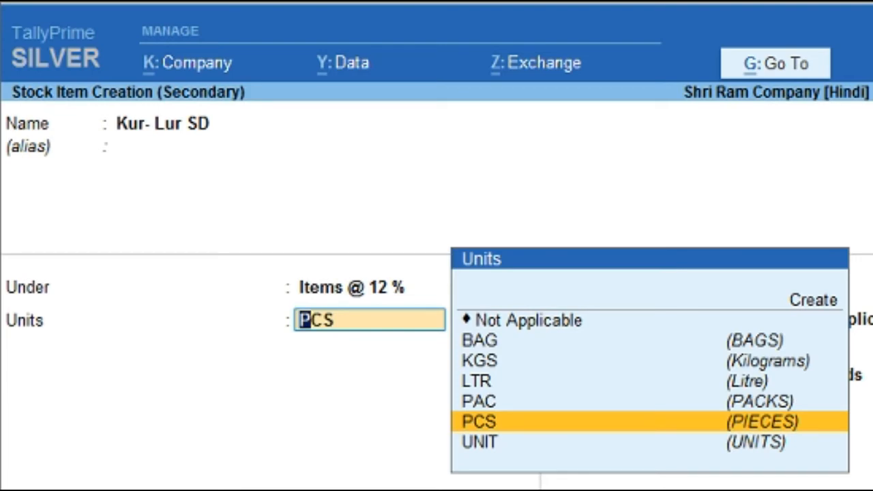
{"action": "key", "text": "Up"}
{"action": "key", "text": "Up"}
{"action": "key", "text": "Up"}
{"action": "key", "text": "Up"}
{"action": "key", "text": "Up"}
{"action": "key", "text": "Up"}
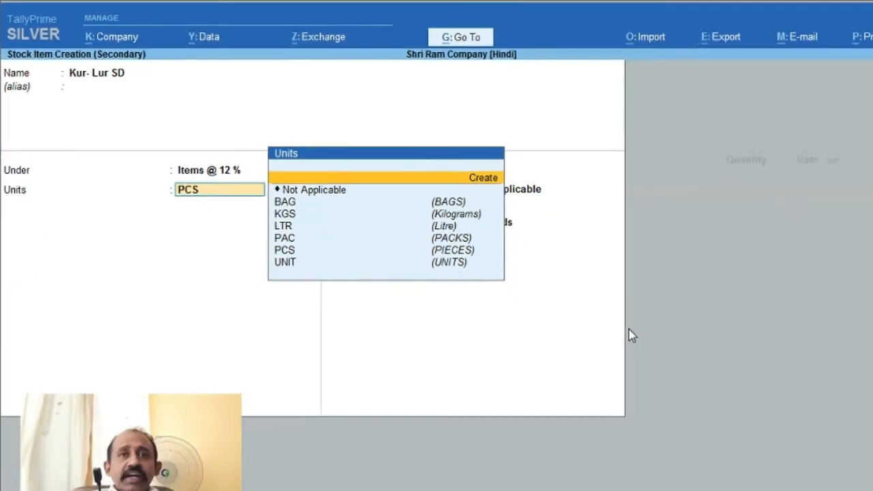
{"action": "key", "text": "Return"}
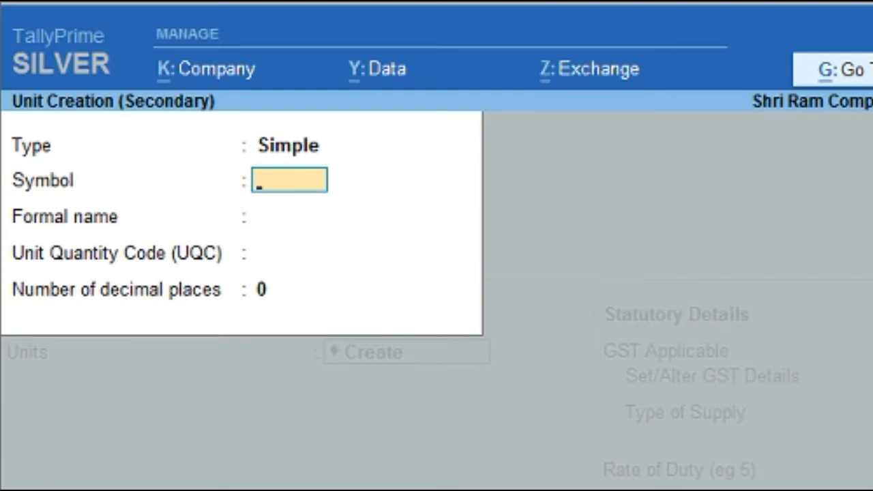
{"action": "key", "text": "Escape"}
{"action": "key", "text": "Return"}
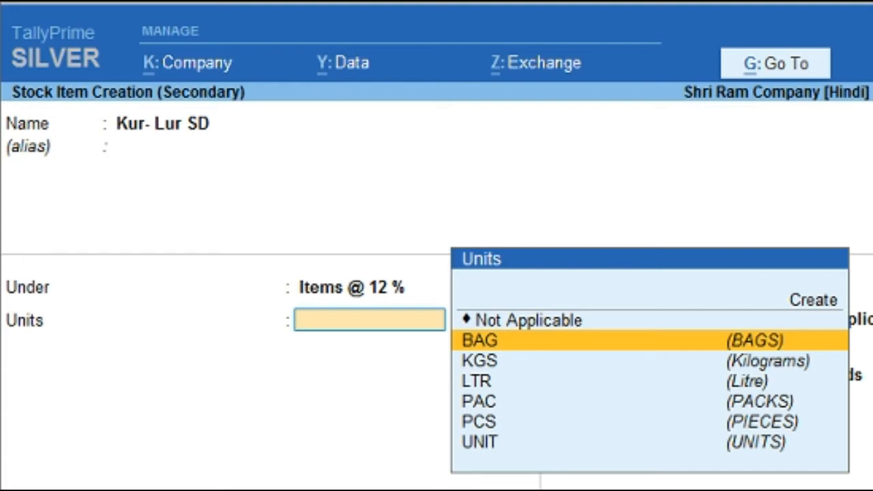
Step: Set the stock item's unit of measure to PCS (PIECES)
{"action": "key", "text": "Down"}
{"action": "key", "text": "Down"}
{"action": "key", "text": "Down"}
{"action": "key", "text": "Down"}
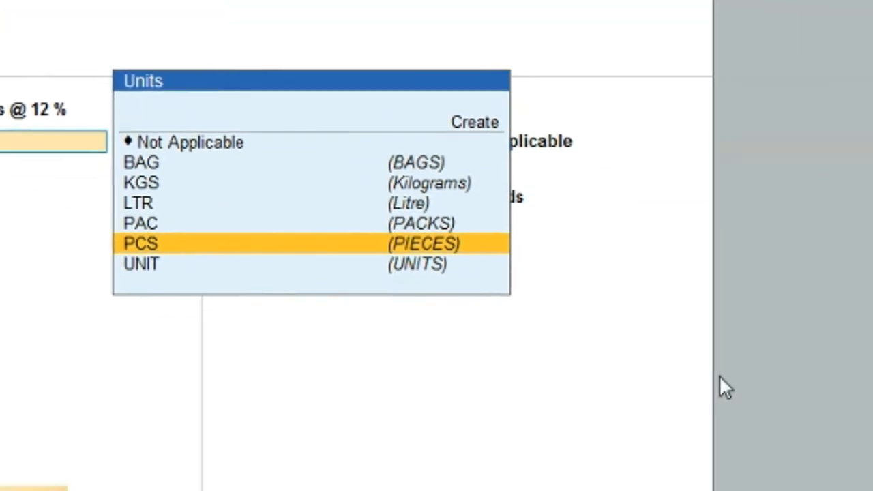
{"action": "key", "text": "Return"}
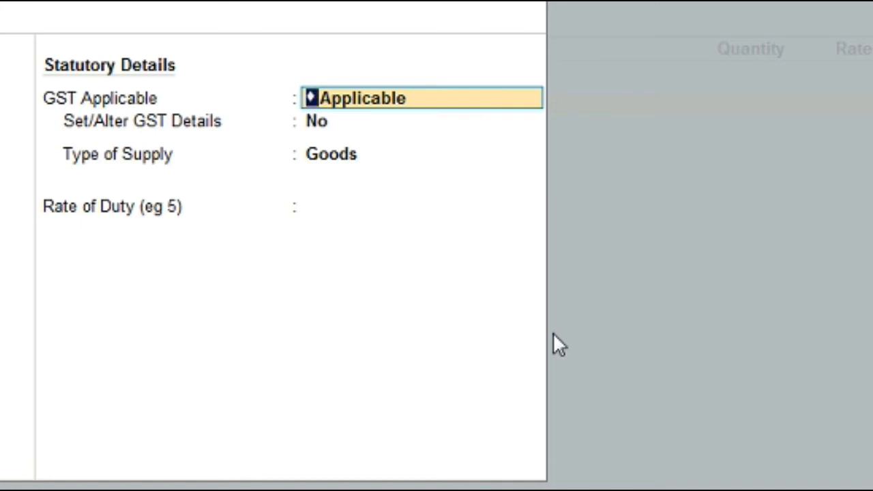
Step: Keep GST as Applicable and set Set/Alter GST Details to Yes for the stock item
{"action": "key", "text": "Return"}
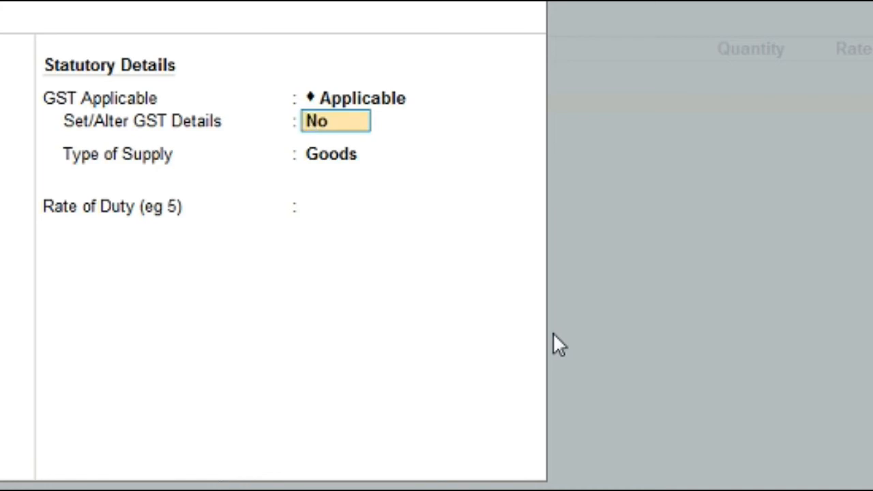
{"action": "type", "text": "y"}
{"action": "key", "text": "Return"}
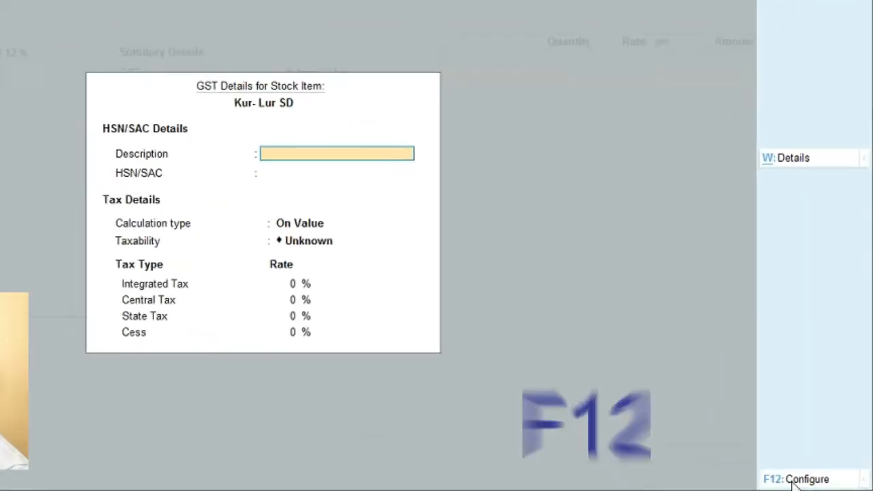
Step: Review the configuration options for the item's GST details without changing them, and dismiss the low-battery alert
{"action": "left_click", "coordinate": [712, 477]}
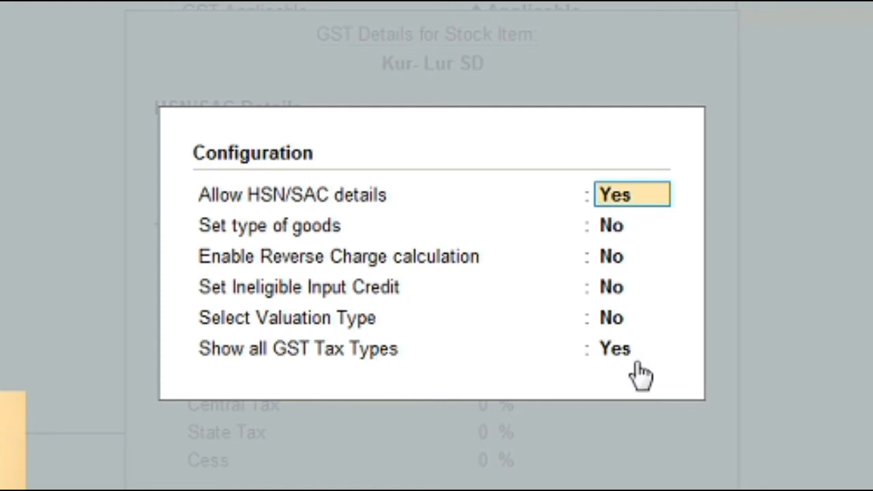
{"action": "key", "text": "Return"}
{"action": "key", "text": "Return"}
{"action": "key", "text": "Return"}
{"action": "key", "text": "Return"}
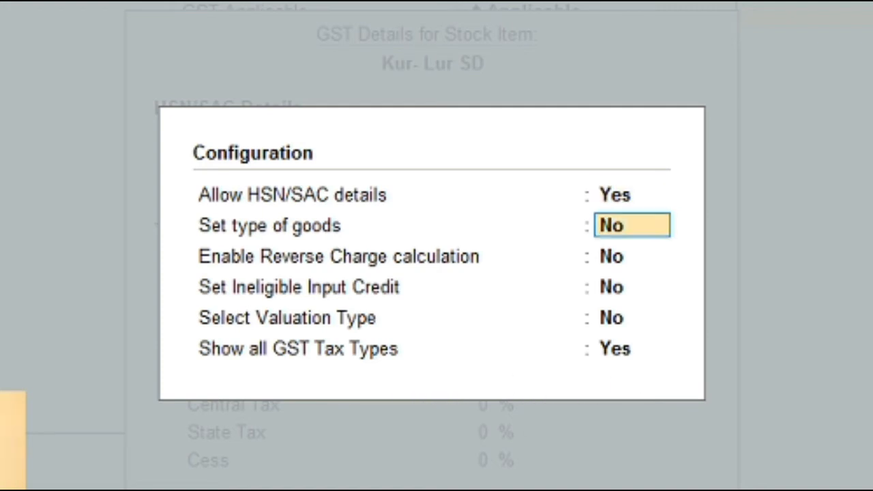
{"action": "key", "text": "Return"}
{"action": "key", "text": "Return"}
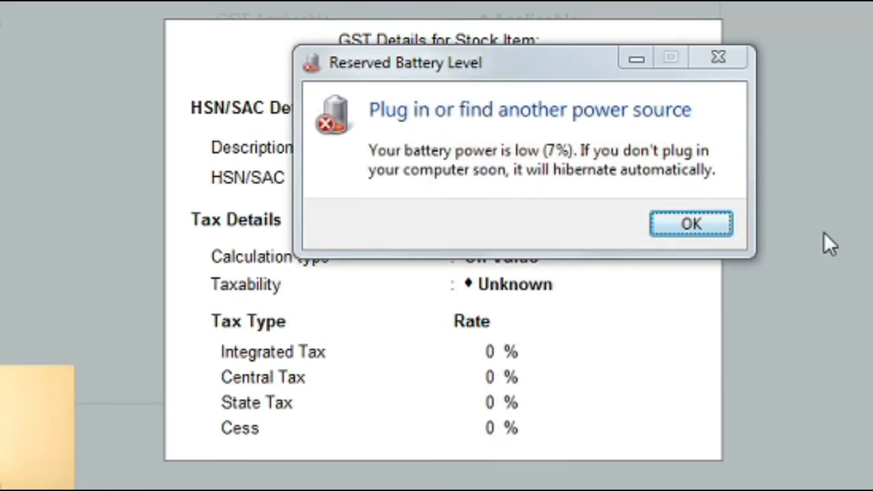
{"action": "left_click", "coordinate": [712, 217]}
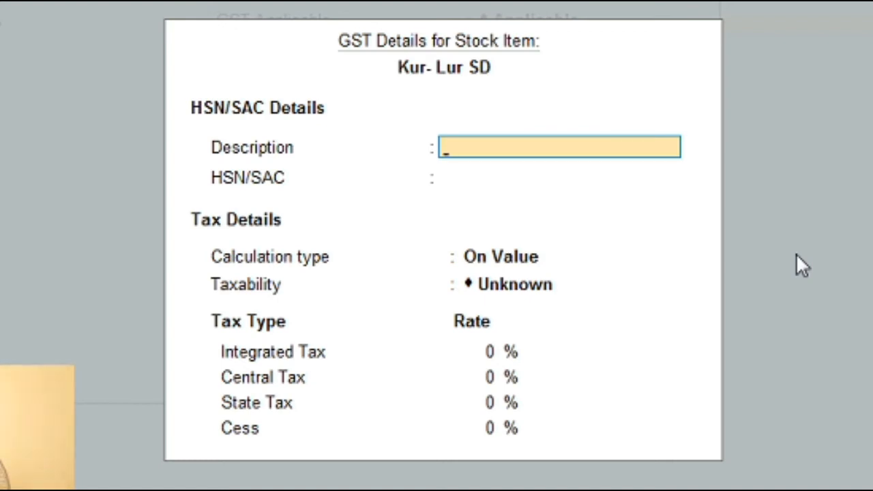
Step: Leave the HSN/SAC description blank and enter the item's HSN code 5374 from the invoice PDF
{"action": "key", "text": "Return"}
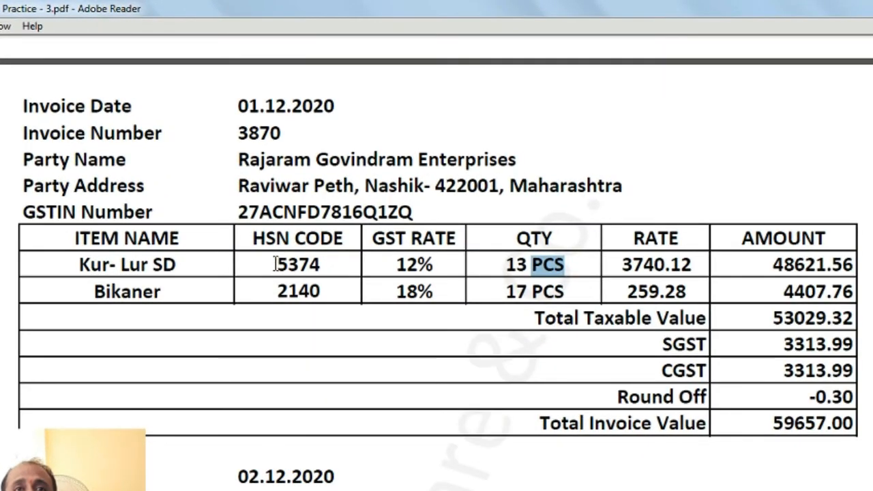
{"action": "left_click_drag", "start_coordinate": [276, 264], "coordinate": [323, 263]}
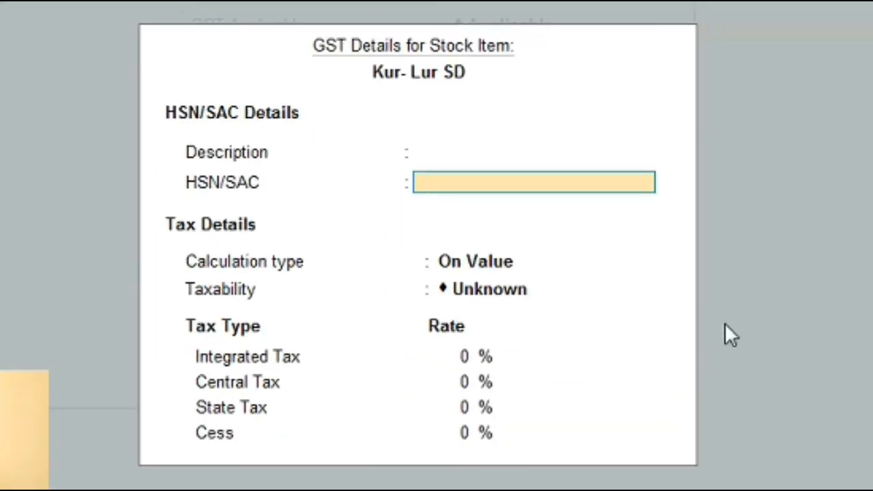
{"action": "type", "text": "5374"}
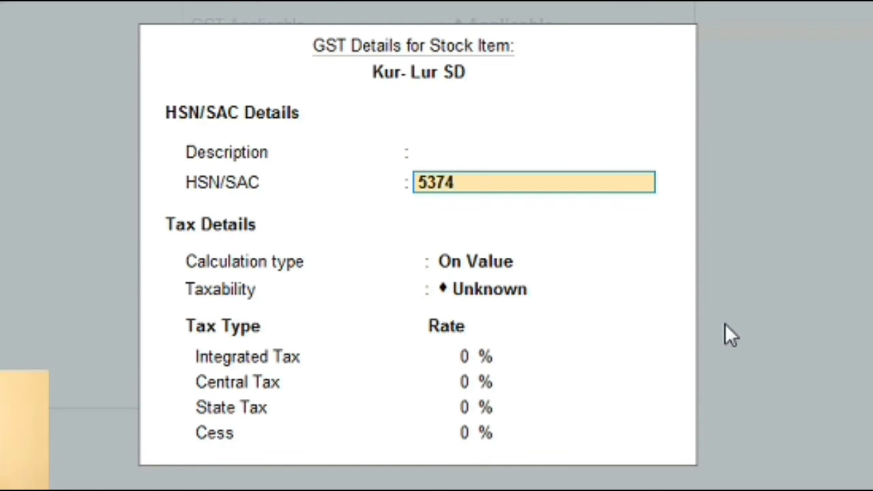
{"action": "key", "text": "Return"}
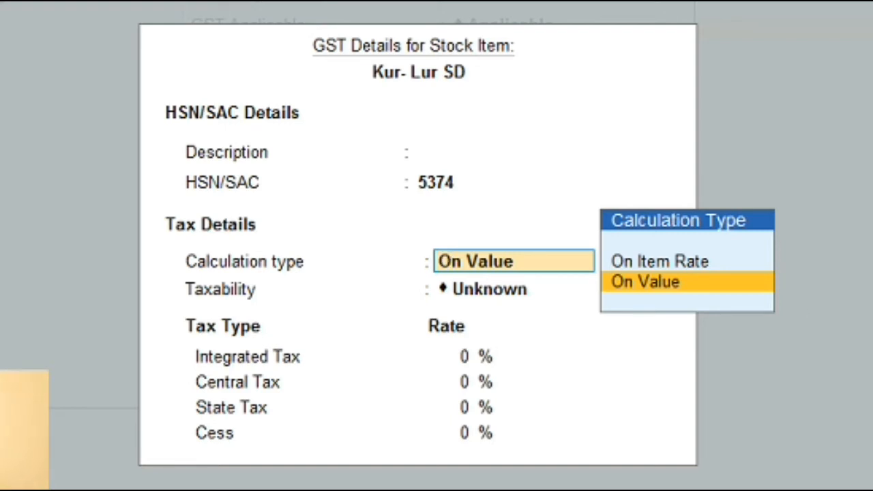
Step: Keep the calculation type as On Value and set the item's taxability to Taxable
{"action": "key", "text": "Return"}
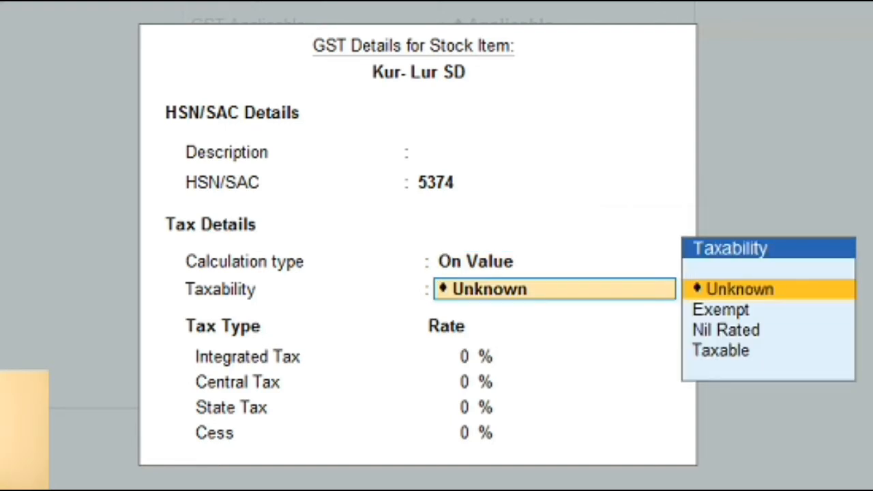
{"action": "key", "text": "Down"}
{"action": "key", "text": "Down"}
{"action": "key", "text": "Down"}
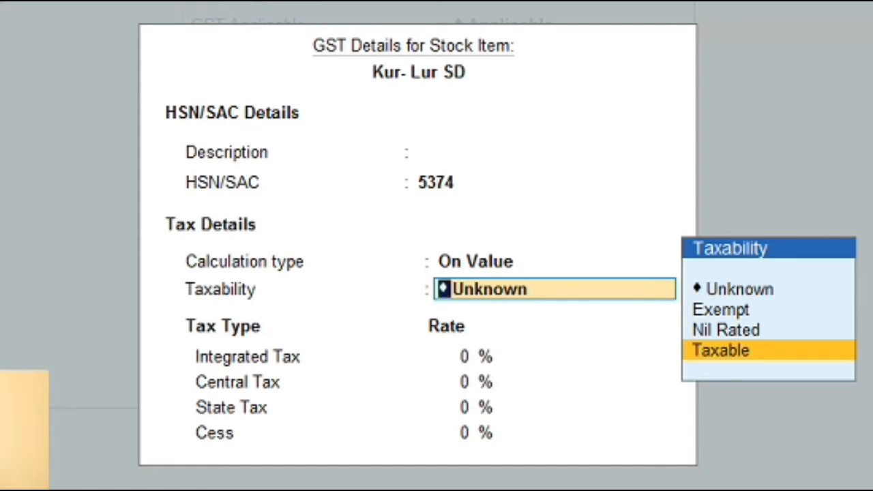
{"action": "key", "text": "Return"}
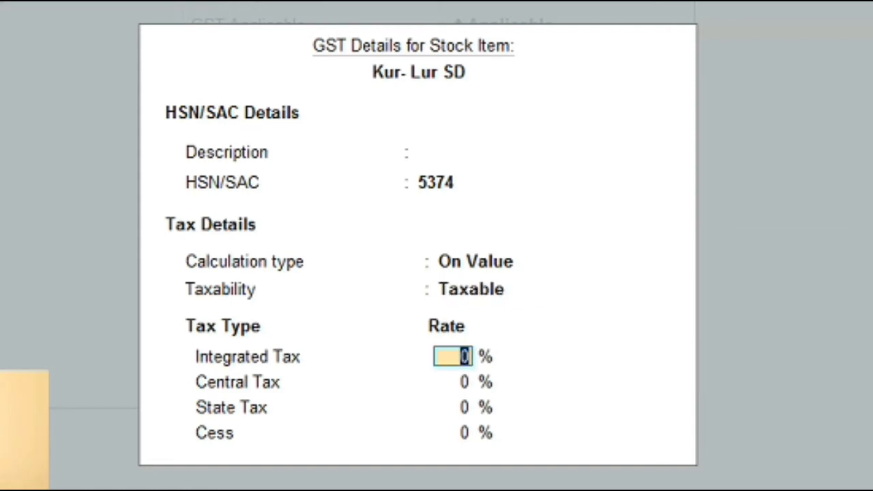
Step: Set the Integrated Tax rate to 12 %, leave Cess at 0 %, and finish the GST details
{"action": "type", "text": "12"}
{"action": "key", "text": "Return"}
{"action": "key", "text": "Return"}
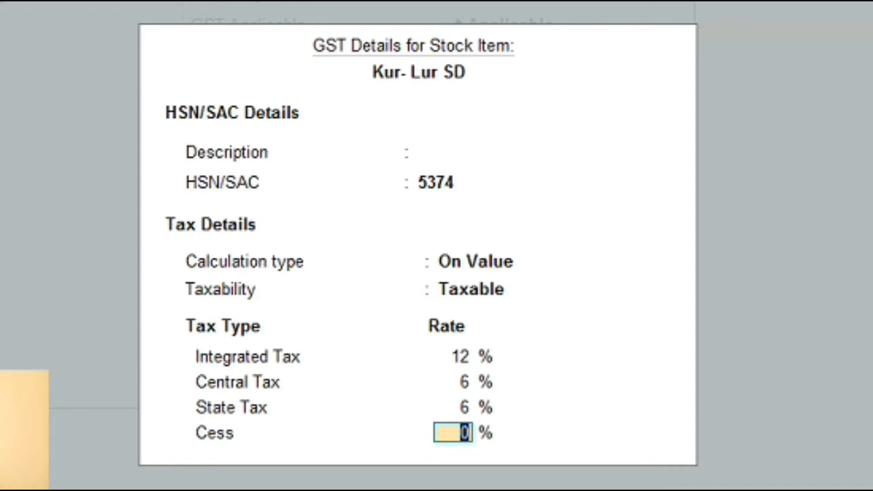
{"action": "key", "text": "Return"}
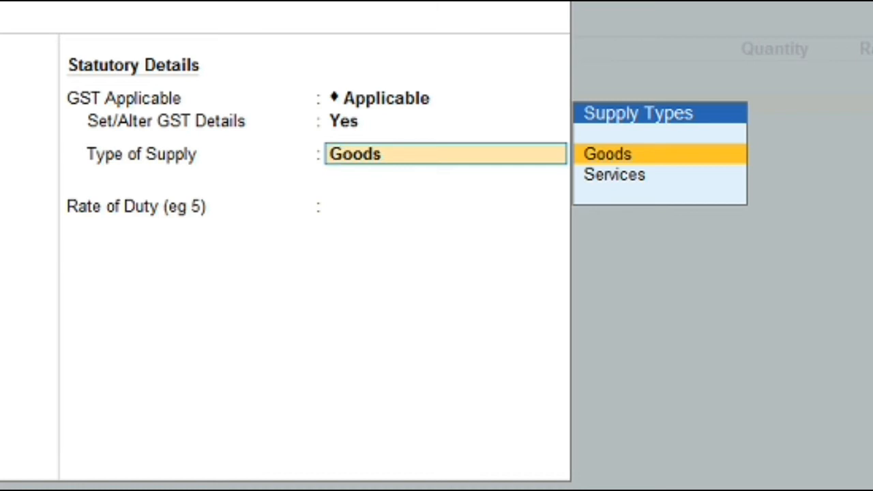
Step: Keep Goods as the type of supply and leave the rate of duty without a value
{"action": "key", "text": "Down"}
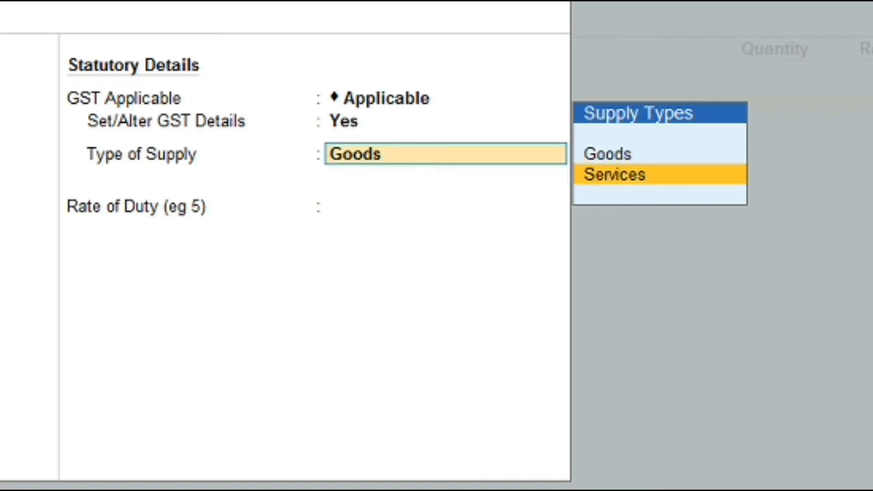
{"action": "key", "text": "Up"}
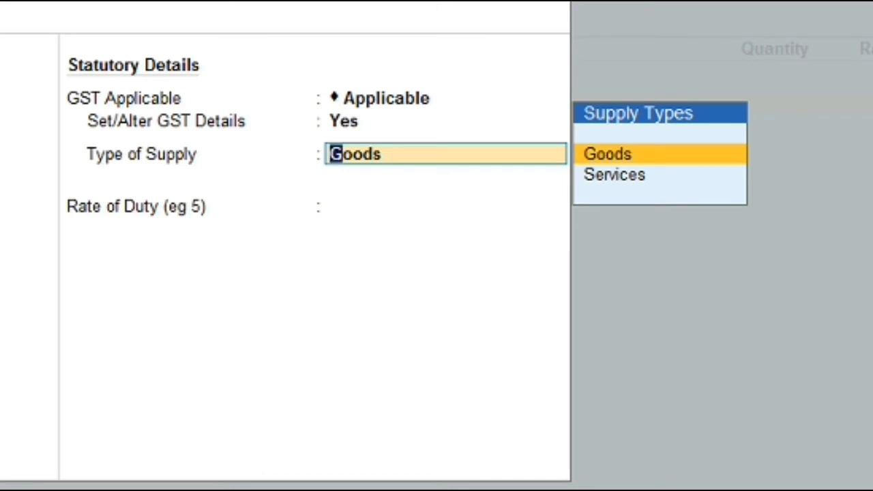
{"action": "key", "text": "Return"}
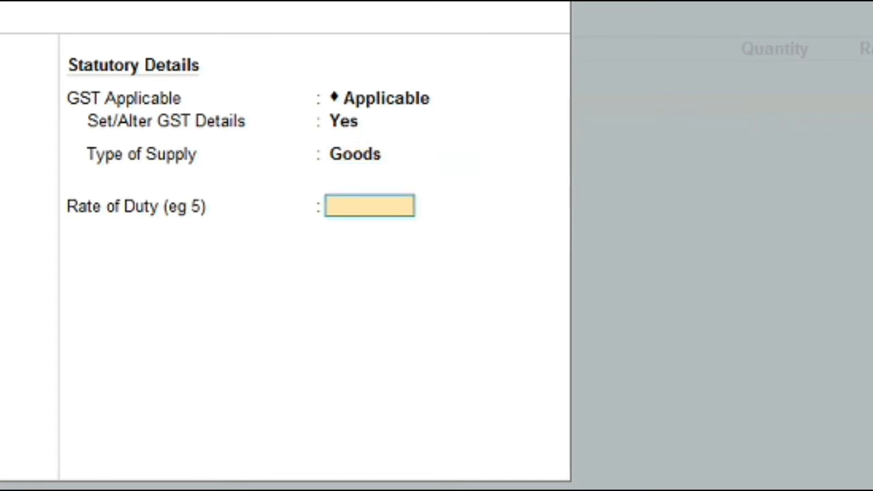
{"action": "key", "text": "Return"}
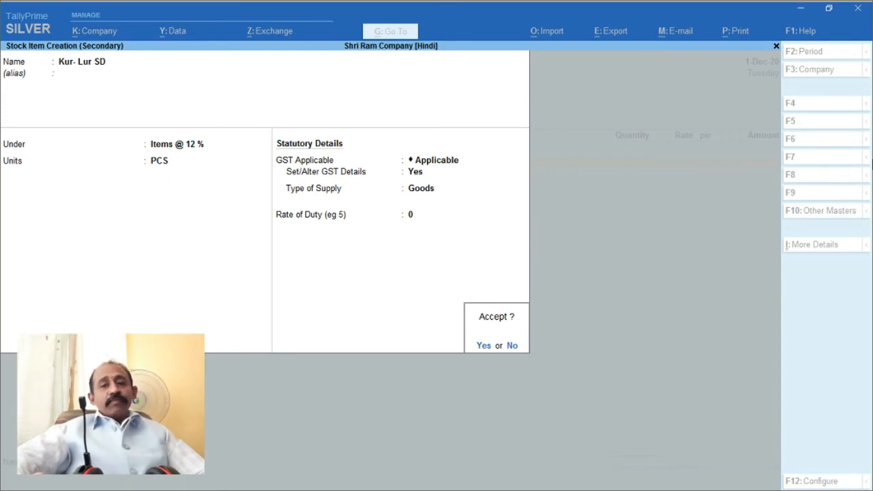
Step: Save the new stock item Kur- Lur SD and select it as the purchase voucher's first item
{"action": "key", "text": "Return"}
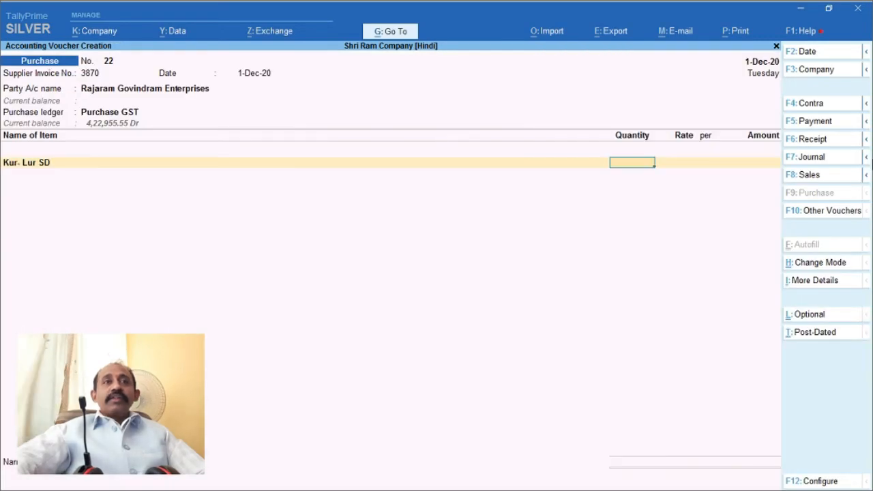
{"action": "key", "text": "BackSpace"}
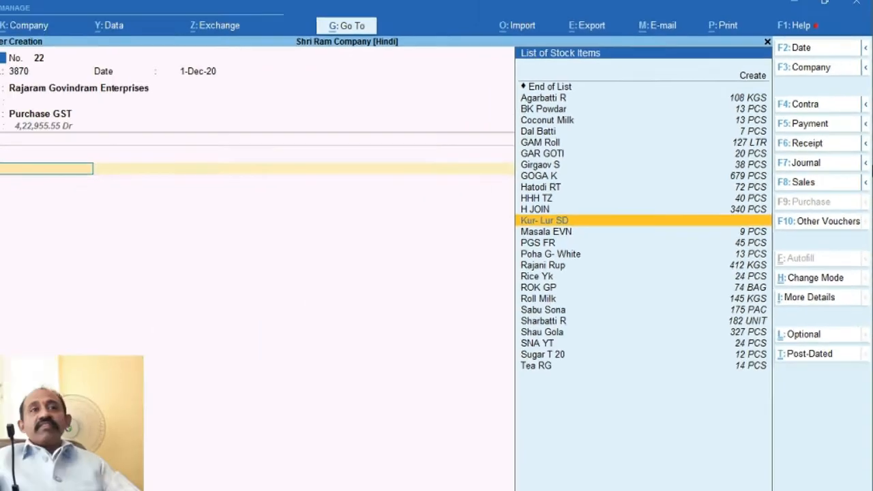
{"action": "key", "text": "Return"}
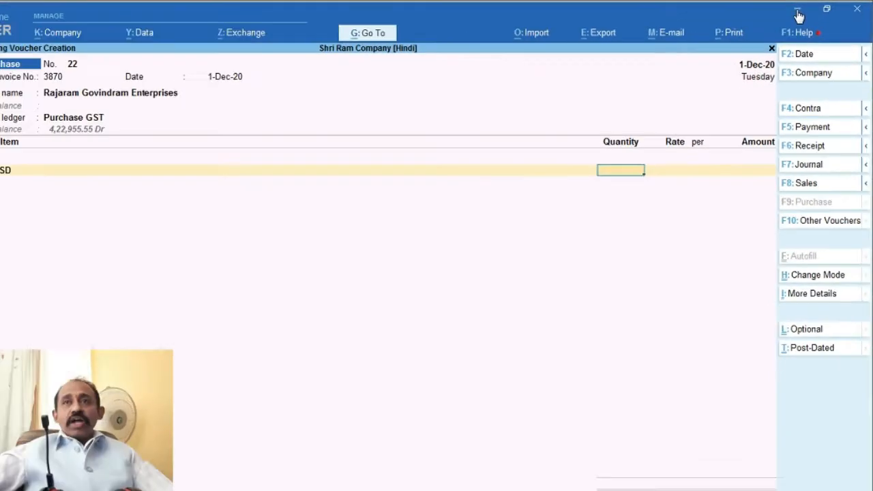
Step: Switch to the invoice PDF, check the Kur- Lur SD quantity, and copy its rate of 3740.12
{"action": "left_click", "coordinate": [716, 24]}
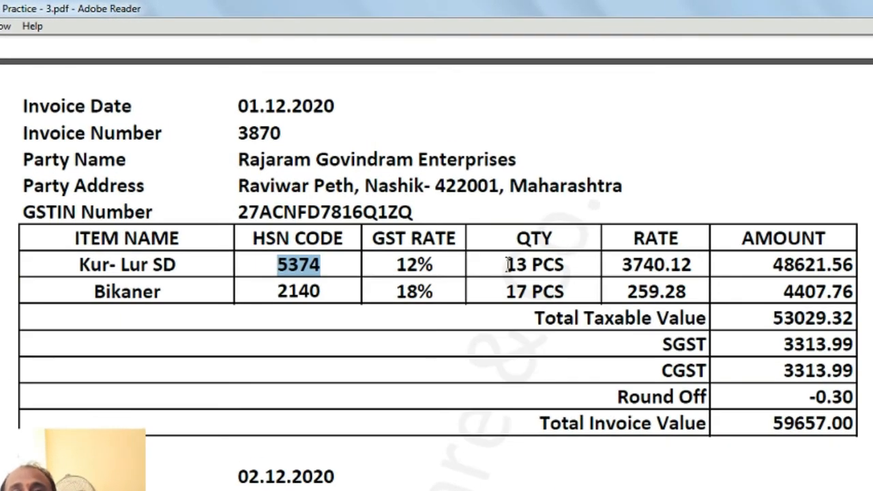
{"action": "left_click_drag", "start_coordinate": [505, 265], "coordinate": [515, 265]}
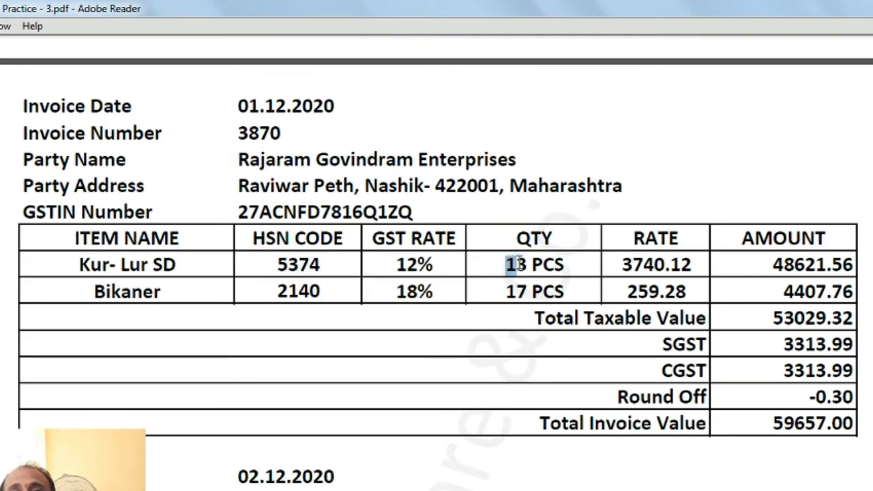
{"action": "left_click_drag", "start_coordinate": [621, 265], "coordinate": [692, 265]}
{"action": "key", "text": "ctrl+c"}
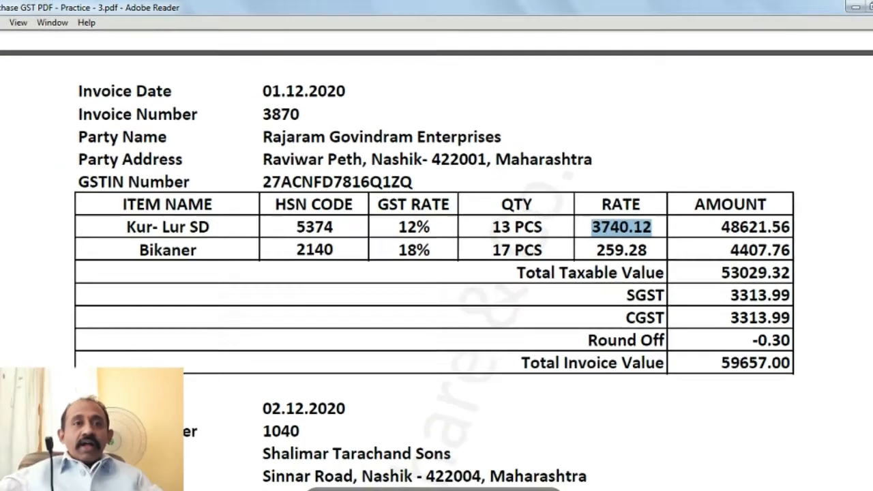
Step: Back in TallyPrime, enter quantity 13 PCS and the copied rate 3740.12 per PCS for Kur- Lur SD, accepting the calculated amount
{"action": "key", "text": "alt+Tab"}
{"action": "type", "text": "13"}
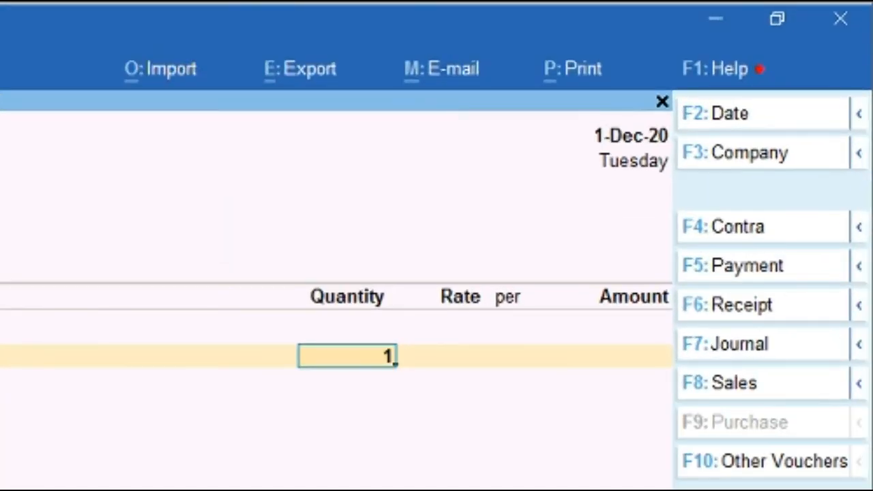
{"action": "key", "text": "ctrl+v"}
{"action": "key", "text": "Return"}
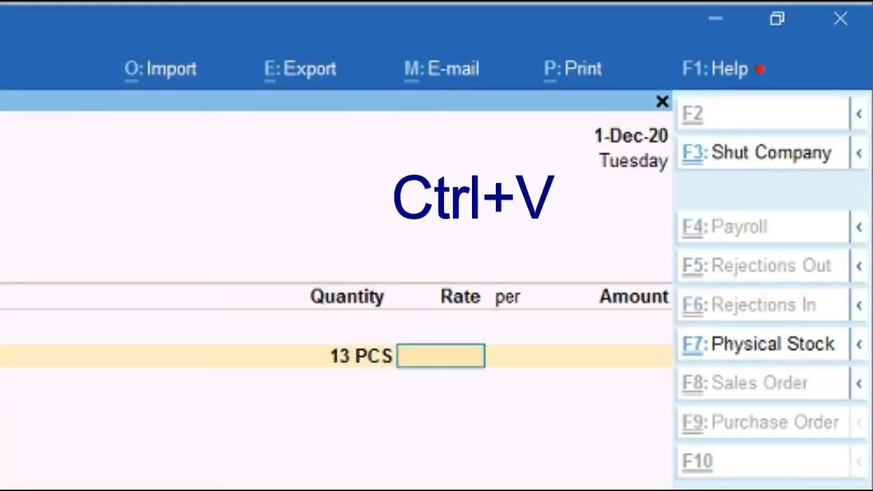
{"action": "key", "text": "ctrl+v"}
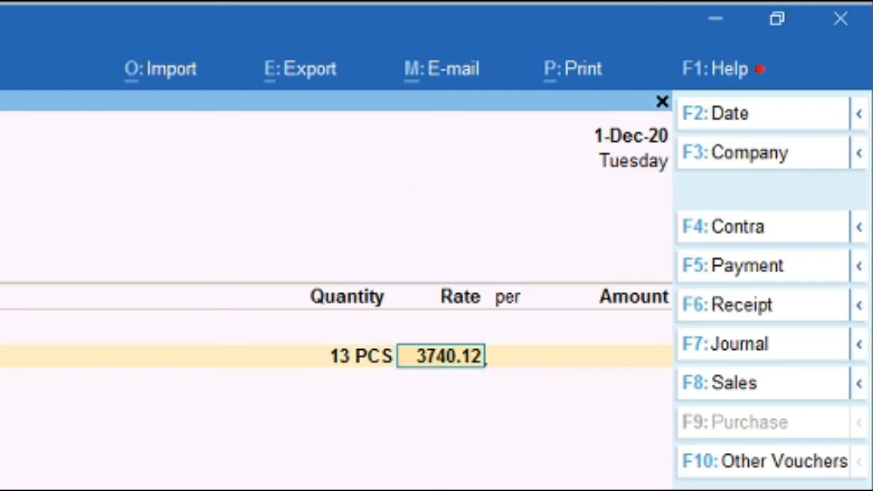
{"action": "key", "text": "Return"}
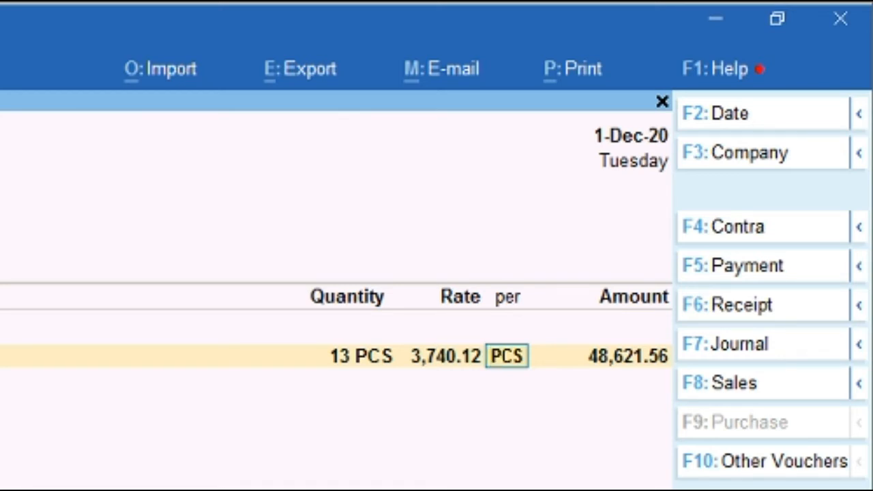
{"action": "key", "text": "Return"}
{"action": "key", "text": "Return"}
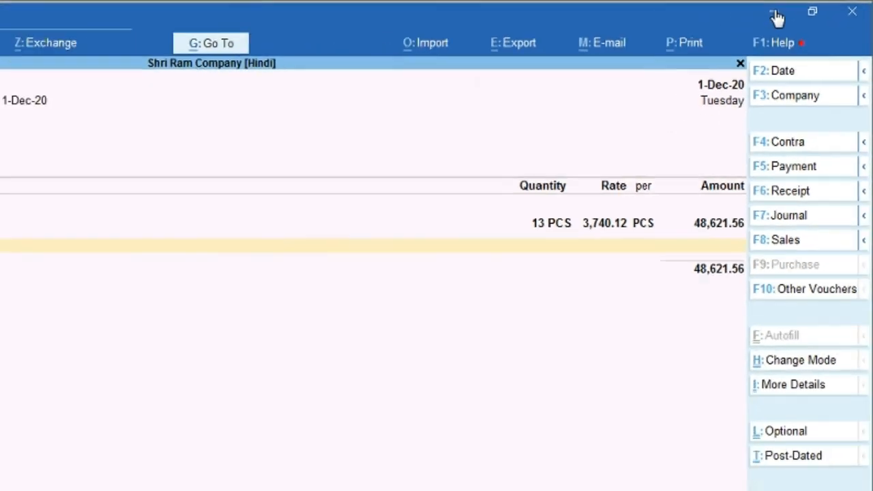
Step: Check the Kur- Lur SD line amount against the amount in the invoice PDF
{"action": "left_click", "coordinate": [716, 17]}
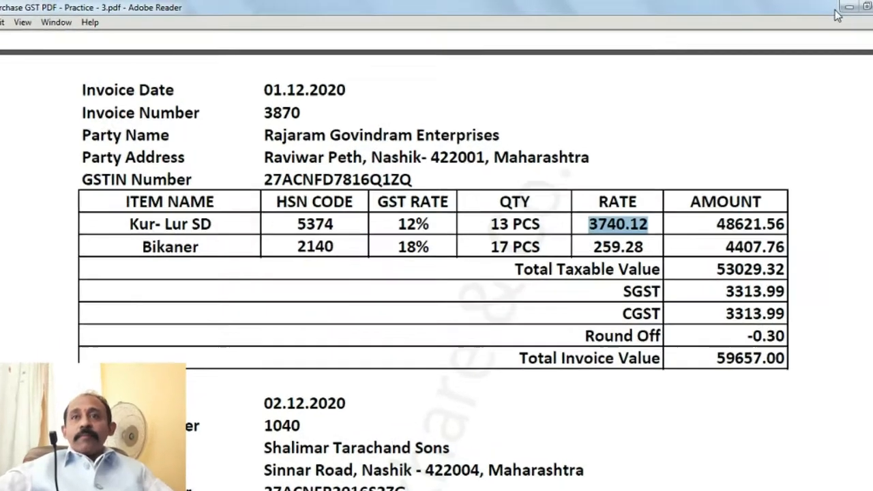
{"action": "left_click_drag", "start_coordinate": [713, 225], "coordinate": [782, 226]}
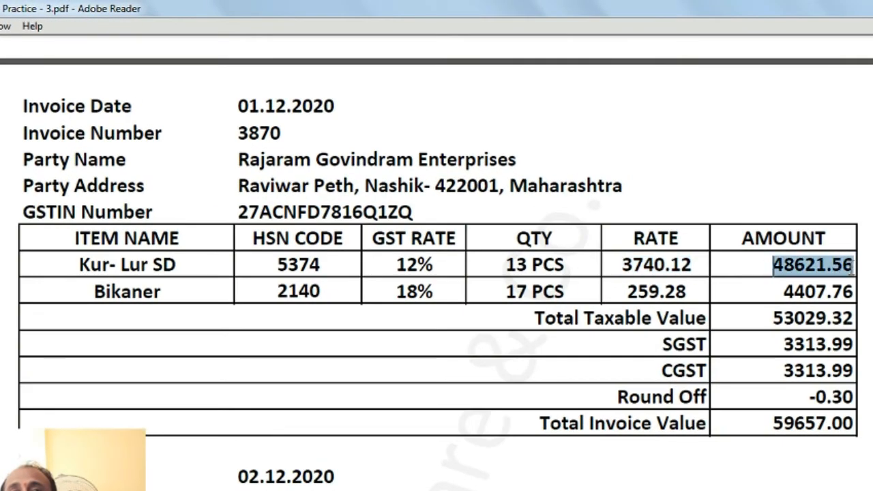
{"action": "left_click_drag", "start_coordinate": [850, 269], "coordinate": [856, 269]}
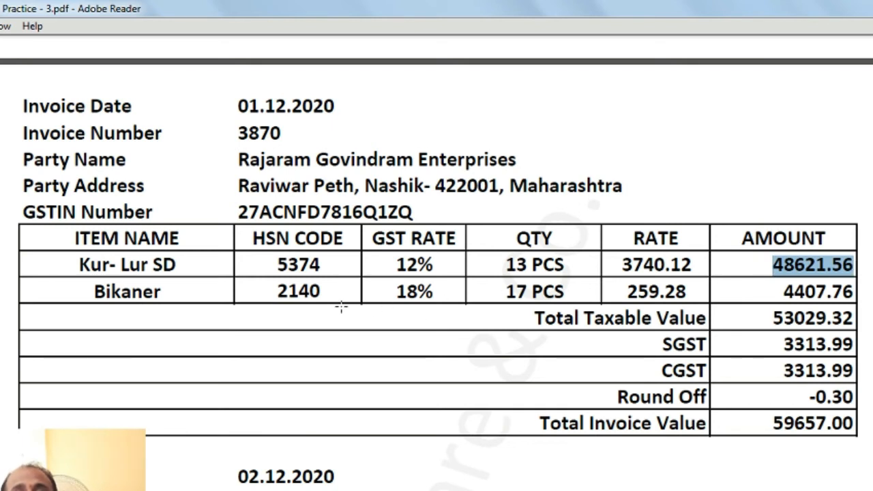
Step: Copy the second item's name from the invoice PDF and start a new stock item in TallyPrime named Bikaner, without an alias
{"action": "left_click_drag", "start_coordinate": [94, 291], "coordinate": [179, 294]}
{"action": "key", "text": "ctrl+c"}
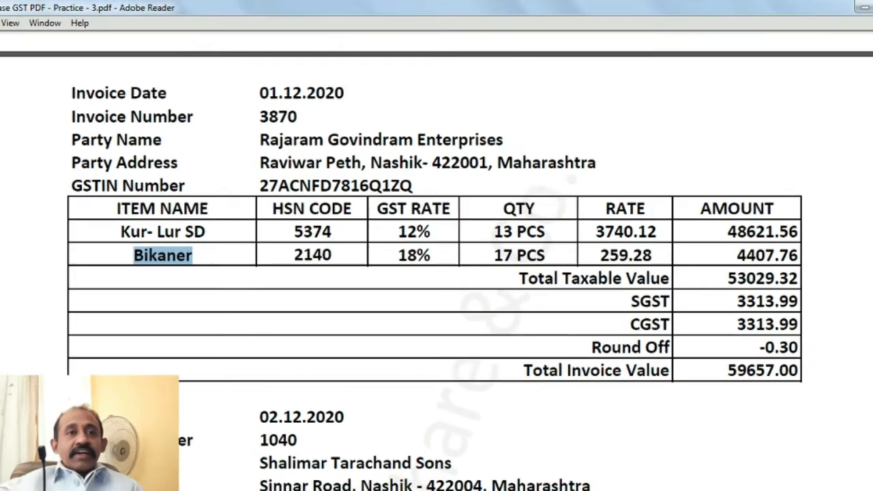
{"action": "key", "text": "alt+Tab"}
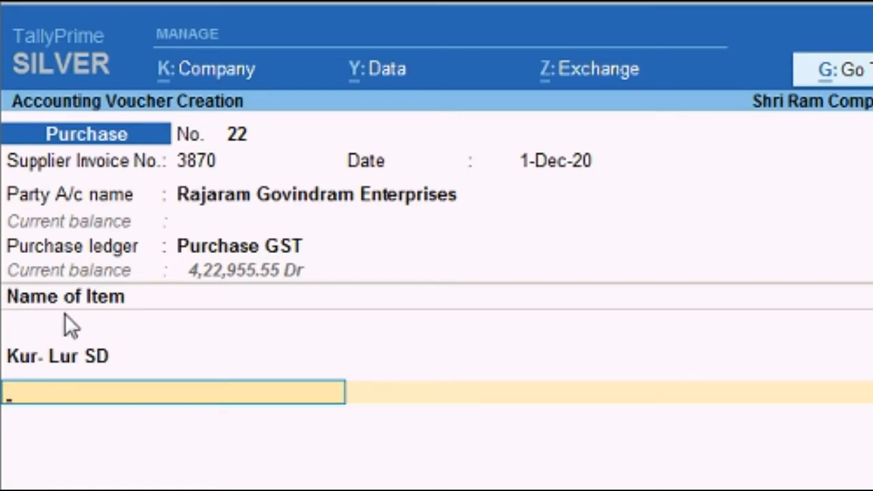
{"action": "key", "text": "ctrl+v"}
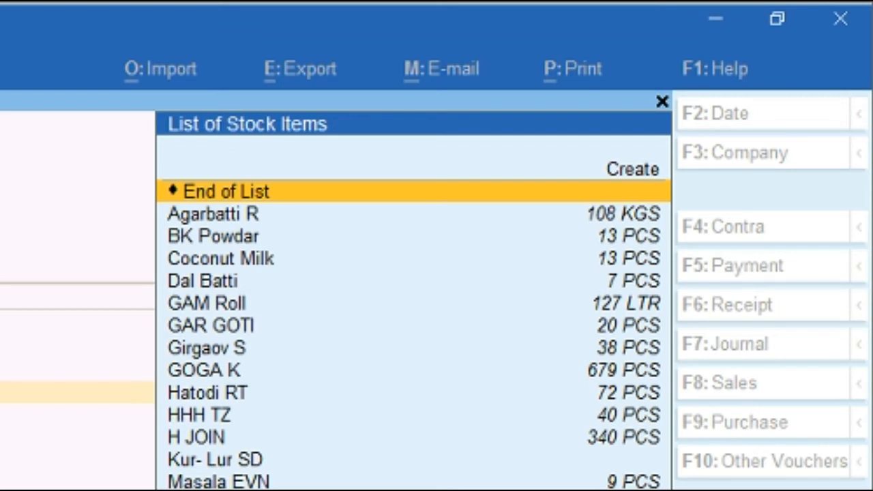
{"action": "key", "text": "Up"}
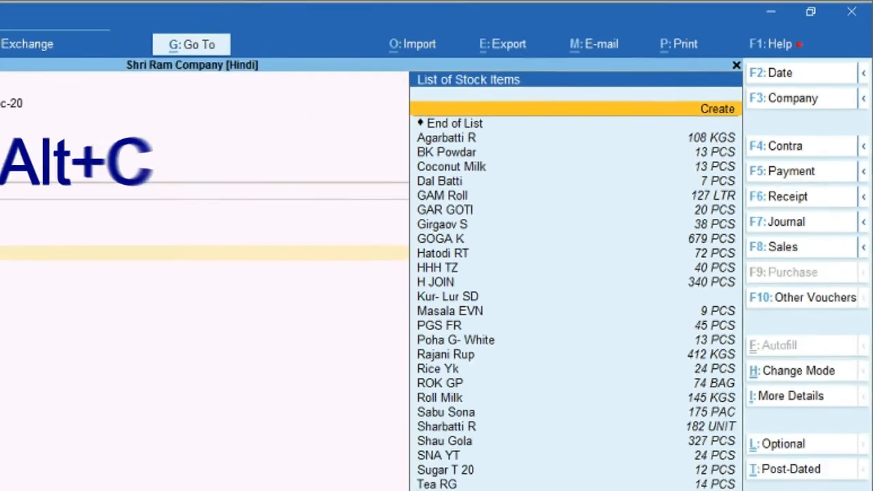
{"action": "key", "text": "alt+c"}
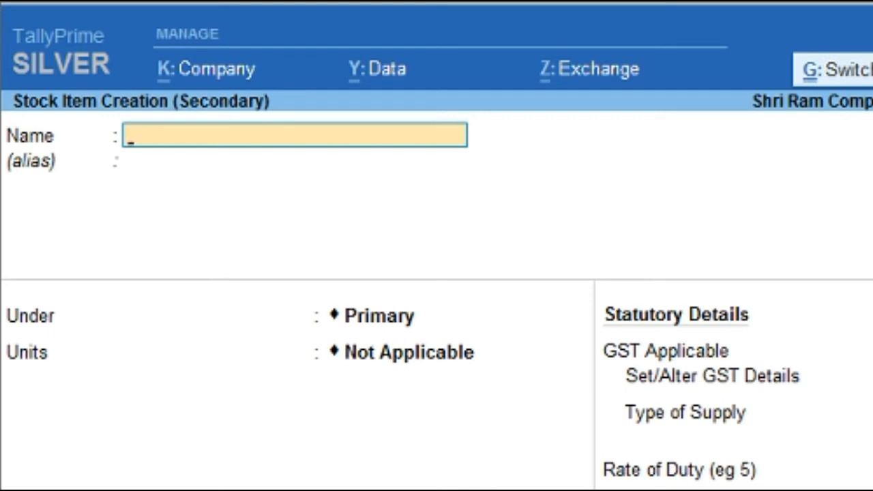
{"action": "key", "text": "ctrl+v"}
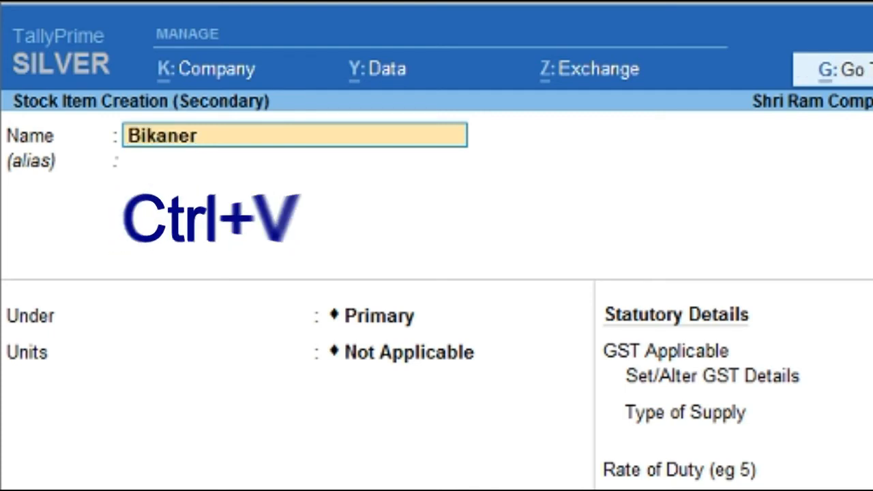
{"action": "key", "text": "Return"}
{"action": "key", "text": "Return"}
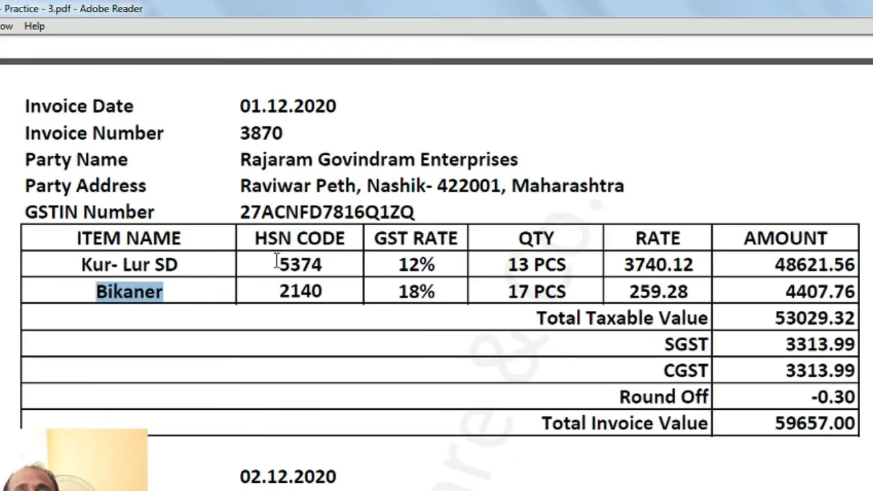
Step: Check Bikaner's GST rate in the invoice PDF and place the stock item under the group Items @ 18 %
{"action": "left_click_drag", "start_coordinate": [399, 291], "coordinate": [419, 291]}
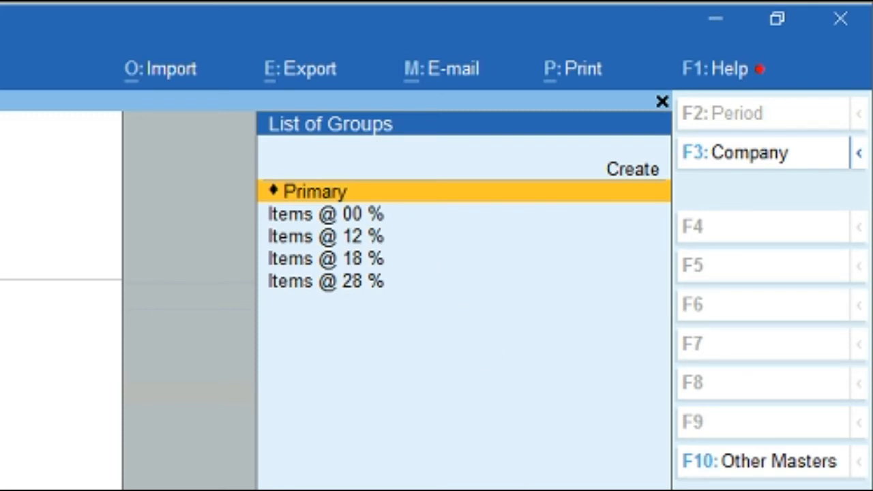
{"action": "key", "text": "Down"}
{"action": "key", "text": "Down"}
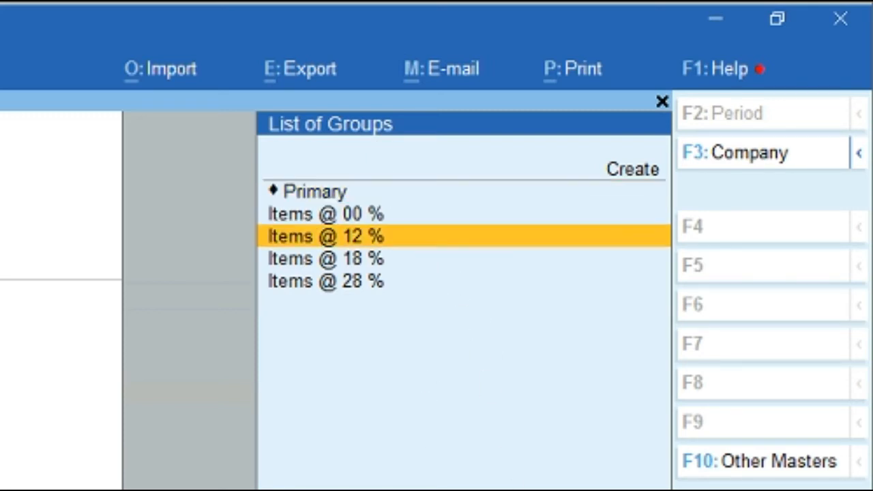
{"action": "key", "text": "Down"}
{"action": "key", "text": "Down"}
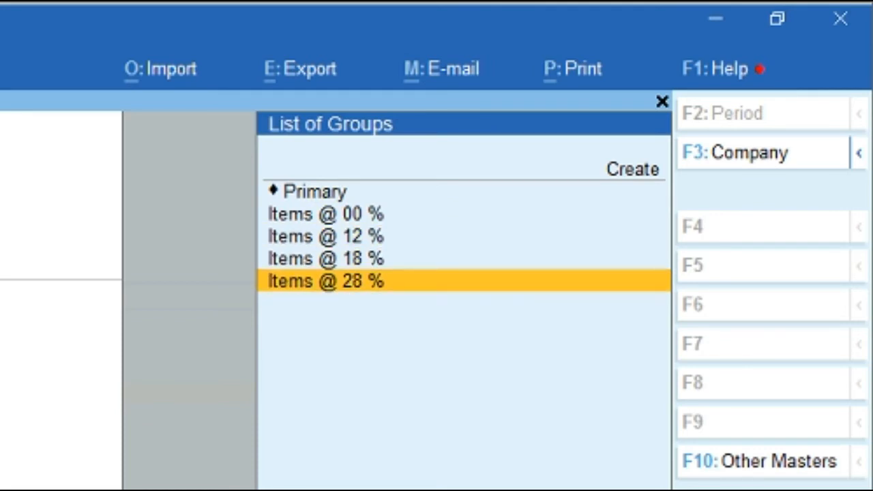
{"action": "key", "text": "Up"}
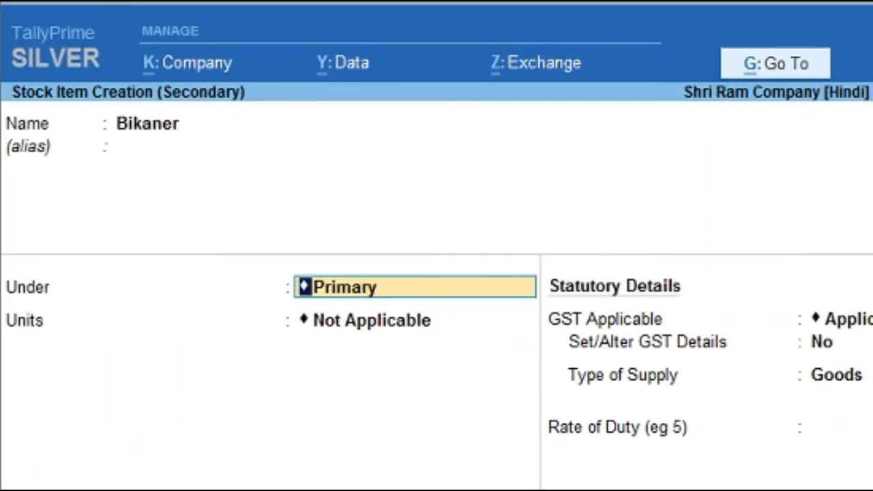
{"action": "key", "text": "Return"}
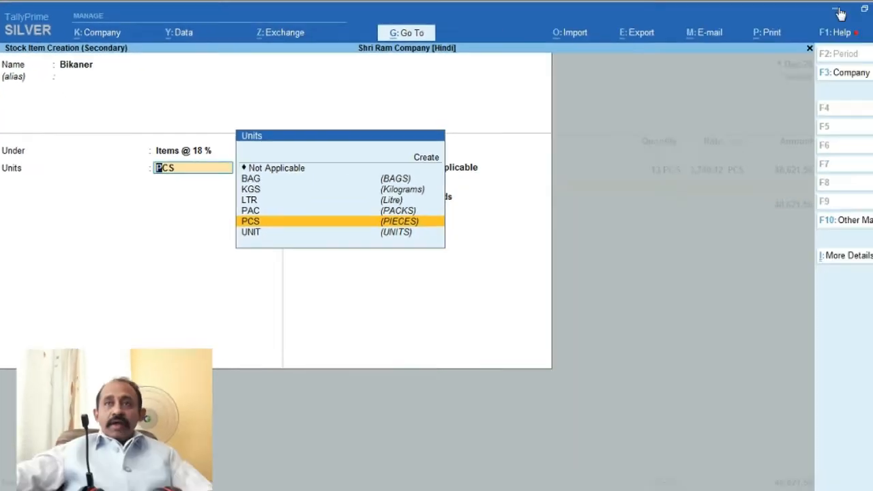
Step: Check Bikaner's unit in the invoice PDF and set the stock item's unit to PCS
{"action": "left_click", "coordinate": [838, 9]}
{"action": "left_click_drag", "start_coordinate": [530, 293], "coordinate": [566, 293]}
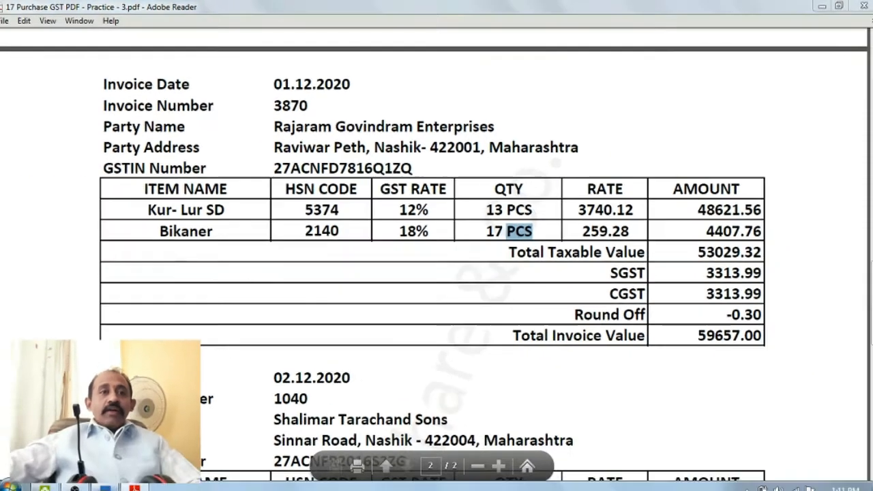
{"action": "key", "text": "alt+Tab"}
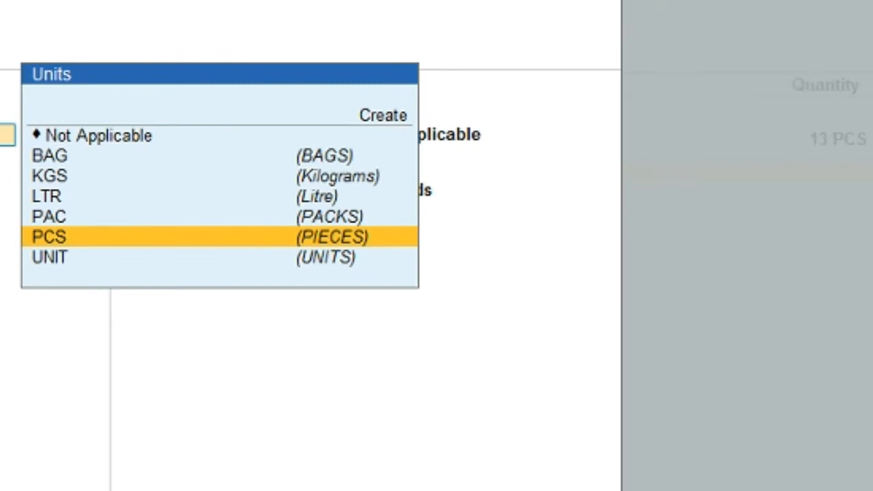
{"action": "key", "text": "Return"}
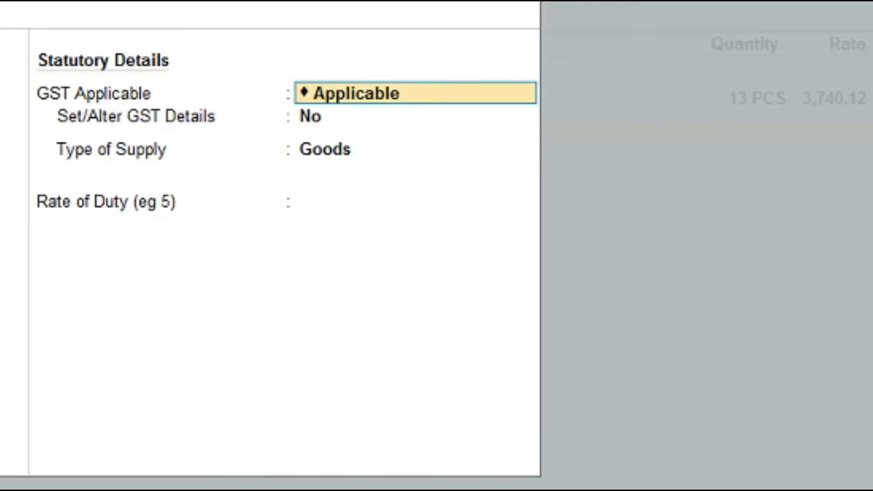
Step: Keep GST as Applicable, set Set/Alter GST Details to Yes for Bikaner, and leave the HSN/SAC description blank
{"action": "key", "text": "Return"}
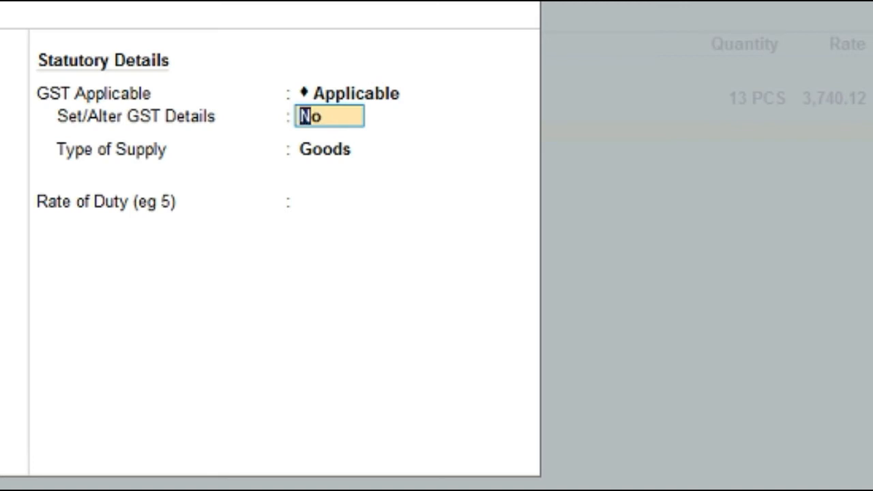
{"action": "type", "text": "y"}
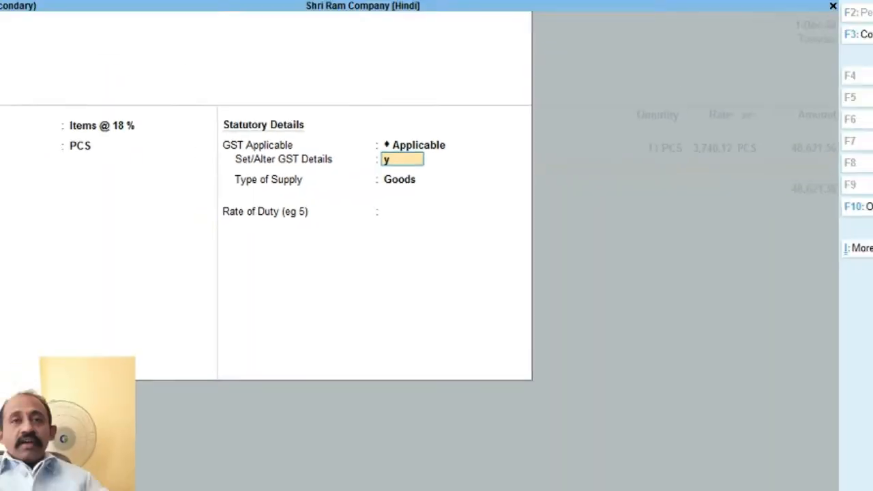
{"action": "key", "text": "Return"}
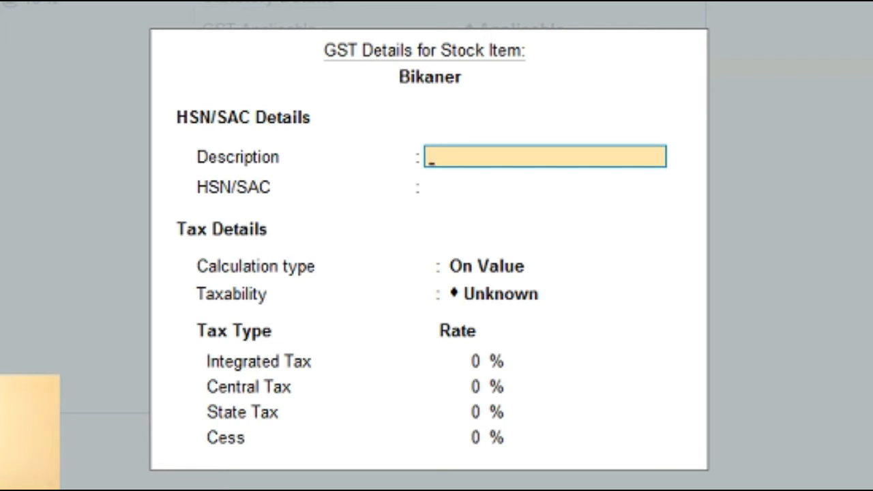
{"action": "key", "text": "Return"}
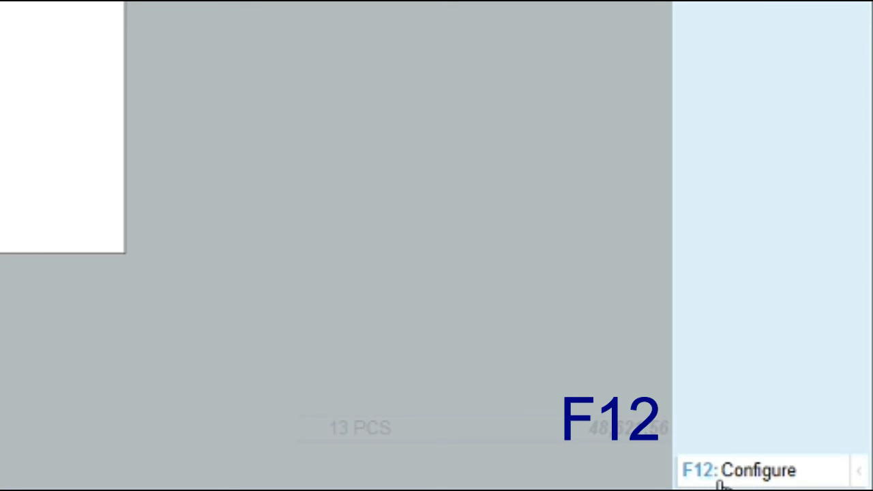
Step: Review the GST details configuration, including Allow HSN/SAC details and Show all GST Tax Types, and keep every option as set
{"action": "key", "text": "F12"}
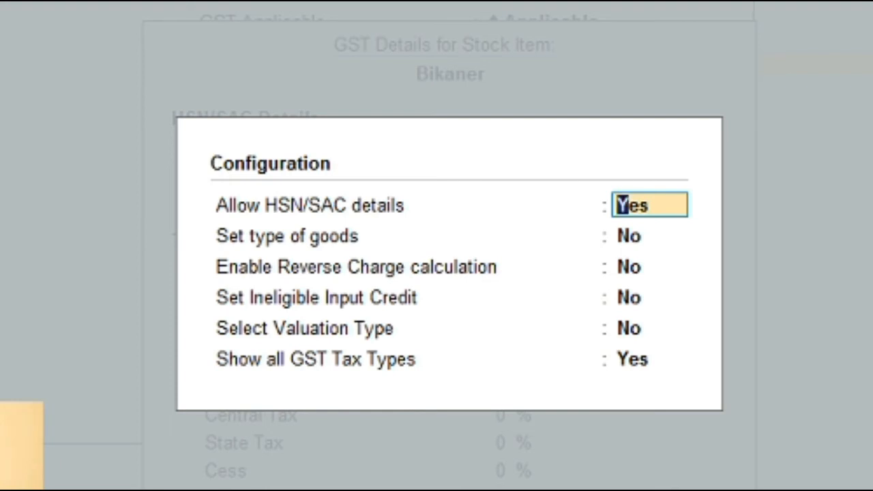
{"action": "key", "text": "Return"}
{"action": "key", "text": "Return"}
{"action": "key", "text": "Return"}
{"action": "key", "text": "Return"}
{"action": "key", "text": "Return"}
{"action": "key", "text": "Return"}
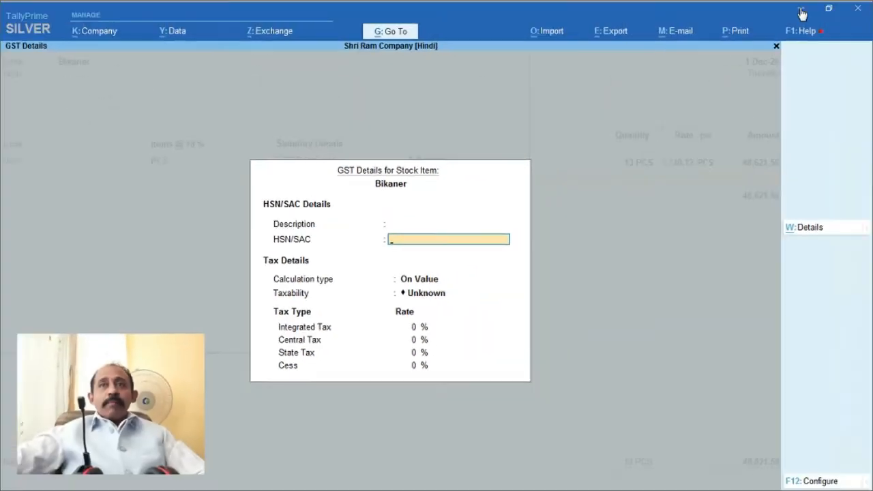
Step: Check Bikaner's HSN code in the invoice PDF and set the stock item's HSN/SAC to 2140
{"action": "left_click", "coordinate": [800, 11]}
{"action": "left_click_drag", "start_coordinate": [269, 289], "coordinate": [331, 290]}
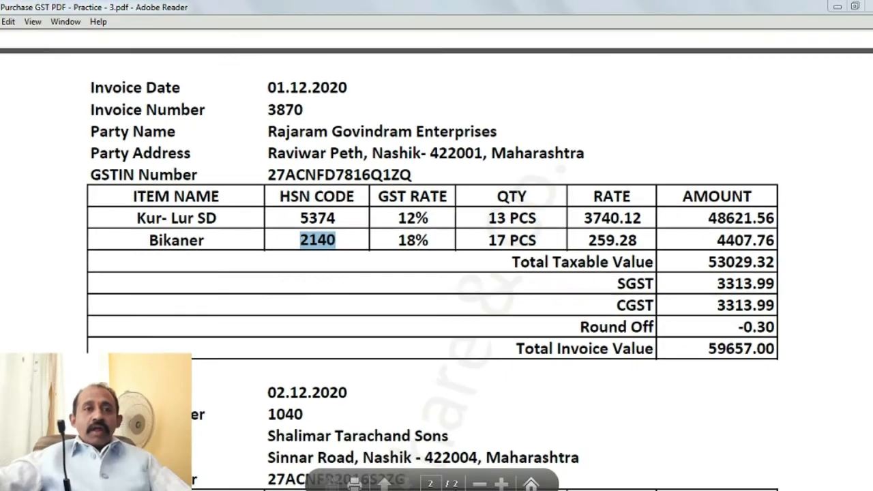
{"action": "key", "text": "alt+Tab"}
{"action": "type", "text": "2140"}
{"action": "key", "text": "Return"}
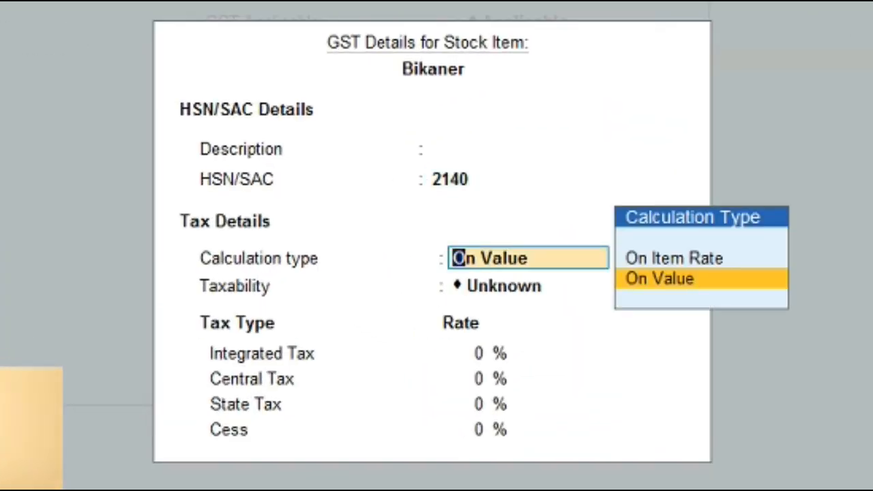
Step: Keep Bikaner's calculation type On Value, set taxability to Taxable with 18 % Integrated Tax, and accept the GST details
{"action": "key", "text": "Return"}
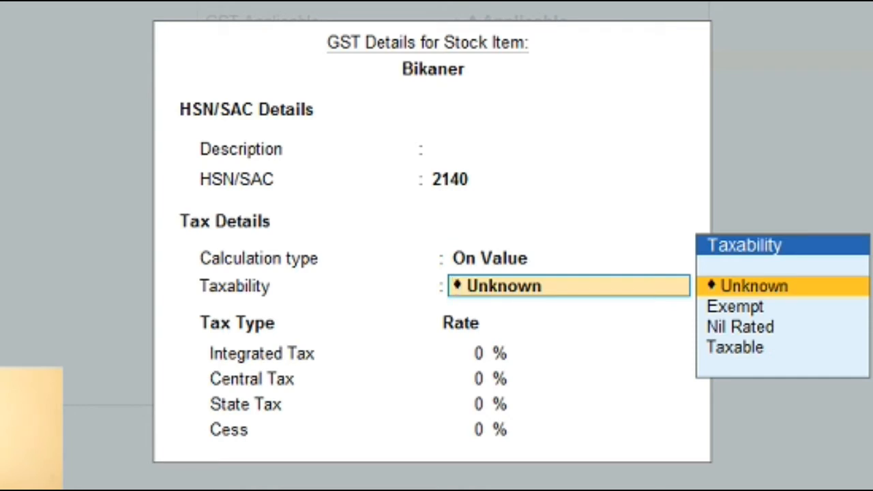
{"action": "key", "text": "Down"}
{"action": "key", "text": "Down"}
{"action": "key", "text": "Down"}
{"action": "key", "text": "Return"}
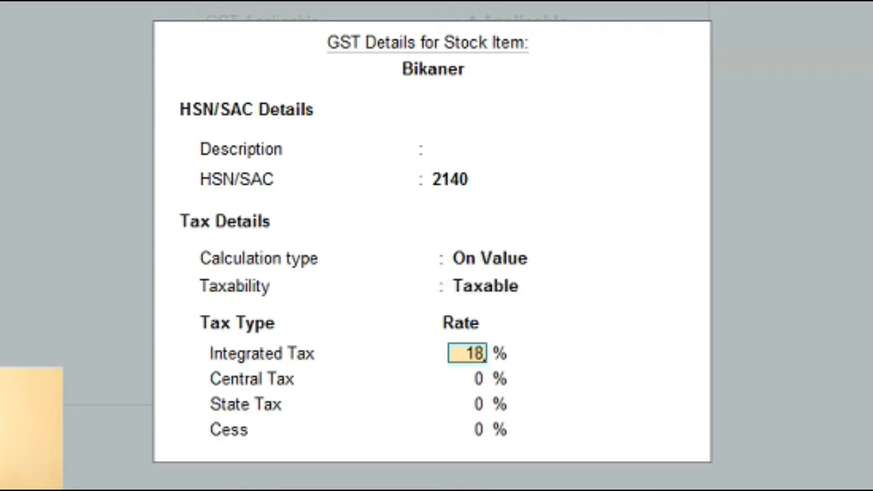
{"action": "key", "text": "Return"}
{"action": "key", "text": "Return"}
{"action": "key", "text": "Return"}
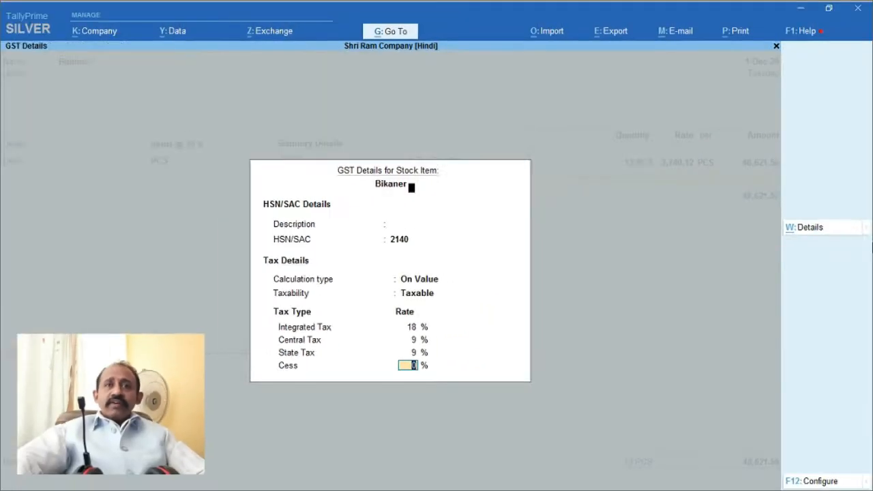
{"action": "key", "text": "Return"}
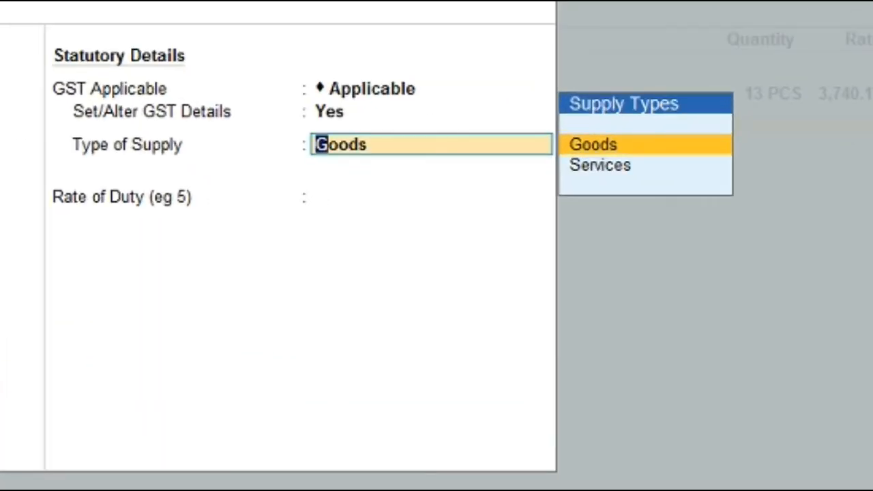
Step: Keep Bikaner's Type of Supply as Goods and set Rate of Duty to 0
{"action": "key", "text": "Return"}
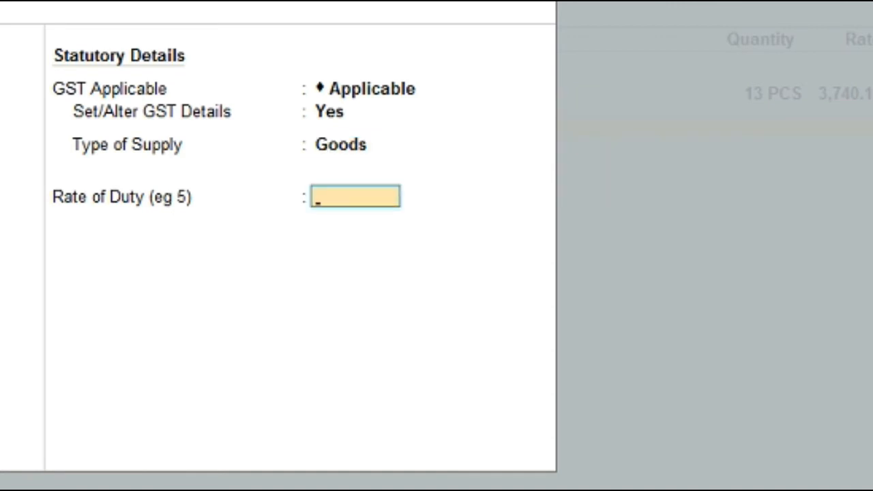
{"action": "type", "text": "0"}
{"action": "key", "text": "Return"}
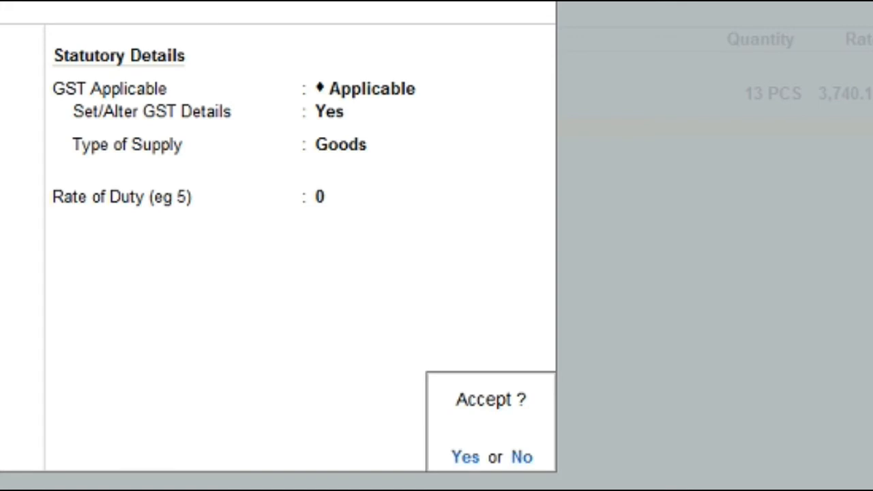
Step: Verify Bikaner's GST rate in the invoice PDF and save the new stock item
{"action": "key", "text": "alt+Tab"}
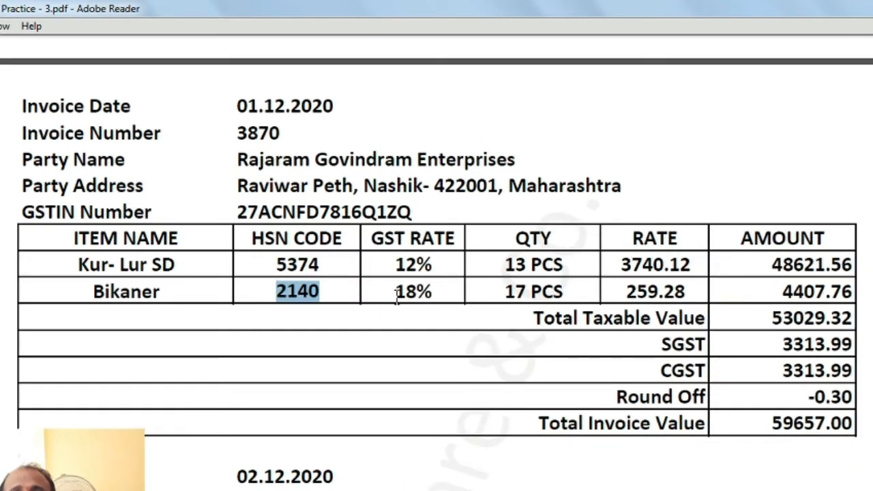
{"action": "left_click_drag", "start_coordinate": [396, 294], "coordinate": [416, 293]}
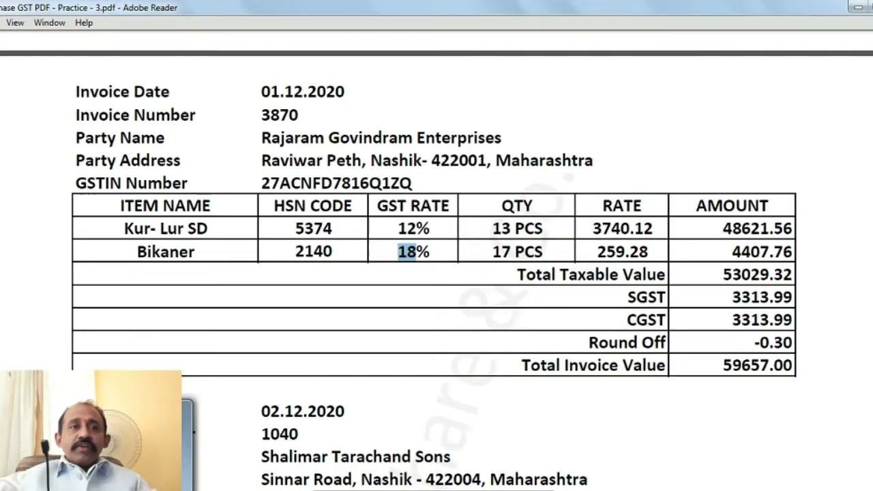
{"action": "key", "text": "alt+Tab"}
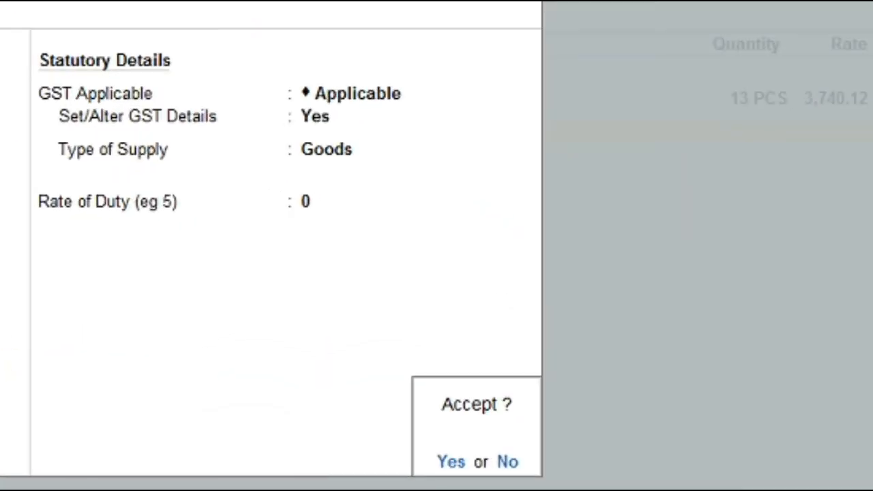
{"action": "key", "text": "Return"}
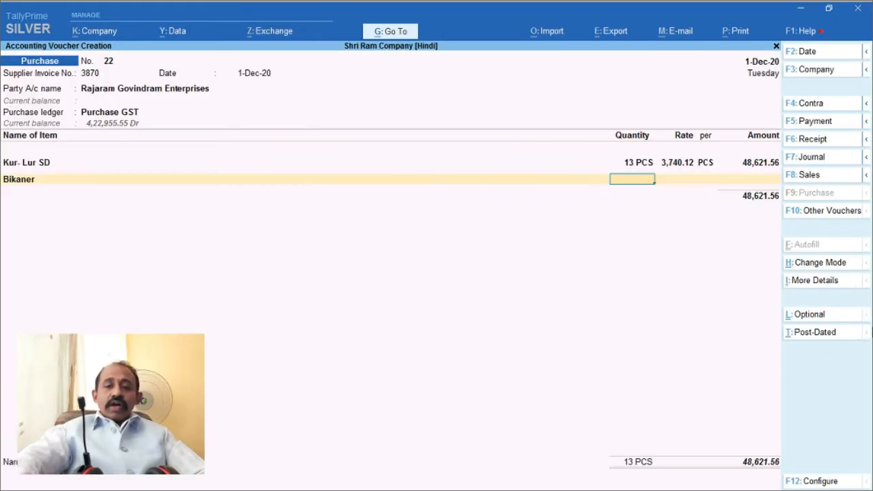
Step: Keep Bikaner as the second item and enter its quantity 17 PCS and rate 259.28 per PCS from the invoice PDF
{"action": "key", "text": "BackSpace"}
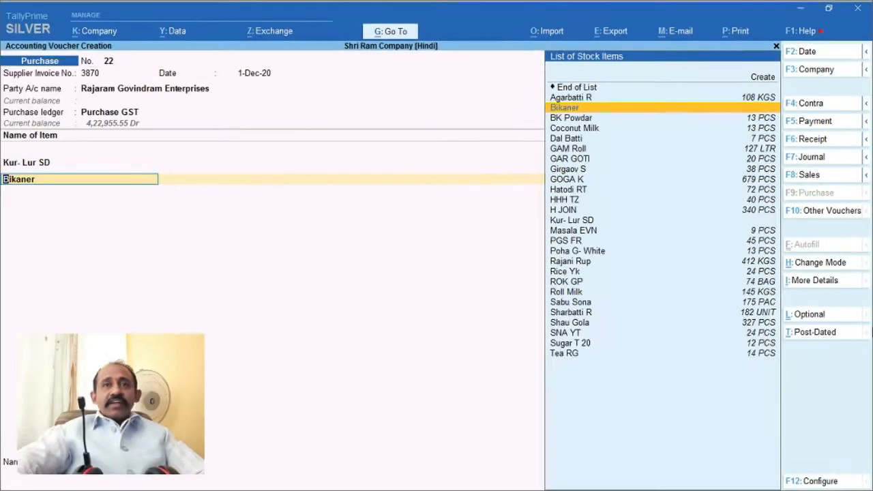
{"action": "key", "text": "Return"}
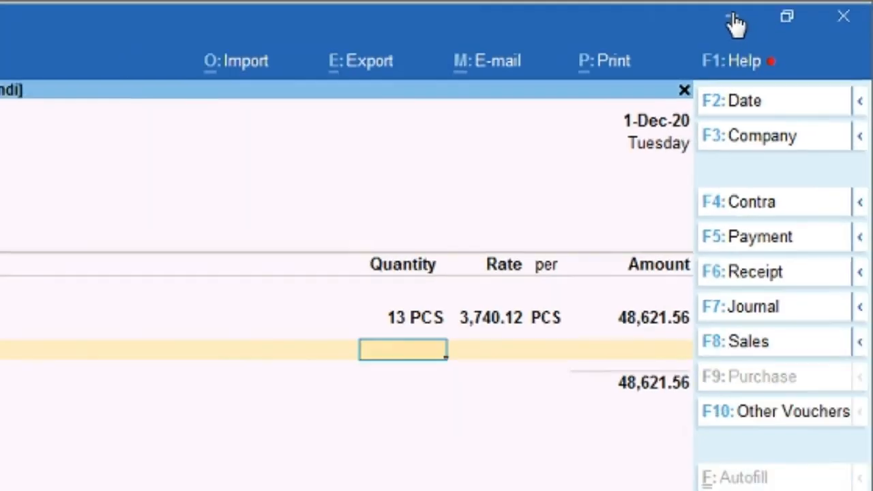
{"action": "left_click", "coordinate": [715, 19]}
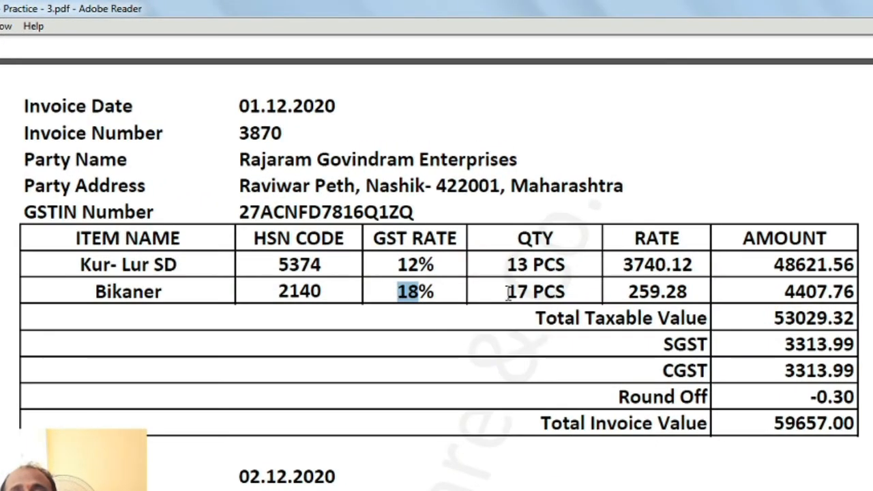
{"action": "left_click_drag", "start_coordinate": [507, 291], "coordinate": [530, 292]}
{"action": "left_click_drag", "start_coordinate": [624, 291], "coordinate": [688, 292]}
{"action": "key", "text": "ctrl+c"}
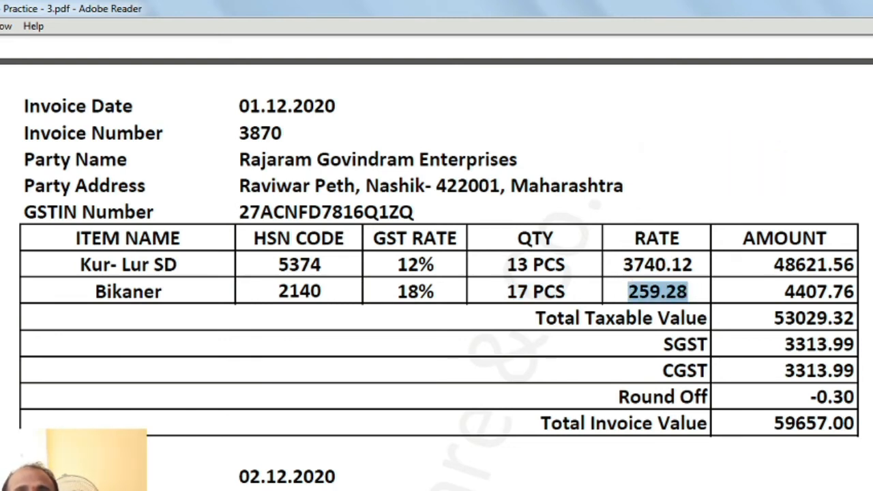
{"action": "key", "text": "alt+Tab"}
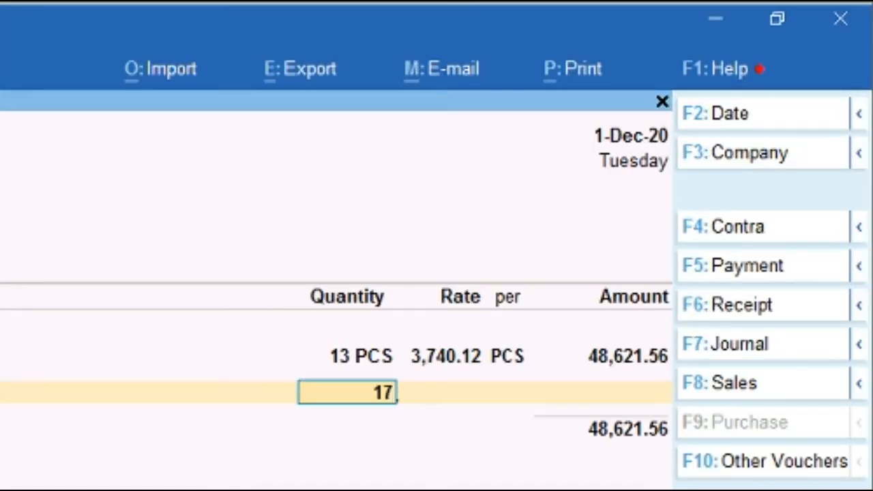
{"action": "type", "text": "17"}
{"action": "key", "text": "Return"}
{"action": "key", "text": "ctrl+v"}
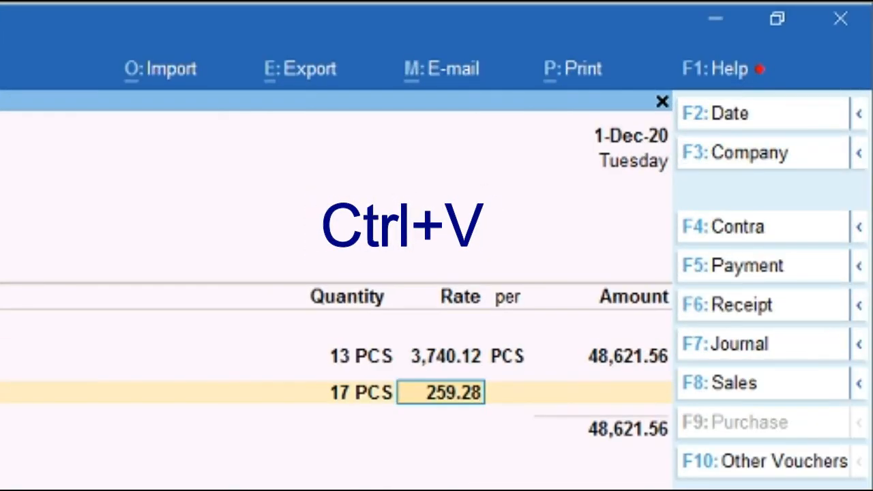
{"action": "key", "text": "Return"}
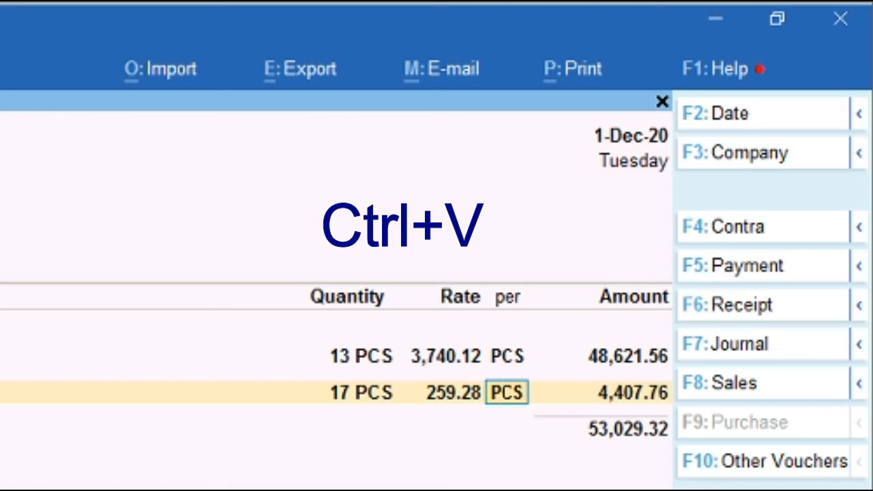
{"action": "key", "text": "Return"}
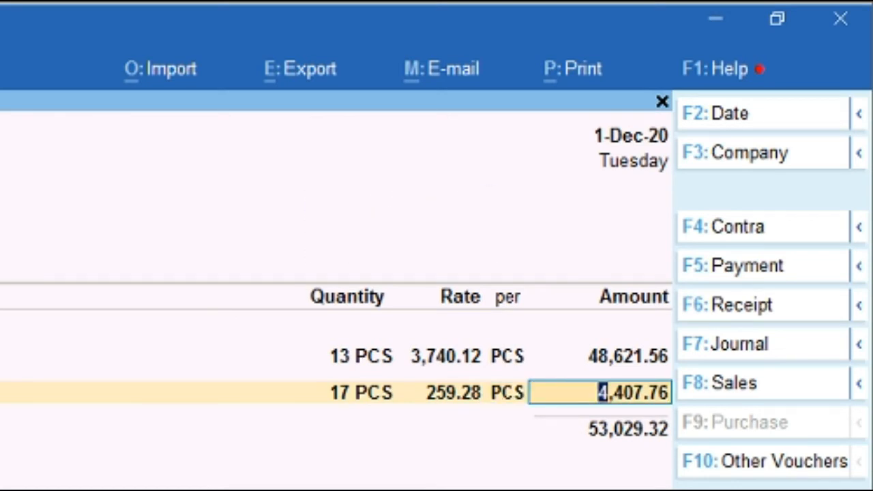
Step: Compare Bikaner's amount and the total taxable value with the invoice PDF, accept the amount, and end the item list
{"action": "left_click", "coordinate": [715, 19]}
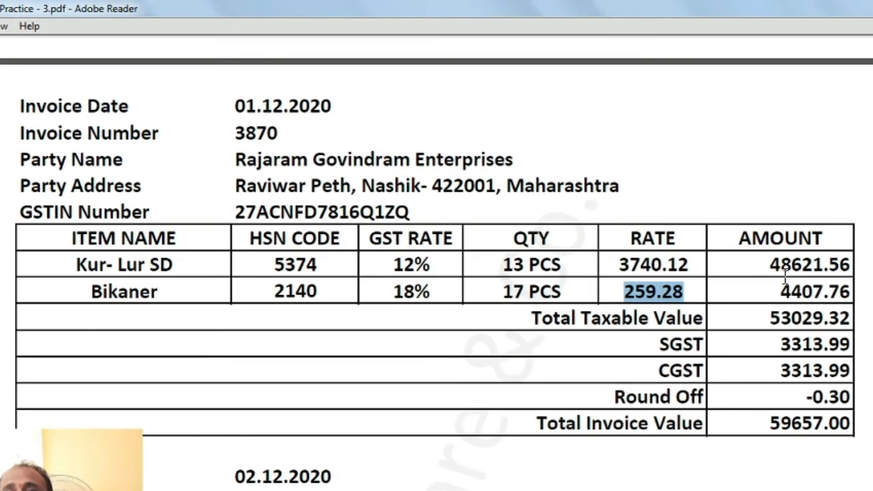
{"action": "left_click_drag", "start_coordinate": [703, 230], "coordinate": [775, 229]}
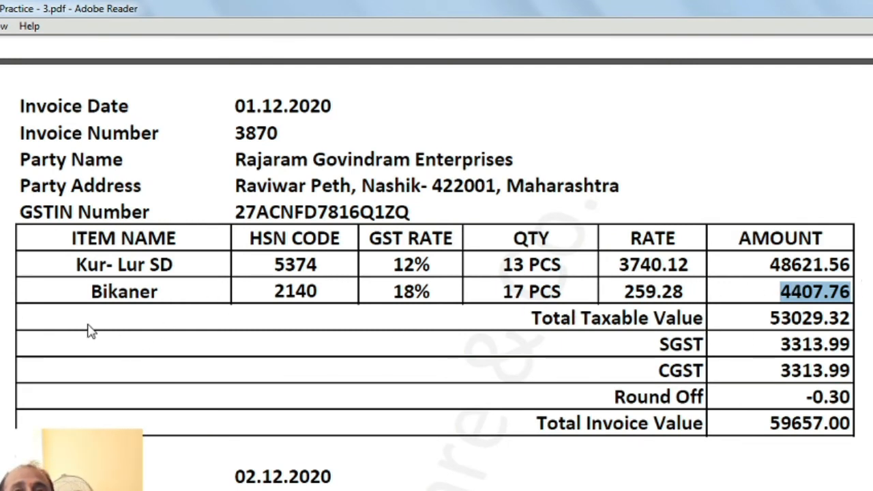
{"action": "left_click_drag", "start_coordinate": [514, 313], "coordinate": [669, 326]}
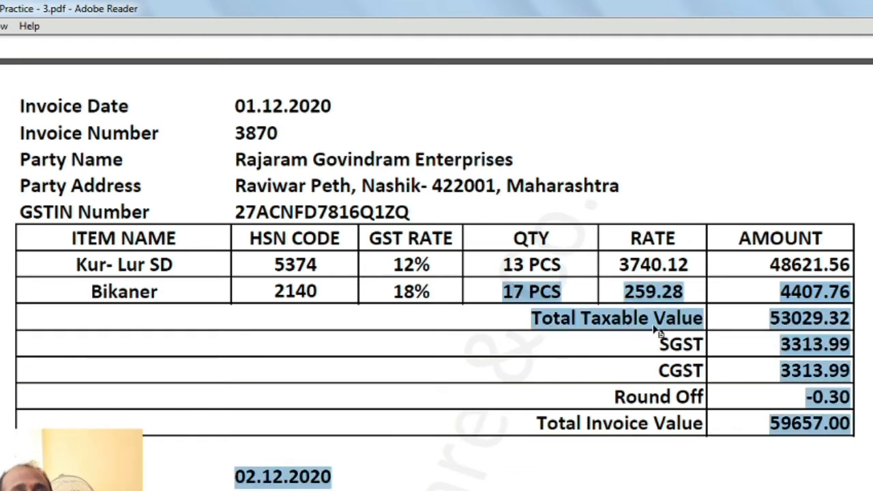
{"action": "left_click_drag", "start_coordinate": [530, 318], "coordinate": [852, 318]}
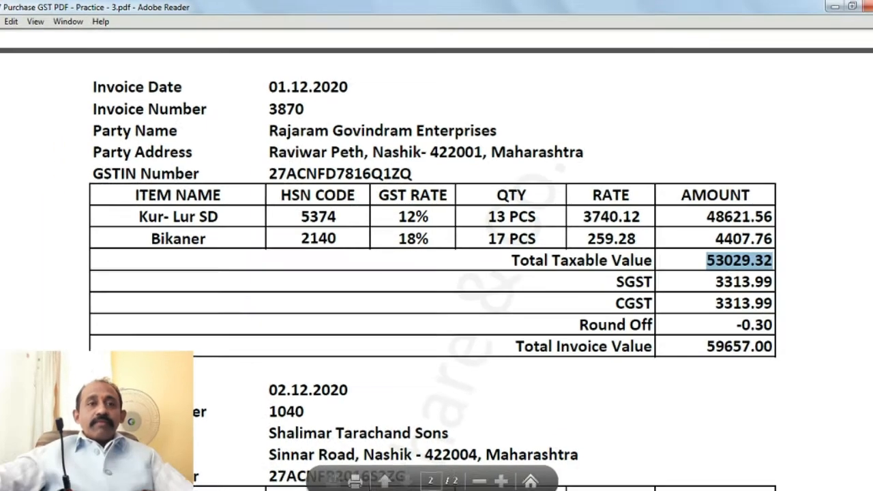
{"action": "key", "text": "alt+Tab"}
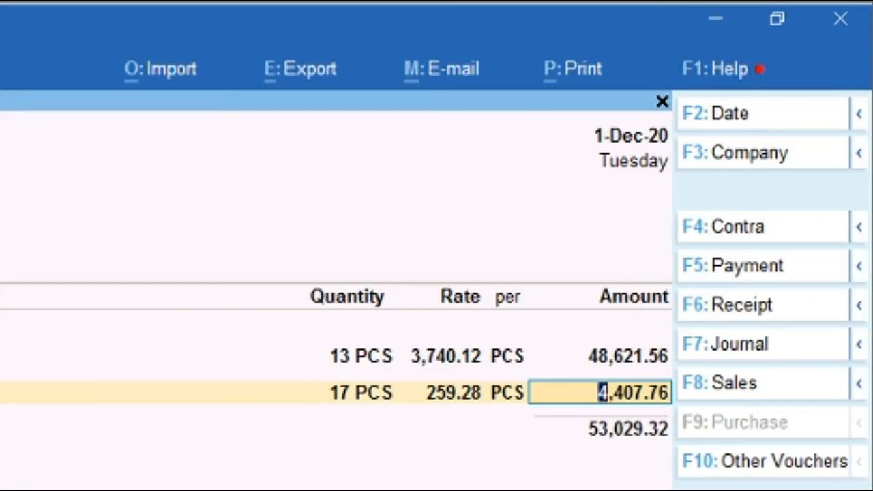
{"action": "key", "text": "Return"}
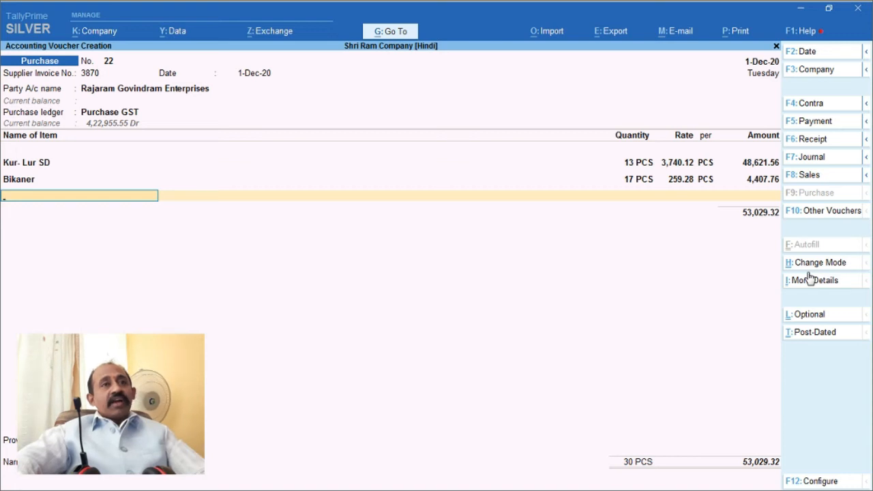
{"action": "key", "text": "Return"}
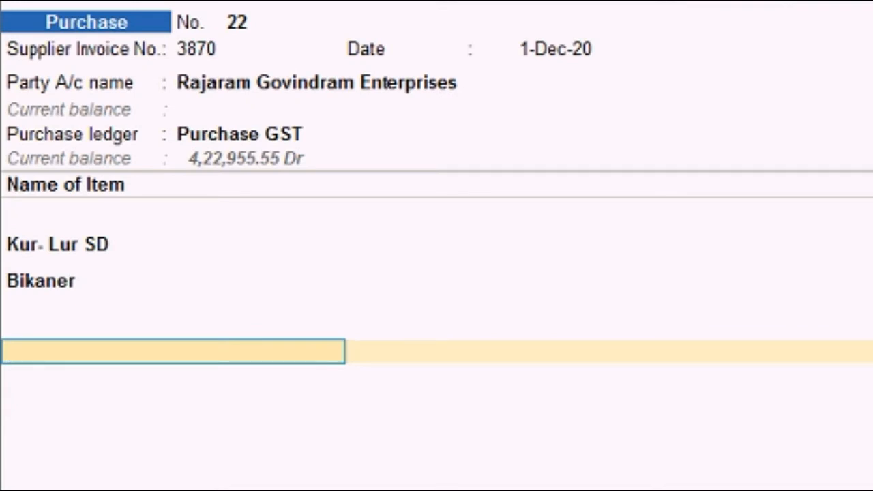
Step: Review the SGST, CGST and Round Off lines of invoice 3870 in the PDF
{"action": "key", "text": "alt+Tab"}
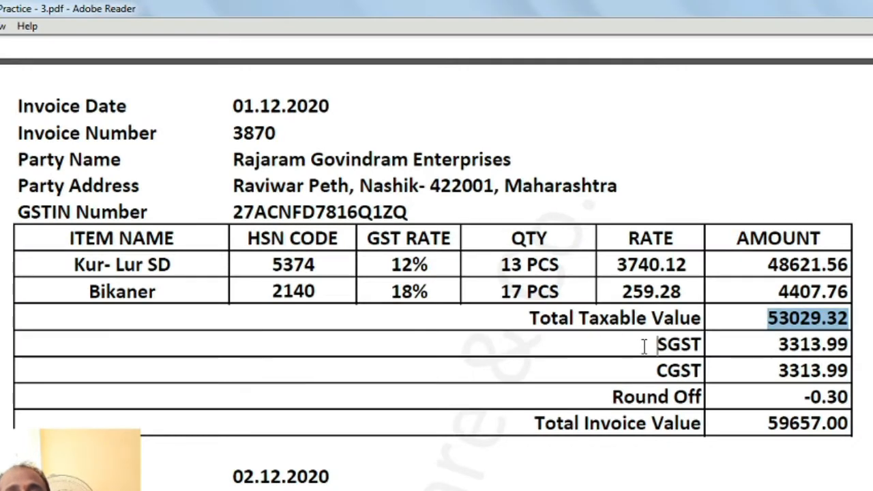
{"action": "left_click_drag", "start_coordinate": [643, 345], "coordinate": [702, 346]}
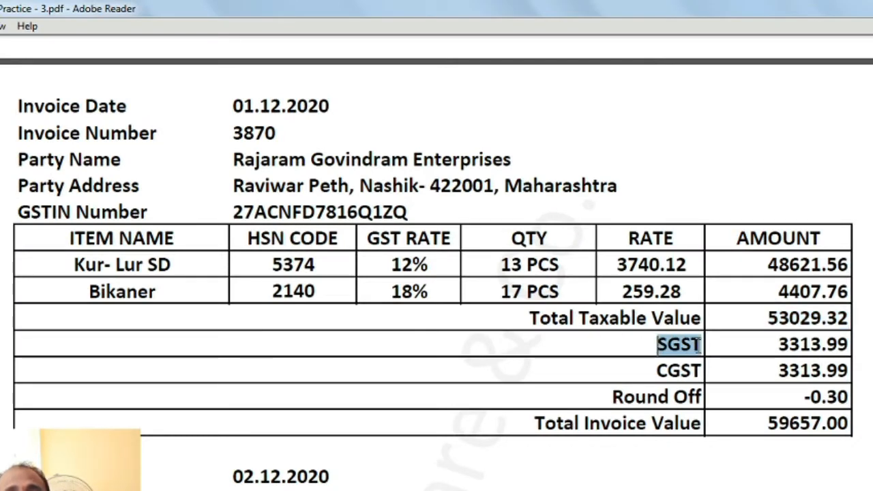
{"action": "left_click_drag", "start_coordinate": [656, 371], "coordinate": [702, 370]}
{"action": "left_click_drag", "start_coordinate": [611, 397], "coordinate": [697, 397]}
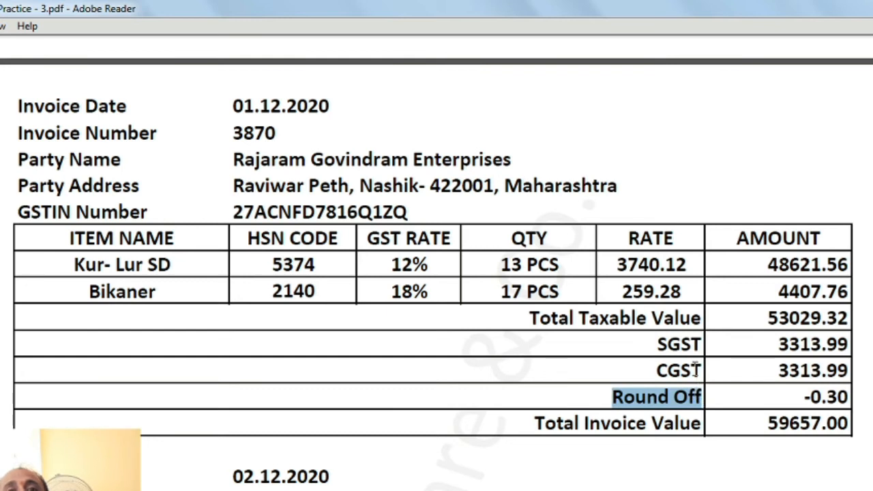
Step: Add the SGST ledger below the items and check its amount against the invoice PDF
{"action": "left_click_drag", "start_coordinate": [656, 344], "coordinate": [702, 344]}
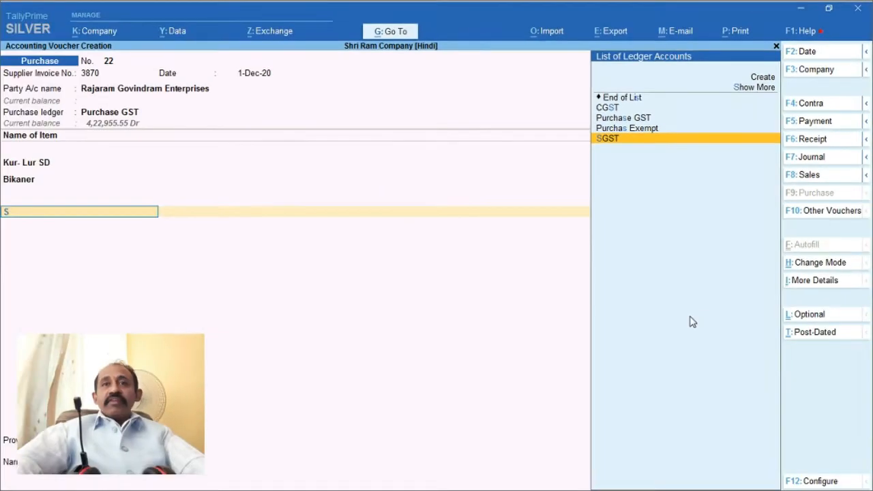
{"action": "key", "text": "Return"}
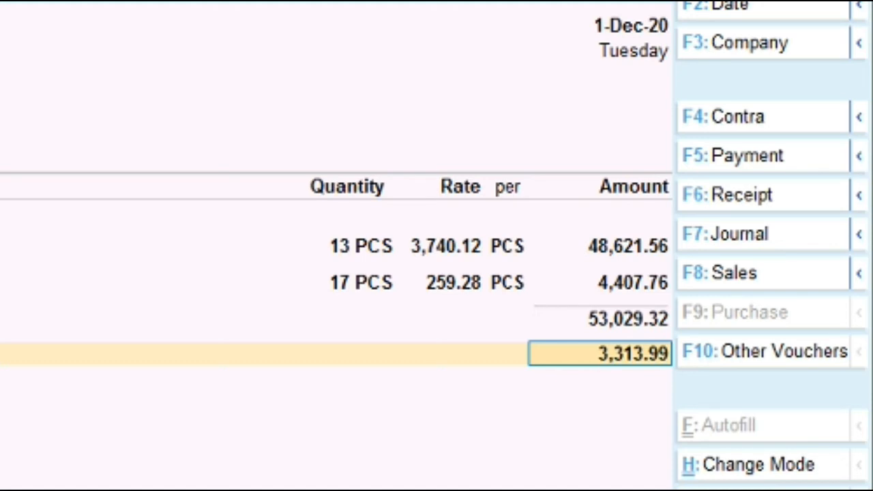
{"action": "key", "text": "Return"}
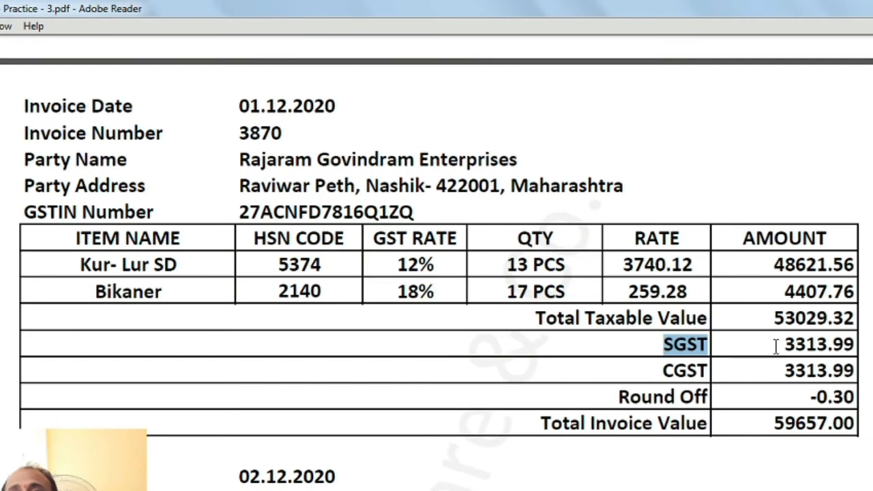
{"action": "left_click_drag", "start_coordinate": [784, 344], "coordinate": [856, 344]}
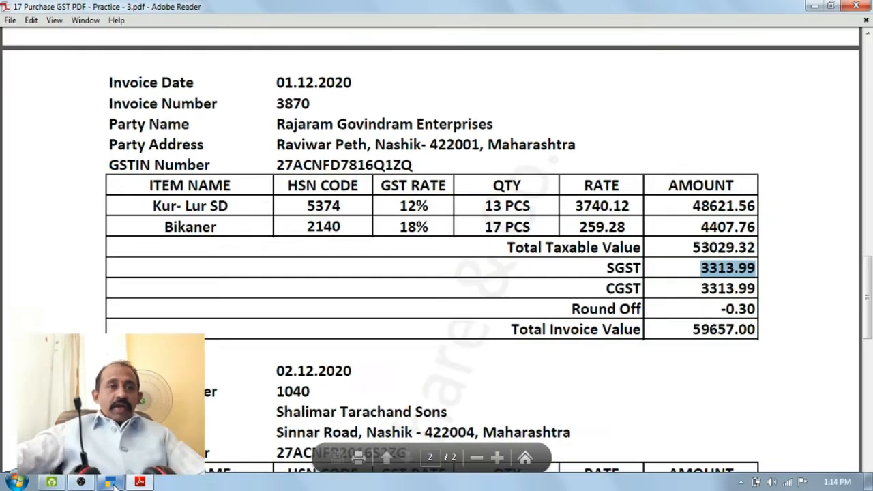
{"action": "left_click", "coordinate": [111, 482]}
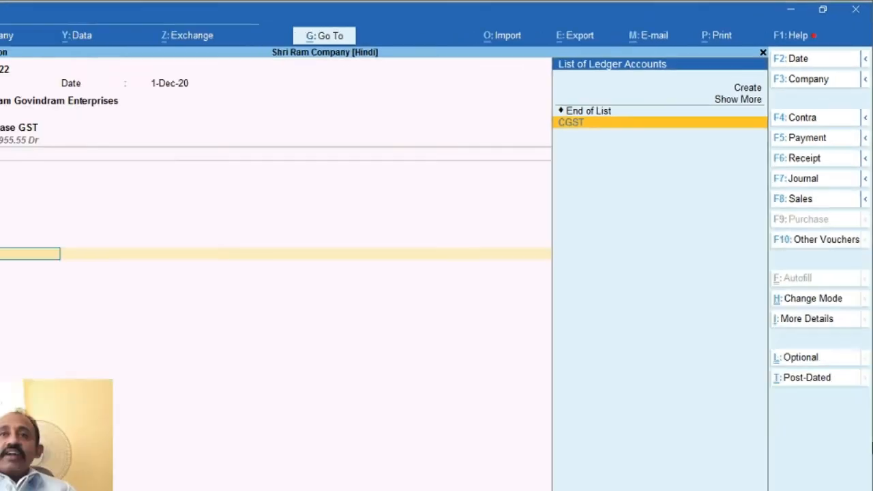
Step: Add the CGST ledger with its calculated amount, then the Round Off ledger after checking that line in the invoice PDF
{"action": "key", "text": "Return"}
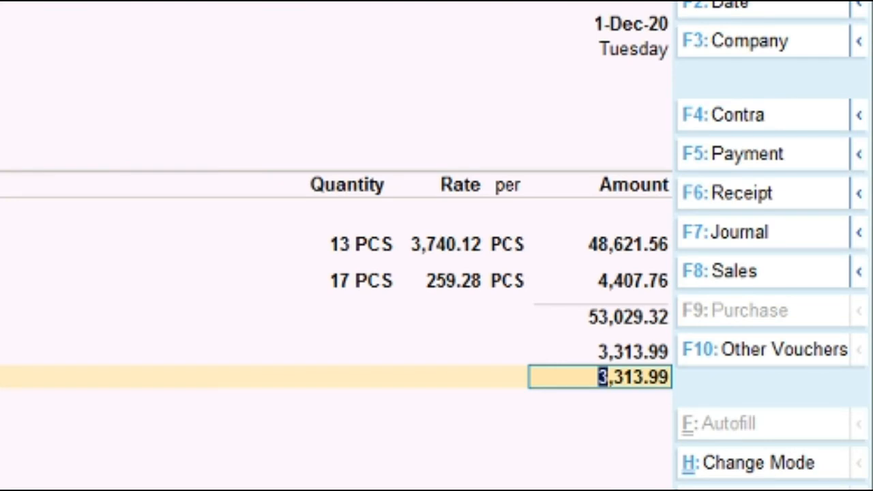
{"action": "key", "text": "Return"}
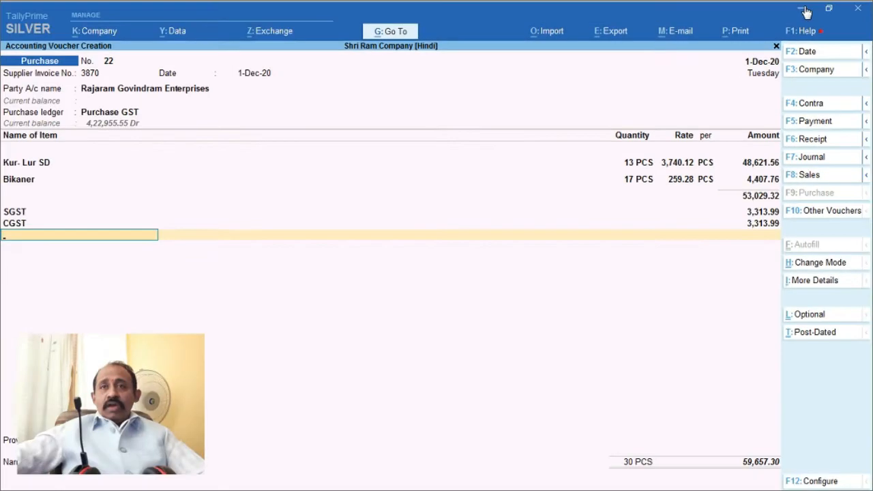
{"action": "left_click", "coordinate": [805, 10]}
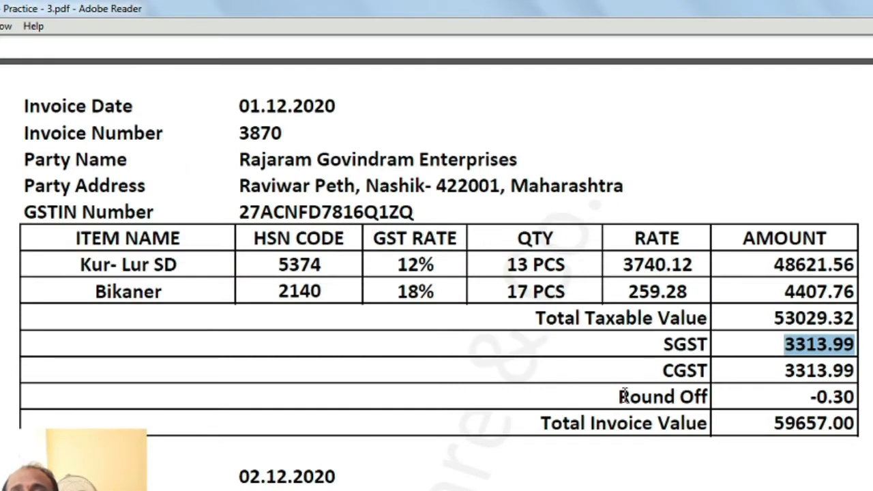
{"action": "left_click_drag", "start_coordinate": [620, 396], "coordinate": [687, 397]}
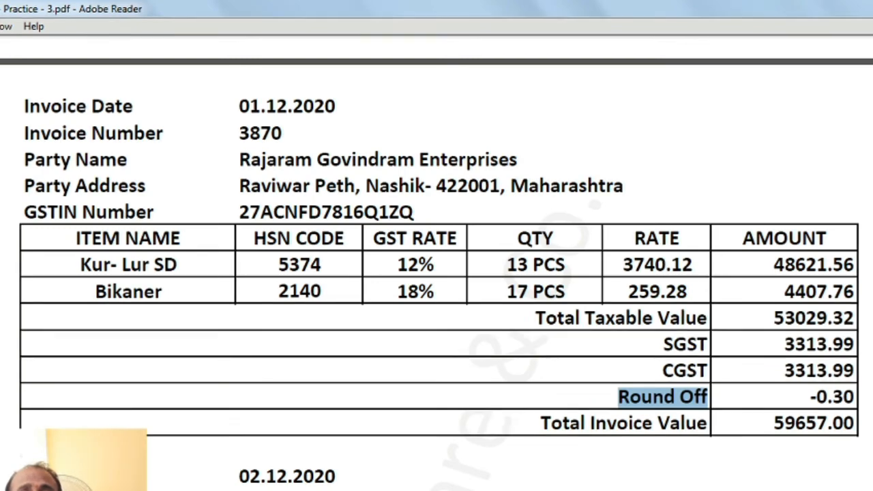
{"action": "key", "text": "alt+Tab"}
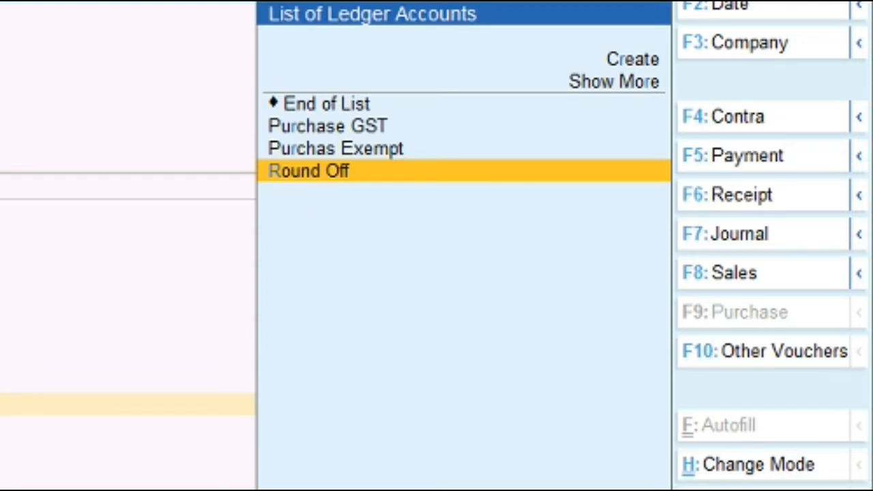
{"action": "key", "text": "Return"}
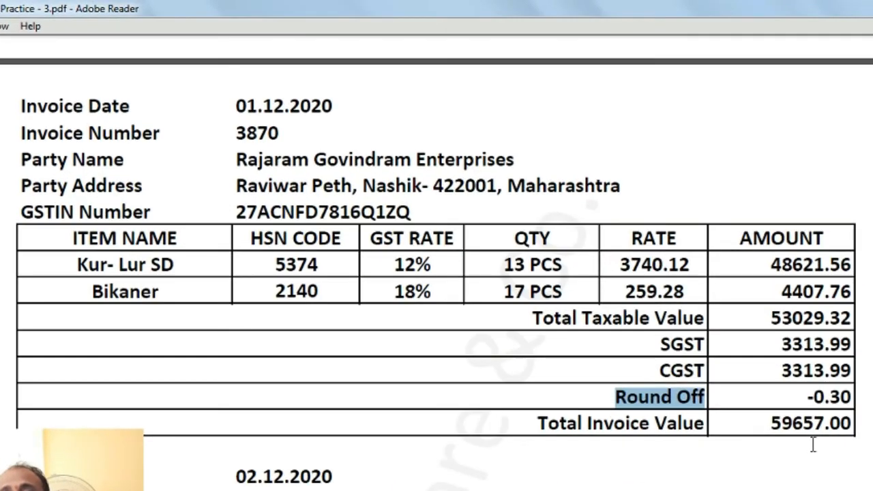
Step: Check the total invoice value of invoice 3870 in the PDF against the voucher total and accept the round-off amount
{"action": "left_click", "coordinate": [774, 423]}
{"action": "left_click_drag", "start_coordinate": [775, 423], "coordinate": [853, 423]}
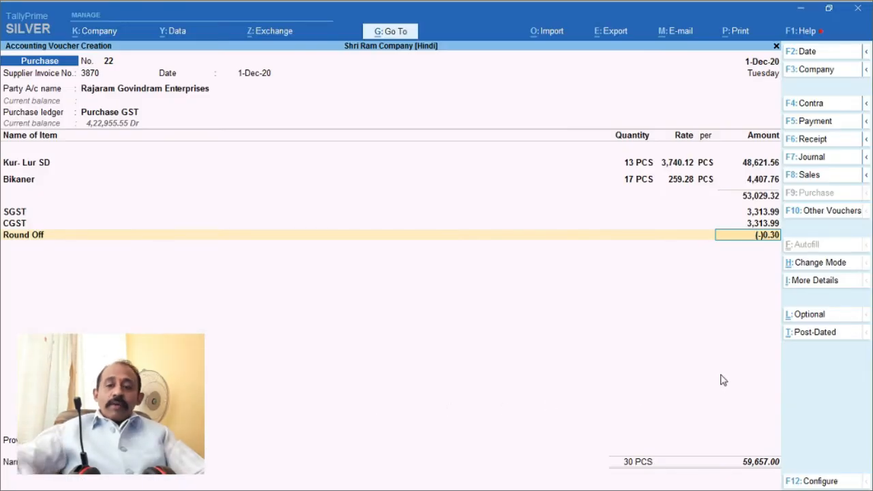
{"action": "key", "text": "Return"}
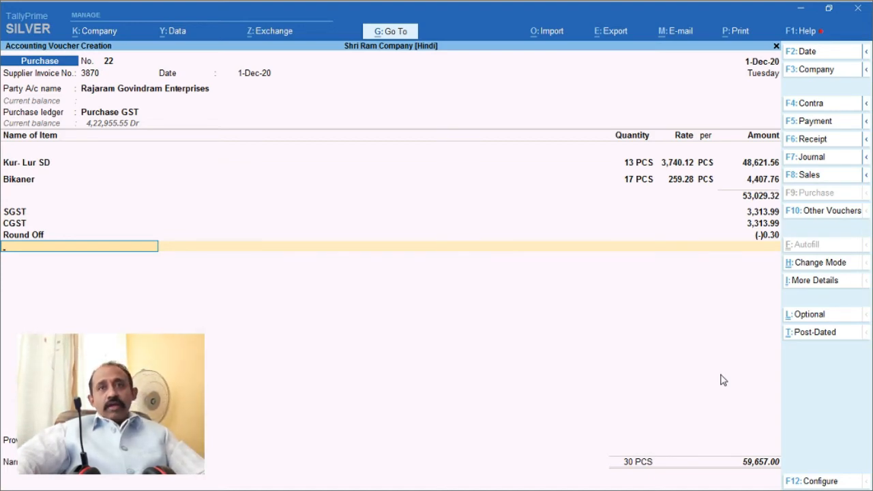
Step: End the ledger list, accept the additional e-way bill details as they are, and save the voucher without a narration
{"action": "key", "text": "Return"}
{"action": "key", "text": "Return"}
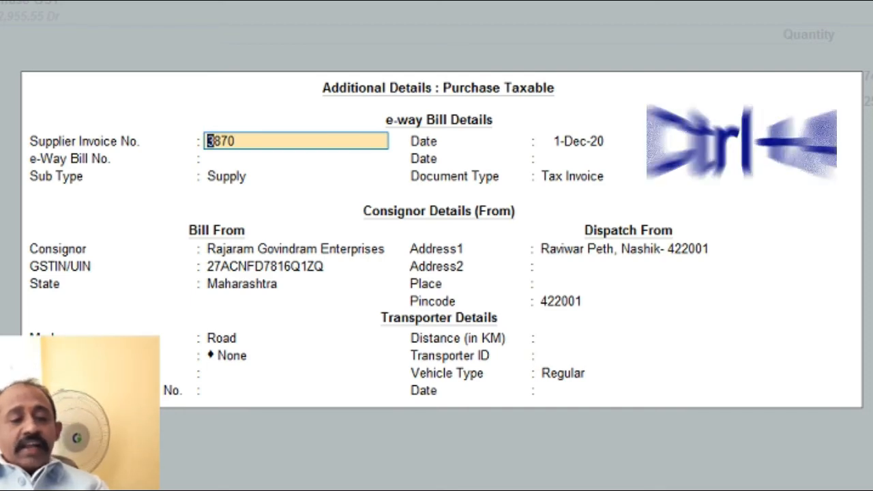
{"action": "key", "text": "ctrl+a"}
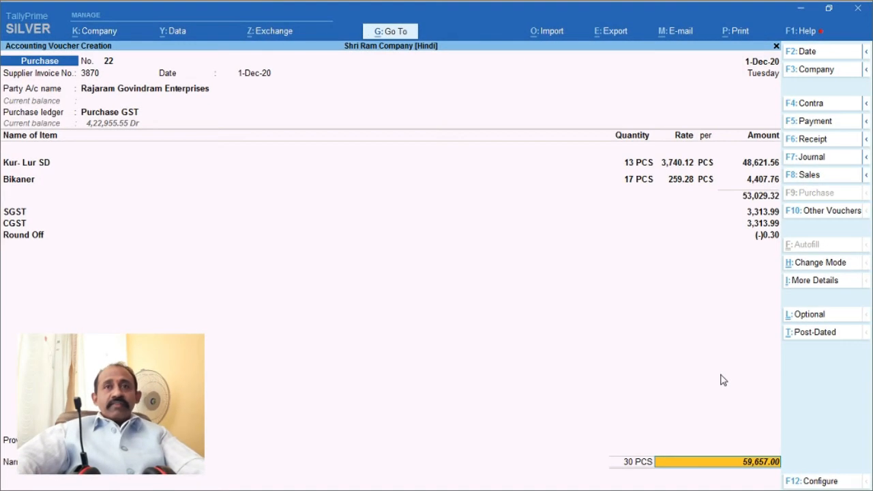
{"action": "key", "text": "Return"}
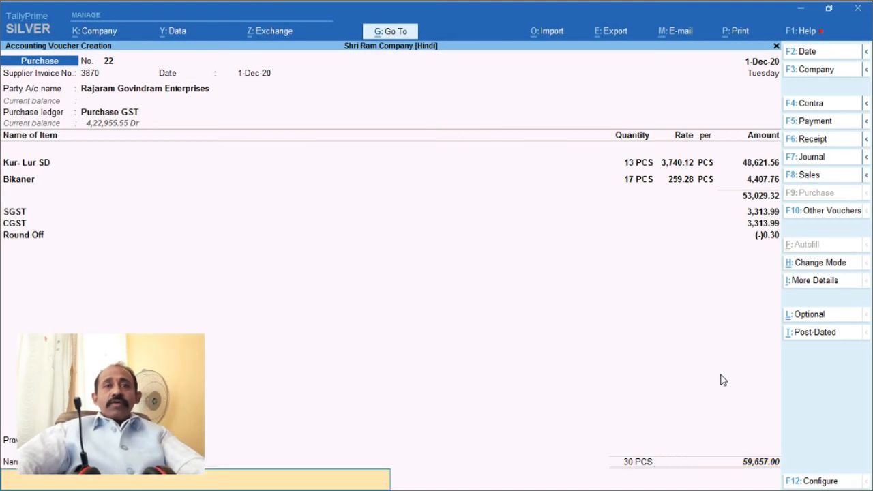
{"action": "key", "text": "Return"}
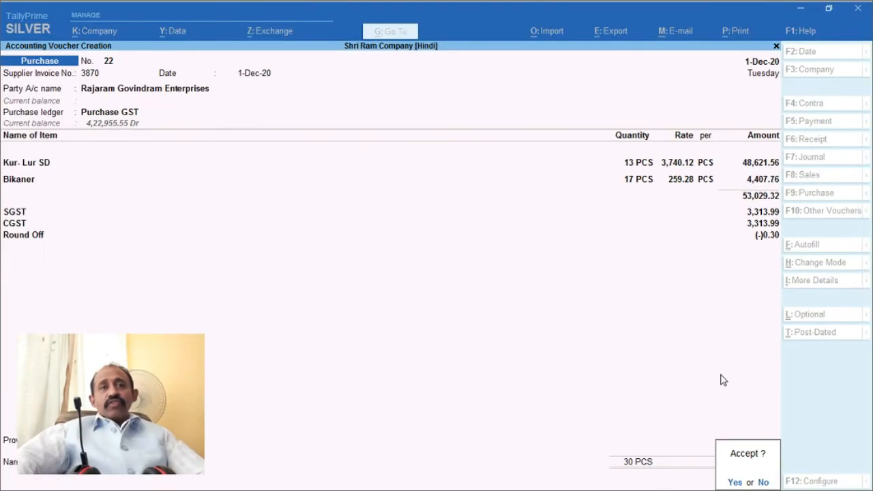
{"action": "key", "text": "Return"}
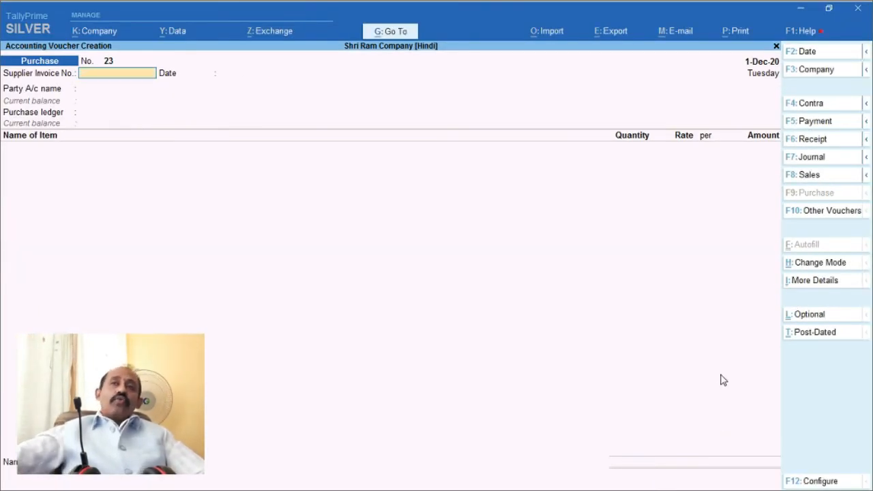
Step: Find the date of invoice 1040 in the PDF and set the new purchase voucher's date to 2.12
{"action": "left_click", "coordinate": [803, 12]}
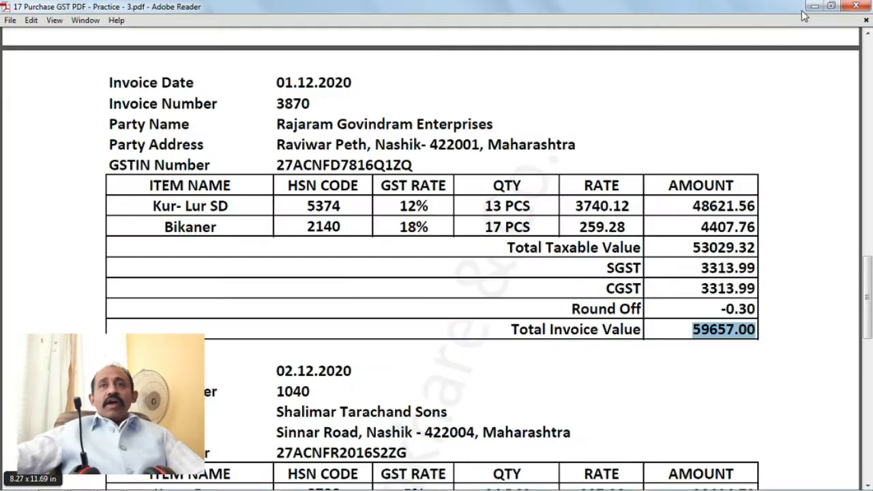
{"action": "scroll", "coordinate": [359, 207], "scroll_direction": "down", "scroll_amount": 5}
{"action": "scroll", "coordinate": [360, 206], "scroll_direction": "down", "scroll_amount": 3}
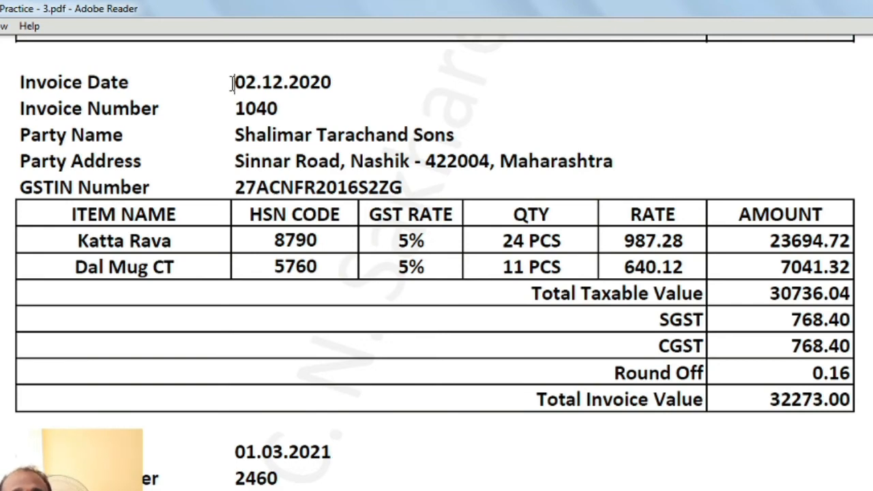
{"action": "left_click_drag", "start_coordinate": [233, 82], "coordinate": [320, 82]}
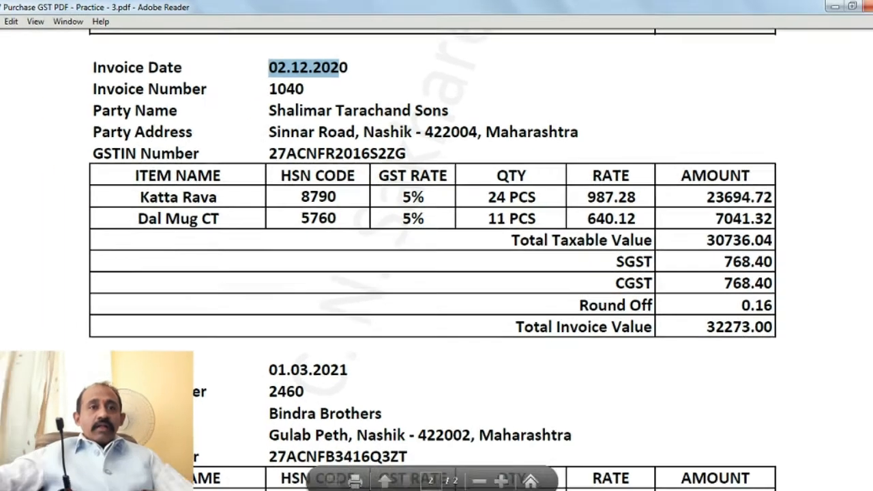
{"action": "key", "text": "alt+Tab"}
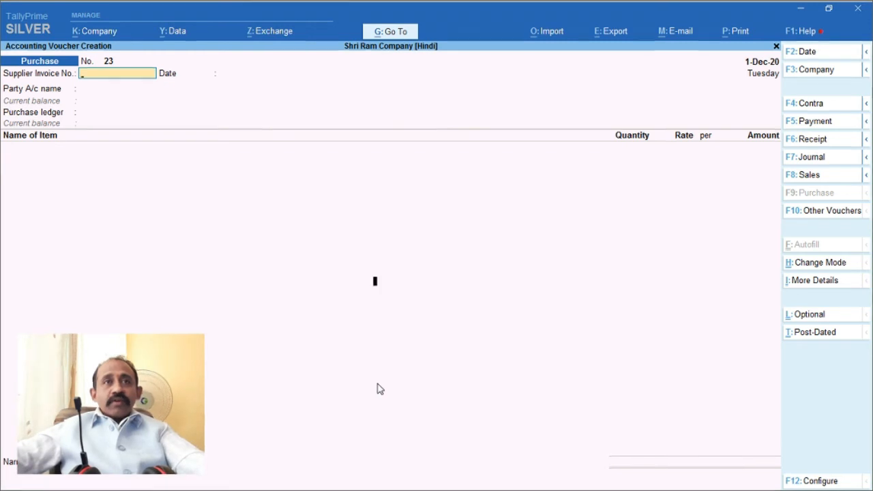
{"action": "key", "text": "F2"}
{"action": "type", "text": "2.12"}
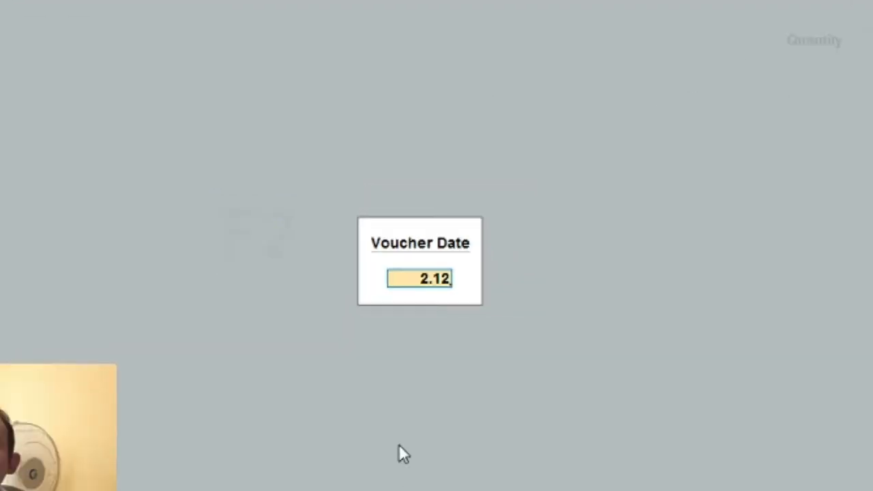
{"action": "key", "text": "Return"}
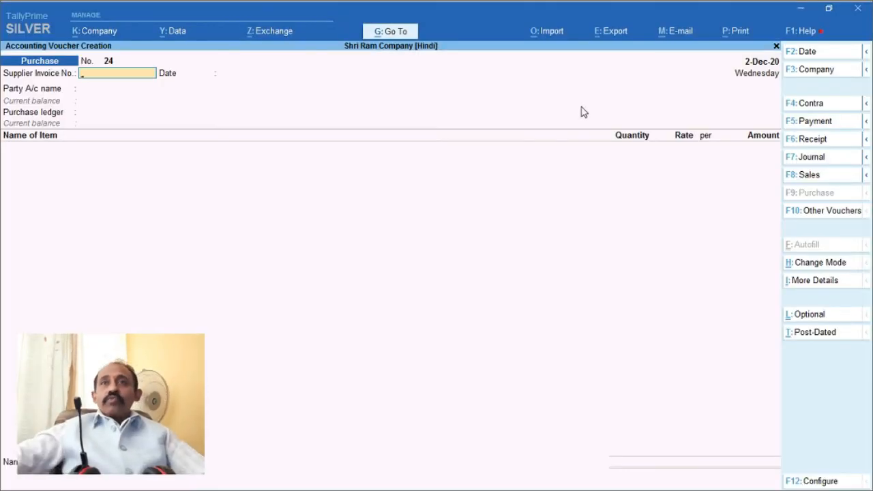
Step: Look up the next invoice's number in the PDF and enter supplier invoice number 1040, keeping the date 2-Dec-20
{"action": "left_click", "coordinate": [800, 8]}
{"action": "left_click_drag", "start_coordinate": [236, 109], "coordinate": [315, 105]}
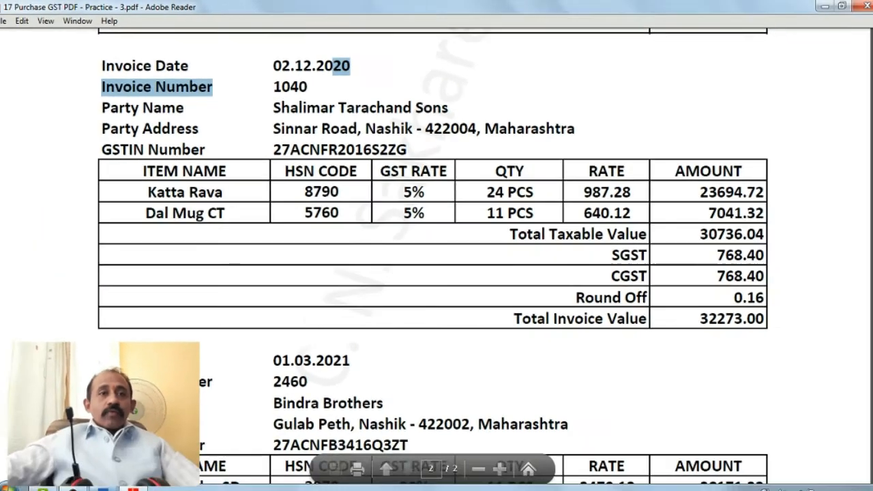
{"action": "key", "text": "alt+Tab"}
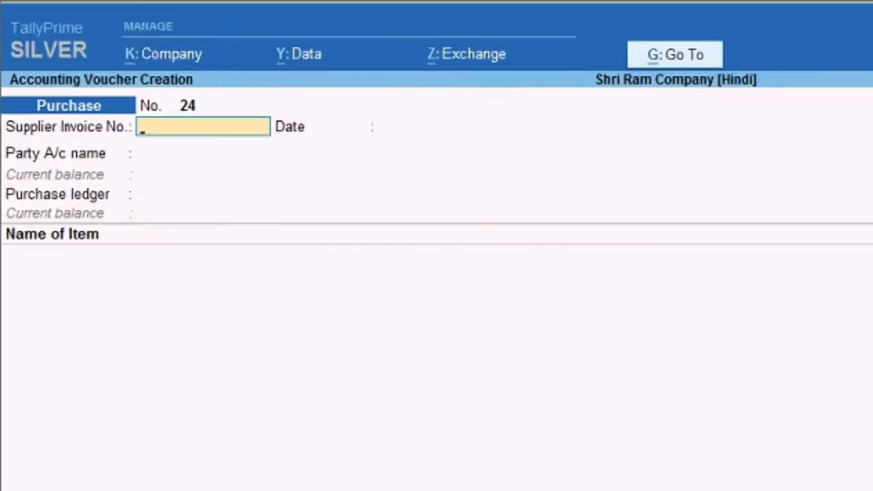
{"action": "type", "text": "1040"}
{"action": "key", "text": "Return"}
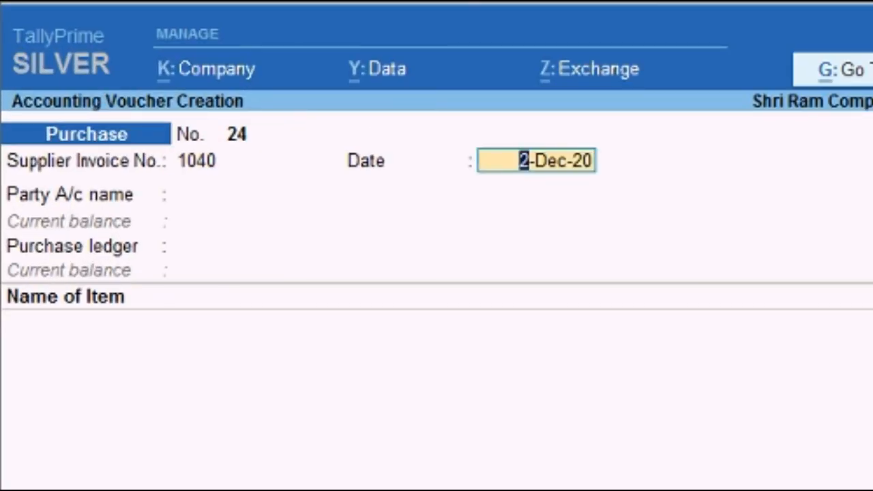
{"action": "key", "text": "Return"}
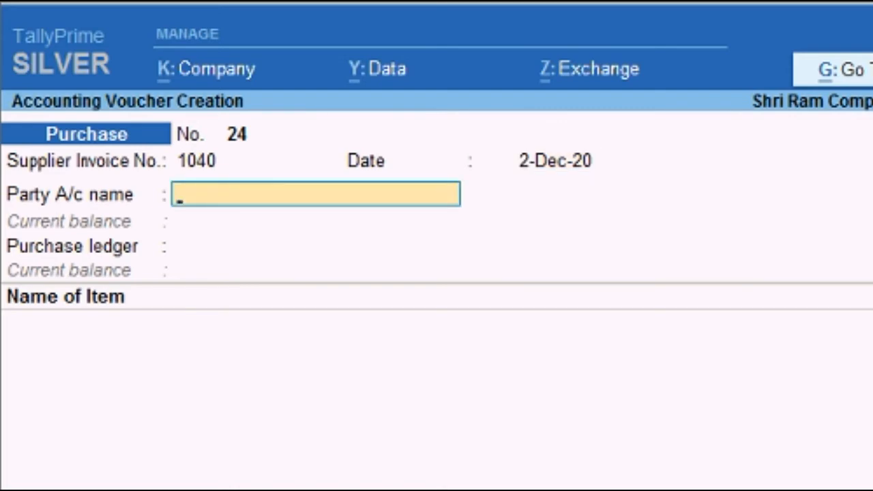
Step: Copy the party name Shalimar Tarachand Sons from the invoice PDF and return to the voucher's party account entry
{"action": "key", "text": "alt+Tab"}
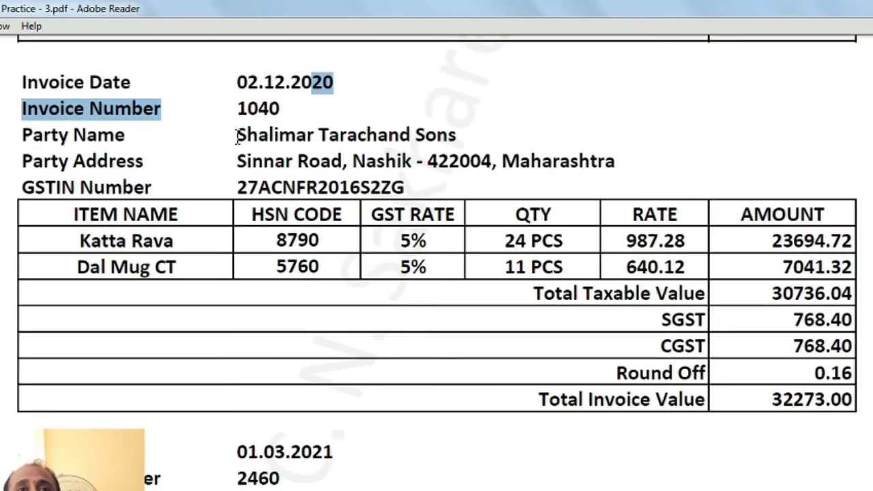
{"action": "left_click_drag", "start_coordinate": [237, 136], "coordinate": [428, 127]}
{"action": "key", "text": "ctrl+c"}
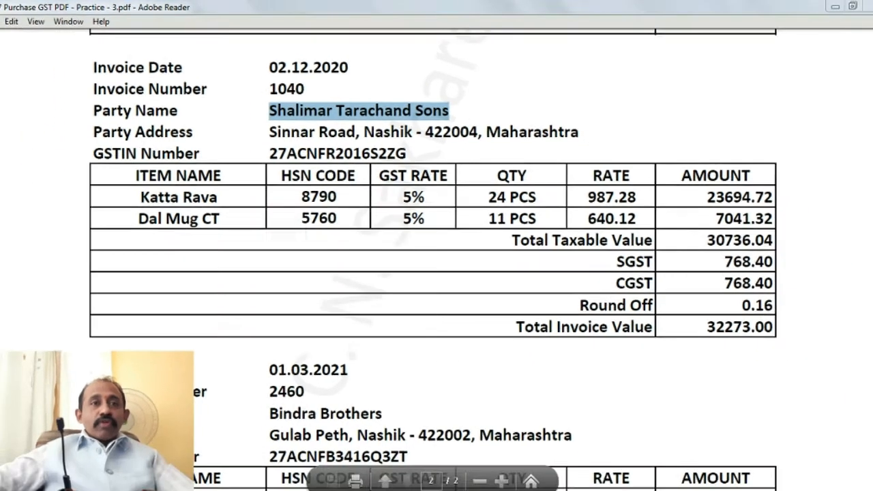
{"action": "key", "text": "alt+Tab"}
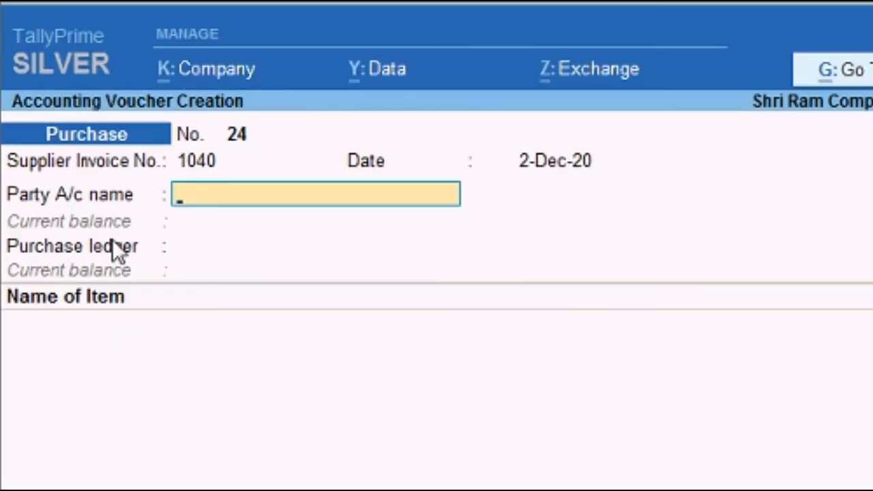
{"action": "key", "text": "ctrl+v"}
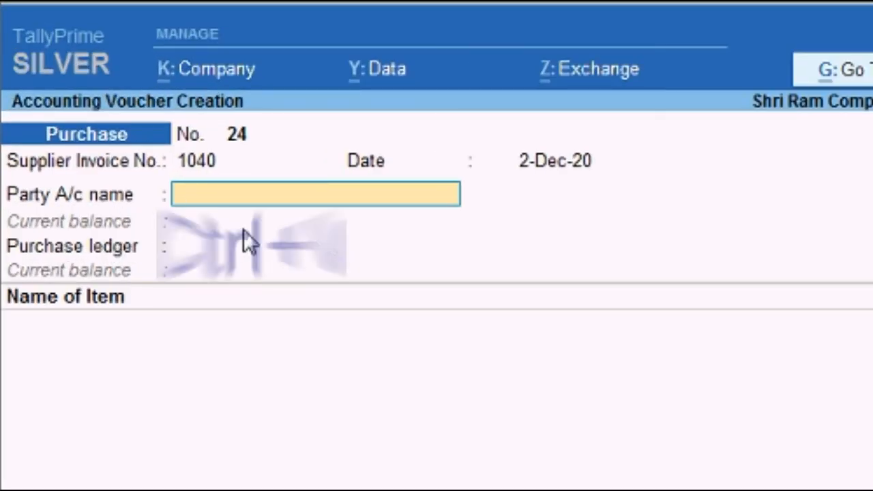
{"action": "key", "text": "ctrl"}
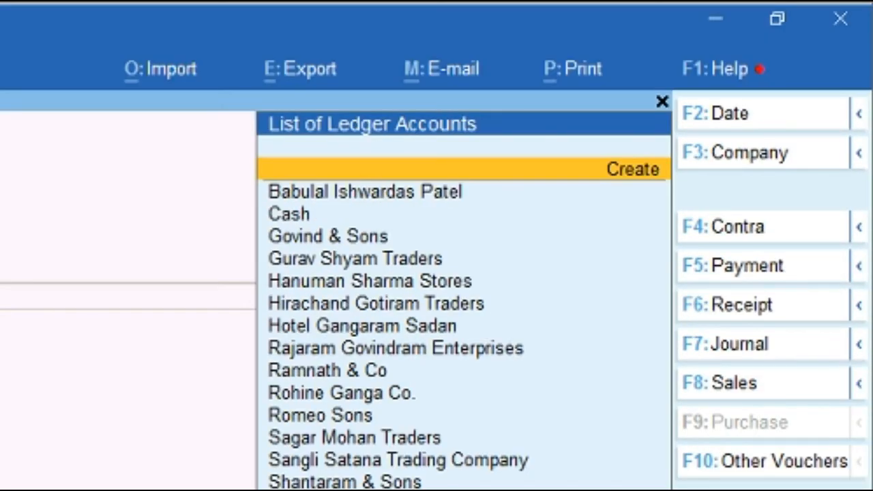
Step: Create a new party ledger from the purchase voucher and paste Shalimar Tarachand Sons as its name
{"action": "key", "text": "Down"}
{"action": "key", "text": "Up"}
{"action": "key", "text": "Down"}
{"action": "key", "text": "Up"}
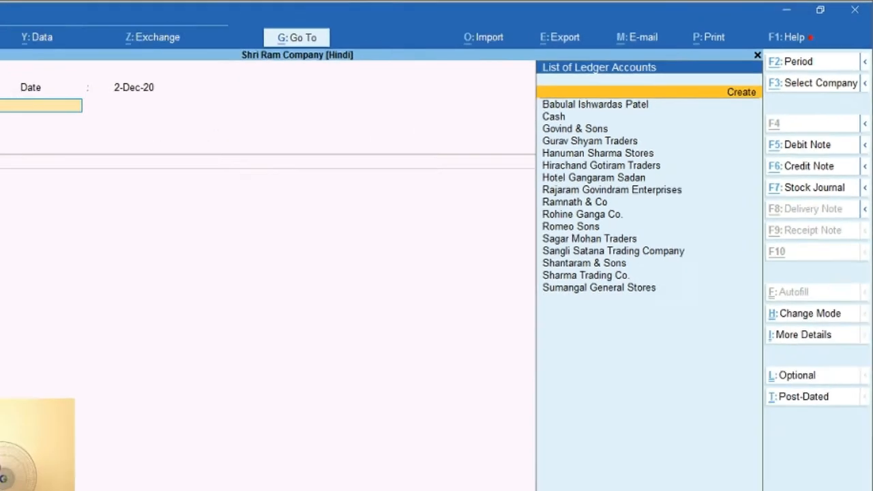
{"action": "key", "text": "alt+c"}
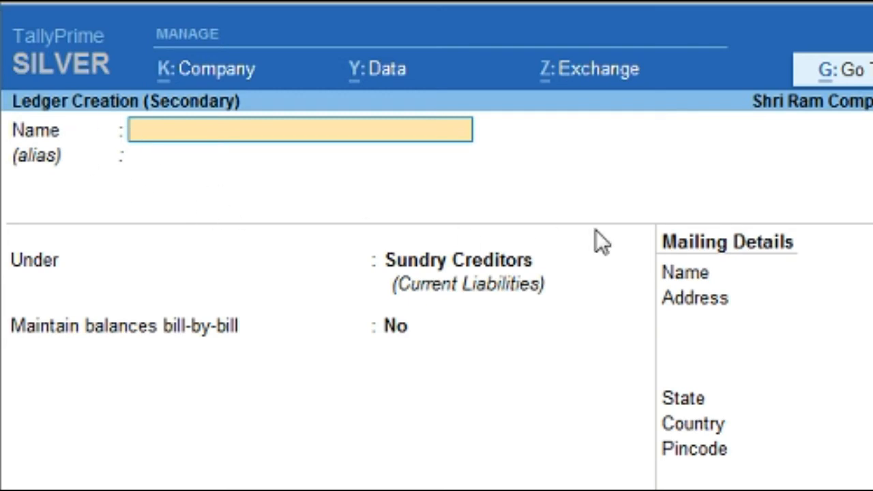
{"action": "key", "text": "ctrl+v"}
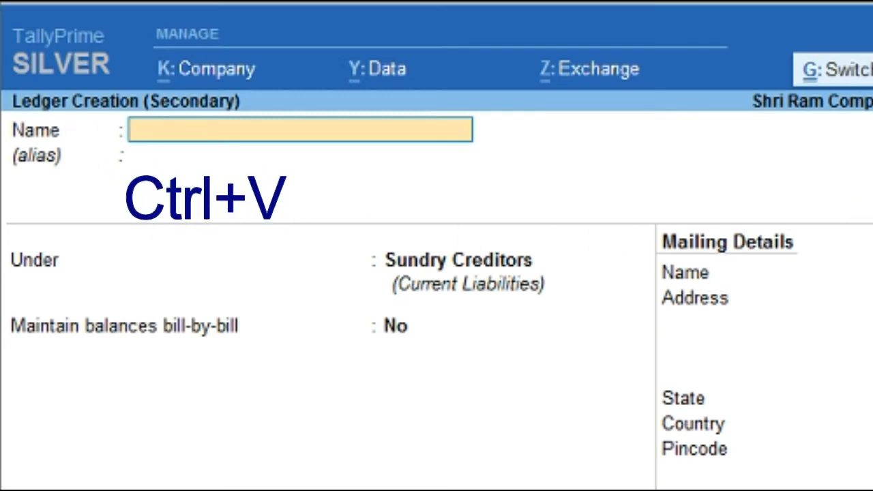
{"action": "key", "text": "ctrl+v"}
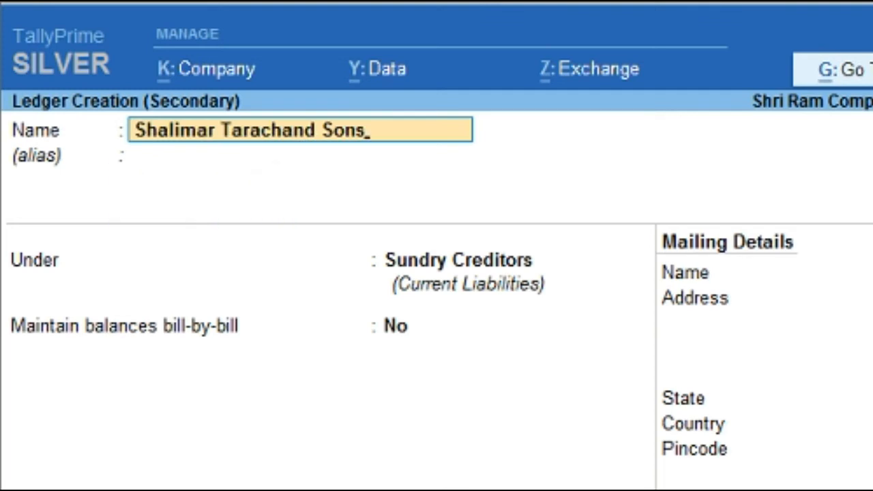
Step: Leave the ledger's alias empty, keep it under Sundry Creditors, and keep bill-by-bill balances at No
{"action": "key", "text": "Return"}
{"action": "key", "text": "Return"}
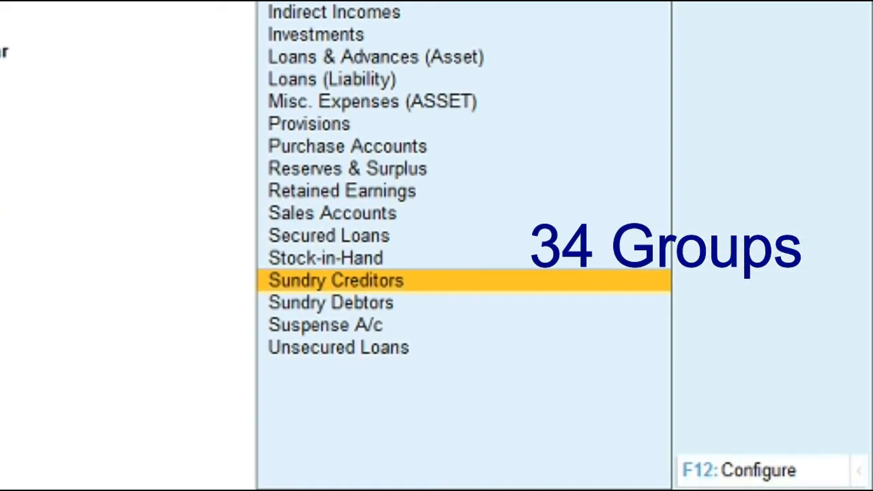
{"action": "key", "text": "Return"}
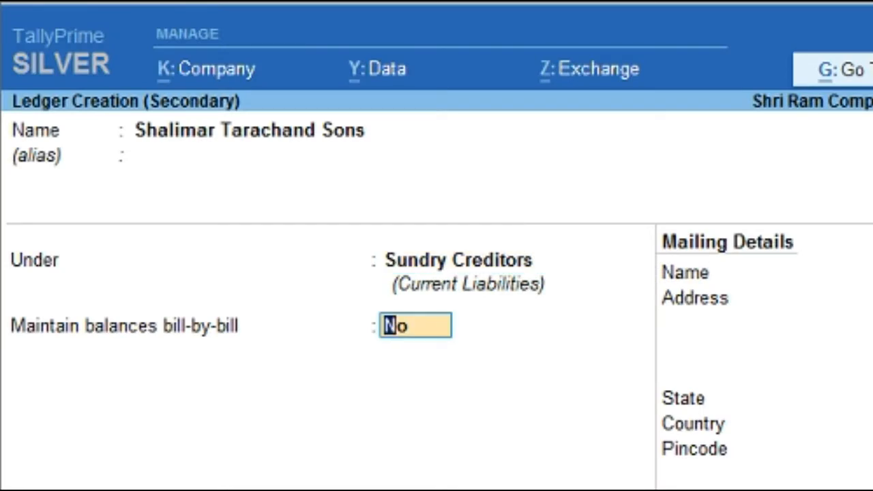
{"action": "key", "text": "Return"}
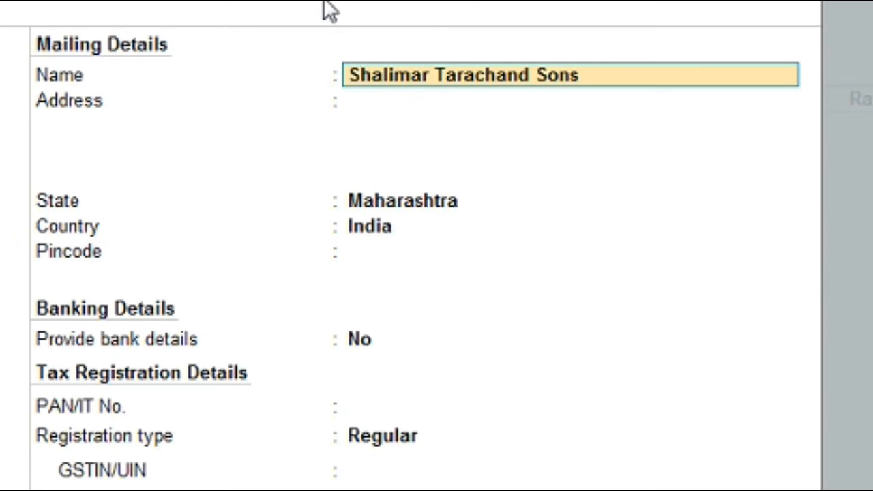
Step: Keep the mailing name, copy the party's address from the invoice PDF and paste it into the new ledger's address
{"action": "key", "text": "Return"}
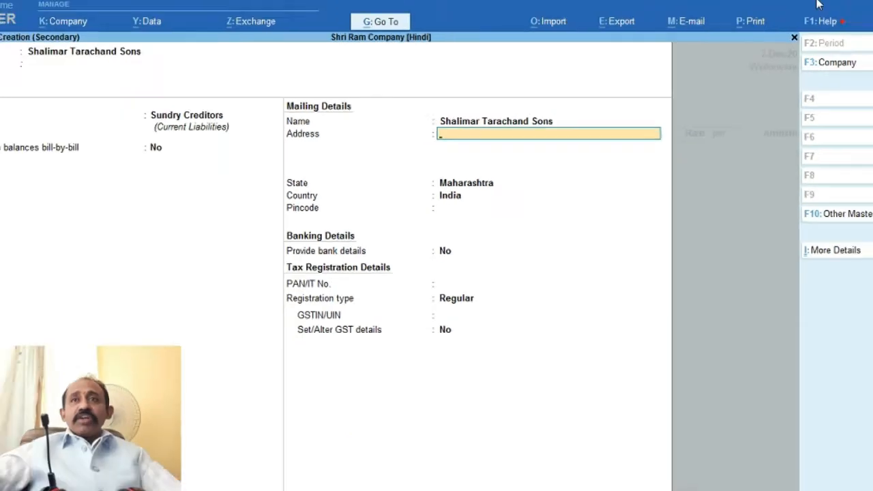
{"action": "left_click", "coordinate": [818, 3]}
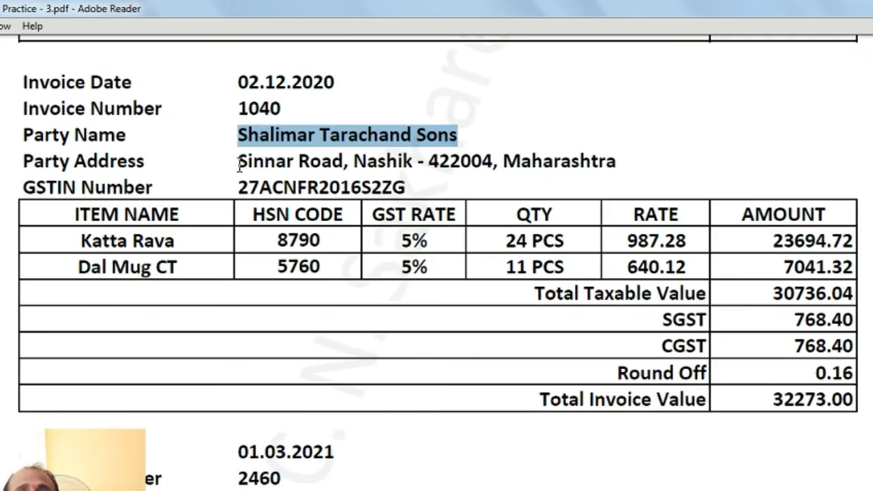
{"action": "left_click_drag", "start_coordinate": [240, 164], "coordinate": [492, 165]}
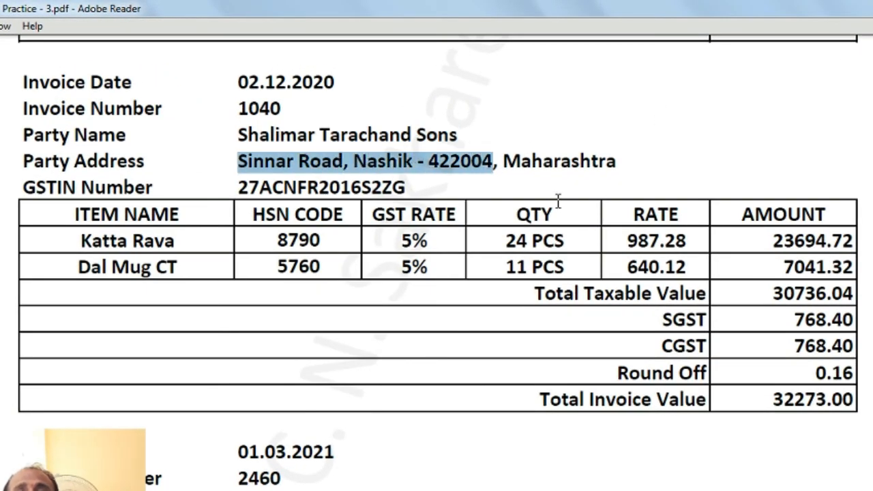
{"action": "key", "text": "ctrl+c"}
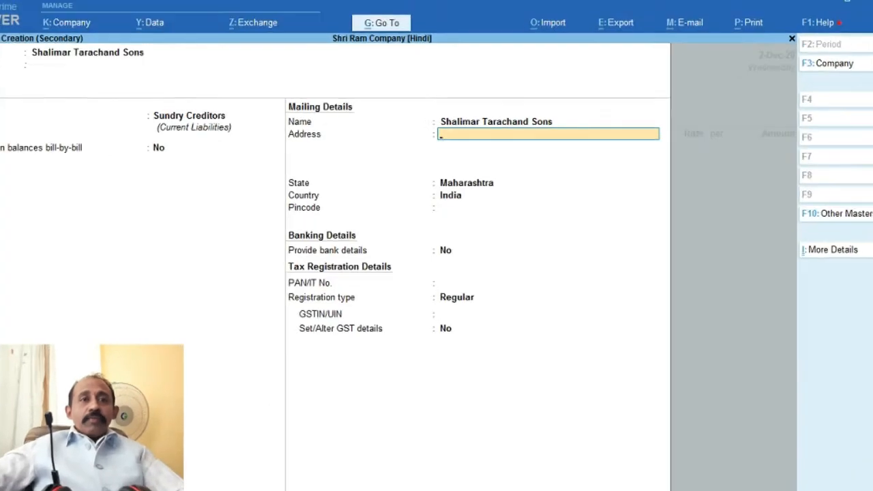
{"action": "key", "text": "ctrl+v"}
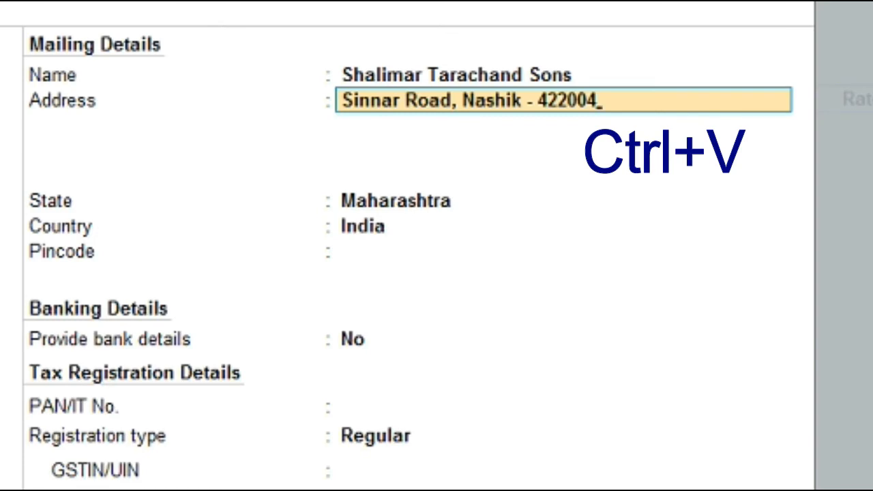
{"action": "key", "text": "Return"}
{"action": "key", "text": "Return"}
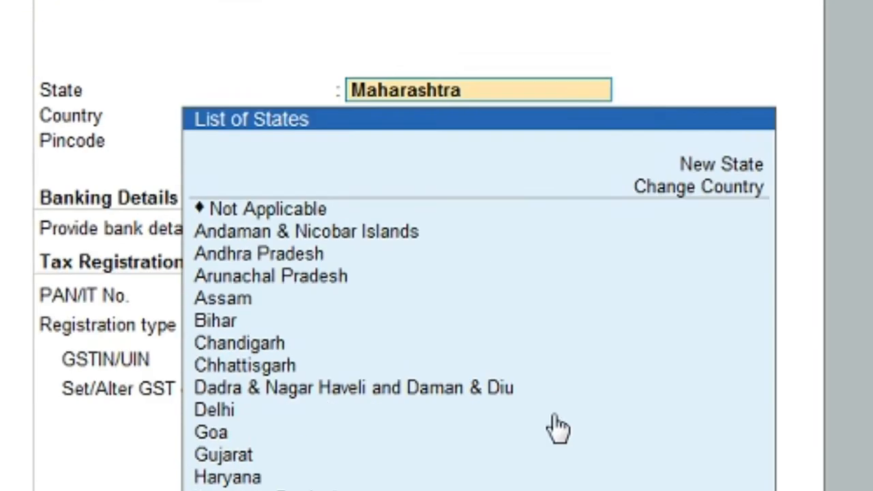
Step: Keep the ledger's state as Maharashtra, enter the party's pincode, and keep providing bank details at No
{"action": "key", "text": "Return"}
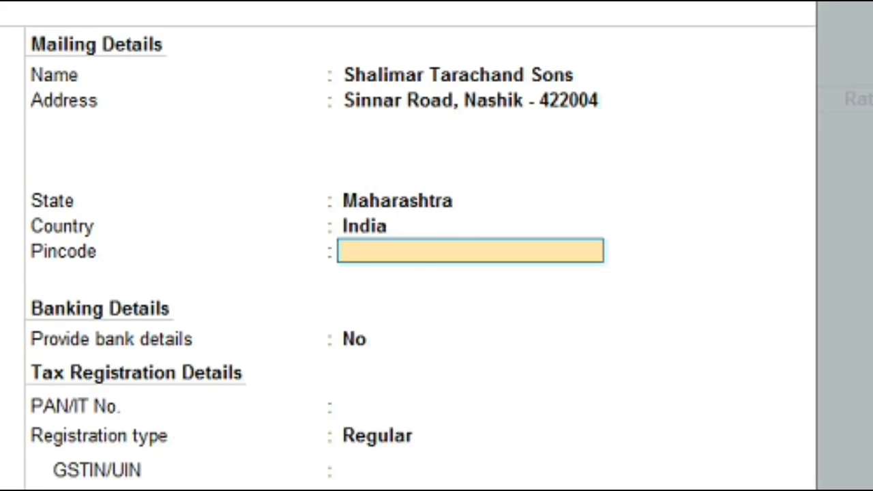
{"action": "type", "text": "422004"}
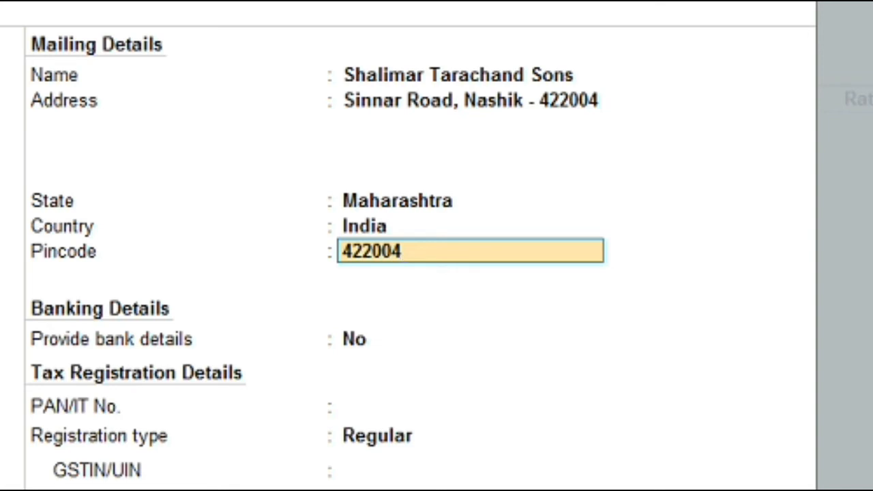
{"action": "key", "text": "Return"}
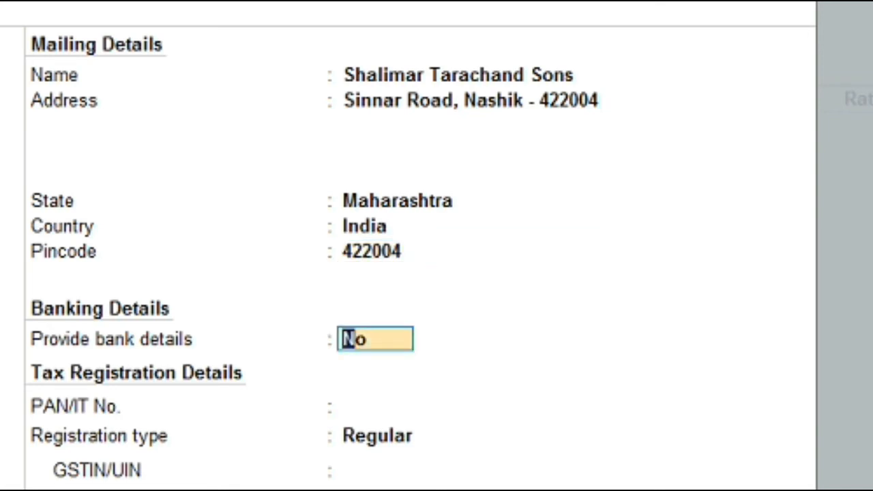
{"action": "key", "text": "Return"}
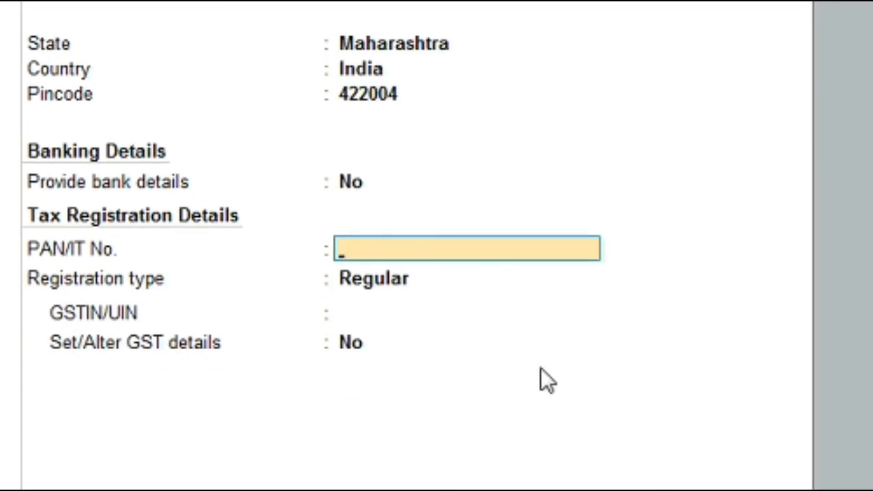
Step: Leave the ledger's PAN/IT number empty and keep its registration type as Regular
{"action": "key", "text": "Return"}
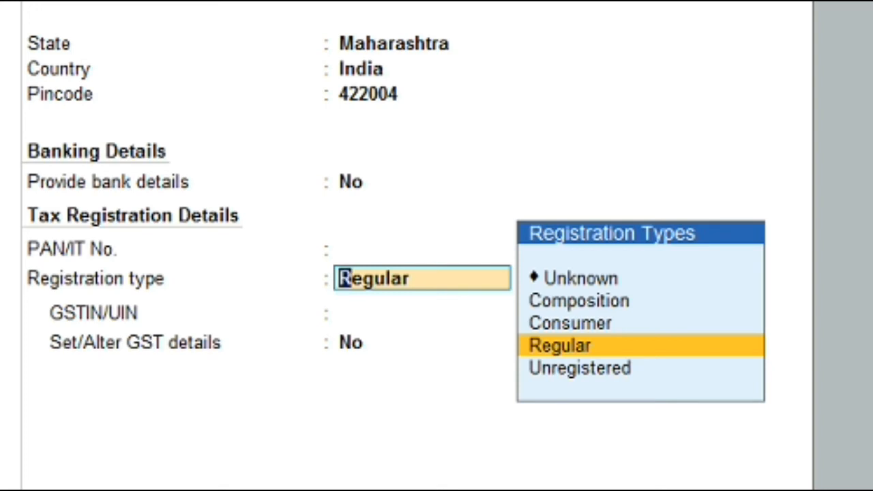
{"action": "key", "text": "Down"}
{"action": "key", "text": "Up"}
{"action": "key", "text": "Up"}
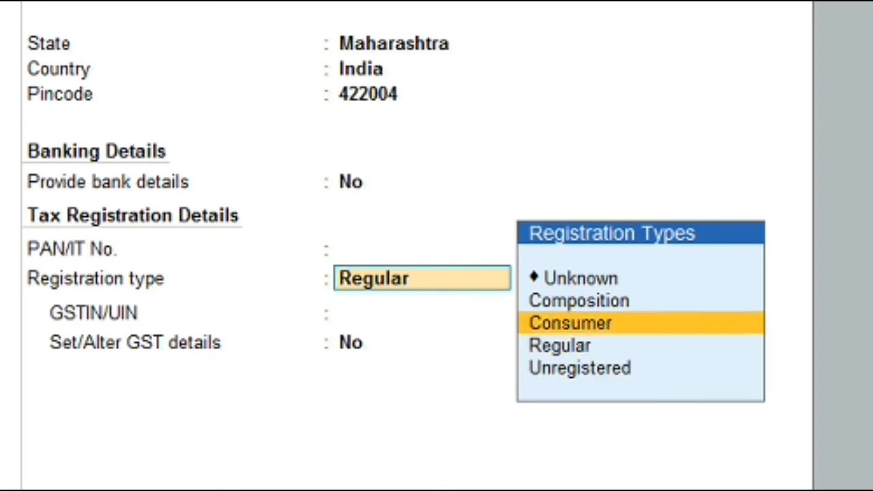
{"action": "key", "text": "Up"}
{"action": "key", "text": "Down"}
{"action": "key", "text": "Down"}
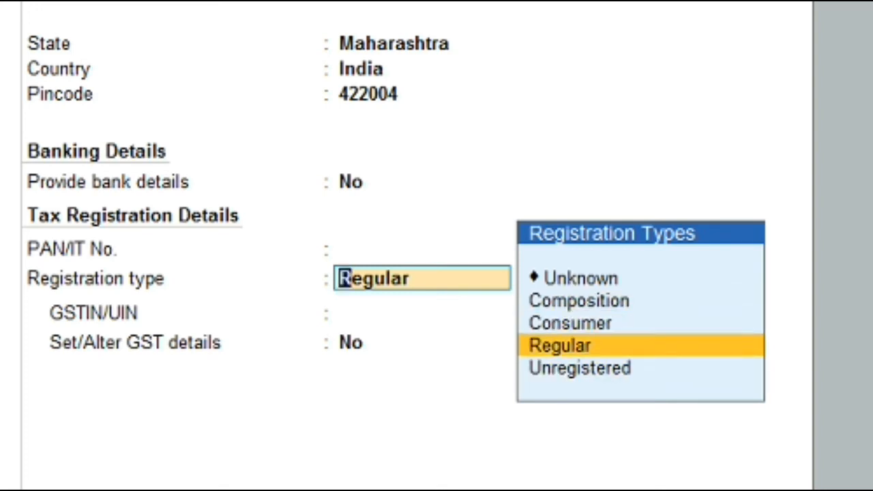
{"action": "key", "text": "Return"}
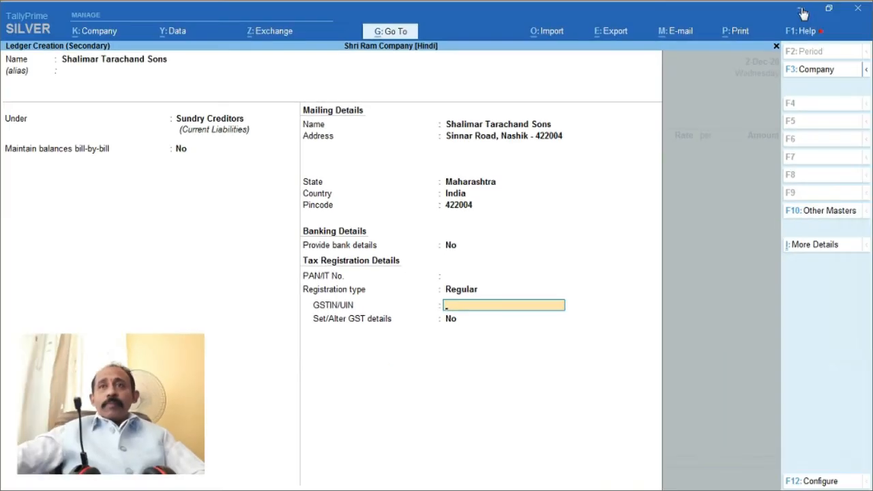
Step: Copy the party's GSTIN from the invoice PDF into the ledger, keep Set/Alter GST details at No, and save the ledger
{"action": "left_click", "coordinate": [801, 11]}
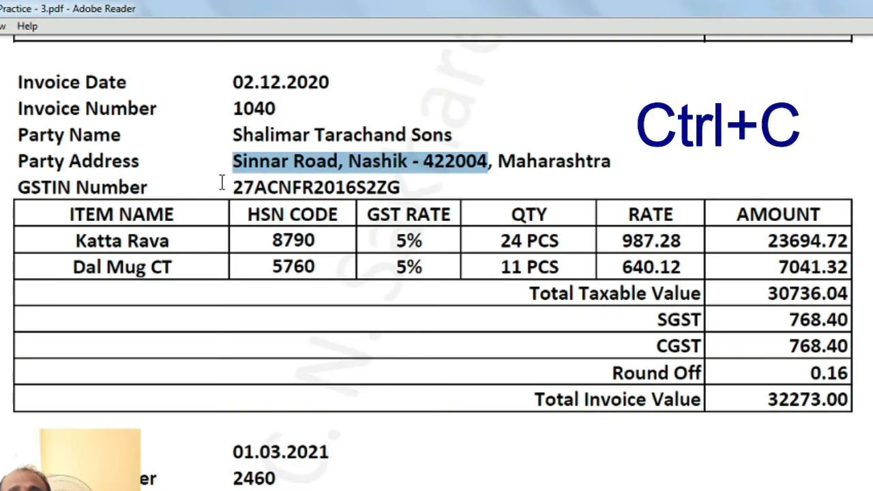
{"action": "left_click_drag", "start_coordinate": [231, 187], "coordinate": [400, 187]}
{"action": "key", "text": "ctrl+c"}
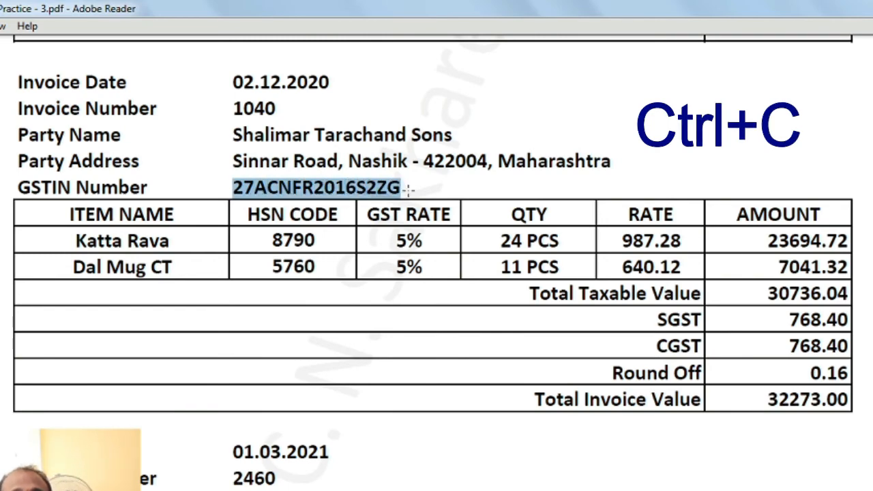
{"action": "key", "text": "alt+Tab"}
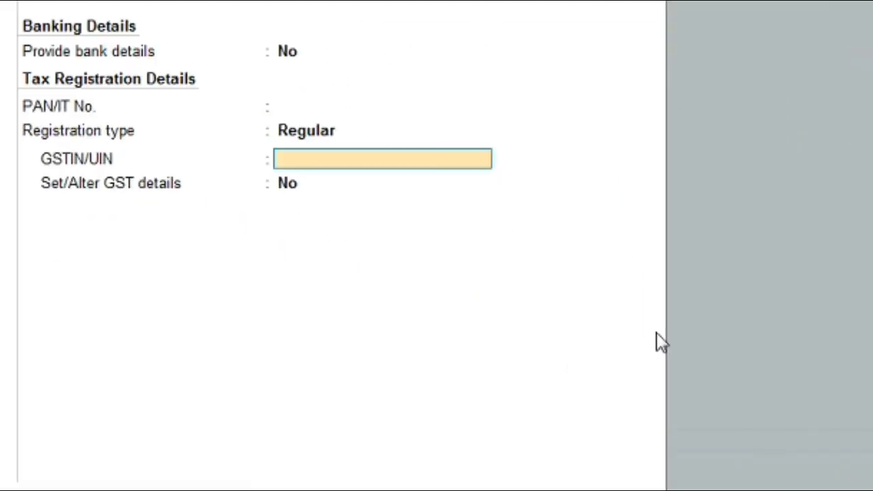
{"action": "key", "text": "ctrl+v"}
{"action": "key", "text": "Return"}
{"action": "key", "text": "Return"}
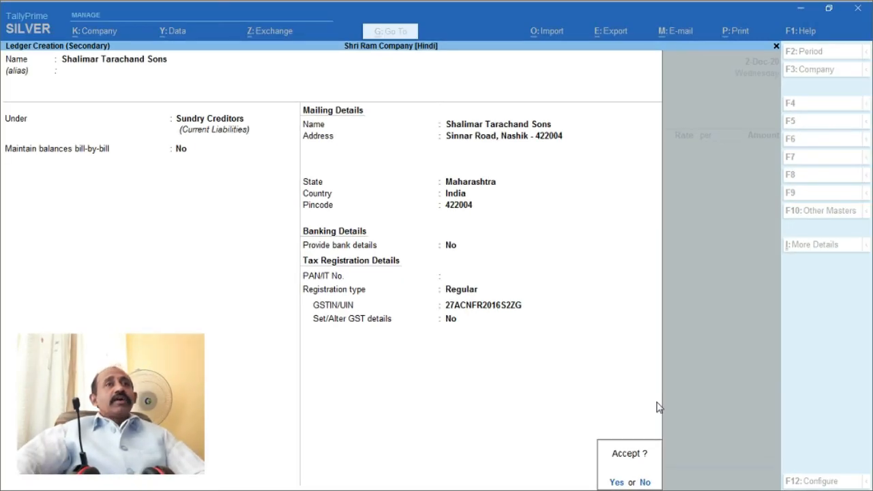
{"action": "key", "text": "y"}
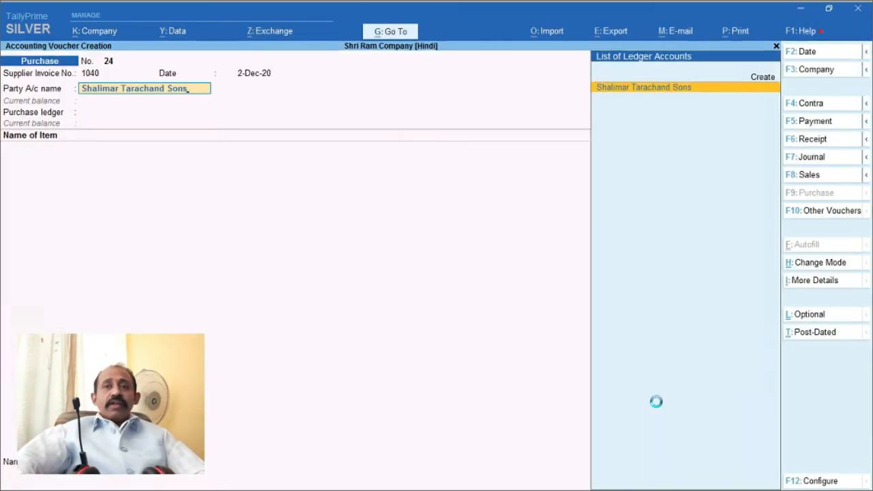
Step: Use Shalimar Tarachand Sons as the voucher's party account, accepting blank receipt details and the filled-in party details
{"action": "key", "text": "Return"}
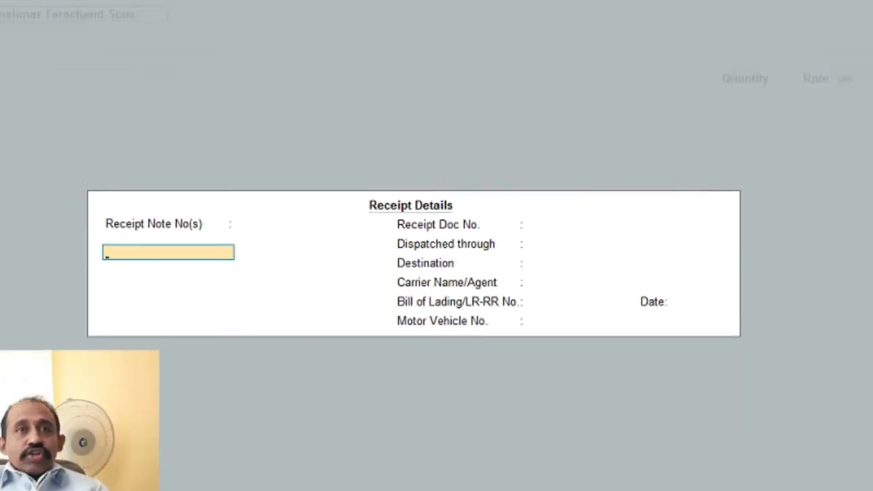
{"action": "key", "text": "ctrl+a"}
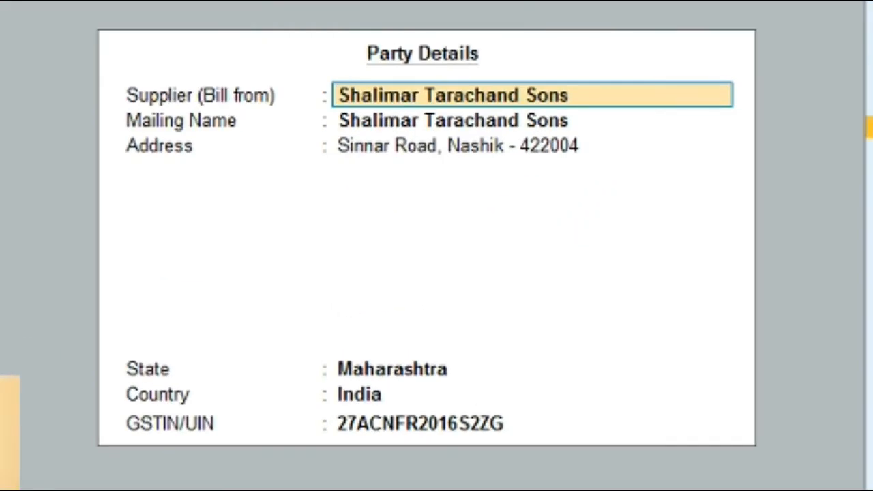
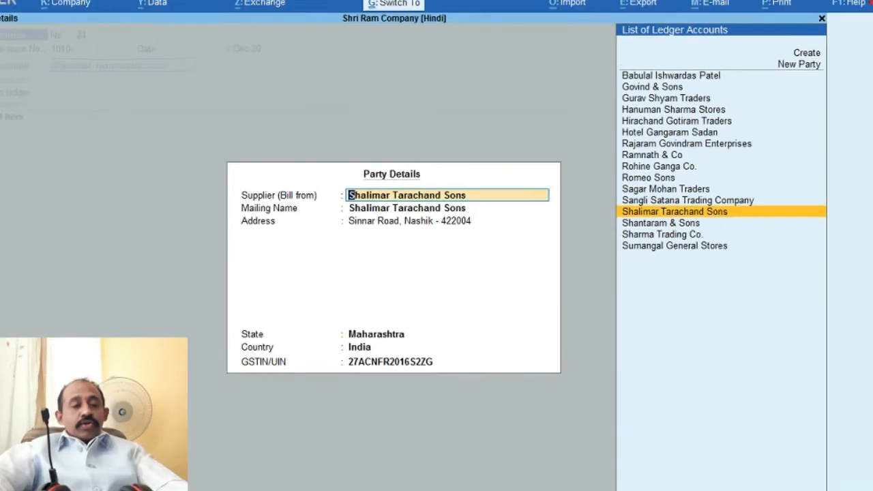
{"action": "key", "text": "ctrl+a"}
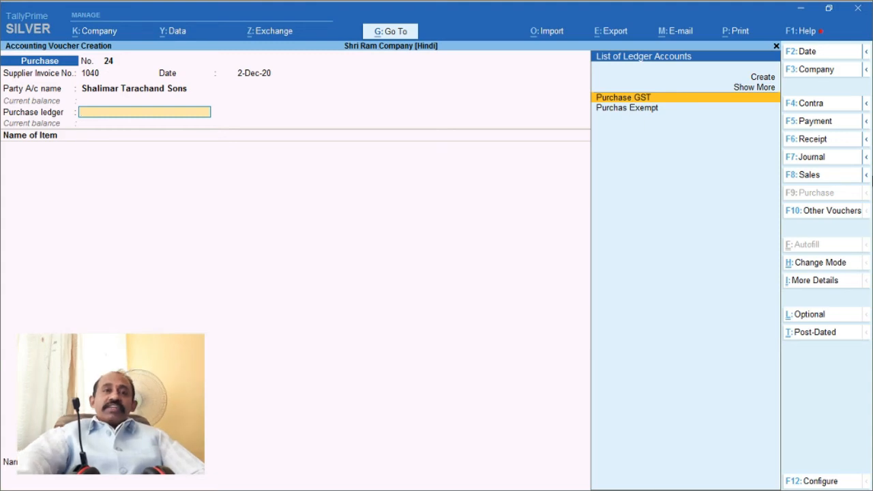
Step: Go back to the voucher's party account, reselect Shalimar Tarachand Sons, and accept its receipt and party details again
{"action": "key", "text": "BackSpace"}
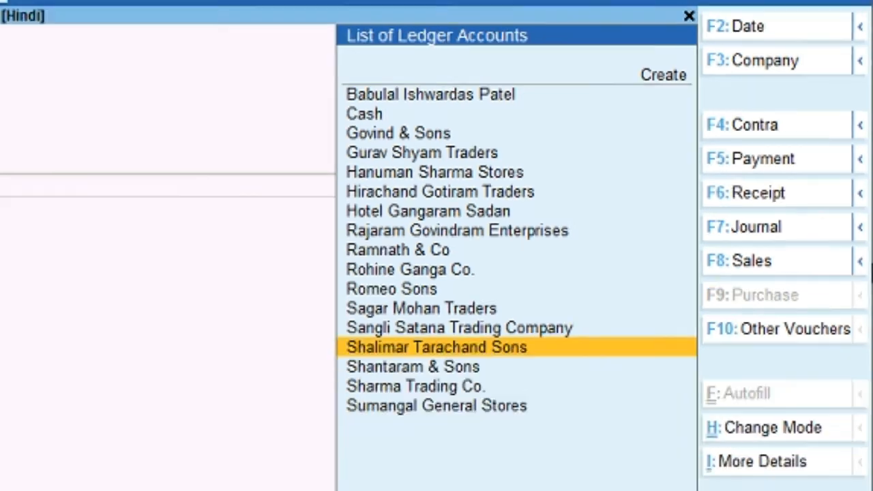
{"action": "key", "text": "Return"}
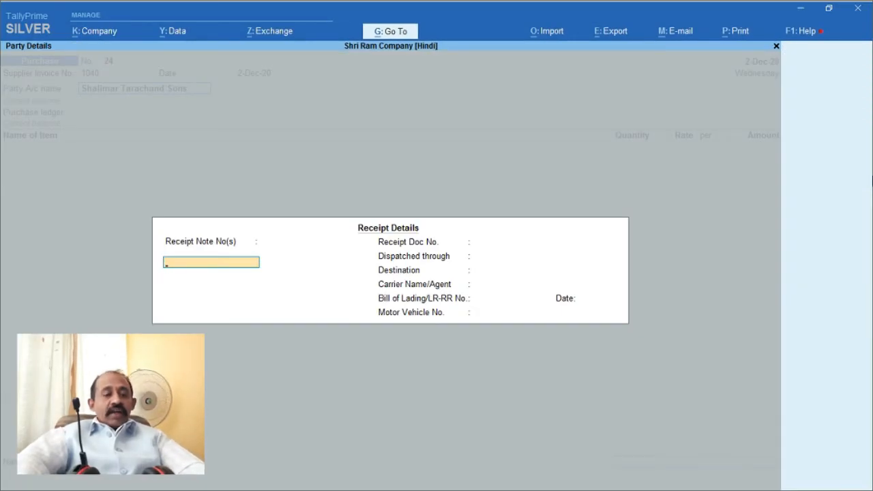
{"action": "key", "text": "ctrl+a"}
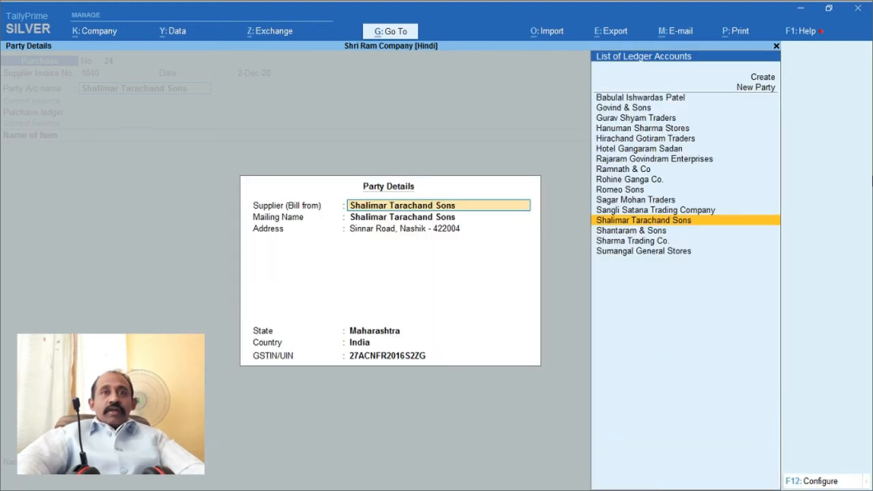
{"action": "key", "text": "ctrl"}
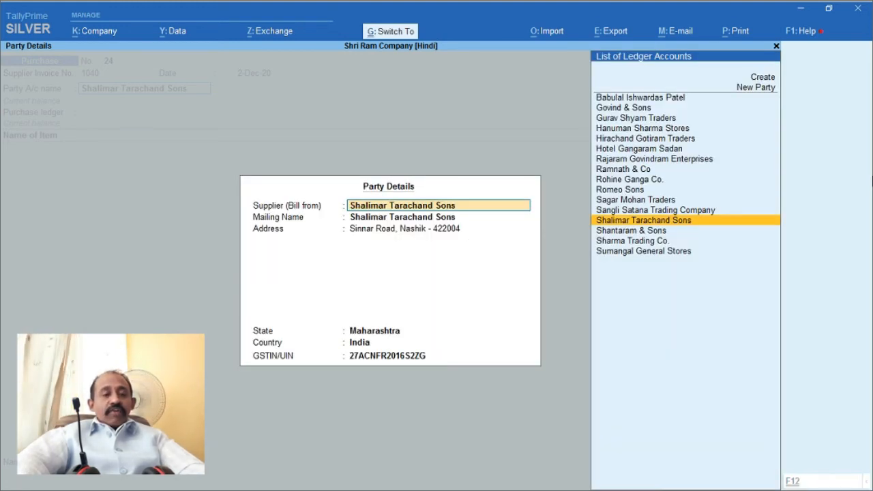
{"action": "key", "text": "ctrl+a"}
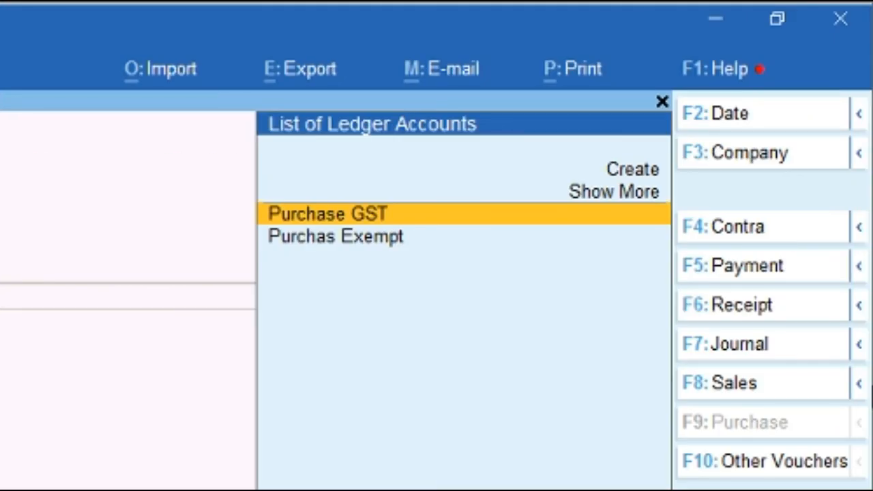
Step: Check the GST rates of Katta Rava and Dal Mug CT in the invoice PDF and choose Purchase GST as the purchase ledger
{"action": "key", "text": "Down"}
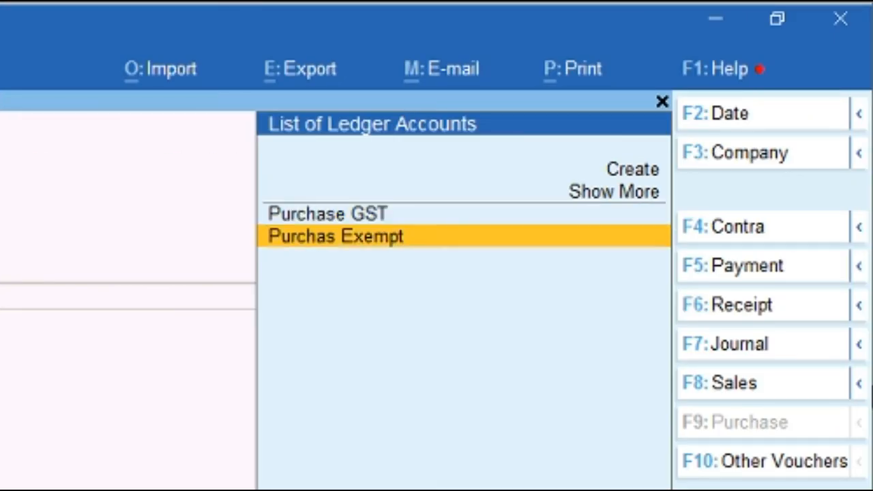
{"action": "key", "text": "Up"}
{"action": "key", "text": "Down"}
{"action": "key", "text": "Up"}
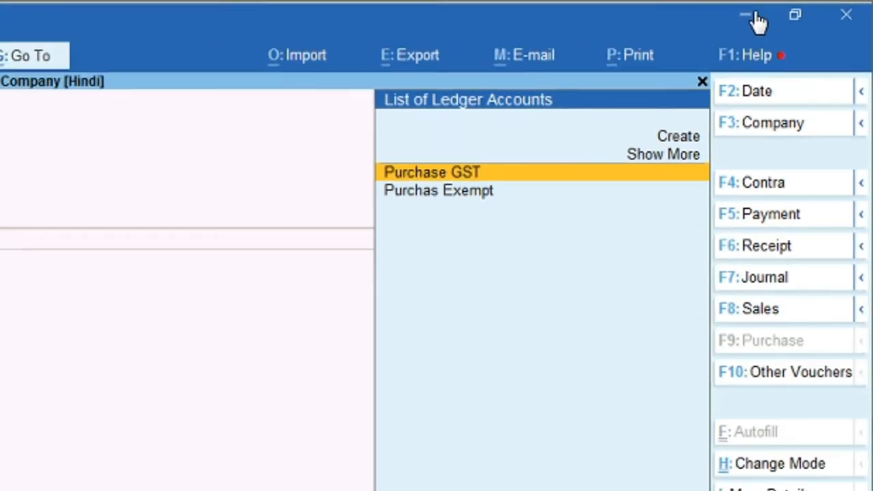
{"action": "left_click", "coordinate": [714, 19]}
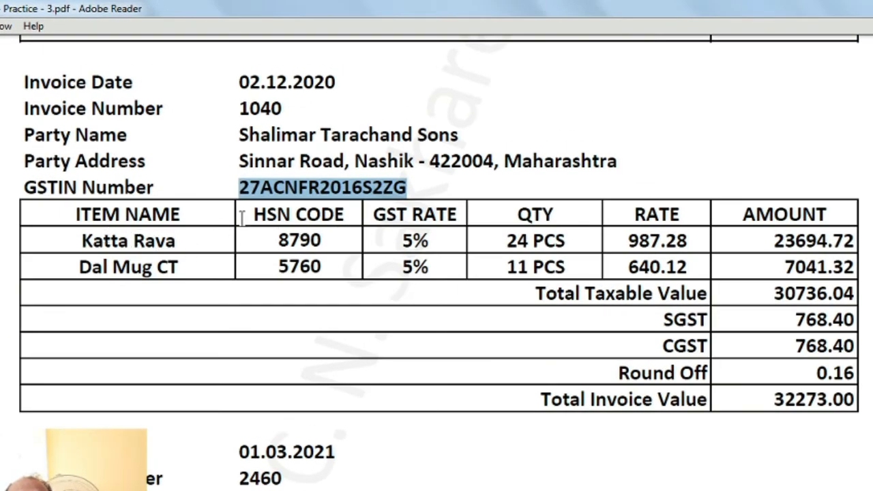
{"action": "left_click_drag", "start_coordinate": [74, 235], "coordinate": [161, 240]}
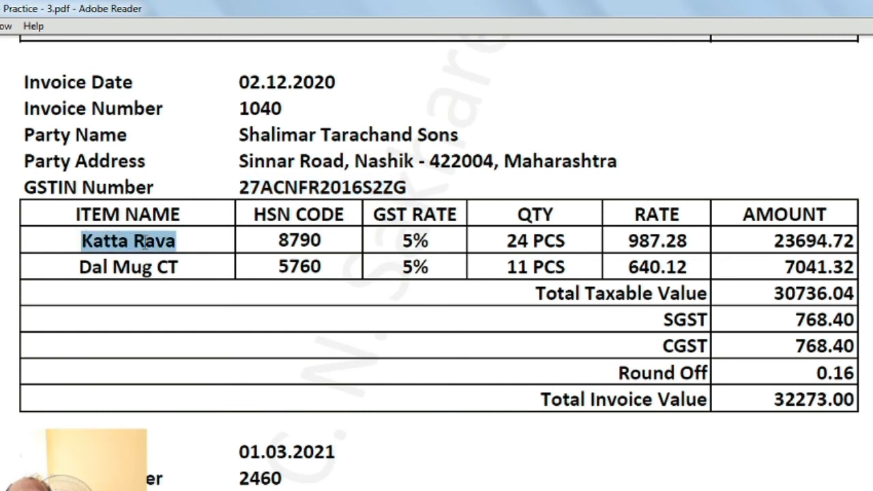
{"action": "left_click_drag", "start_coordinate": [72, 261], "coordinate": [203, 265]}
{"action": "left_click_drag", "start_coordinate": [402, 240], "coordinate": [425, 267]}
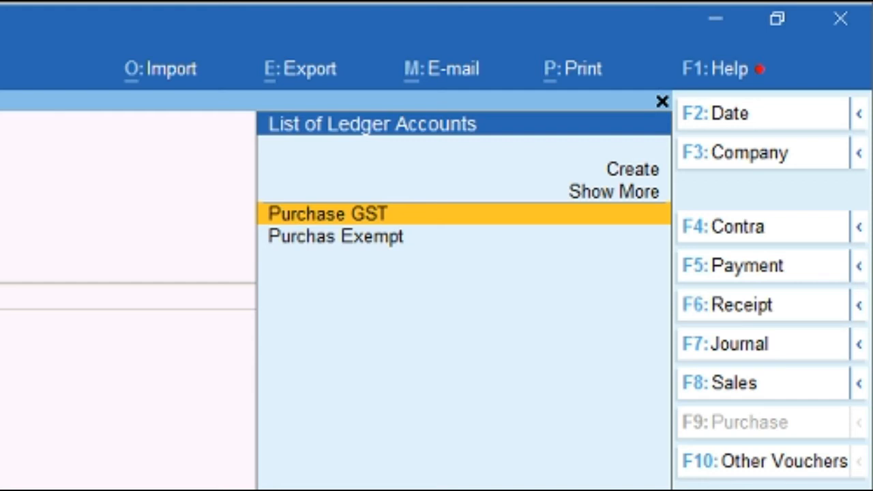
{"action": "key", "text": "Return"}
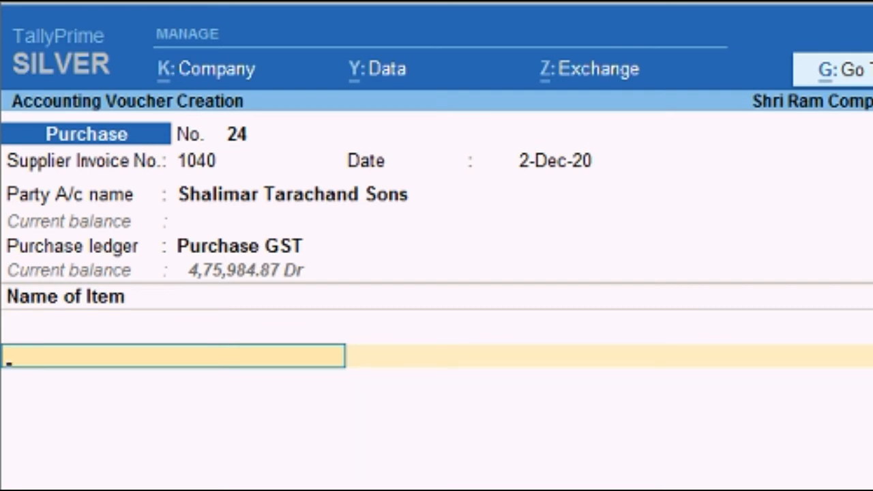
Step: Copy the item name Katta Rava from the invoice PDF and create a new stock item with that name and no alias
{"action": "key", "text": "alt+Tab"}
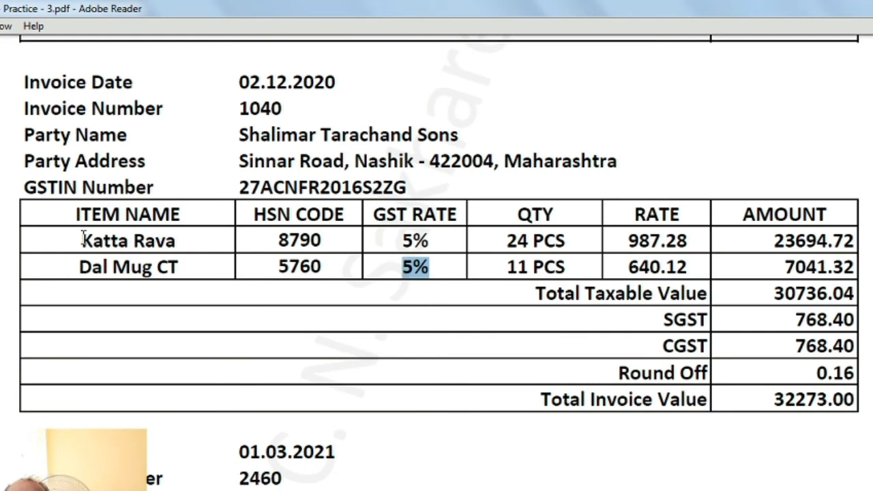
{"action": "left_click_drag", "start_coordinate": [82, 240], "coordinate": [176, 240]}
{"action": "key", "text": "ctrl+c"}
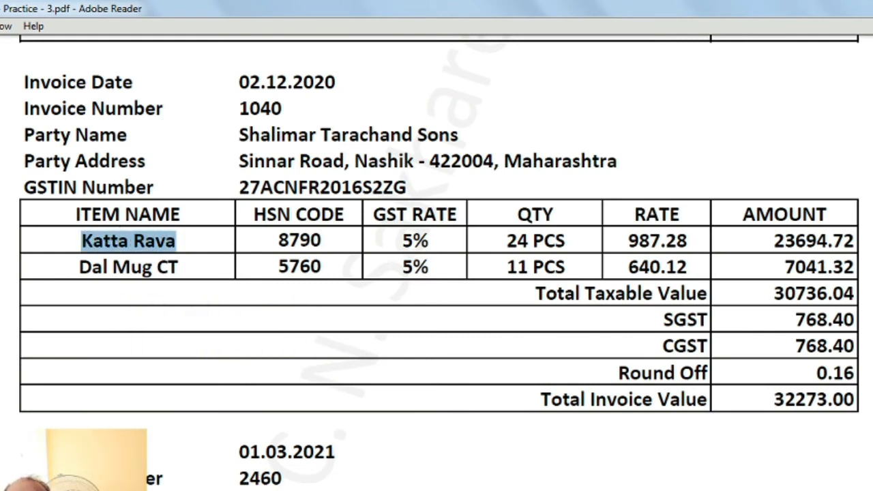
{"action": "key", "text": "alt+Tab"}
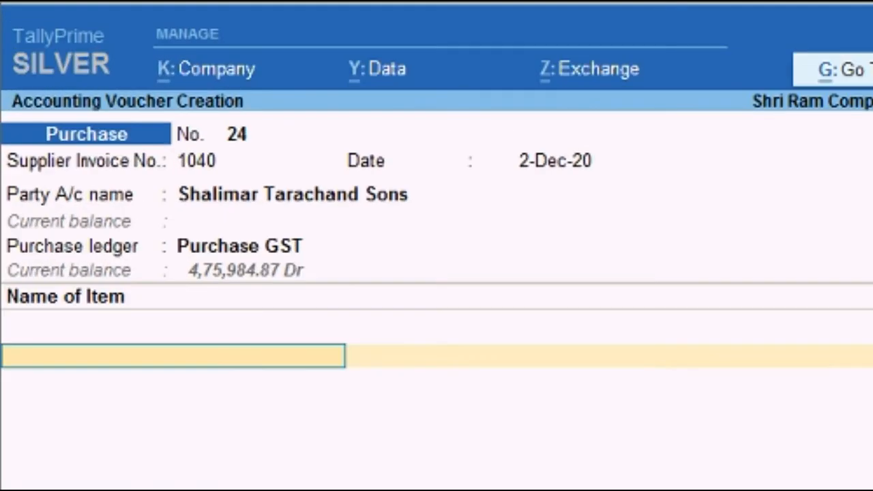
{"action": "key", "text": "ctrl+v"}
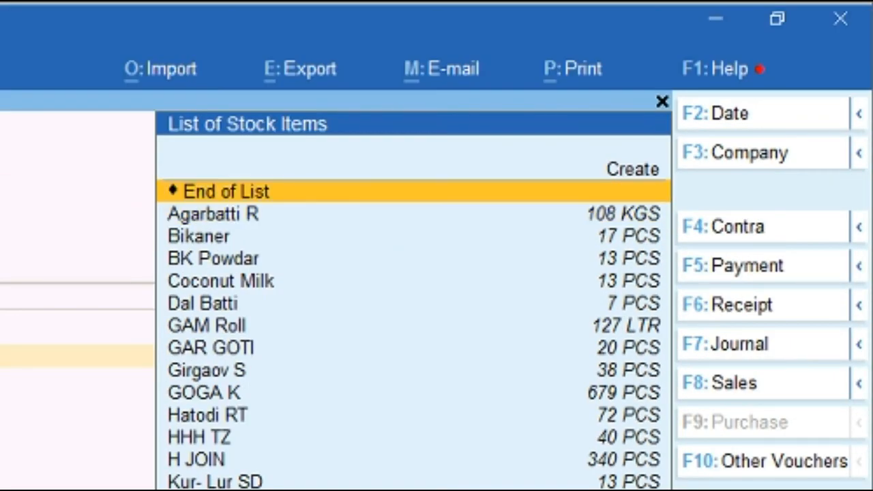
{"action": "key", "text": "Up"}
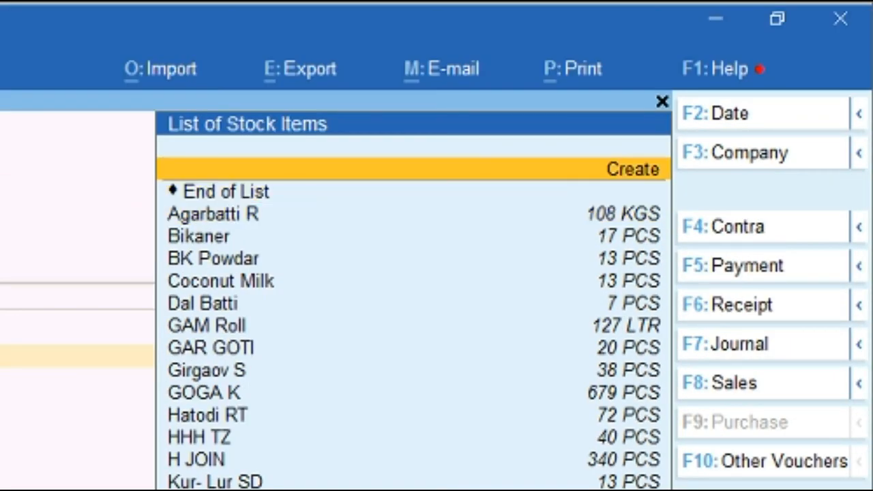
{"action": "key", "text": "alt+c"}
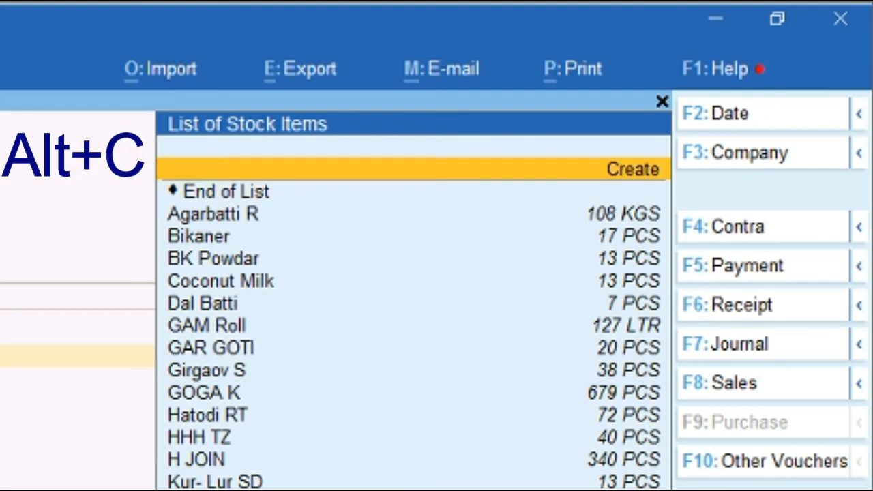
{"action": "key", "text": "alt+c"}
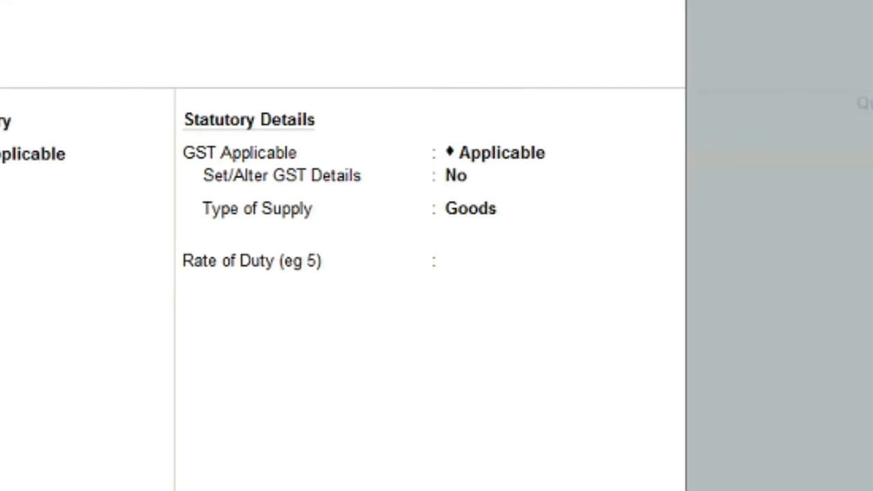
{"action": "key", "text": "ctrl+v"}
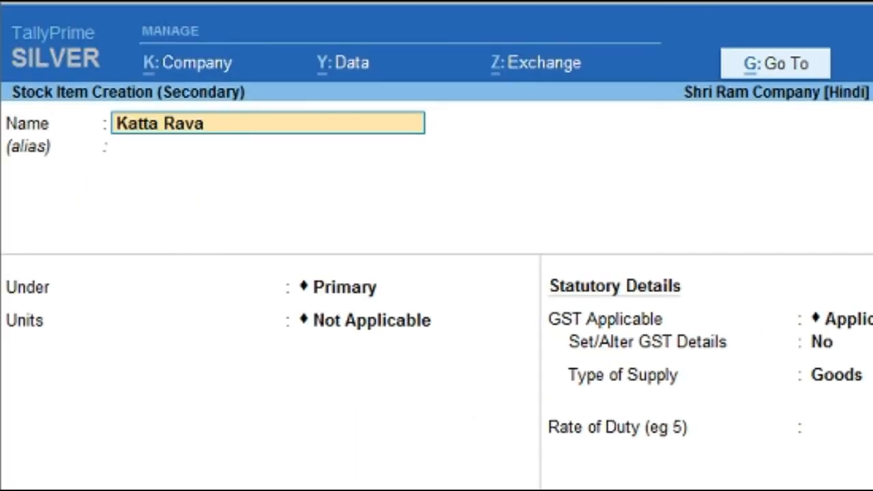
{"action": "key", "text": "Return"}
{"action": "key", "text": "Return"}
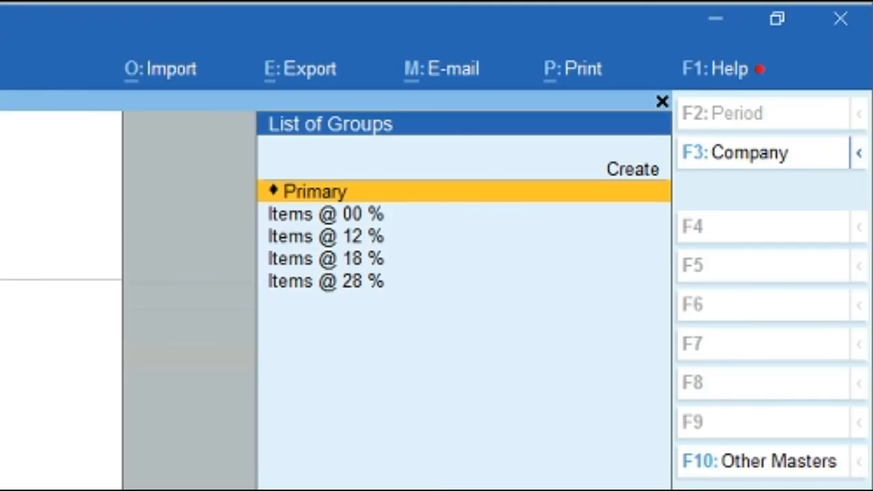
Step: Look through the existing stock groups and compare them with Katta Rava's GST rate in the invoice PDF
{"action": "key", "text": "Down"}
{"action": "key", "text": "Down"}
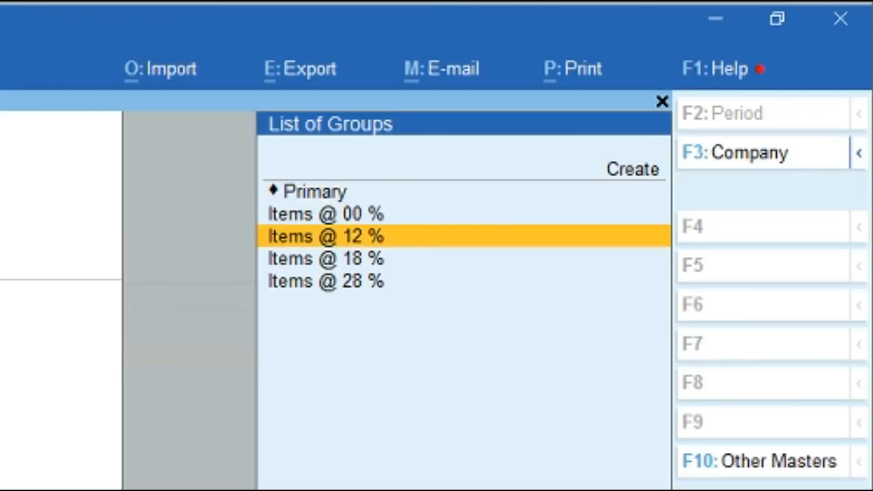
{"action": "key", "text": "Down"}
{"action": "key", "text": "Down"}
{"action": "key", "text": "Up"}
{"action": "key", "text": "Up"}
{"action": "key", "text": "Up"}
{"action": "key", "text": "Down"}
{"action": "key", "text": "Down"}
{"action": "key", "text": "Down"}
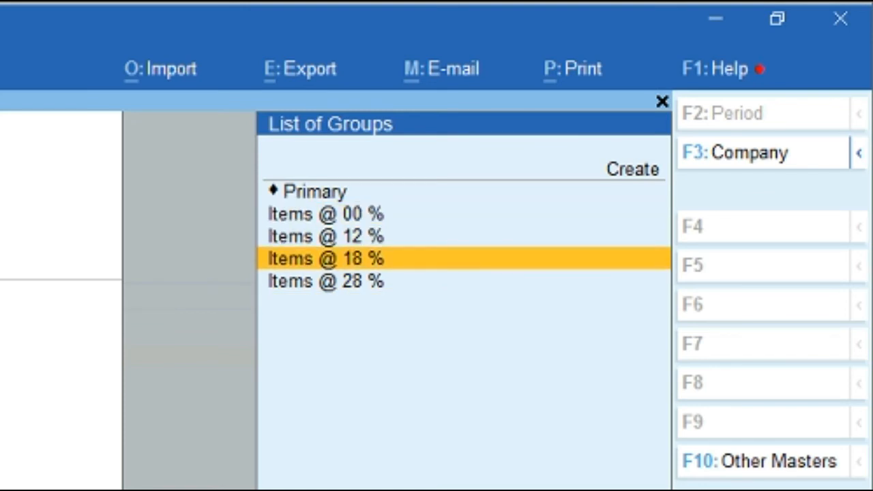
{"action": "key", "text": "Up"}
{"action": "key", "text": "Up"}
{"action": "key", "text": "Up"}
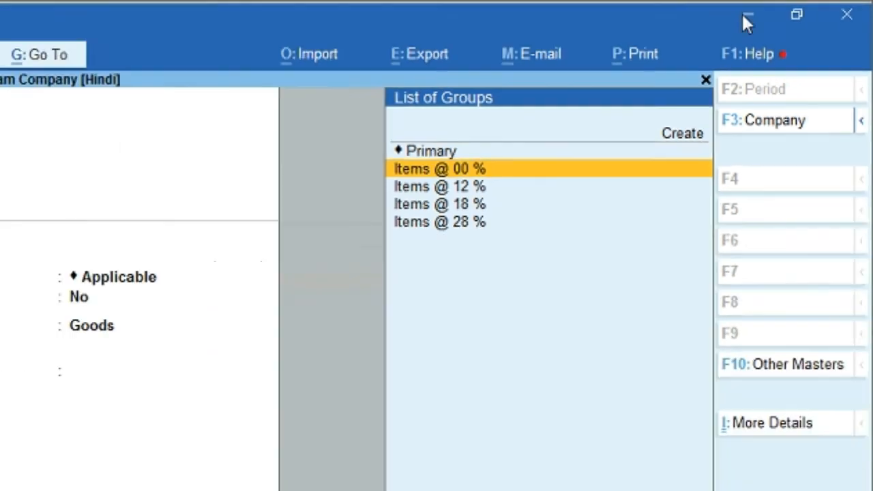
{"action": "left_click", "coordinate": [715, 19]}
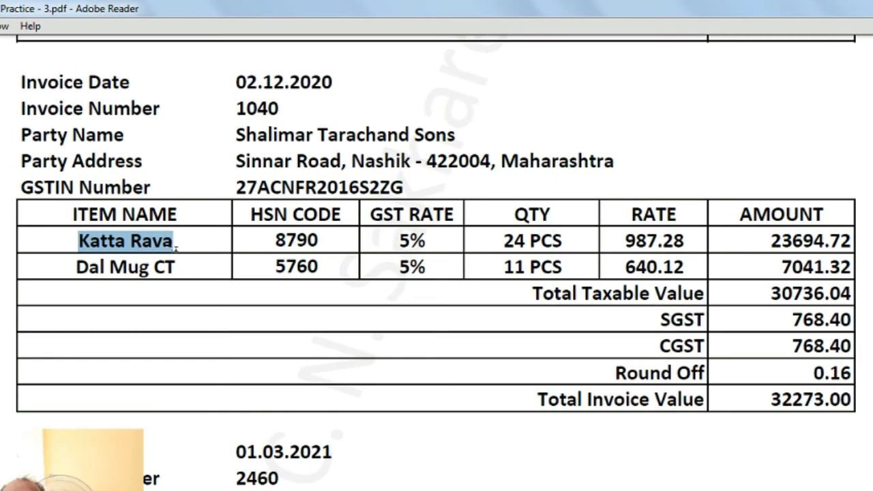
{"action": "left_click_drag", "start_coordinate": [398, 241], "coordinate": [426, 241]}
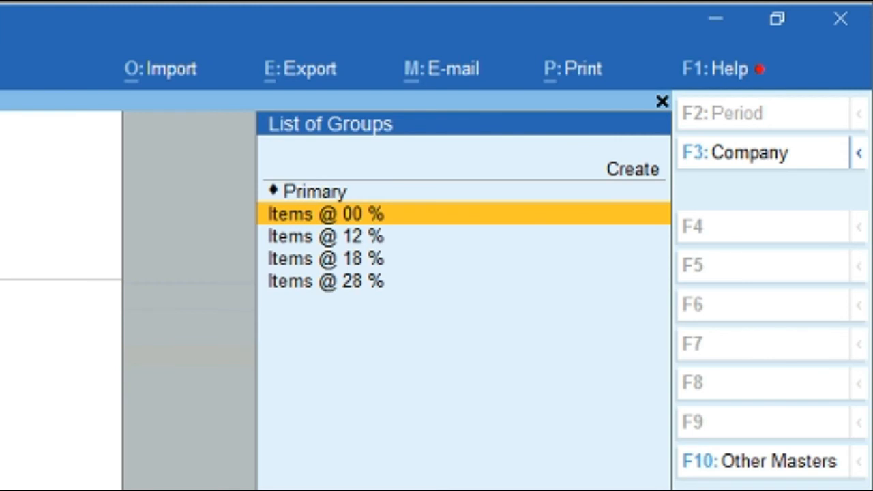
Step: Create stock group Items @ 5 % under Primary for Katta Rava, keeping quantity addition and Set/Alter GST Details at No
{"action": "key", "text": "Up"}
{"action": "key", "text": "Up"}
{"action": "key", "text": "Down"}
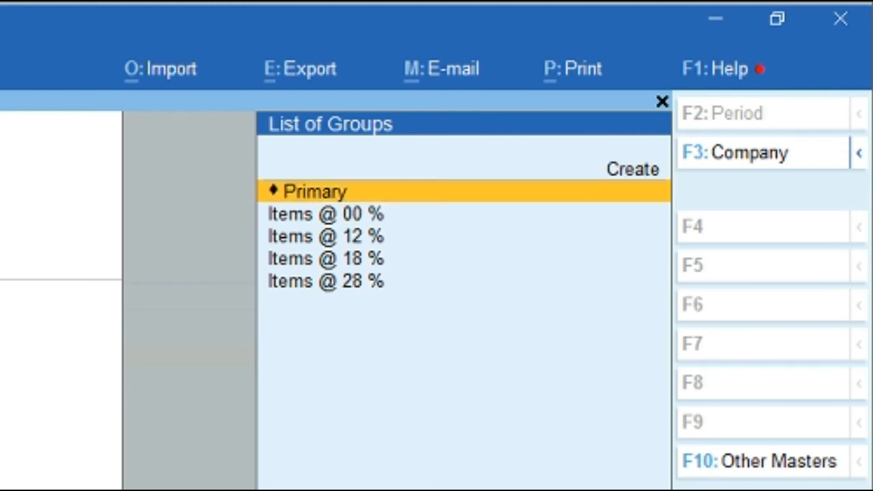
{"action": "key", "text": "Up"}
{"action": "key", "text": "Down"}
{"action": "key", "text": "Up"}
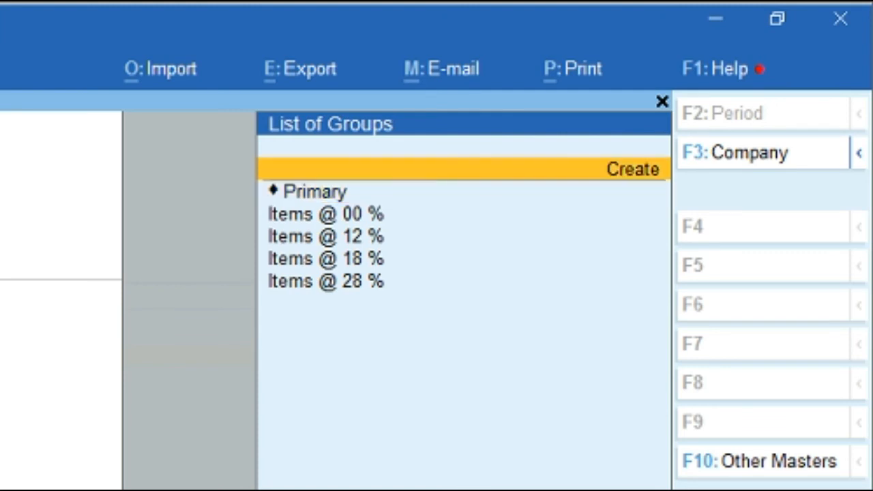
{"action": "key", "text": "alt+c"}
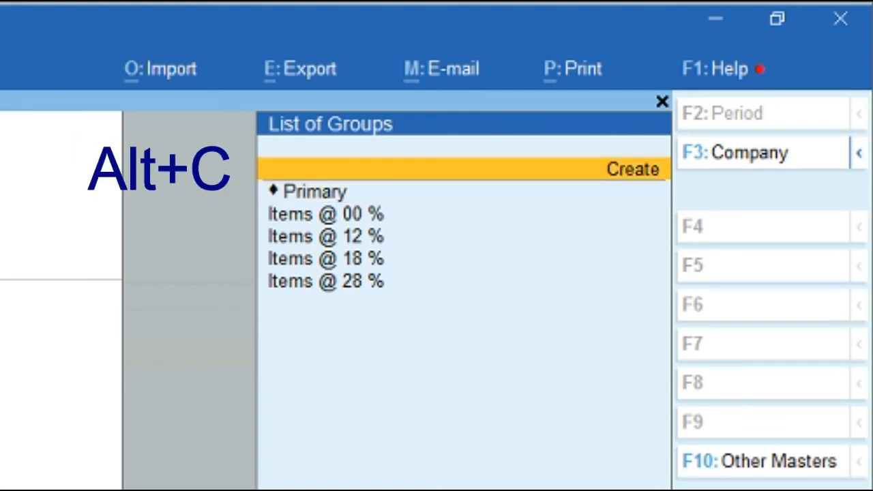
{"action": "key", "text": "alt"}
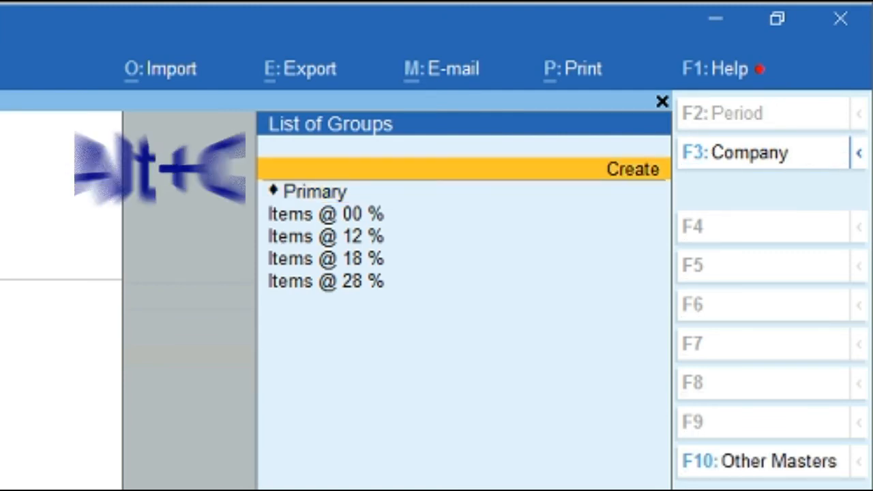
{"action": "key", "text": "alt+c"}
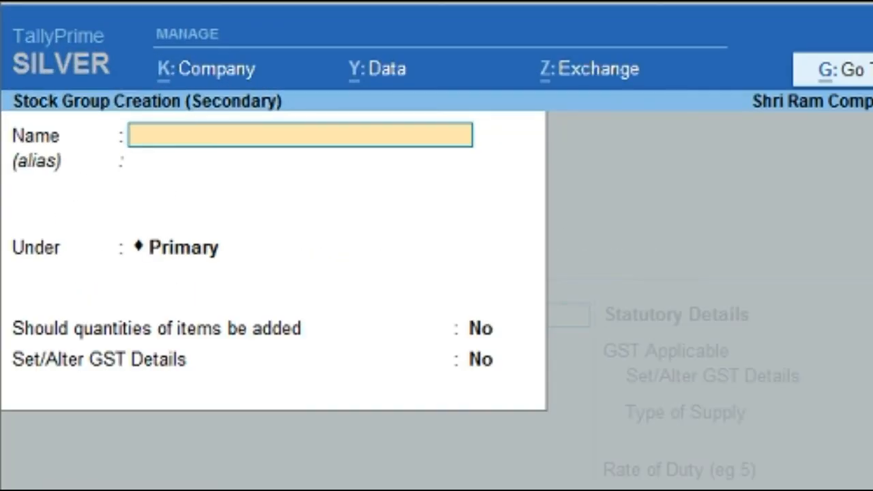
{"action": "type", "text": "Items"}
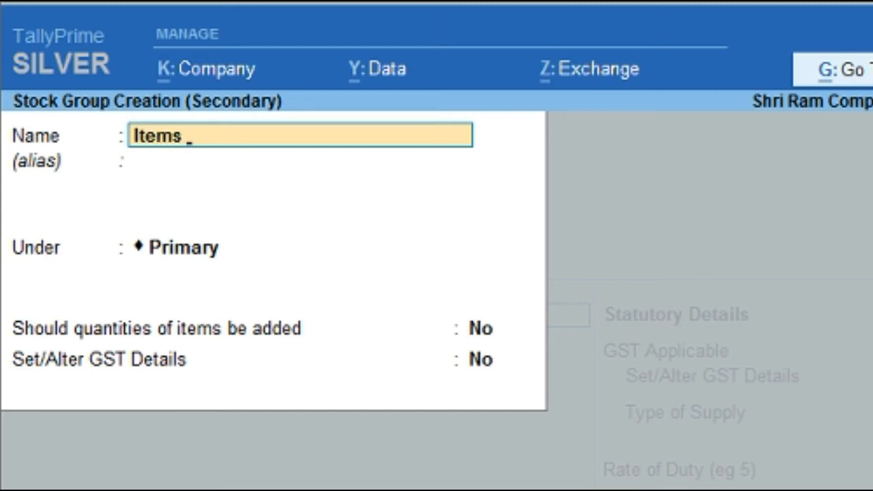
{"action": "type", "text": " @ 5"}
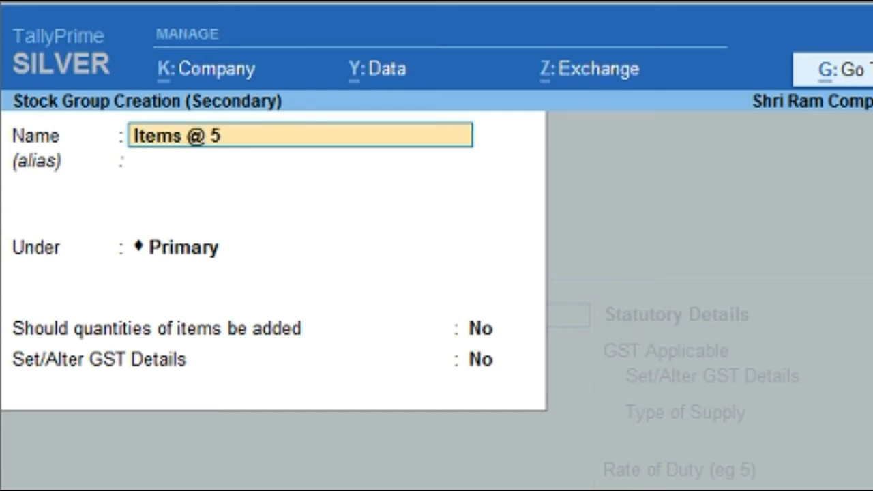
{"action": "type", "text": " %"}
{"action": "key", "text": "Return"}
{"action": "key", "text": "Return"}
{"action": "key", "text": "Return"}
{"action": "key", "text": "Return"}
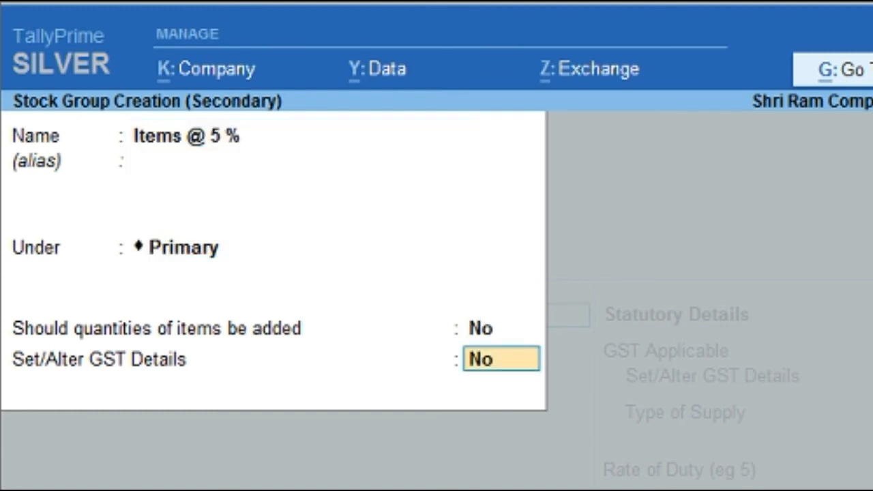
{"action": "key", "text": "Return"}
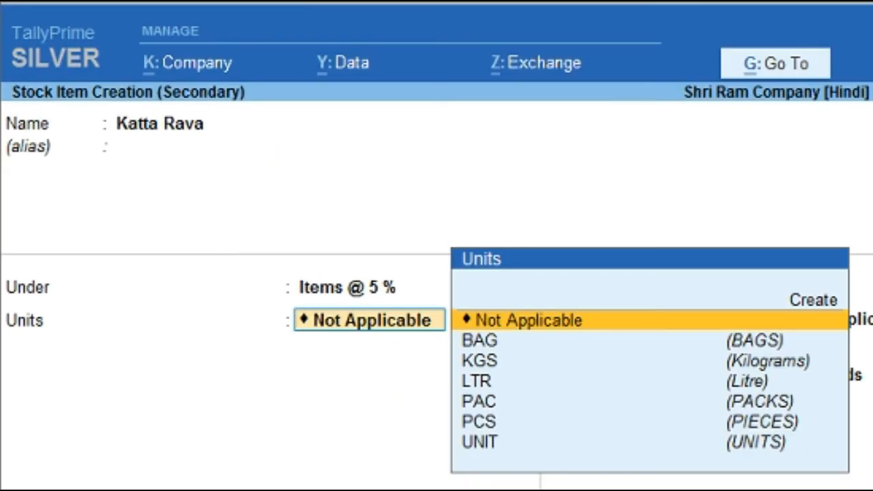
Step: Reopen the stock group Items @ 5 % from the item's group choice, rename it Items @ 05%, and save it with its other settings
{"action": "key", "text": "BackSpace"}
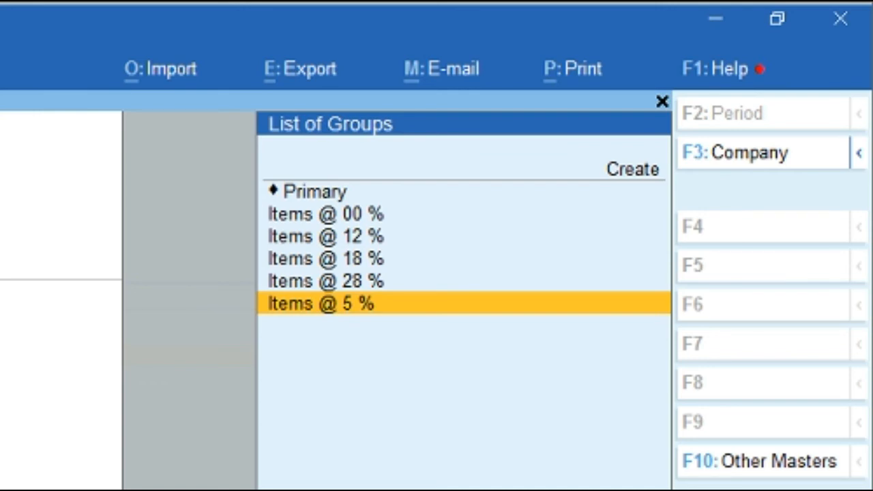
{"action": "key", "text": "ctrl"}
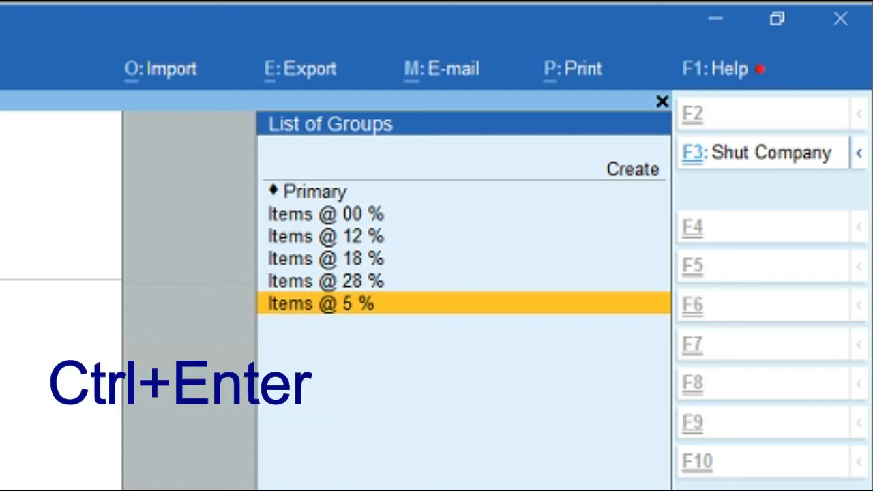
{"action": "key", "text": "ctrl+Return"}
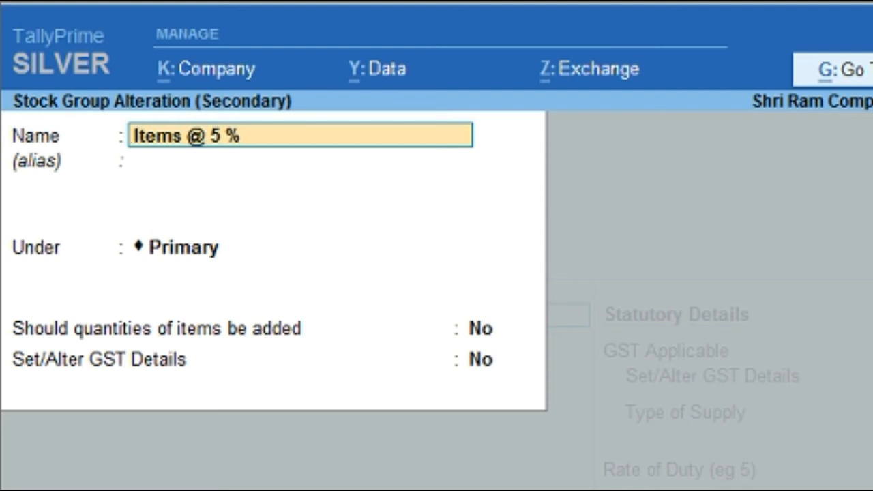
{"action": "key", "text": "BackSpace"}
{"action": "key", "text": "BackSpace"}
{"action": "key", "text": "BackSpace"}
{"action": "key", "text": "BackSpace"}
{"action": "key", "text": "BackSpace"}
{"action": "type", "text": "05%"}
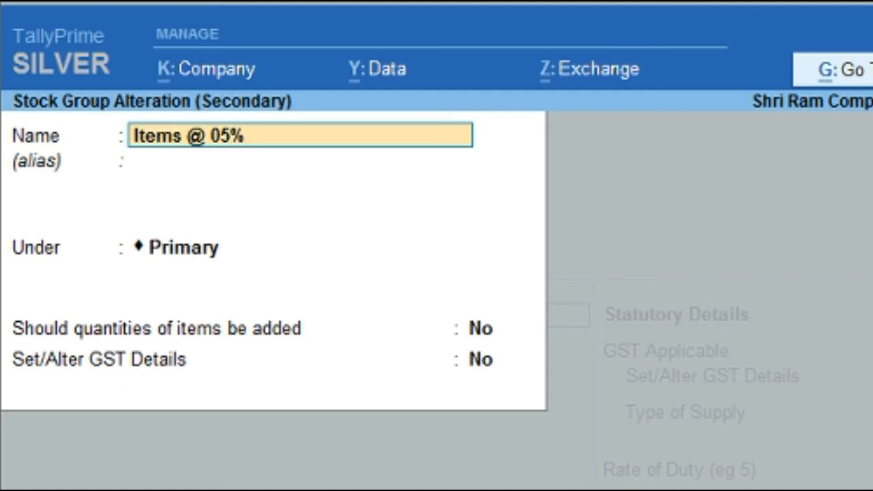
{"action": "key", "text": "Return"}
{"action": "key", "text": "Return"}
{"action": "key", "text": "Return"}
{"action": "key", "text": "Return"}
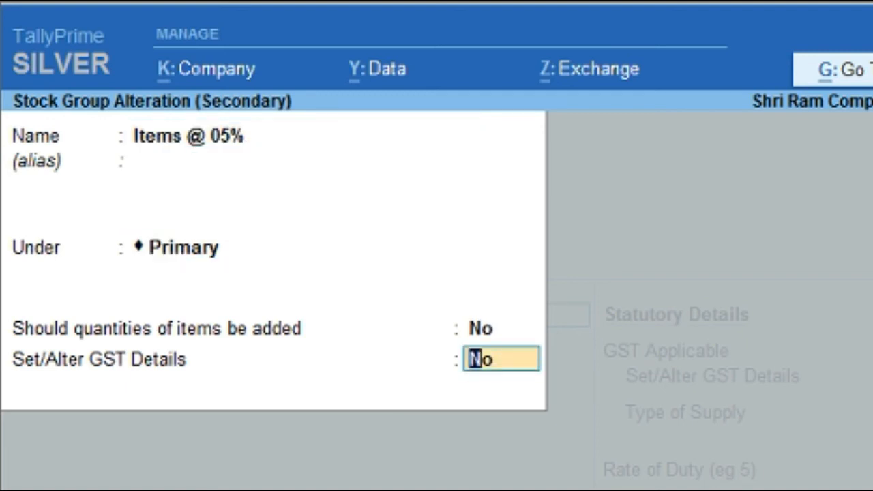
{"action": "key", "text": "Return"}
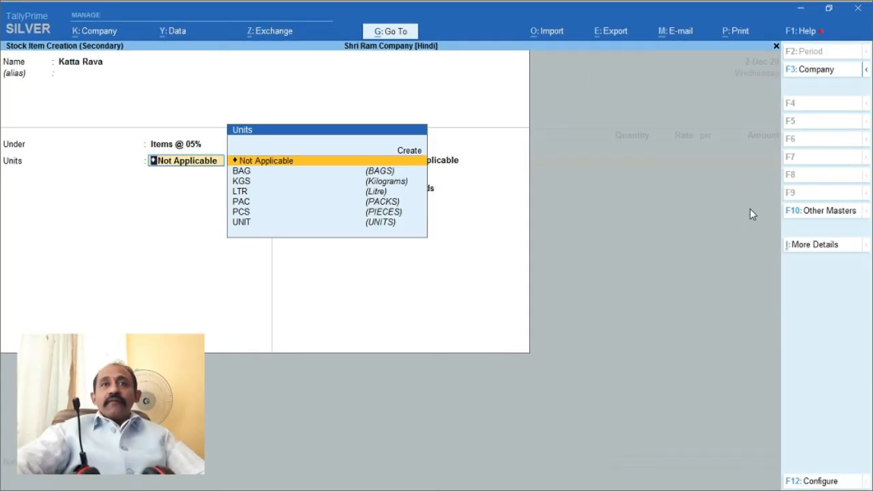
Step: Look through the stock groups from Items @ 00 % to Items @ 28 % and keep Katta Rava under Items @ 05%
{"action": "key", "text": "BackSpace"}
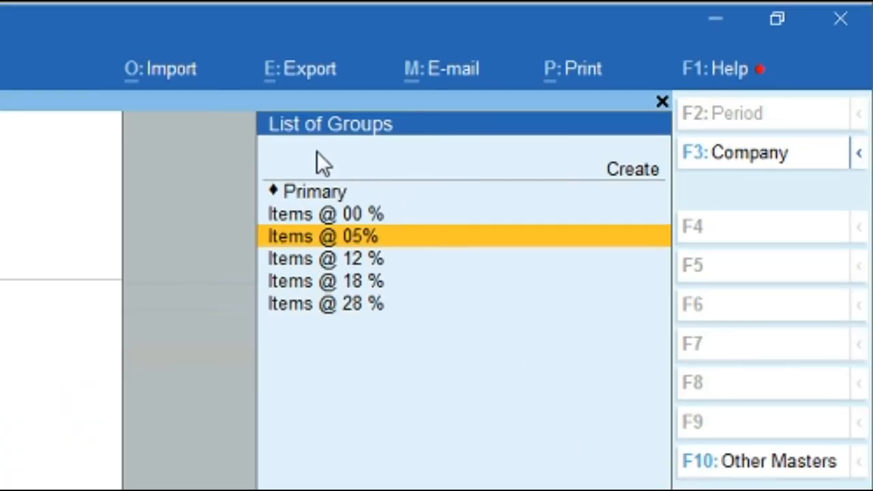
{"action": "key", "text": "Up"}
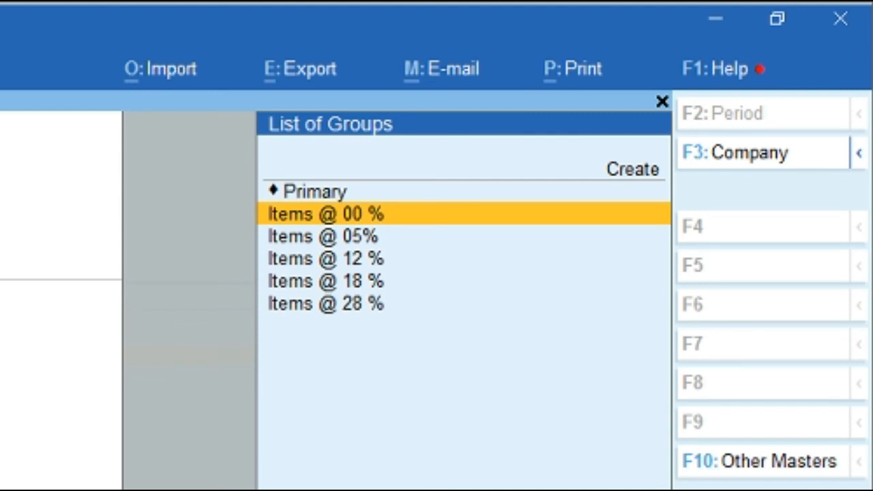
{"action": "key", "text": "Down"}
{"action": "key", "text": "Down"}
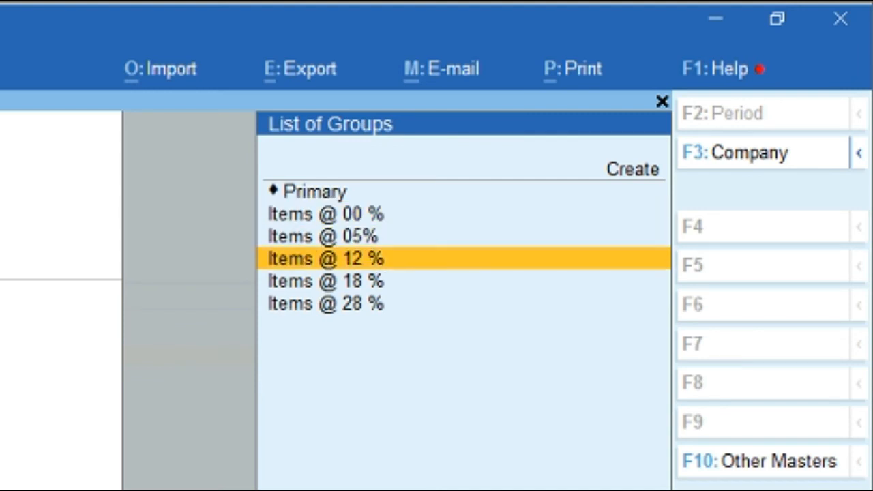
{"action": "key", "text": "Down"}
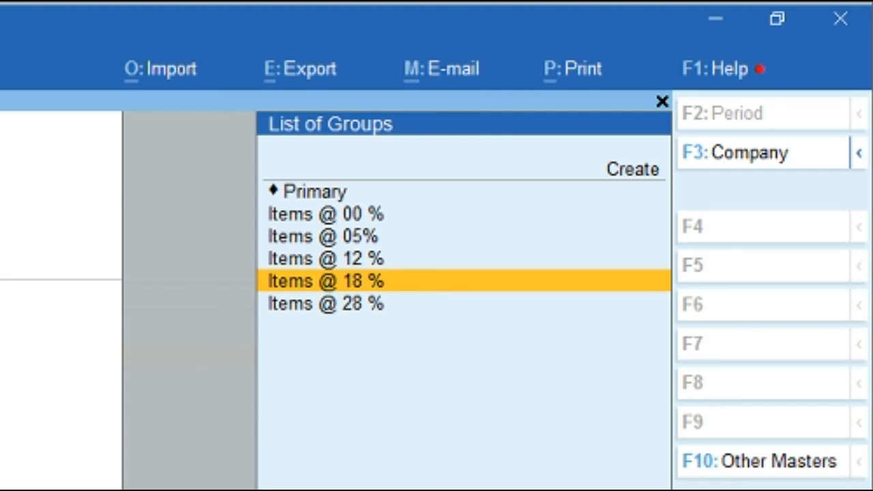
{"action": "key", "text": "Down"}
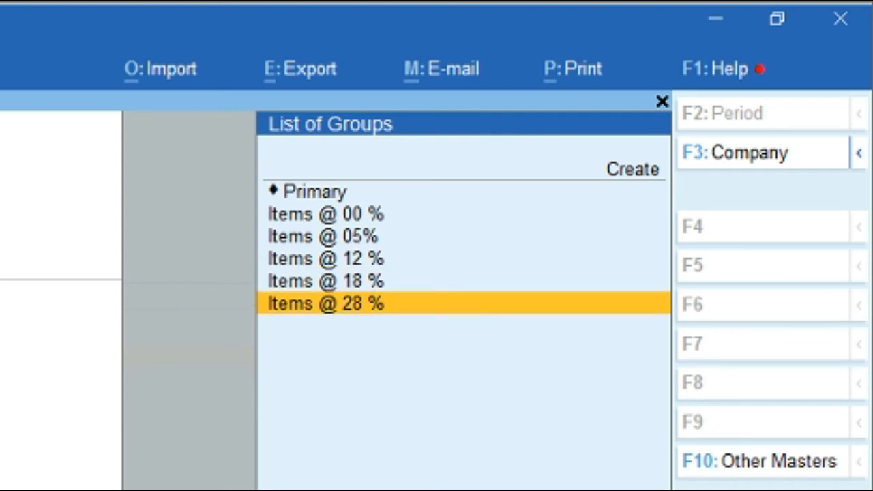
{"action": "key", "text": "Up"}
{"action": "key", "text": "Up"}
{"action": "key", "text": "Up"}
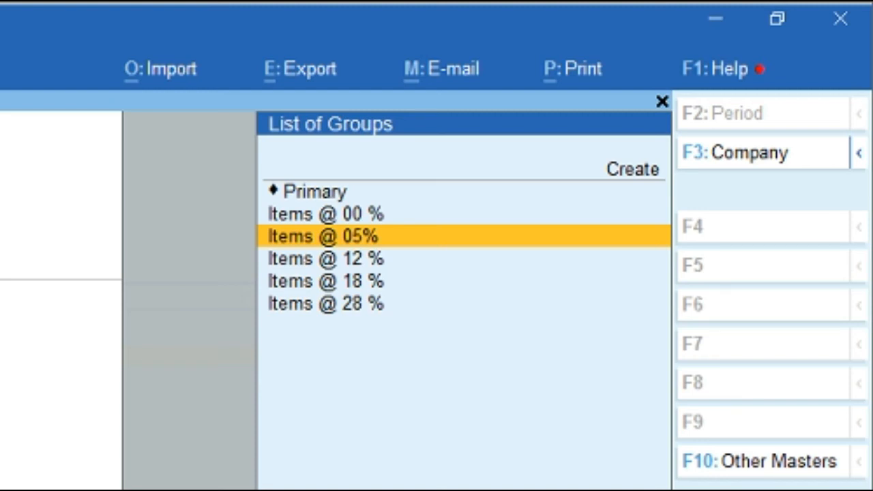
{"action": "key", "text": "Return"}
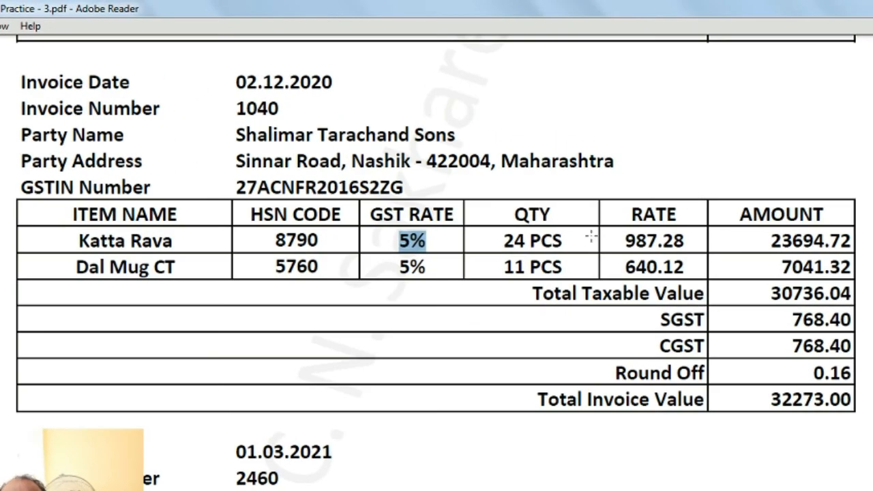
Step: Check Katta Rava's unit in the invoice PDF and set the stock item's unit to PCS
{"action": "left_click_drag", "start_coordinate": [529, 237], "coordinate": [573, 230]}
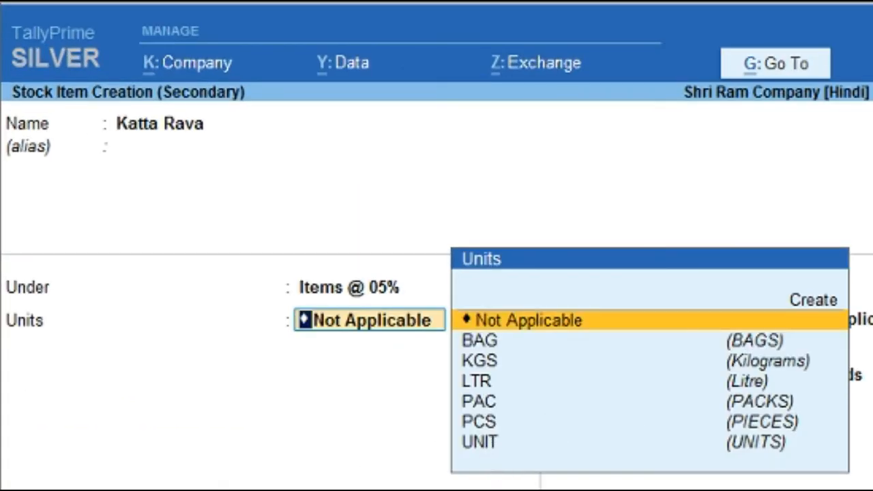
{"action": "key", "text": "Down"}
{"action": "key", "text": "Down"}
{"action": "key", "text": "Down"}
{"action": "key", "text": "Down"}
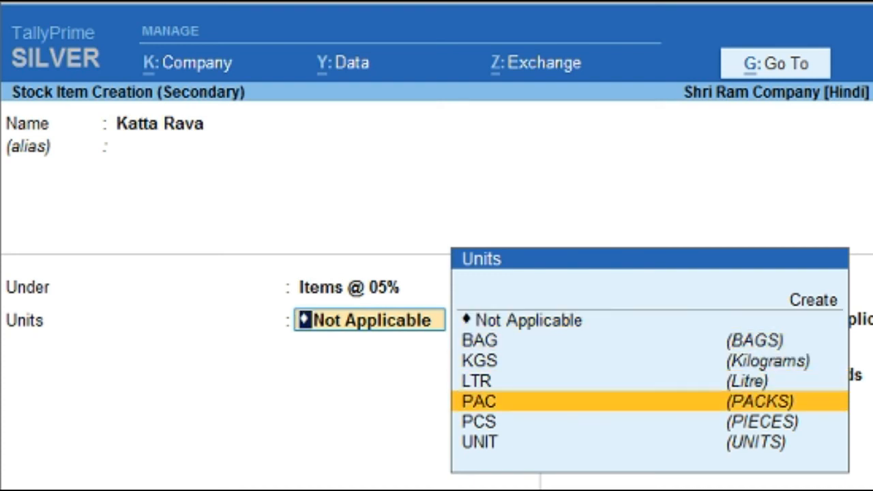
{"action": "key", "text": "Down"}
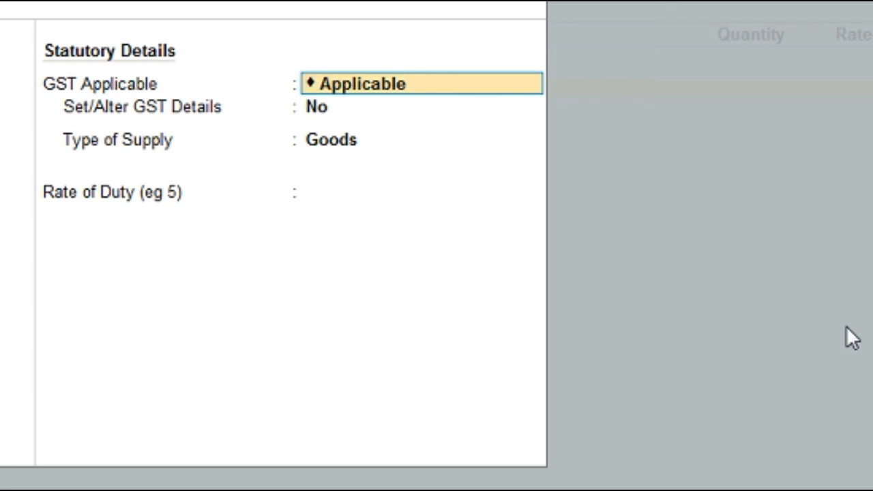
Step: Keep GST Applicable for Katta Rava and set Set/Alter GST Details to Yes to open its GST details
{"action": "key", "text": "Return"}
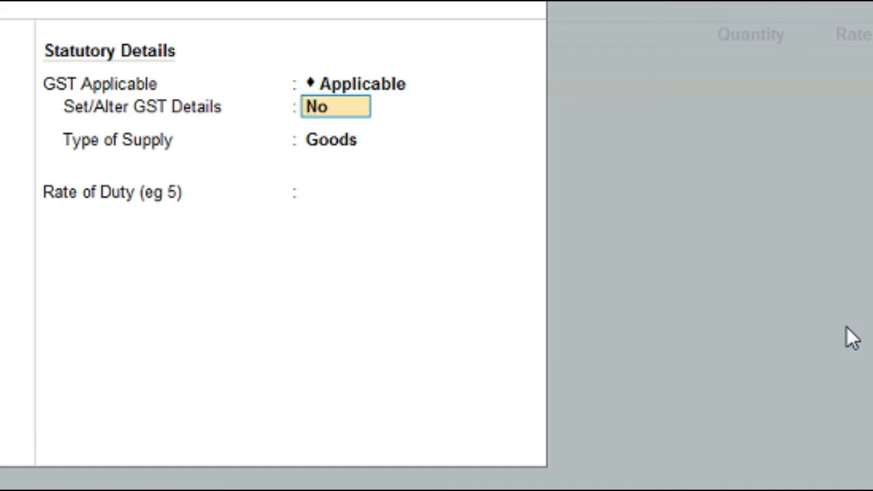
{"action": "type", "text": "y"}
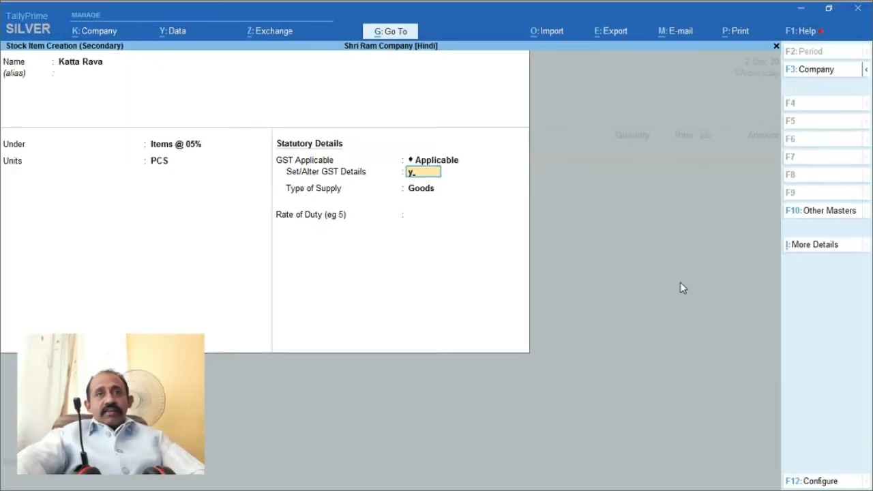
{"action": "key", "text": "Return"}
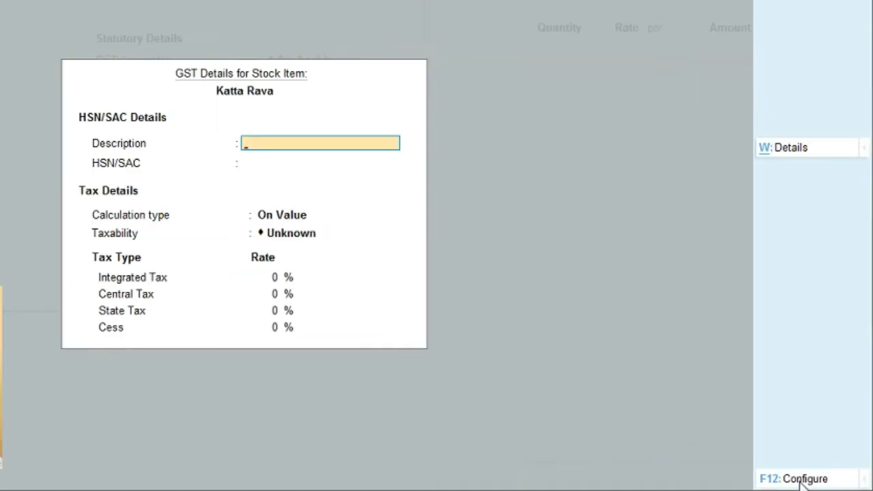
Step: Check the GST details configuration, keeping Allow HSN/SAC details and Show all GST Tax Types at Yes and the other options at No
{"action": "left_click", "coordinate": [752, 478]}
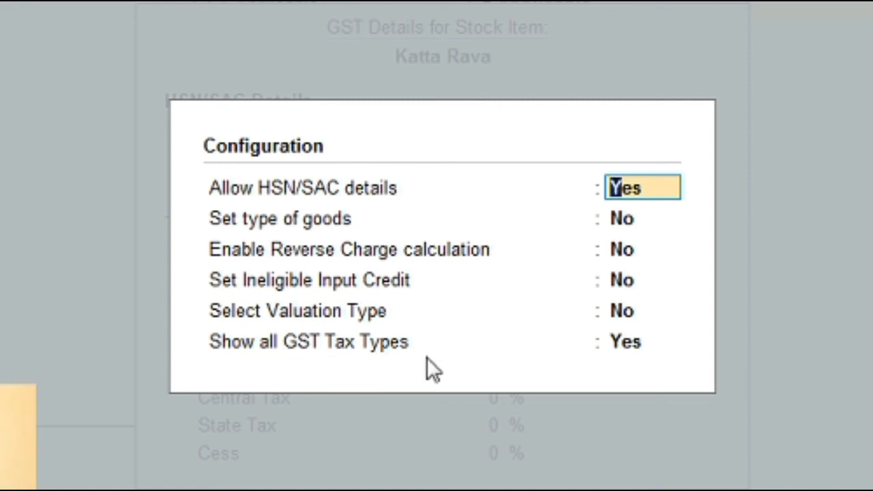
{"action": "key", "text": "Return"}
{"action": "key", "text": "Return"}
{"action": "key", "text": "Return"}
{"action": "key", "text": "Return"}
{"action": "key", "text": "Return"}
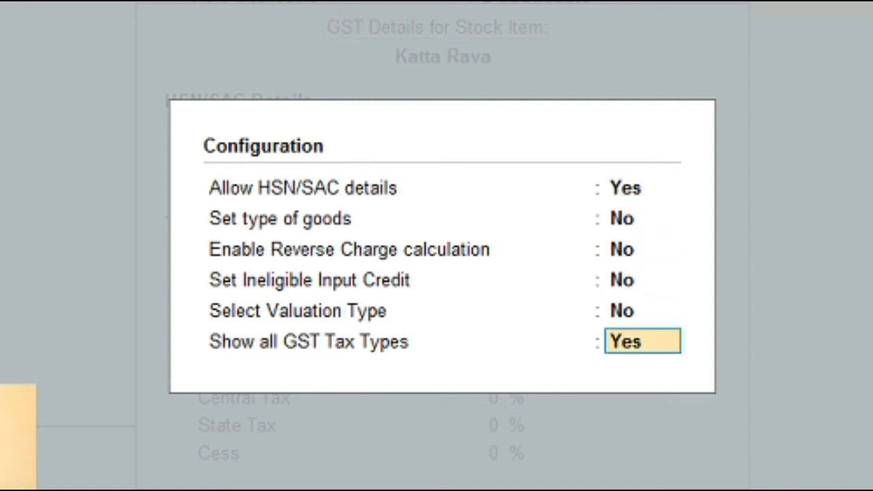
{"action": "key", "text": "Return"}
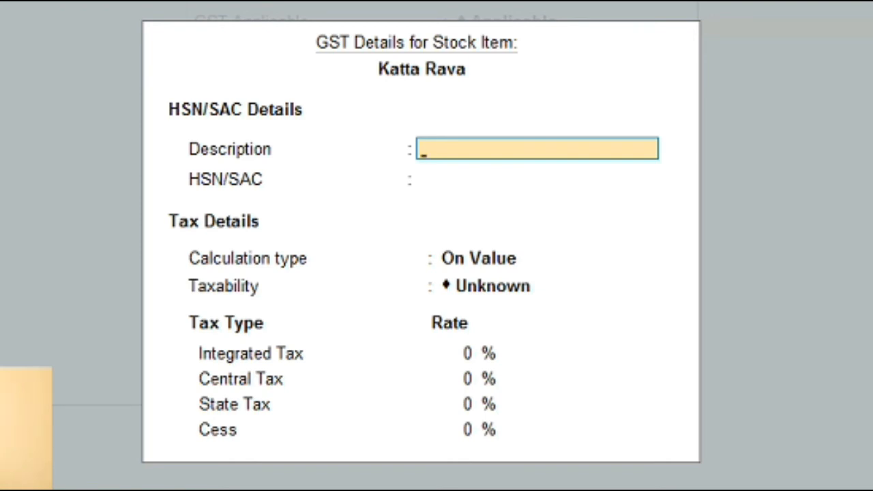
Step: Leave the description blank, look up Katta Rava's HSN code in the invoice PDF, and set HSN/SAC to 8790
{"action": "key", "text": "Return"}
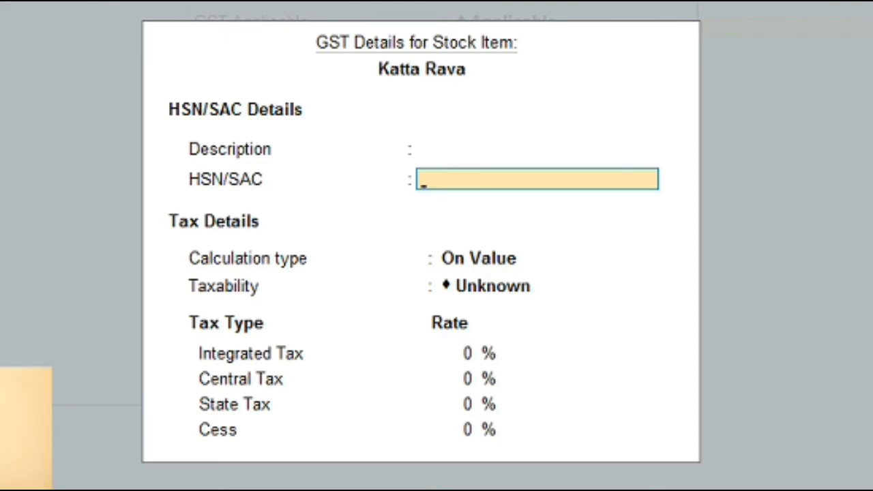
{"action": "left_click", "coordinate": [802, 12]}
{"action": "left_click", "coordinate": [276, 238]}
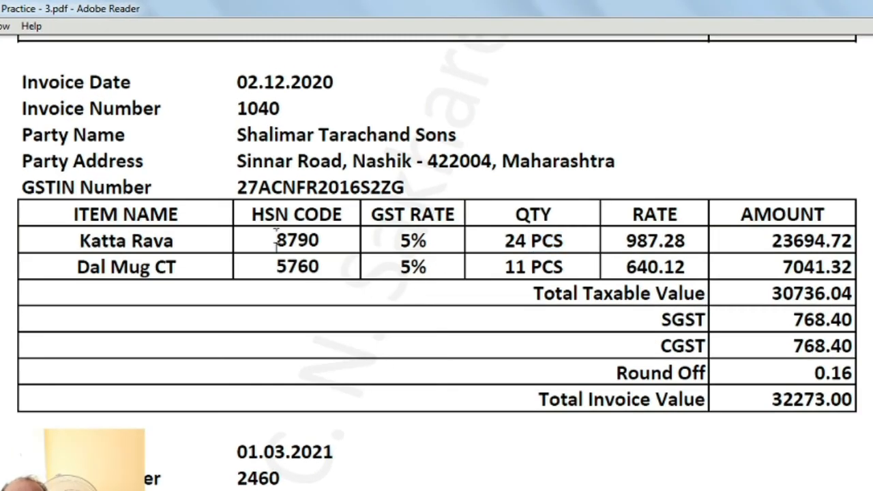
{"action": "left_click_drag", "start_coordinate": [276, 239], "coordinate": [325, 233]}
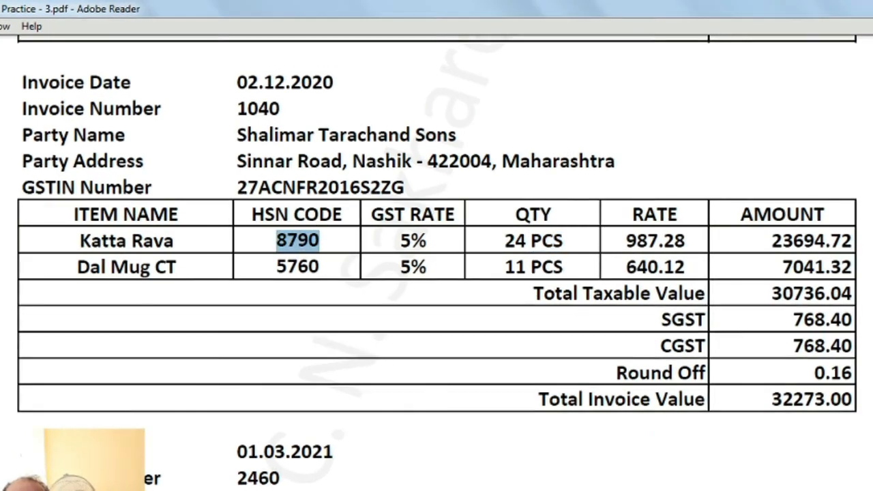
{"action": "key", "text": "alt+Tab"}
{"action": "type", "text": "879"}
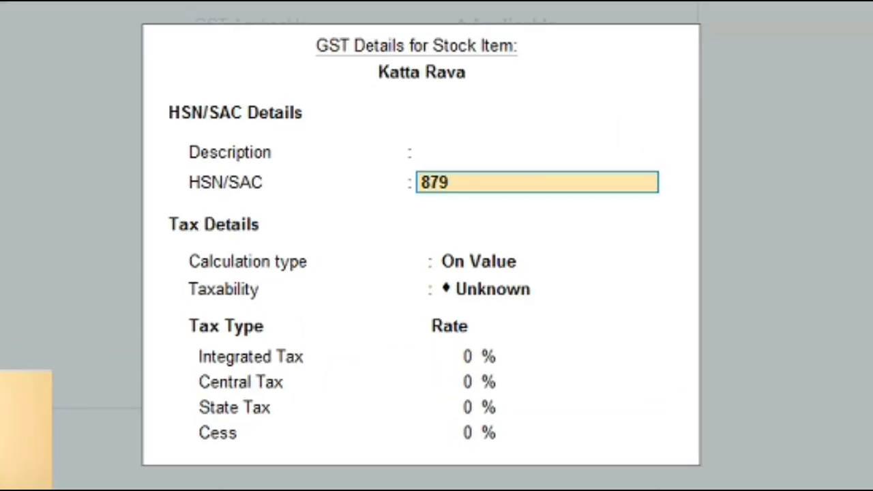
{"action": "type", "text": "0"}
{"action": "key", "text": "Return"}
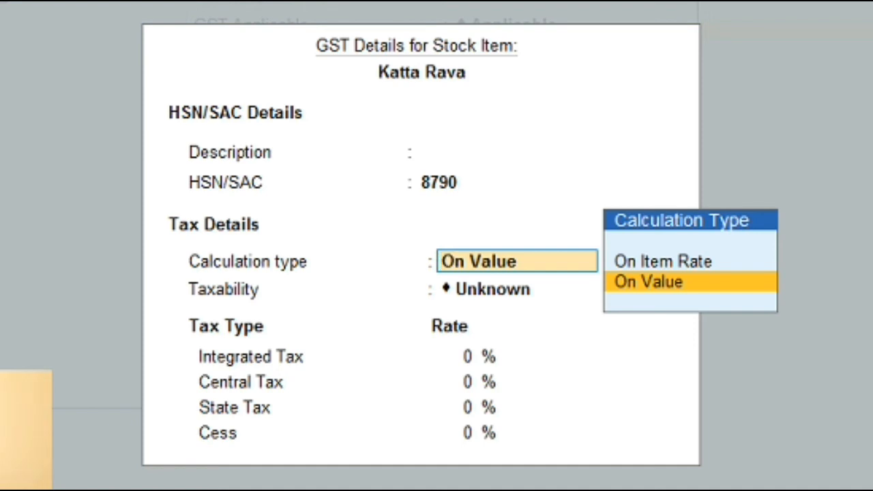
Step: Set Katta Rava's tax details to calculation On Value, taxability Taxable, Integrated Tax 5 % and Cess 0 %, and accept them
{"action": "key", "text": "Return"}
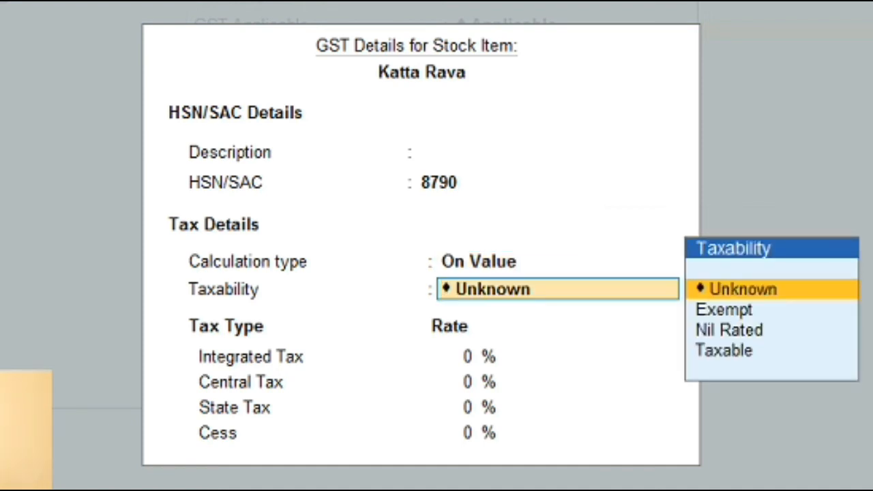
{"action": "key", "text": "Down"}
{"action": "key", "text": "Down"}
{"action": "key", "text": "Down"}
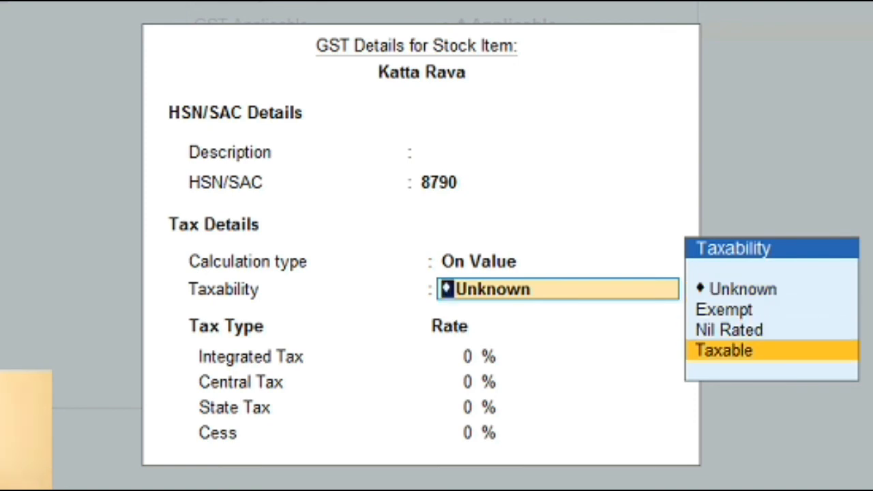
{"action": "key", "text": "Return"}
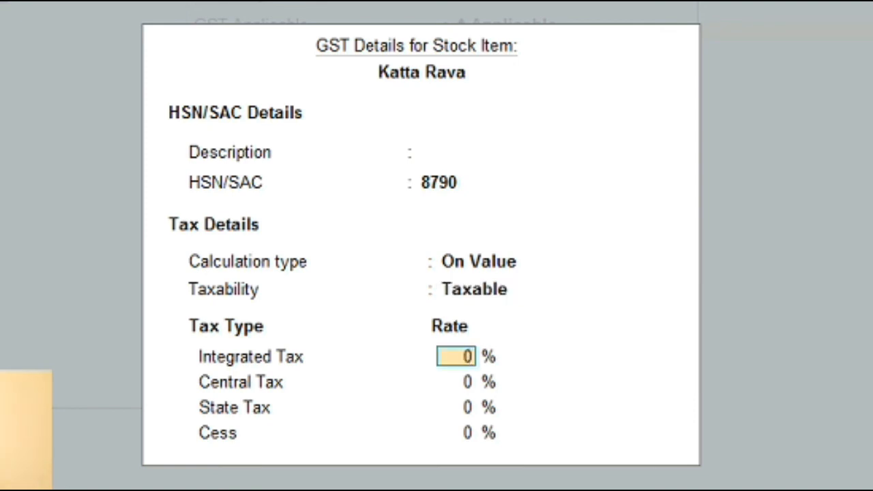
{"action": "type", "text": "5"}
{"action": "key", "text": "Return"}
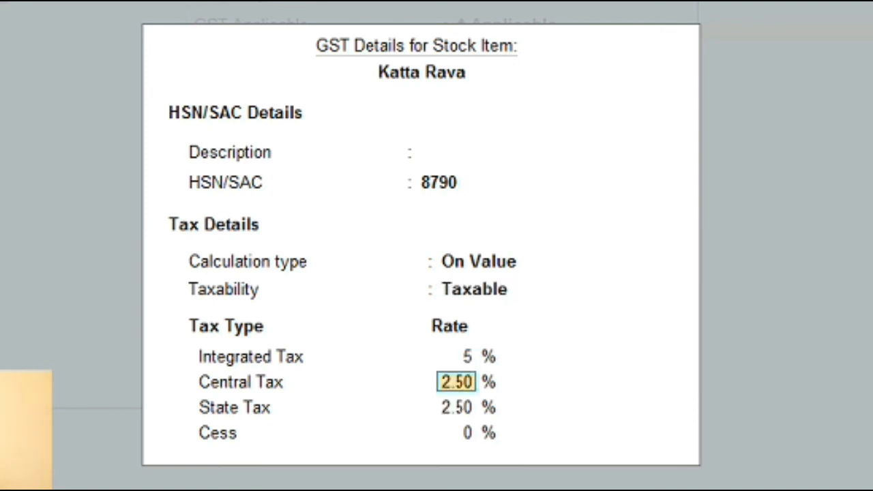
{"action": "key", "text": "Return"}
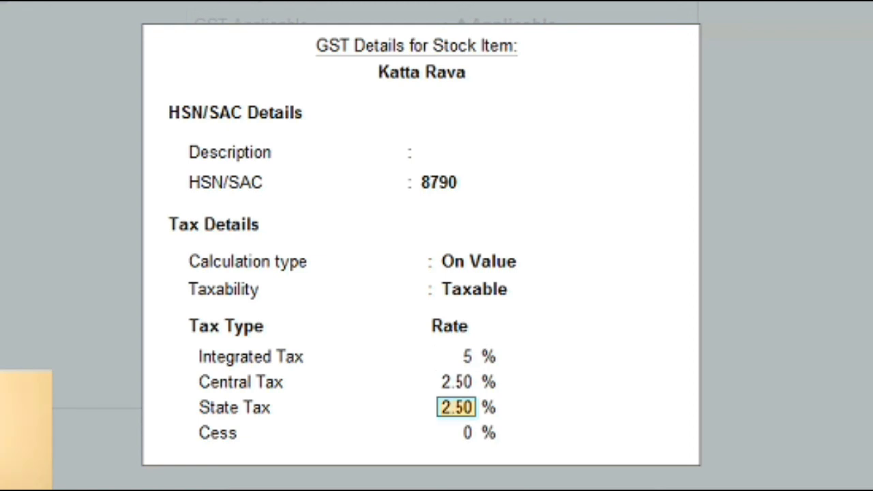
{"action": "key", "text": "Return"}
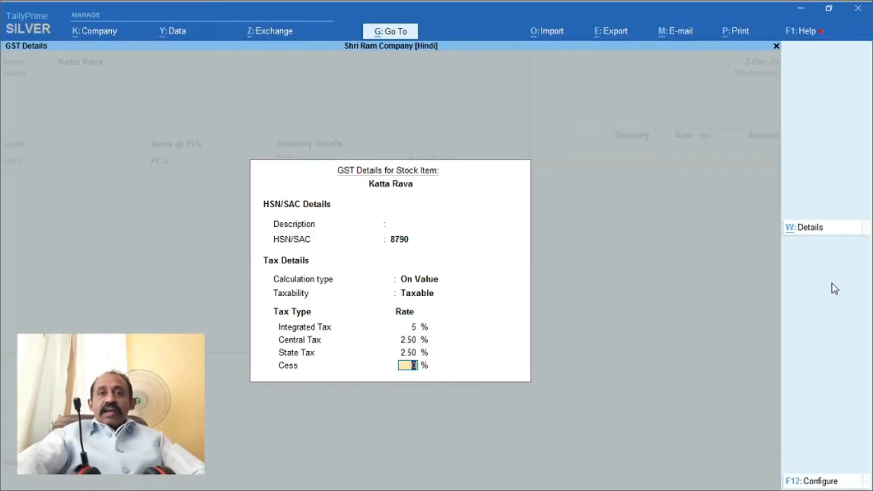
{"action": "key", "text": "Return"}
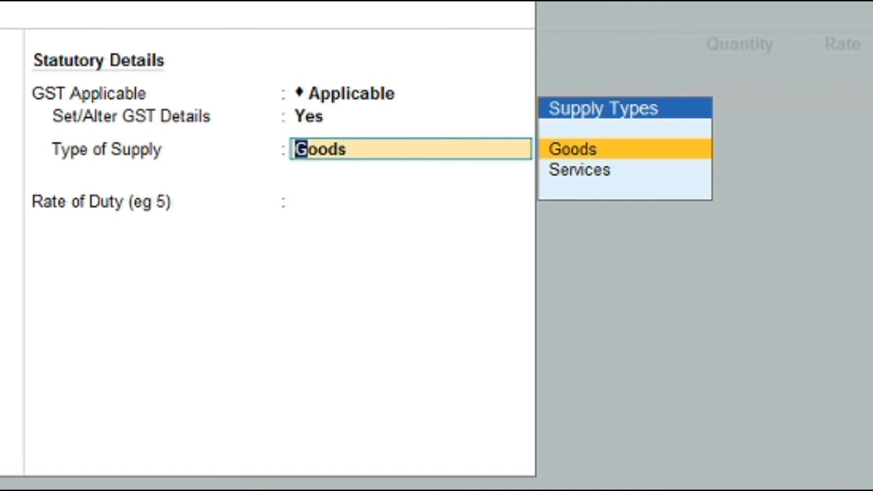
Step: Keep Goods as the type of supply, set the rate of duty to 0, and save the Katta Rava stock item
{"action": "key", "text": "Return"}
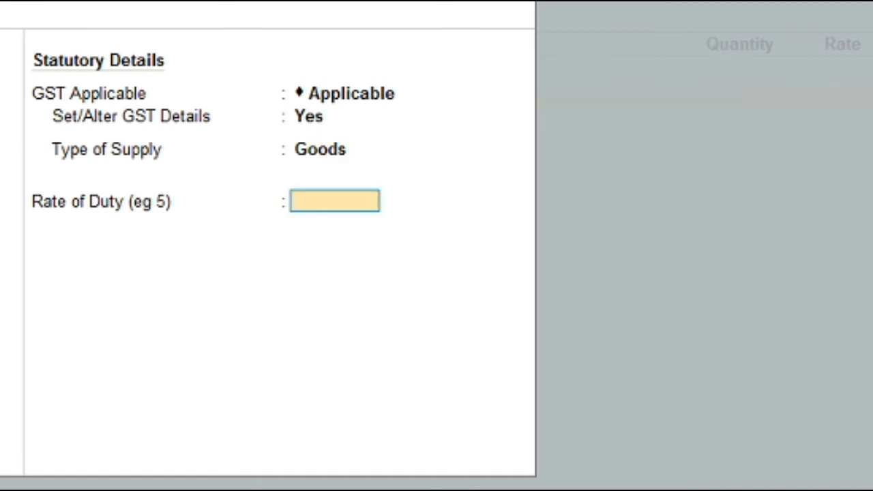
{"action": "type", "text": "0"}
{"action": "key", "text": "Return"}
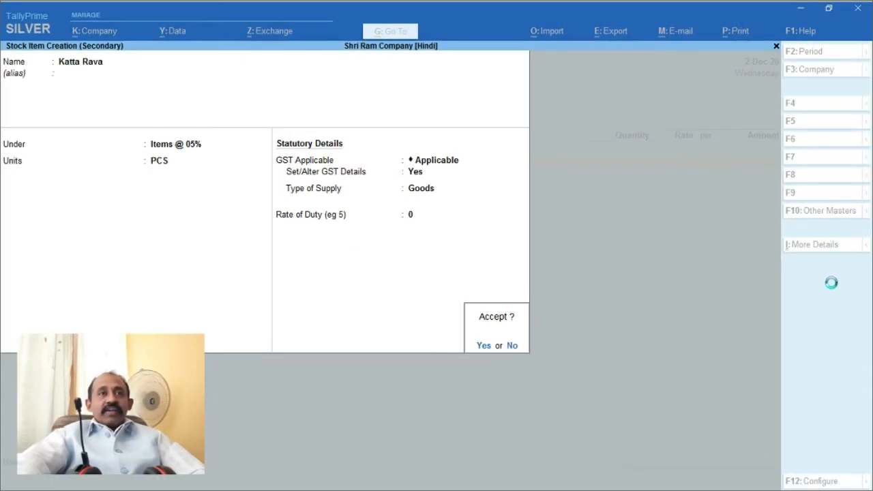
{"action": "key", "text": "Return"}
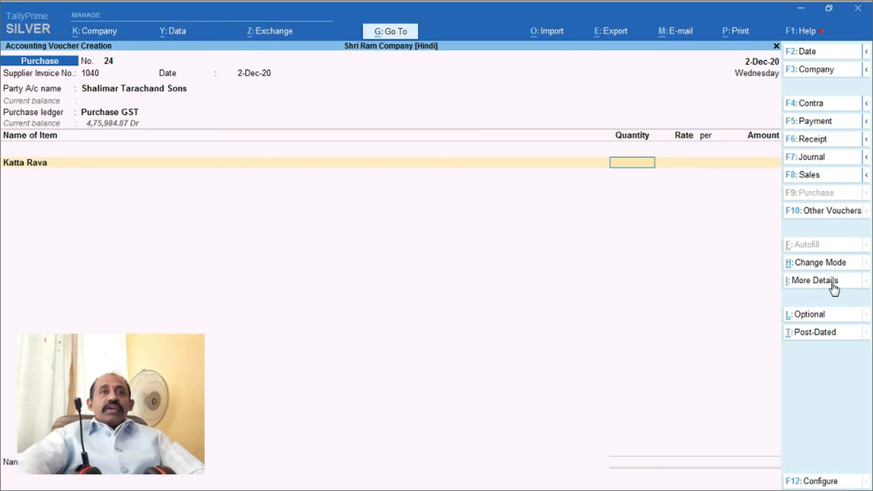
Step: Reselect Katta Rava as the voucher item, look up its quantity in the invoice PDF, and copy its rate of 987.28
{"action": "key", "text": "BackSpace"}
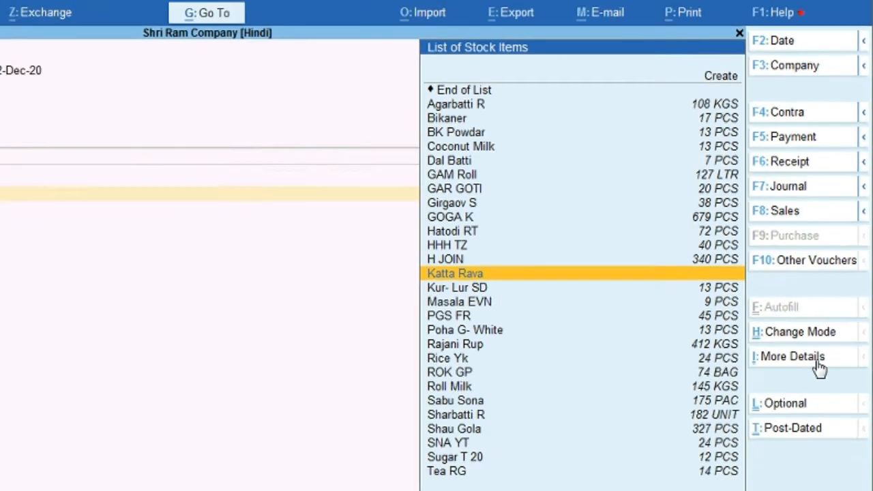
{"action": "key", "text": "Return"}
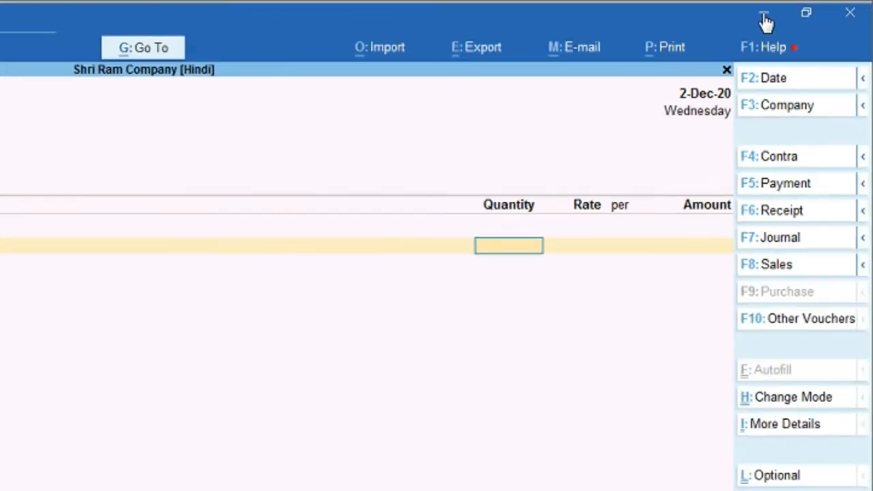
{"action": "left_click", "coordinate": [715, 19]}
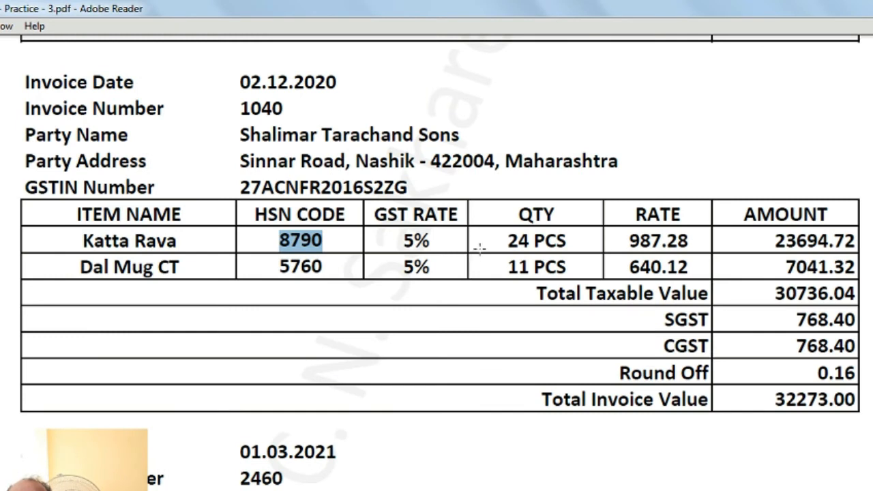
{"action": "left_click_drag", "start_coordinate": [508, 240], "coordinate": [531, 240]}
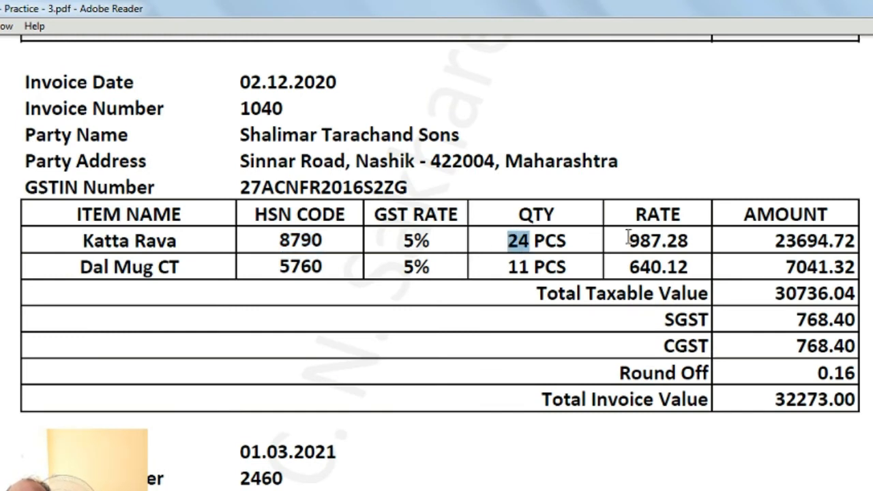
{"action": "left_click_drag", "start_coordinate": [626, 240], "coordinate": [688, 239]}
{"action": "key", "text": "ctrl+c"}
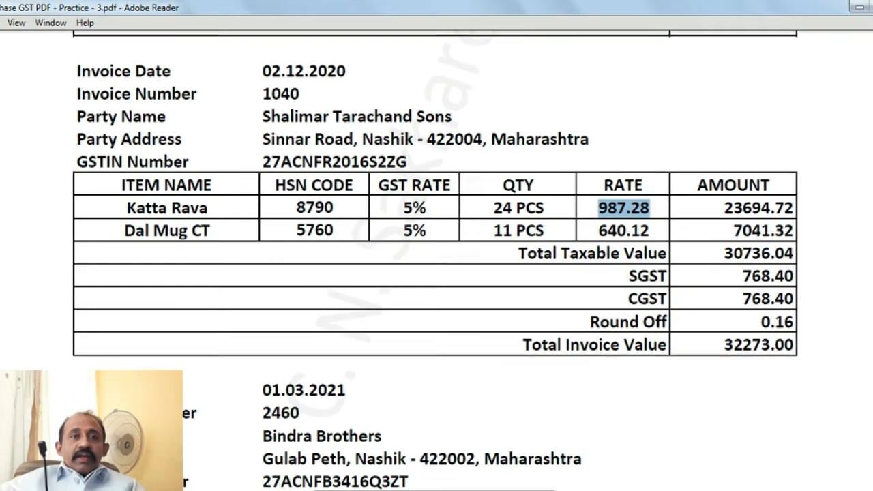
Step: In the TallyPrime purchase voucher, set Katta Rava's quantity to 24 PCS and its rate to 987.28 per PCS
{"action": "key", "text": "alt+Tab"}
{"action": "type", "text": "24"}
{"action": "key", "text": "ctrl+v"}
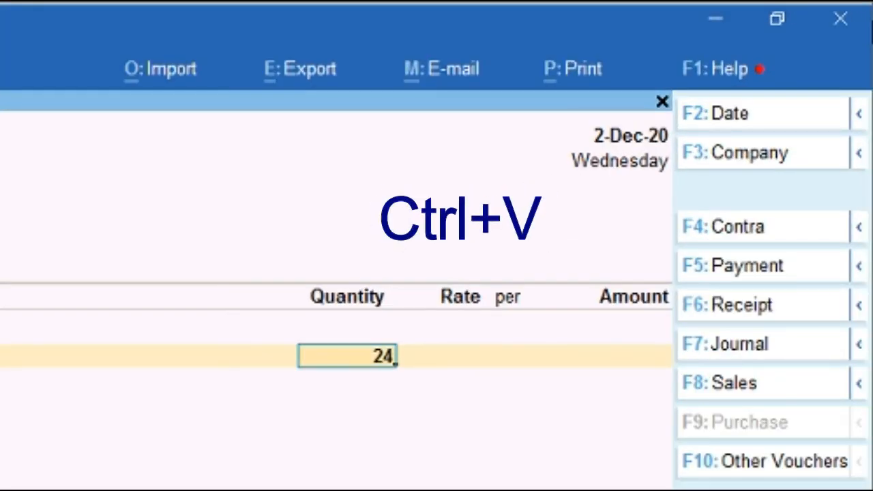
{"action": "key", "text": "Return"}
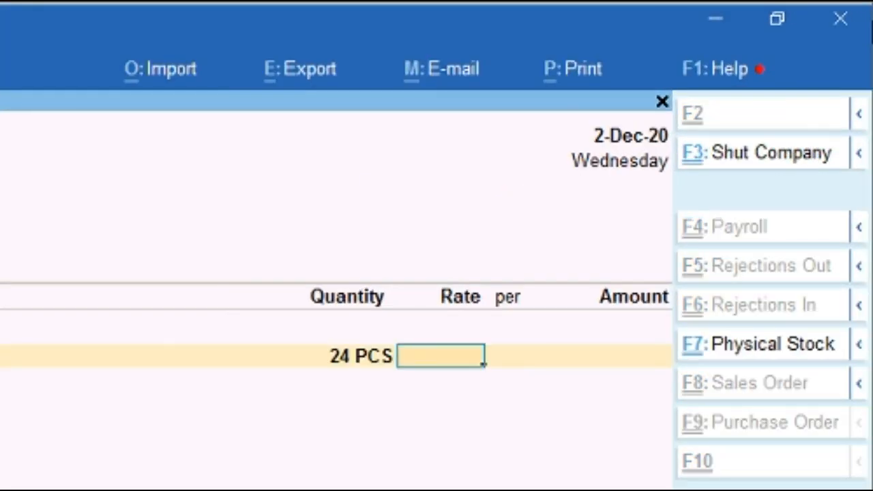
{"action": "key", "text": "Return"}
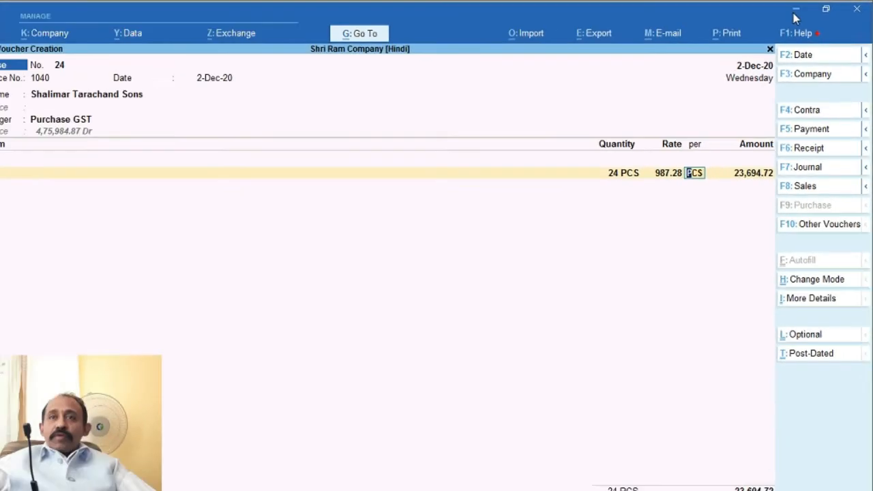
Step: Check Katta Rava's amount against the invoice PDF, copy the item name Dal Mug CT, and accept the Katta Rava line in TallyPrime
{"action": "left_click", "coordinate": [794, 10]}
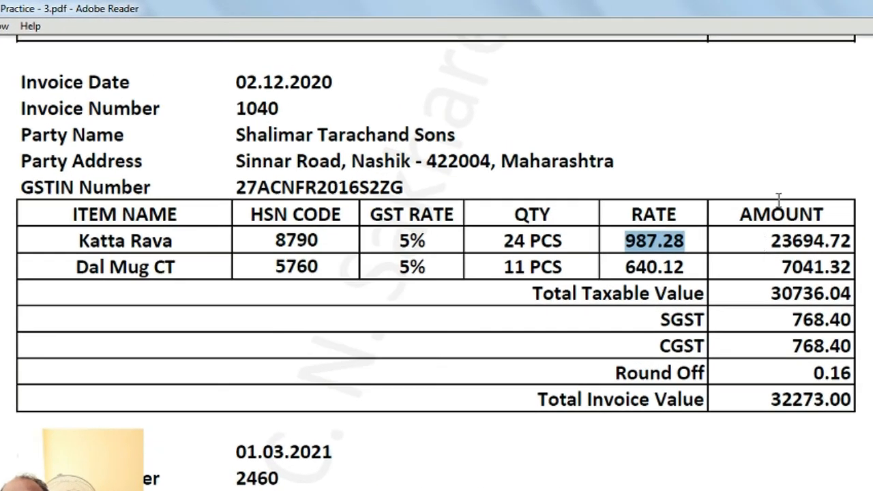
{"action": "left_click_drag", "start_coordinate": [766, 240], "coordinate": [858, 238]}
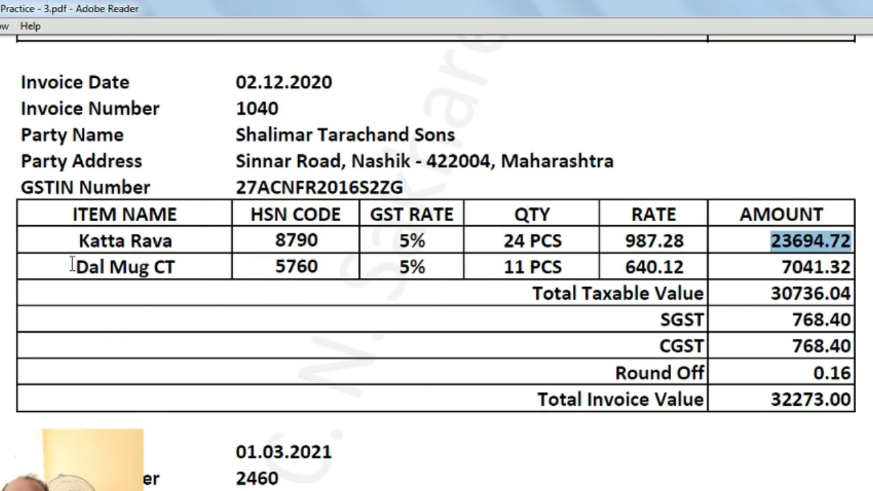
{"action": "left_click_drag", "start_coordinate": [74, 266], "coordinate": [172, 266]}
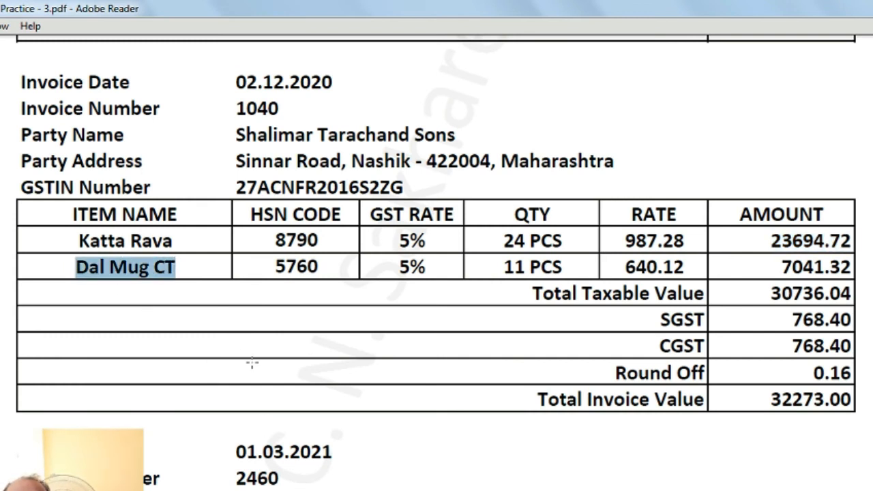
{"action": "key", "text": "ctrl+c"}
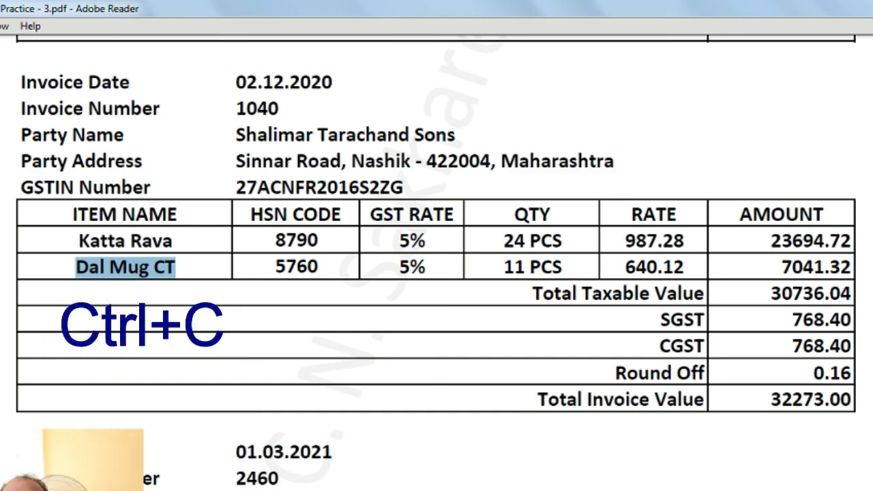
{"action": "key", "text": "alt+Tab"}
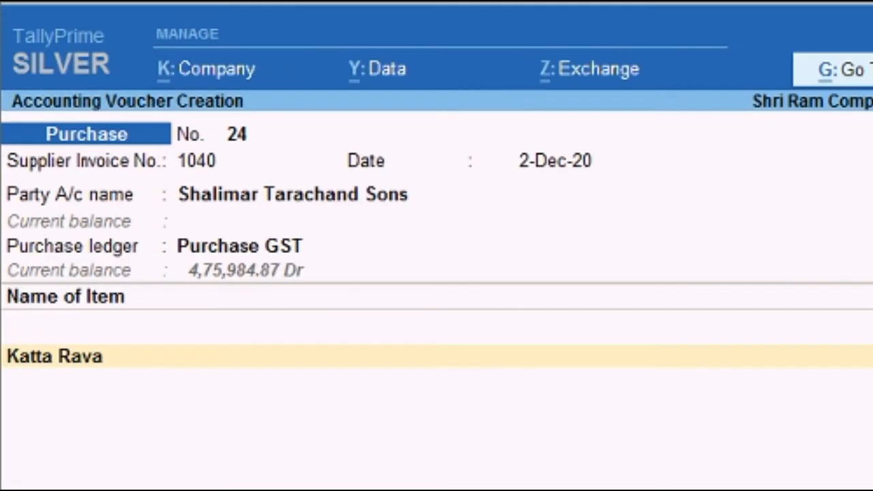
{"action": "key", "text": "Return"}
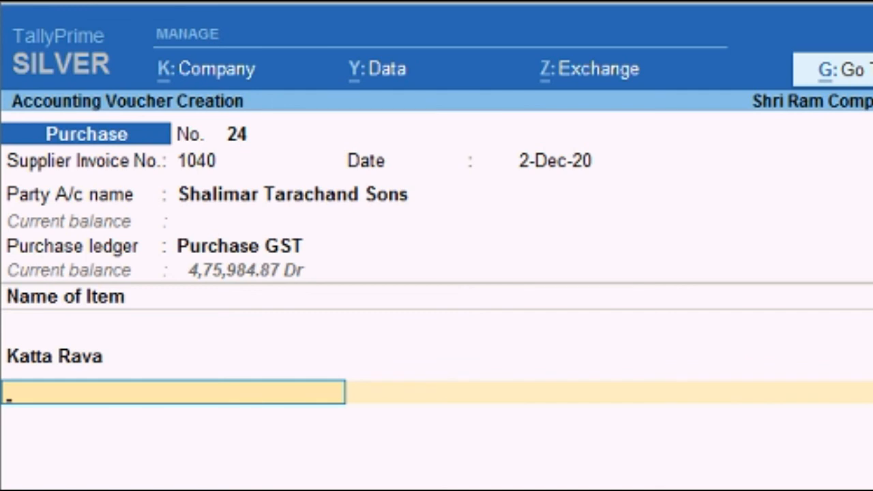
Step: Start creating a new stock item from the voucher's second item line, name it Dal Mug CT, and leave the alias blank
{"action": "key", "text": "ctrl+v"}
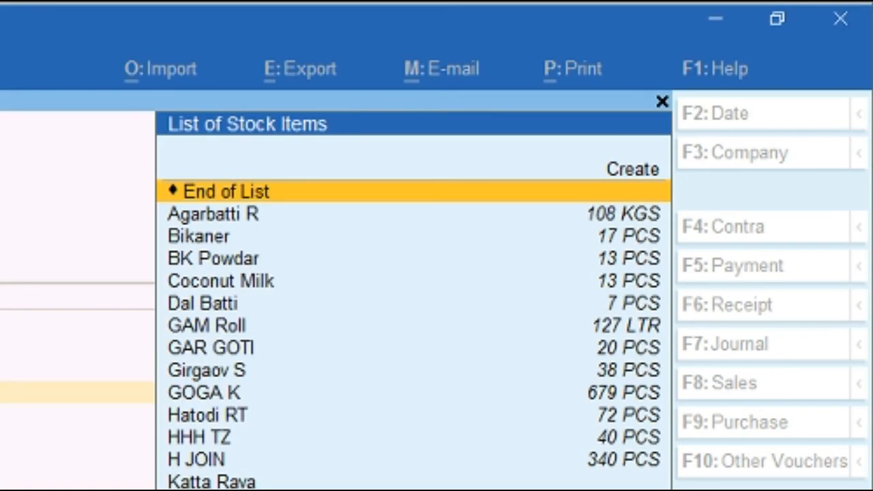
{"action": "key", "text": "Up"}
{"action": "key", "text": "Down"}
{"action": "key", "text": "Up"}
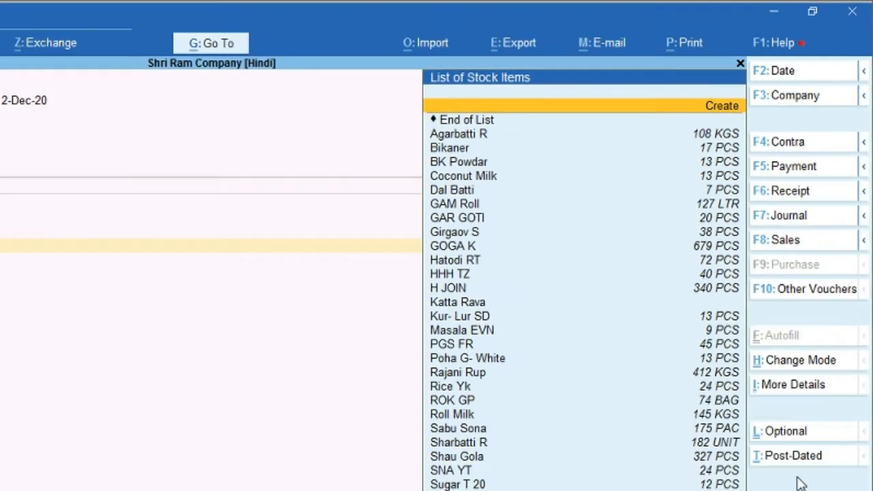
{"action": "key", "text": "alt+c"}
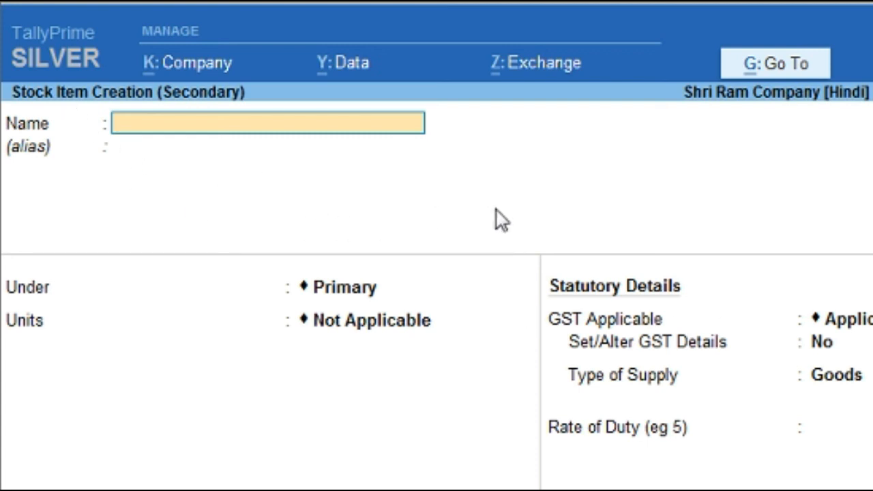
{"action": "key", "text": "ctrl+v"}
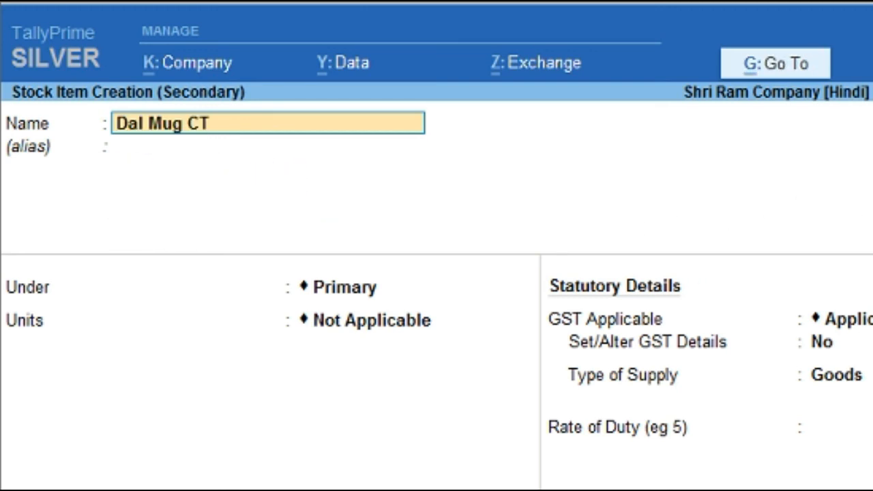
{"action": "key", "text": "Return"}
{"action": "key", "text": "Return"}
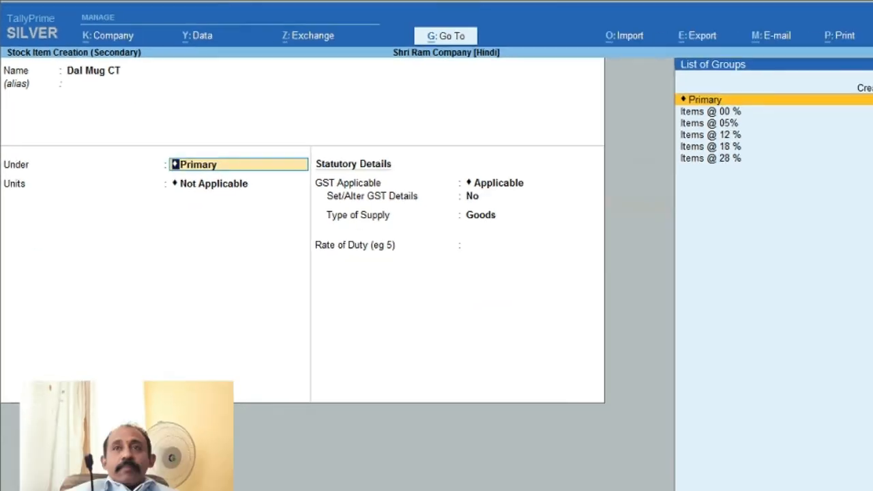
Step: Look up Dal Mug CT's GST rate in the invoice PDF and place the stock item under the group Items @ 05%
{"action": "key", "text": "alt+Tab"}
{"action": "left_click", "coordinate": [398, 268]}
{"action": "left_click_drag", "start_coordinate": [398, 268], "coordinate": [430, 268]}
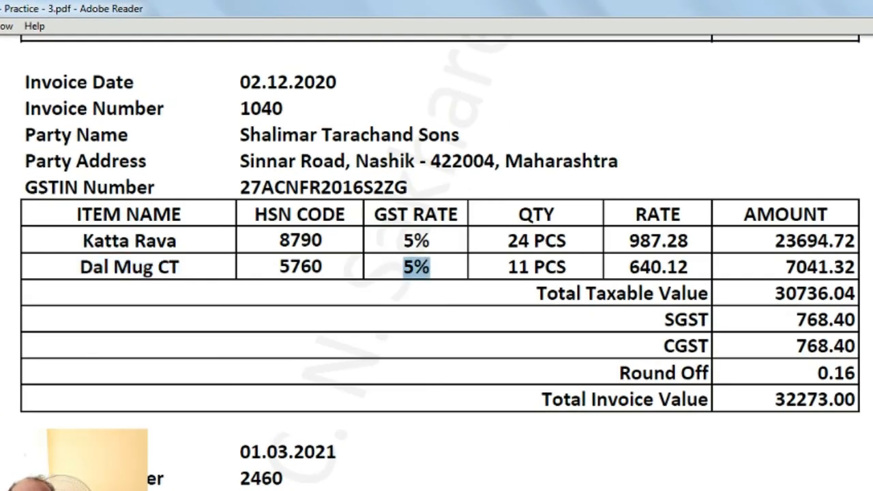
{"action": "key", "text": "alt+Tab"}
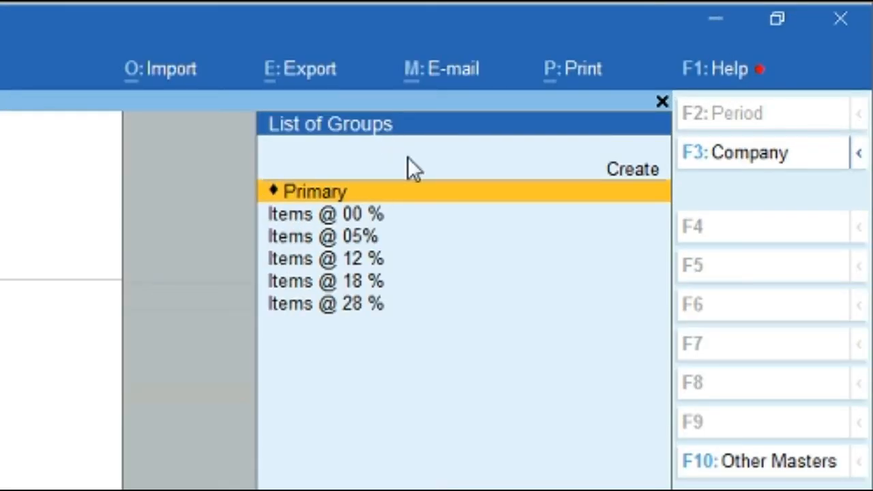
{"action": "key", "text": "Down"}
{"action": "key", "text": "Down"}
{"action": "key", "text": "Down"}
{"action": "key", "text": "Down"}
{"action": "key", "text": "Down"}
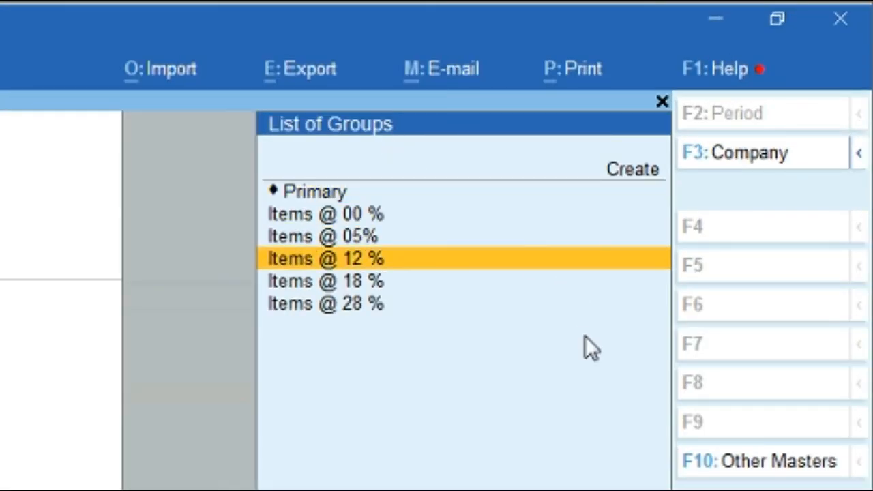
{"action": "key", "text": "Up"}
{"action": "key", "text": "Up"}
{"action": "key", "text": "Up"}
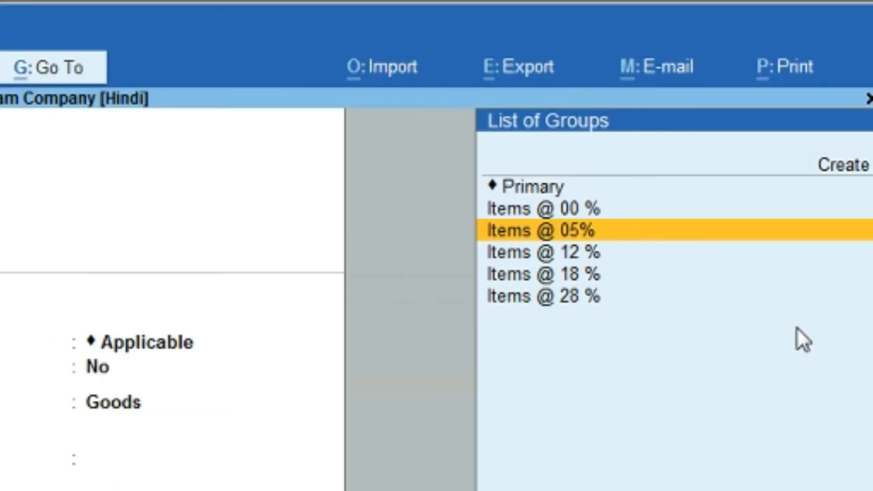
{"action": "key", "text": "Return"}
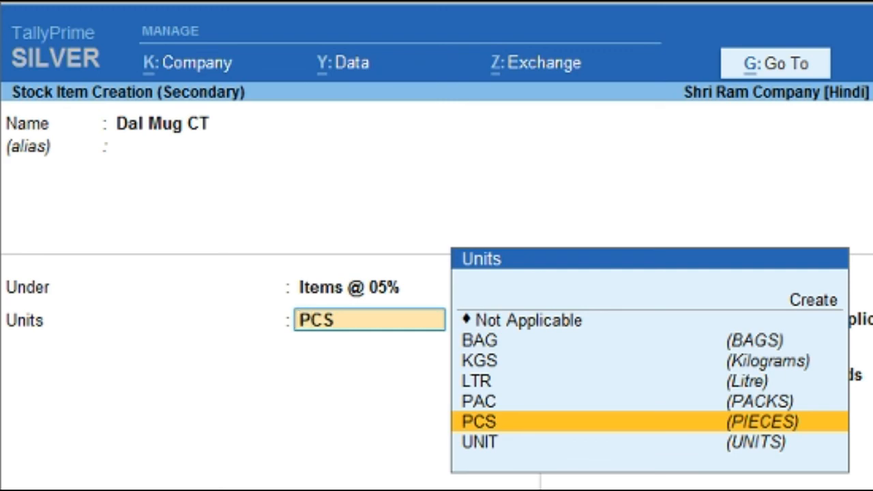
Step: Look up Dal Mug CT's unit in the invoice PDF and set the stock item's units to PCS
{"action": "key", "text": "alt+Tab"}
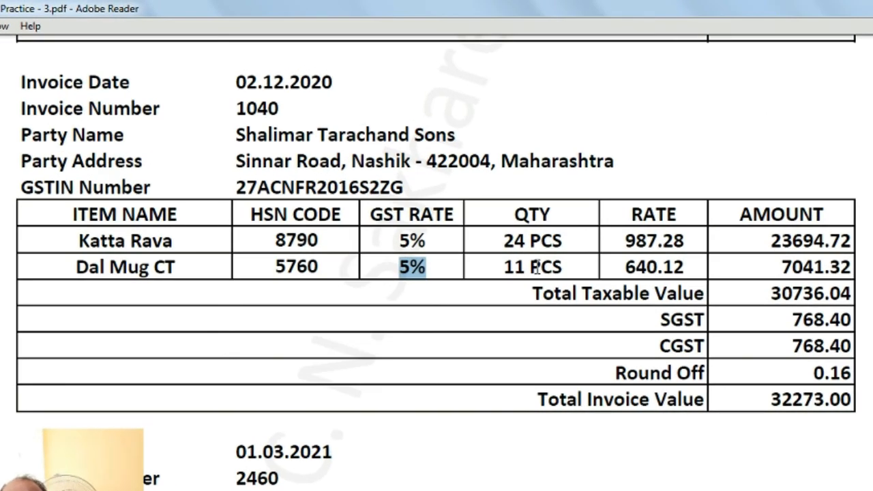
{"action": "left_click_drag", "start_coordinate": [529, 266], "coordinate": [569, 266]}
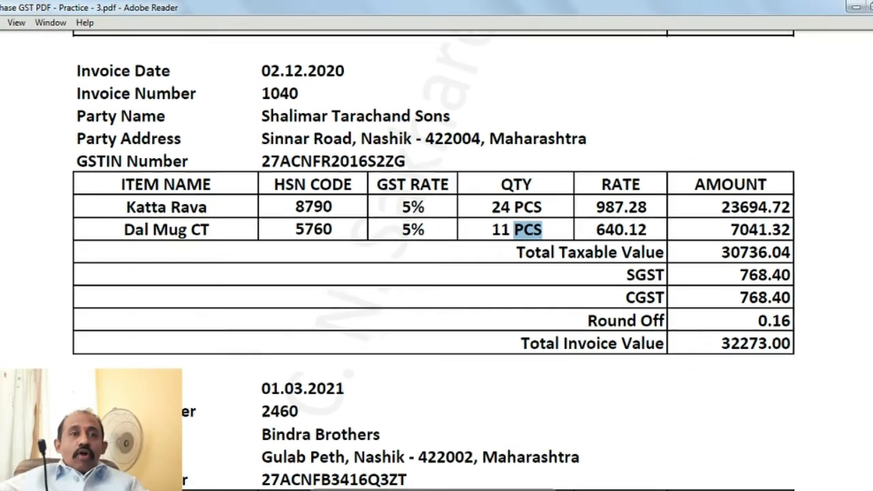
{"action": "key", "text": "alt+Tab"}
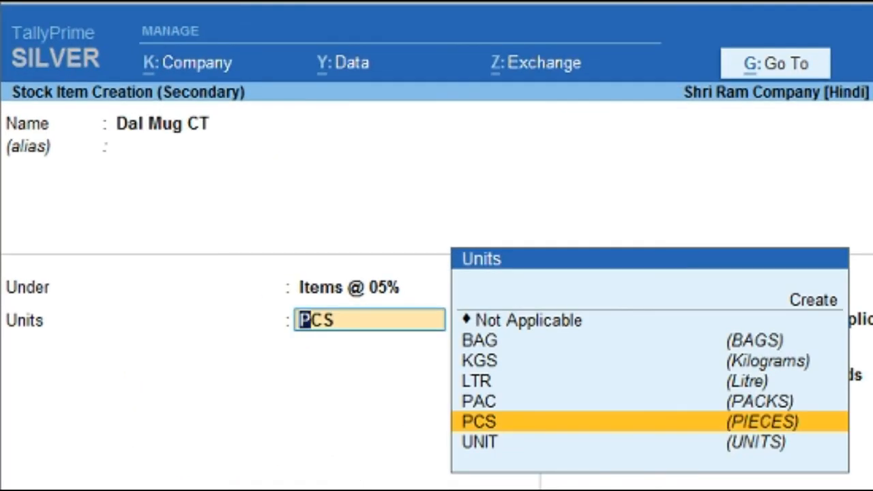
{"action": "key", "text": "Return"}
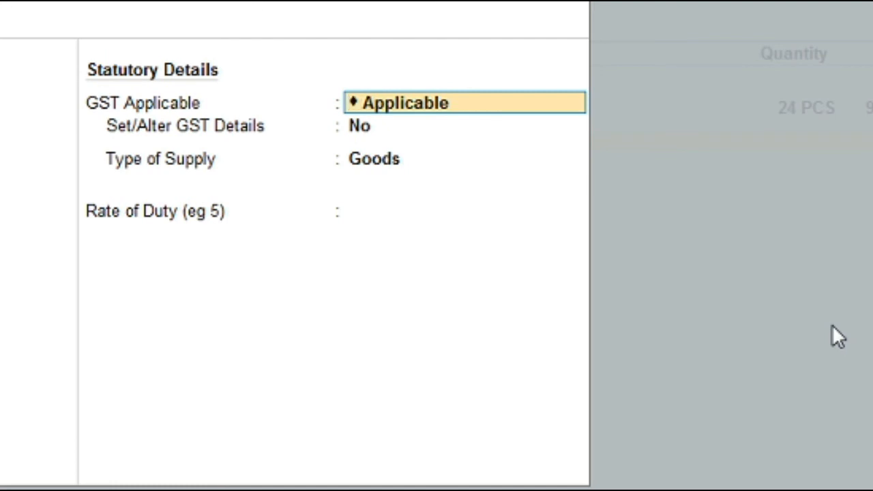
Step: Keep GST as Applicable for Dal Mug CT and set Set/Alter GST Details to Yes
{"action": "key", "text": "Return"}
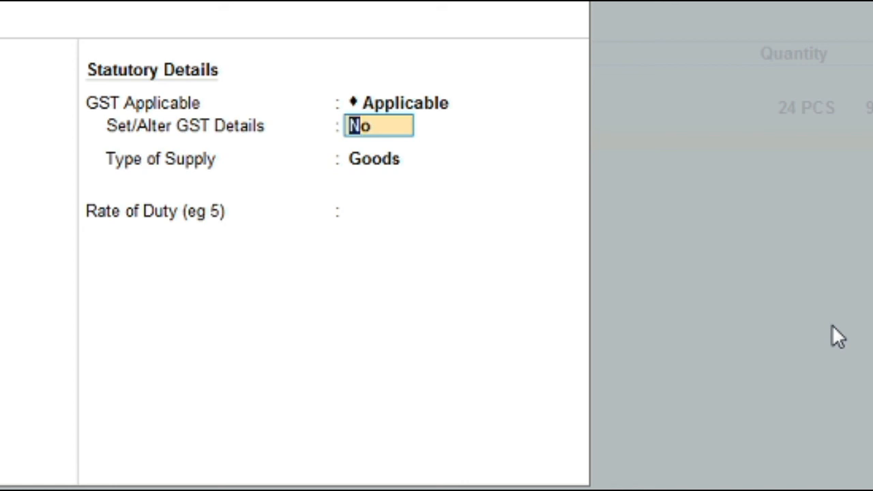
{"action": "type", "text": "y"}
{"action": "key", "text": "Return"}
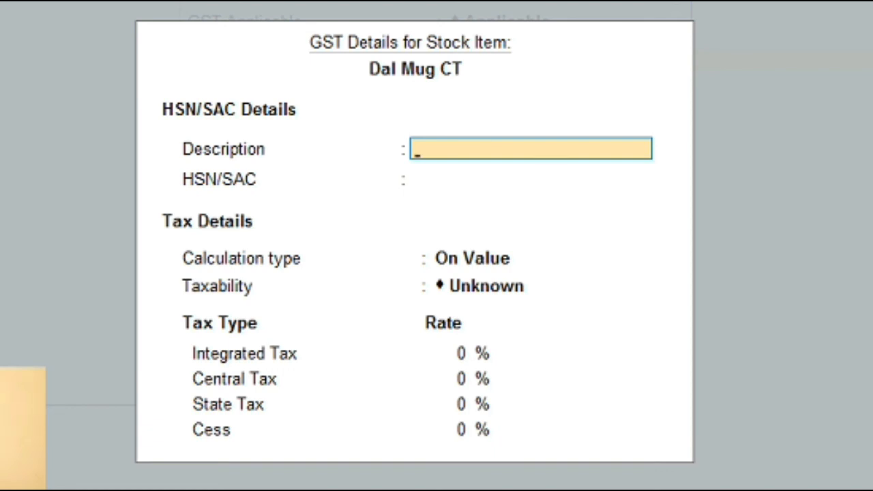
Step: Review the GST details configuration, keeping Allow HSN/SAC details and Show all GST Tax Types at Yes and the other options at No
{"action": "key", "text": "F12"}
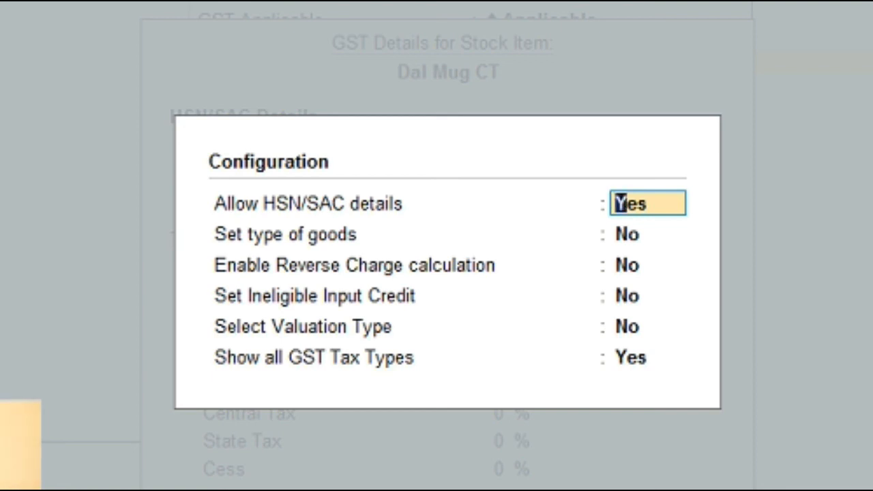
{"action": "key", "text": "Return"}
{"action": "key", "text": "Return"}
{"action": "key", "text": "Return"}
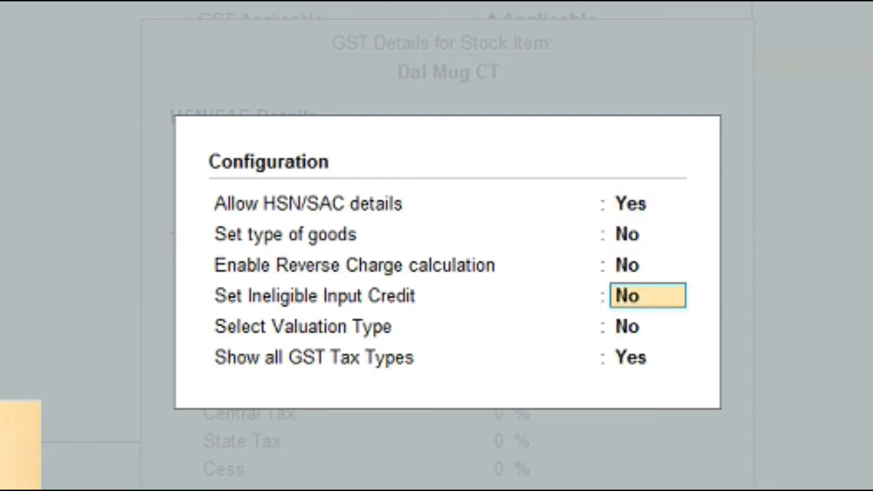
{"action": "key", "text": "Return"}
{"action": "key", "text": "Up"}
{"action": "key", "text": "Up"}
{"action": "key", "text": "Up"}
{"action": "key", "text": "Up"}
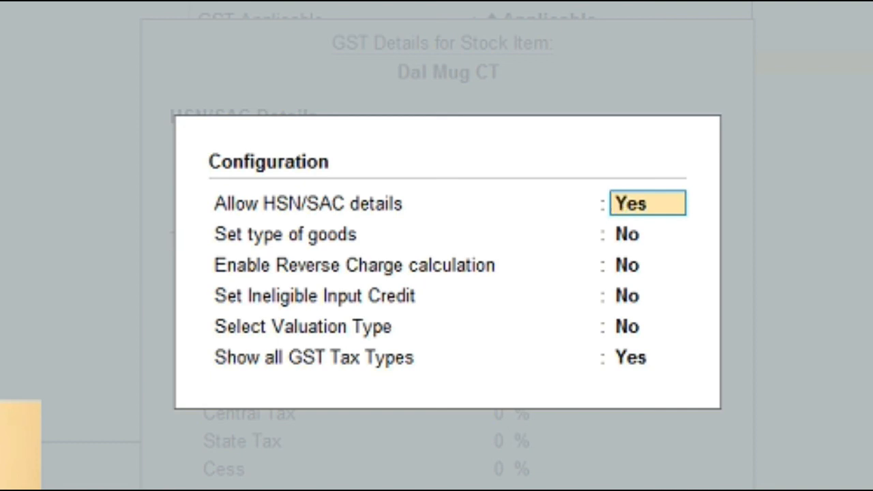
{"action": "key", "text": "Return"}
{"action": "key", "text": "Return"}
{"action": "key", "text": "Return"}
{"action": "key", "text": "Return"}
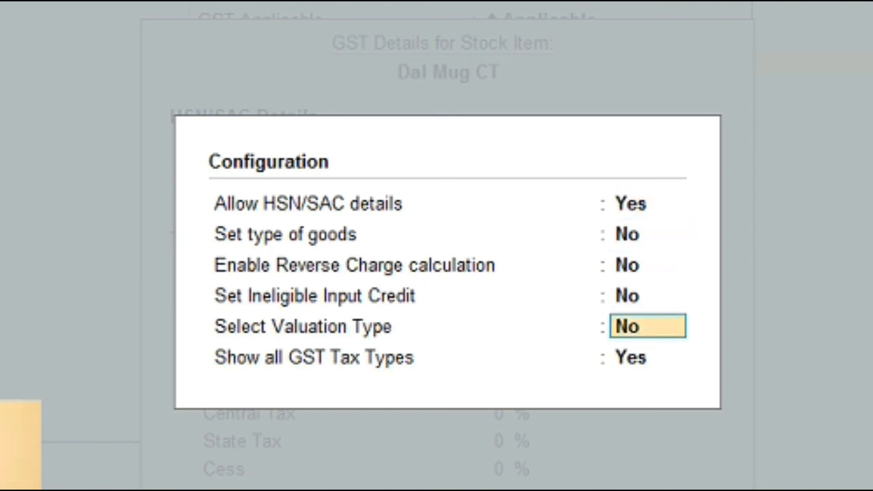
{"action": "key", "text": "Return"}
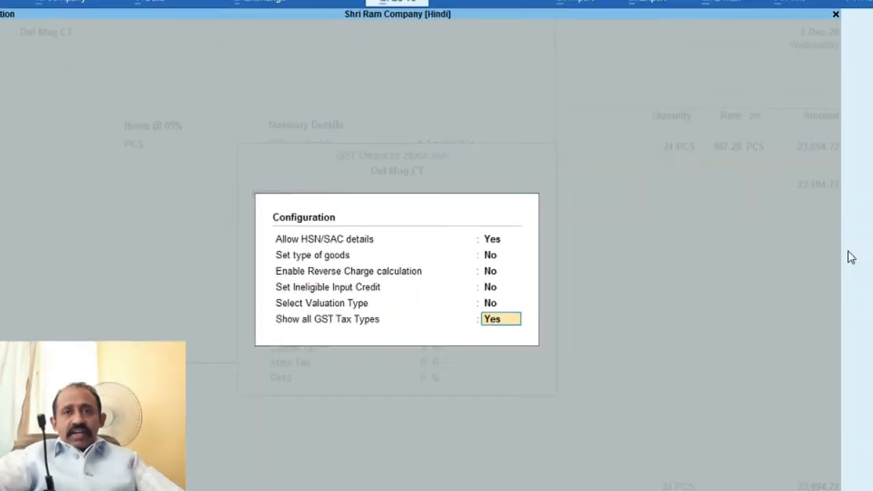
{"action": "key", "text": "Return"}
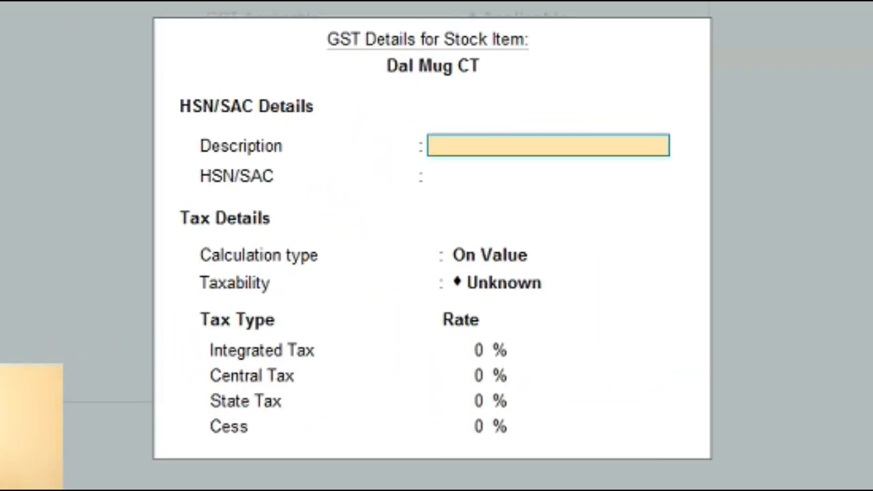
Step: Leave Dal Mug CT's GST description blank, look up its HSN code in the invoice PDF, and enter 5760 as the HSN/SAC
{"action": "key", "text": "Return"}
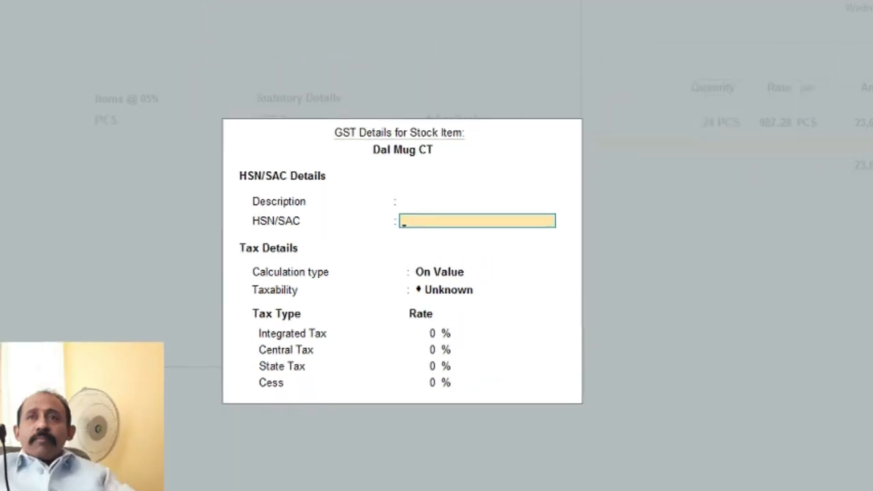
{"action": "key", "text": "alt+Tab"}
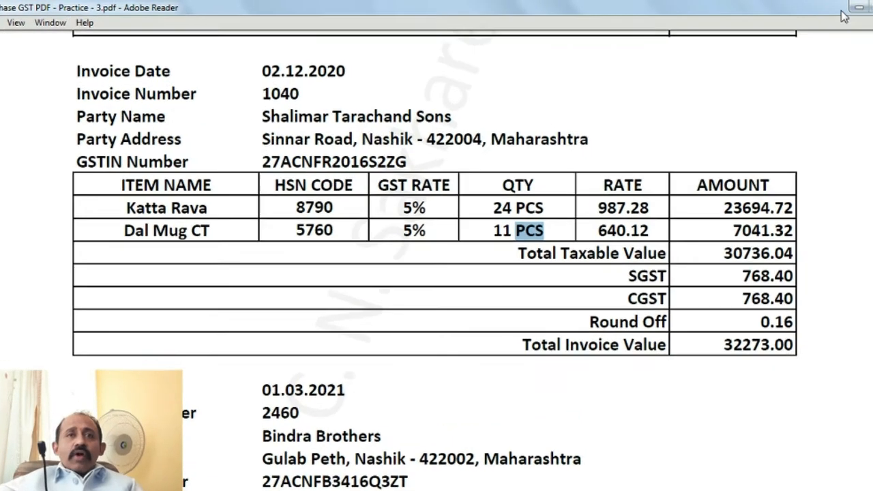
{"action": "left_click", "coordinate": [270, 270]}
{"action": "left_click_drag", "start_coordinate": [270, 270], "coordinate": [327, 264]}
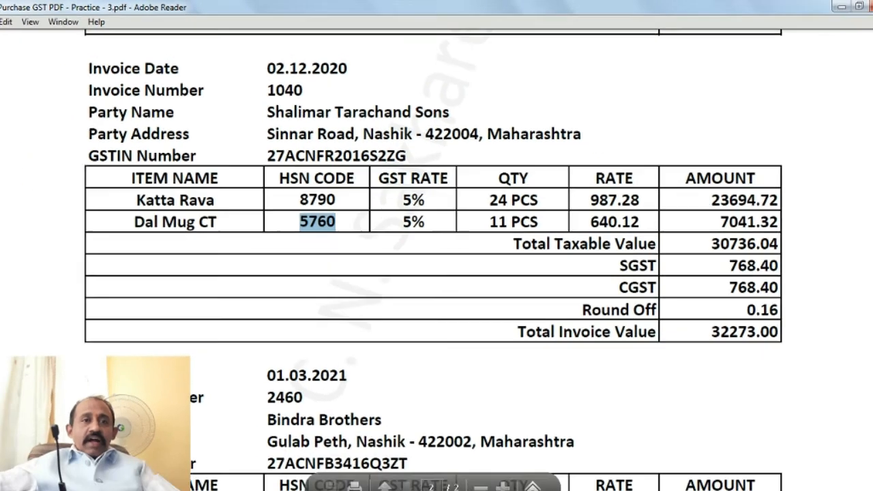
{"action": "key", "text": "alt+Tab"}
{"action": "type", "text": "5760"}
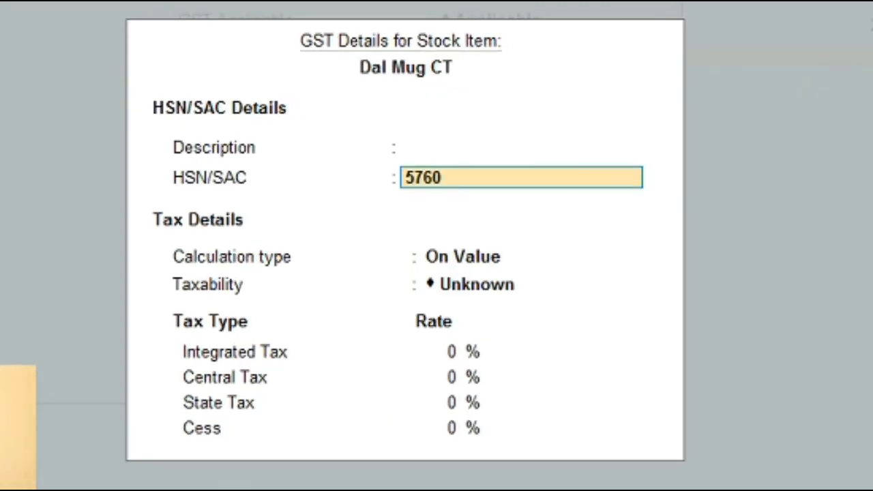
{"action": "key", "text": "Return"}
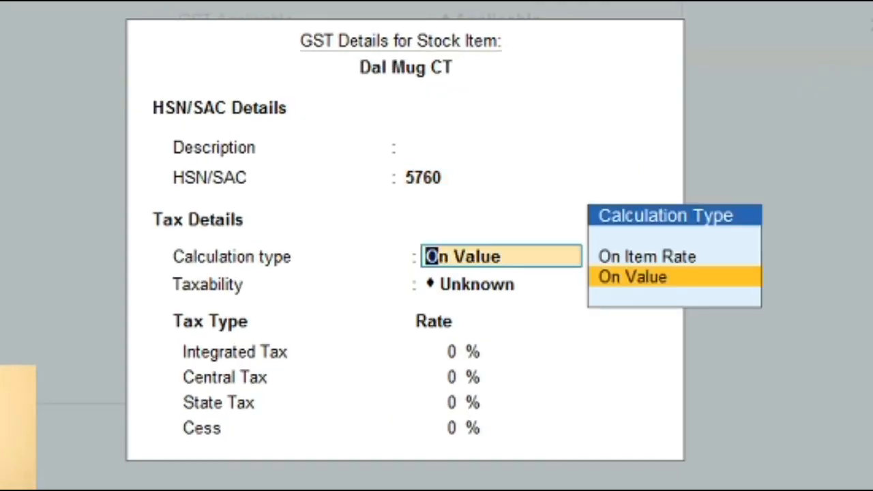
Step: Keep the calculation type as On Value and set Dal Mug CT's taxability to Taxable
{"action": "key", "text": "Return"}
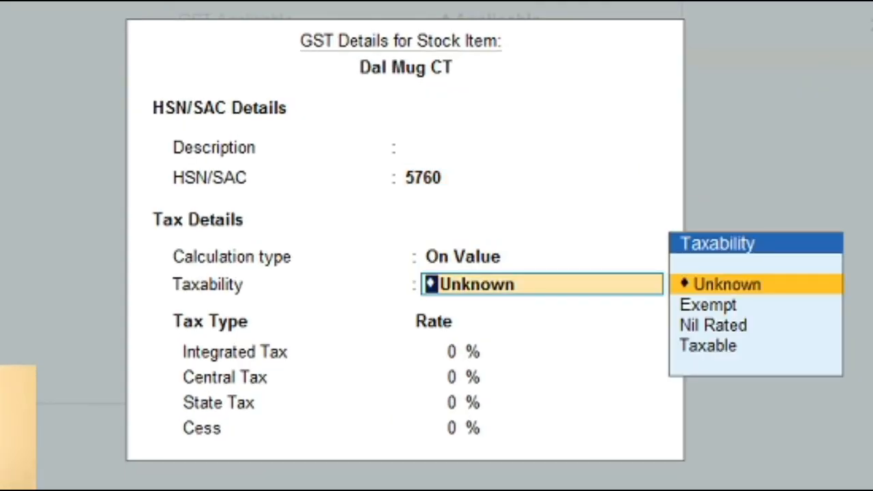
{"action": "key", "text": "Down"}
{"action": "key", "text": "Down"}
{"action": "key", "text": "Down"}
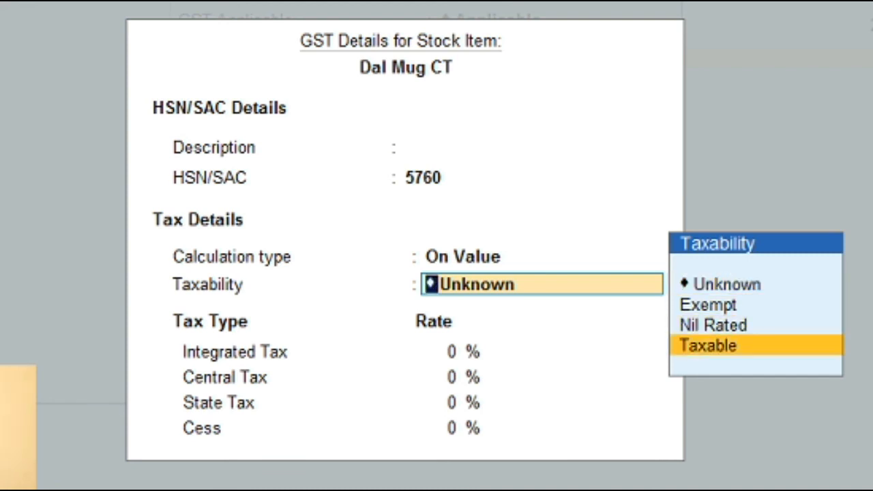
{"action": "key", "text": "Return"}
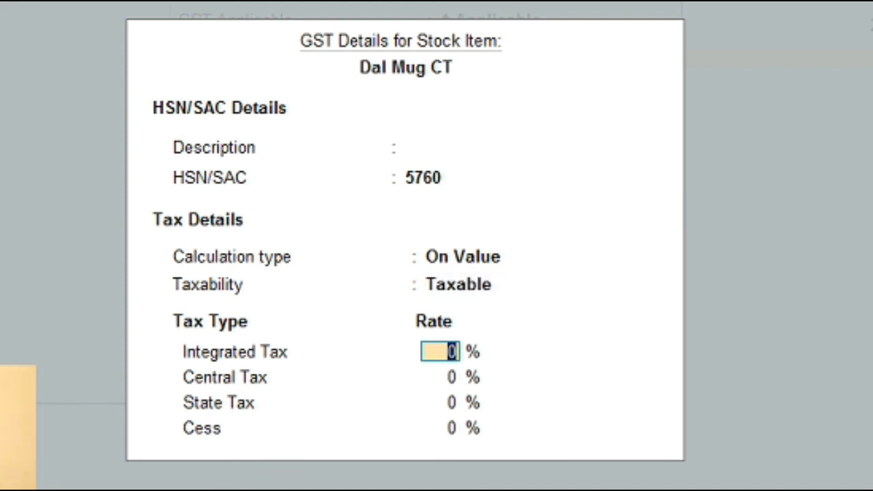
Step: Set Dal Mug CT's Integrated Tax rate to 5% and accept the Central Tax, State Tax and Cess rates
{"action": "type", "text": "5"}
{"action": "key", "text": "Return"}
{"action": "key", "text": "Return"}
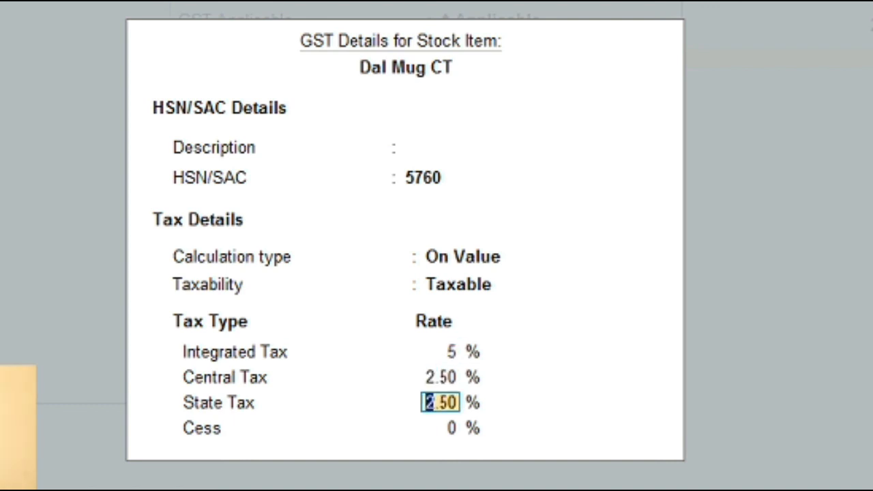
{"action": "key", "text": "Return"}
{"action": "key", "text": "Return"}
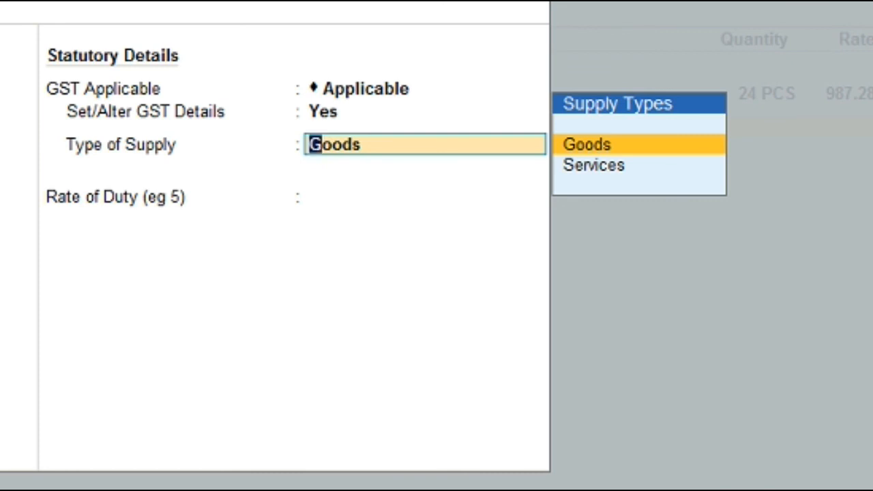
Step: Keep Goods as the type of supply, leave the rate of duty unfilled, and save the stock item Dal Mug CT
{"action": "key", "text": "Return"}
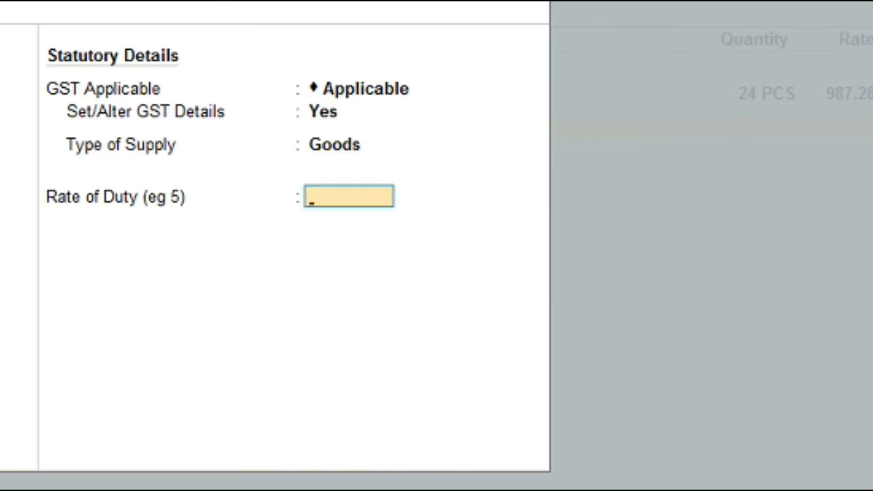
{"action": "key", "text": "Return"}
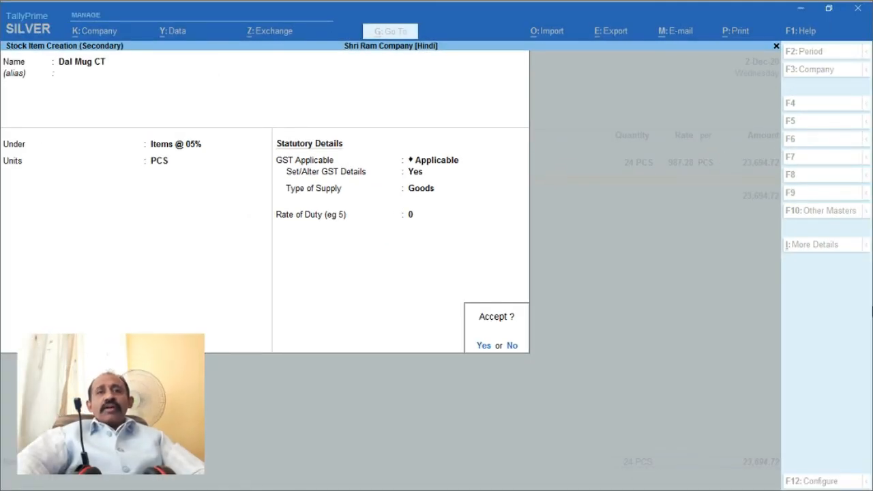
{"action": "key", "text": "Return"}
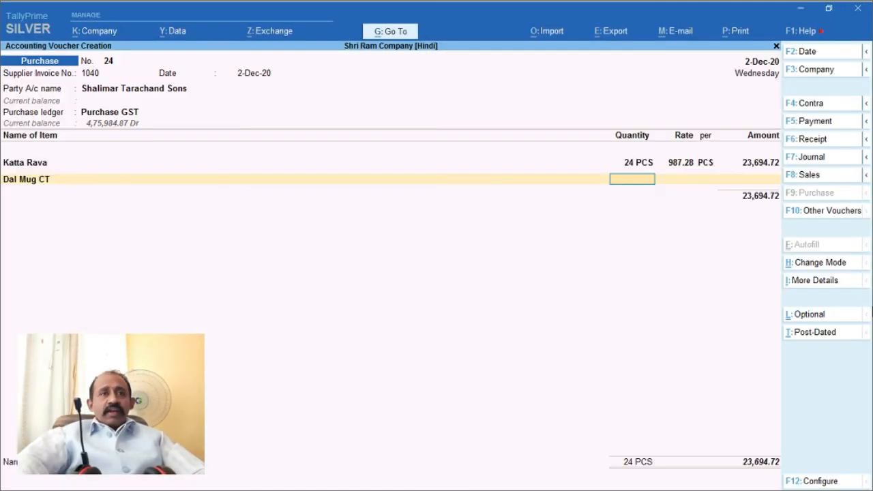
Step: Reselect Dal Mug CT from the stock item list on the second item line and copy its rate, 640.12, from the invoice PDF
{"action": "key", "text": "BackSpace"}
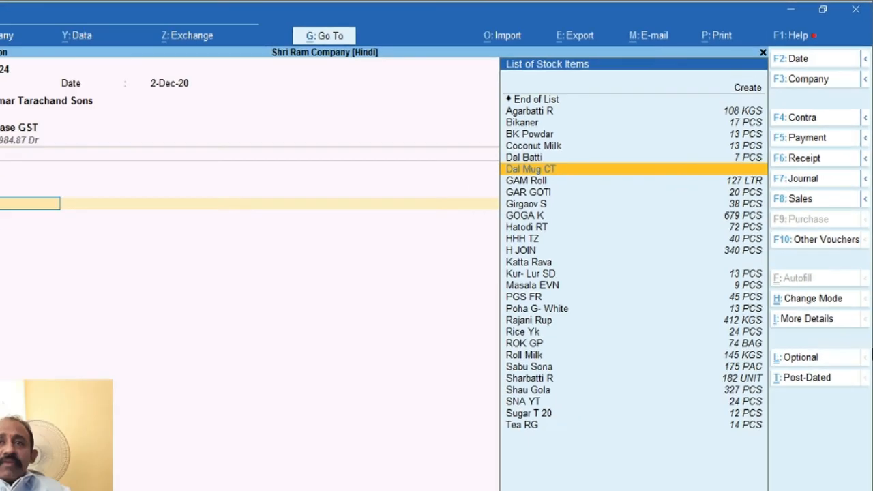
{"action": "key", "text": "Return"}
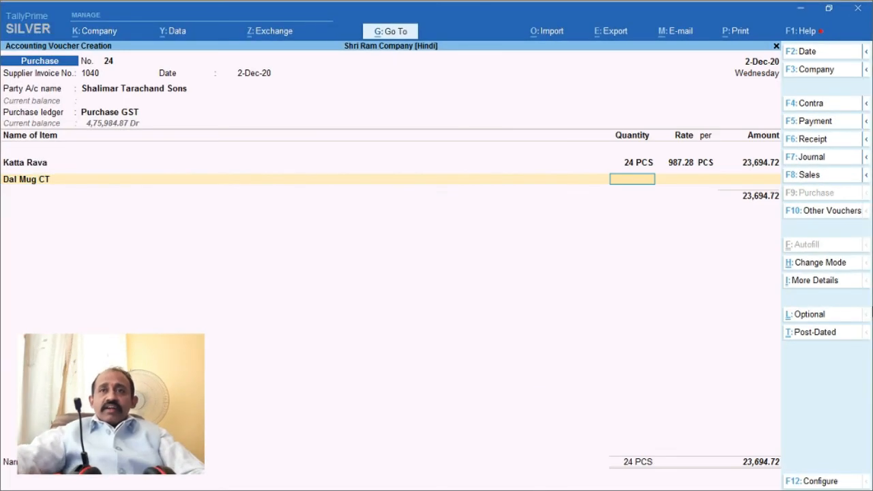
{"action": "left_click", "coordinate": [800, 8]}
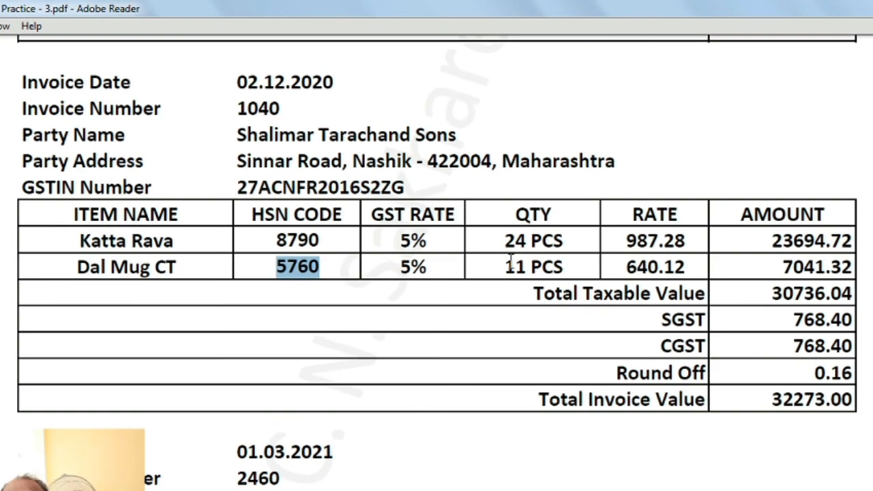
{"action": "left_click_drag", "start_coordinate": [624, 267], "coordinate": [696, 271]}
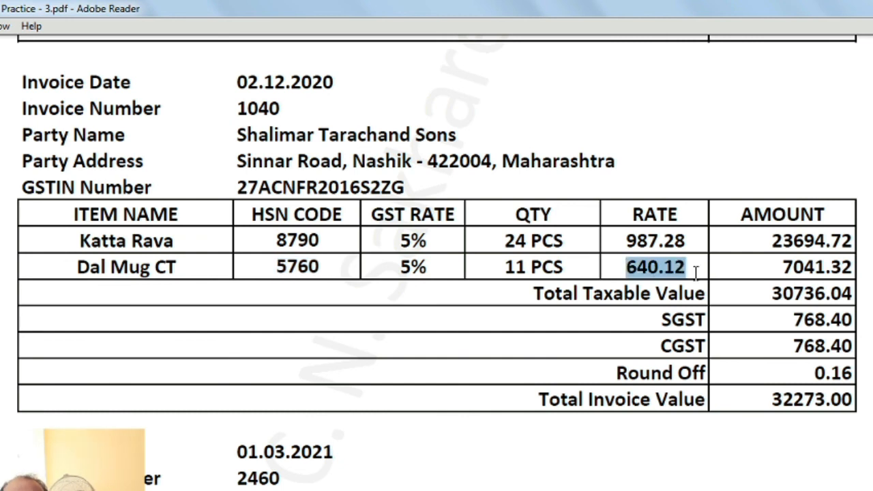
{"action": "key", "text": "ctrl+c"}
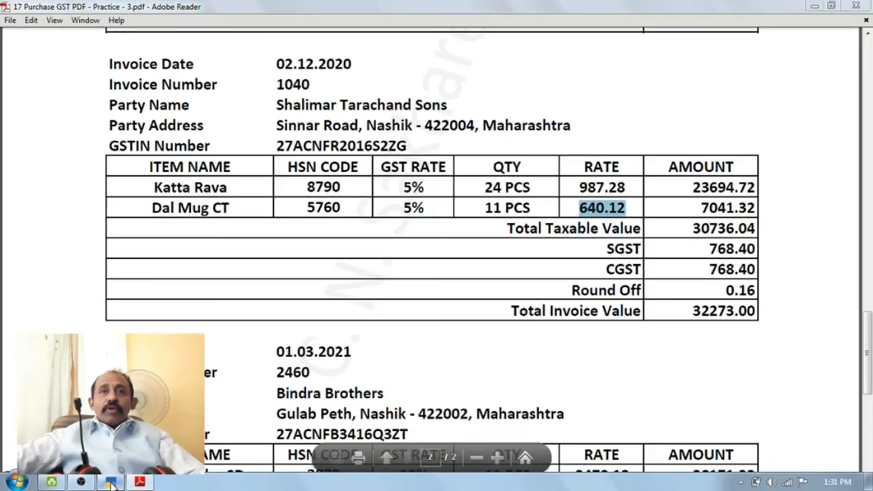
Step: Enter a quantity of 11 PCS and the copied rate of 640.12 per PCS for Dal Mug CT in the purchase voucher
{"action": "key", "text": "alt+Tab"}
{"action": "type", "text": "11"}
{"action": "key", "text": "Return"}
{"action": "key", "text": "ctrl+v"}
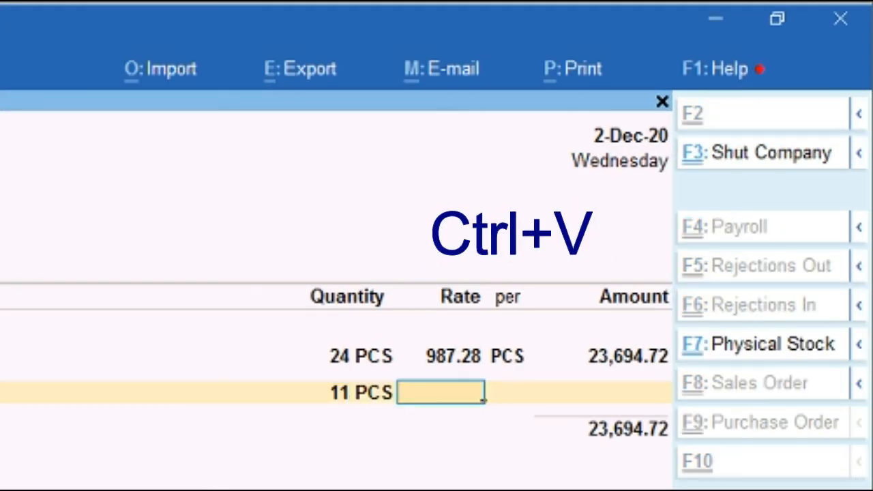
{"action": "key", "text": "ctrl+v"}
{"action": "key", "text": "Return"}
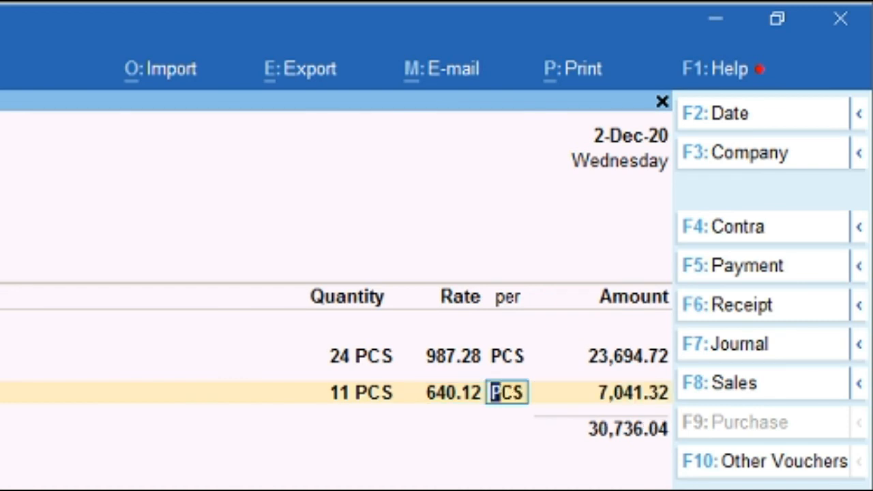
{"action": "key", "text": "Return"}
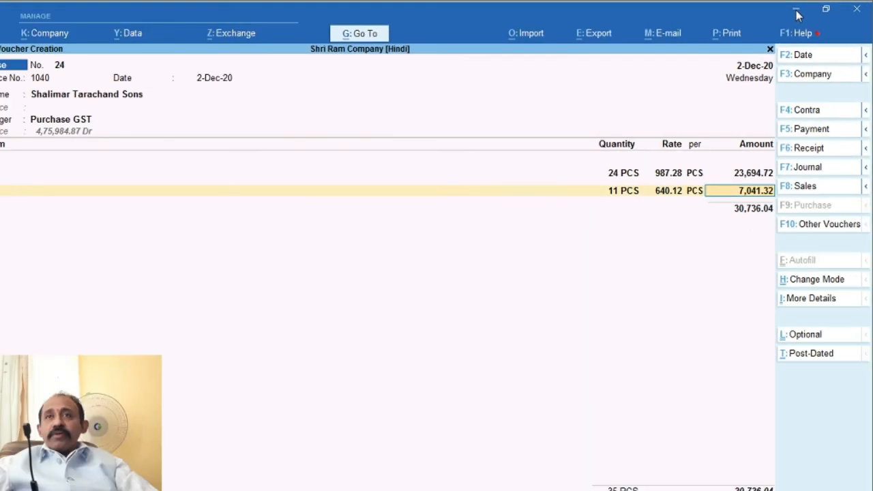
Step: Check the total taxable value in the invoice PDF, accept the Dal Mug CT amount, and finish the voucher's item list
{"action": "left_click", "coordinate": [796, 15]}
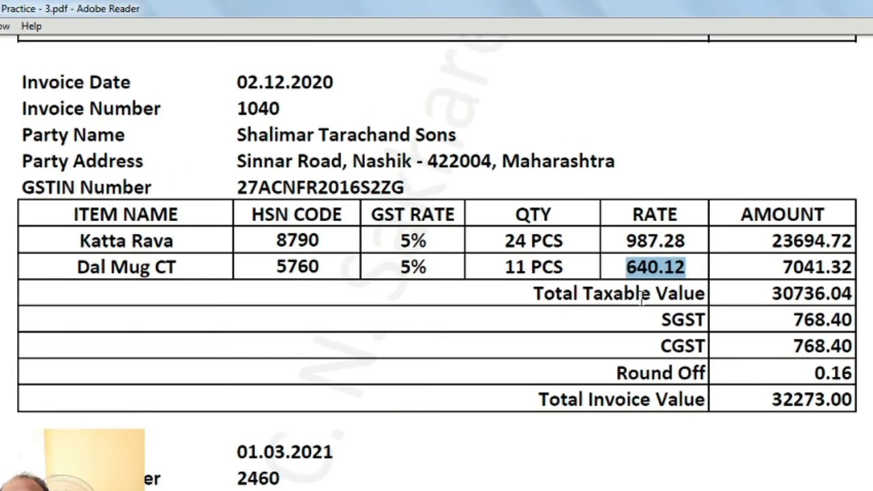
{"action": "left_click_drag", "start_coordinate": [534, 292], "coordinate": [862, 287]}
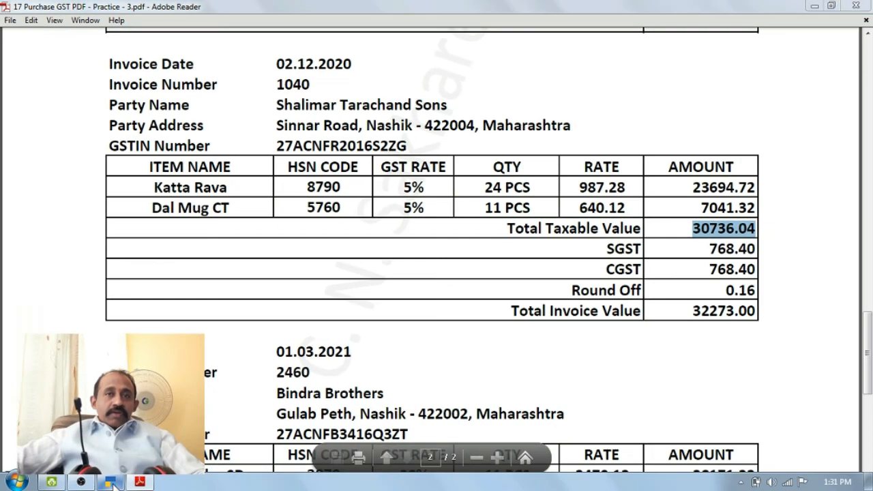
{"action": "key", "text": "alt+Tab"}
{"action": "key", "text": "Return"}
{"action": "key", "text": "Return"}
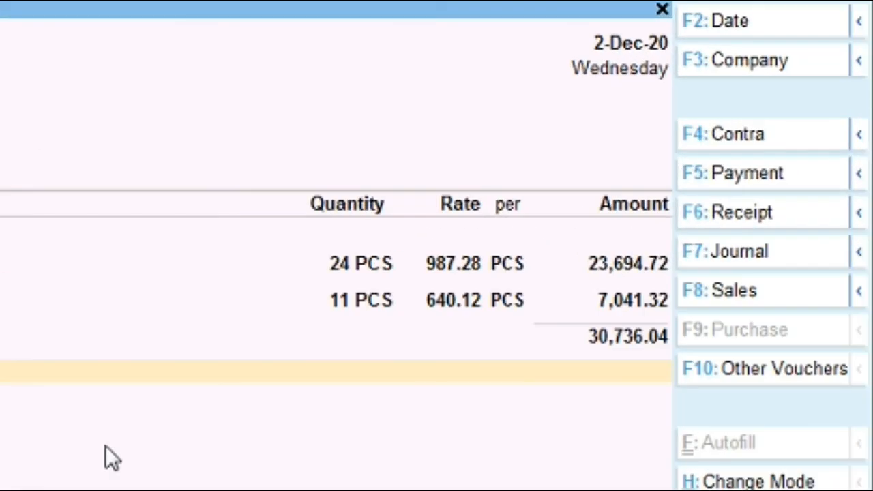
Step: Add the SGST and CGST ledgers below the items and accept their calculated amounts
{"action": "type", "text": "s"}
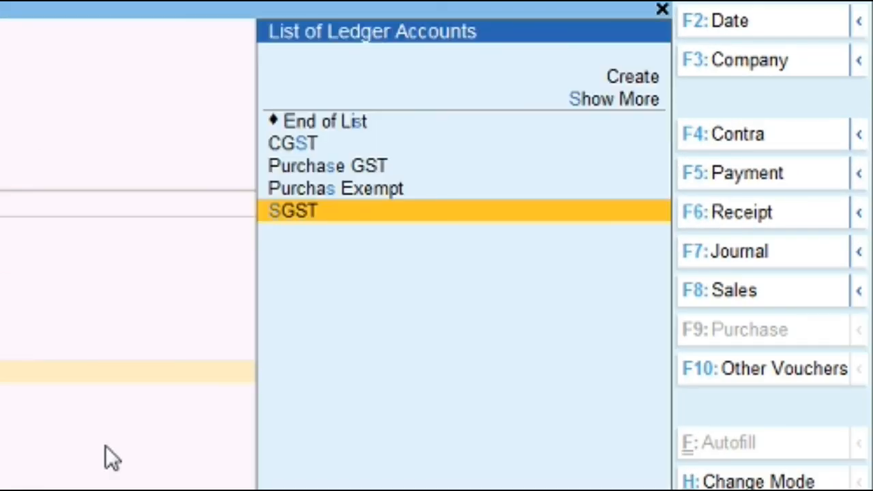
{"action": "key", "text": "Return"}
{"action": "key", "text": "Return"}
{"action": "type", "text": "c"}
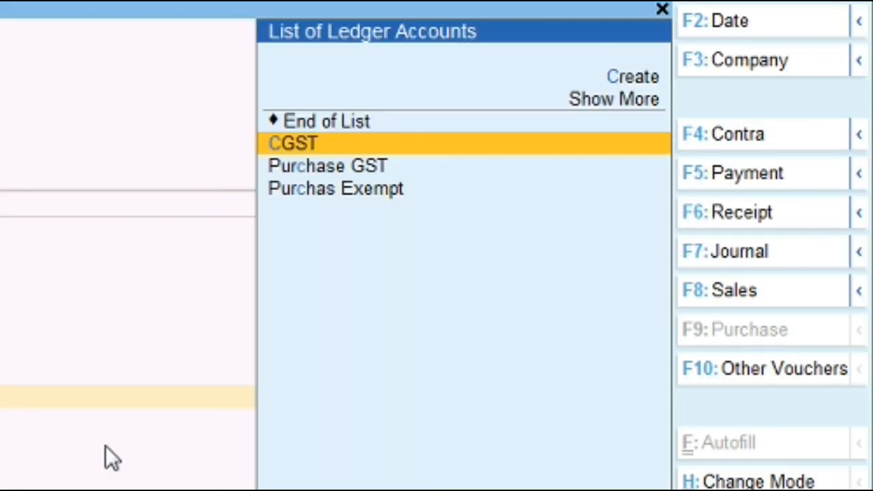
{"action": "key", "text": "Return"}
{"action": "key", "text": "Return"}
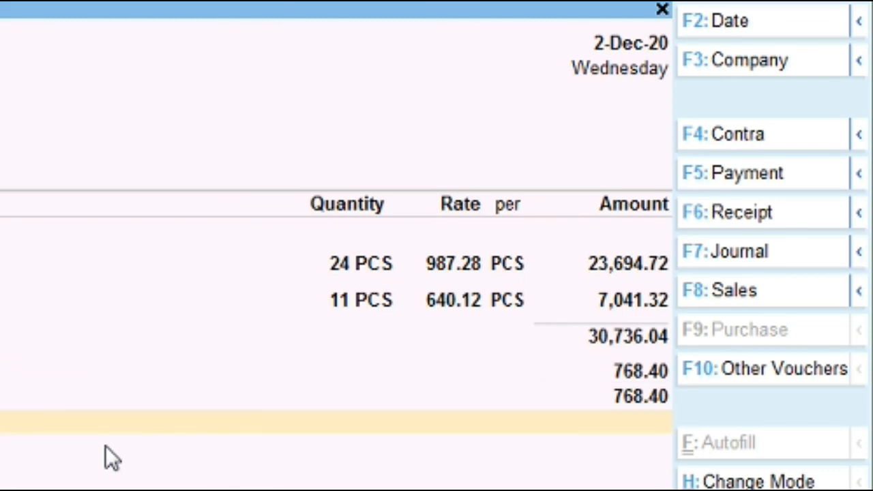
Step: Add the Round Off ledger and compare the voucher's total and SGST amount with the invoice PDF
{"action": "type", "text": "r"}
{"action": "key", "text": "Return"}
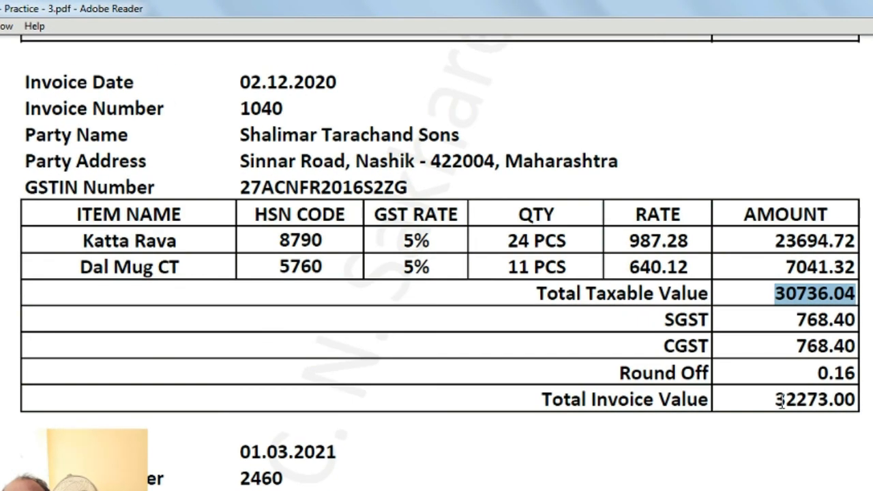
{"action": "left_click_drag", "start_coordinate": [777, 401], "coordinate": [856, 401]}
{"action": "left_click_drag", "start_coordinate": [795, 319], "coordinate": [857, 320]}
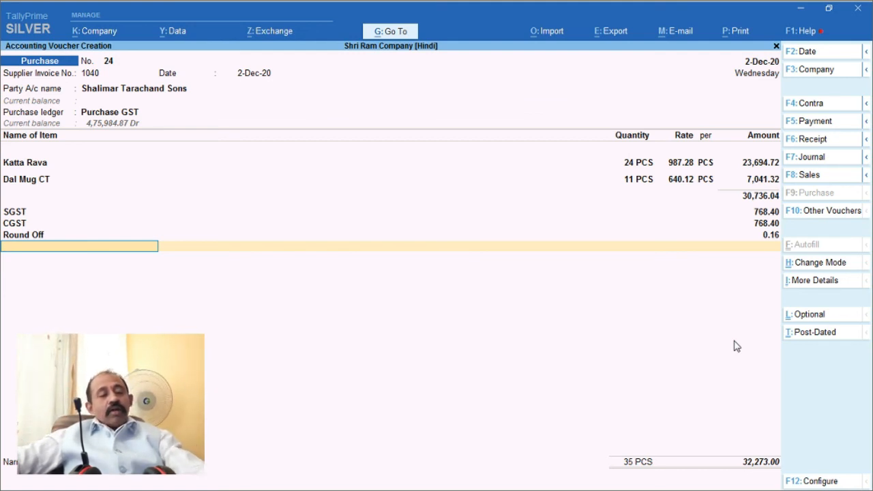
Step: Save the completed purchase voucher for supplier invoice 1040 and switch to the purchase invoice PDF in Adobe Reader
{"action": "key", "text": "ctrl+a"}
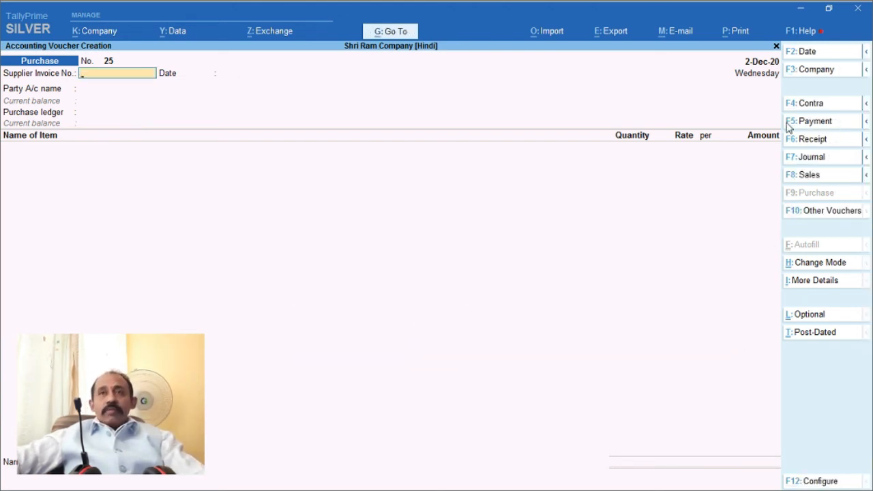
{"action": "left_click", "coordinate": [800, 11]}
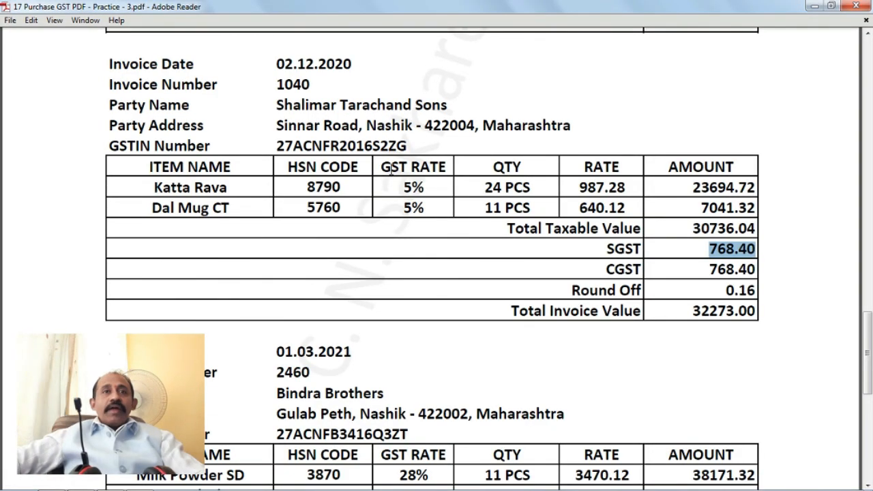
Step: Review the PDF's purchase invoices from the first one through the last, Arihanta Traders, and return to the blank purchase voucher in TallyPrime
{"action": "scroll", "coordinate": [346, 111], "scroll_direction": "up", "scroll_amount": 2}
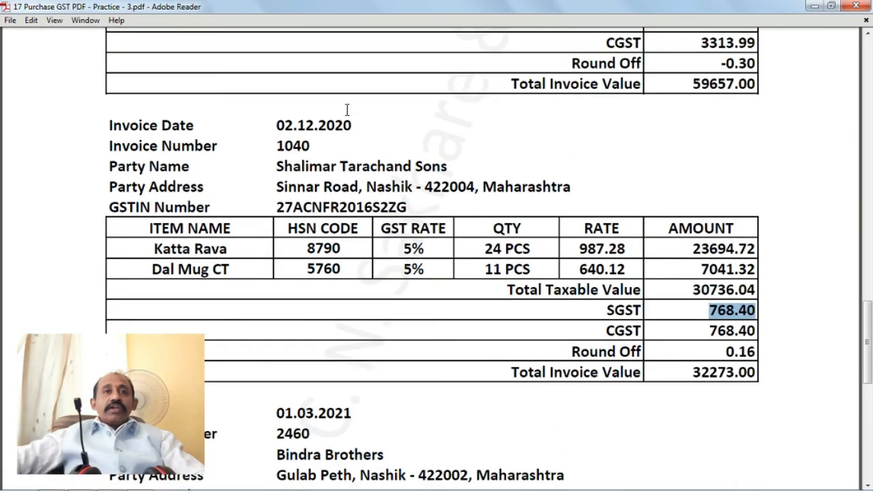
{"action": "scroll", "coordinate": [347, 111], "scroll_direction": "up", "scroll_amount": 10}
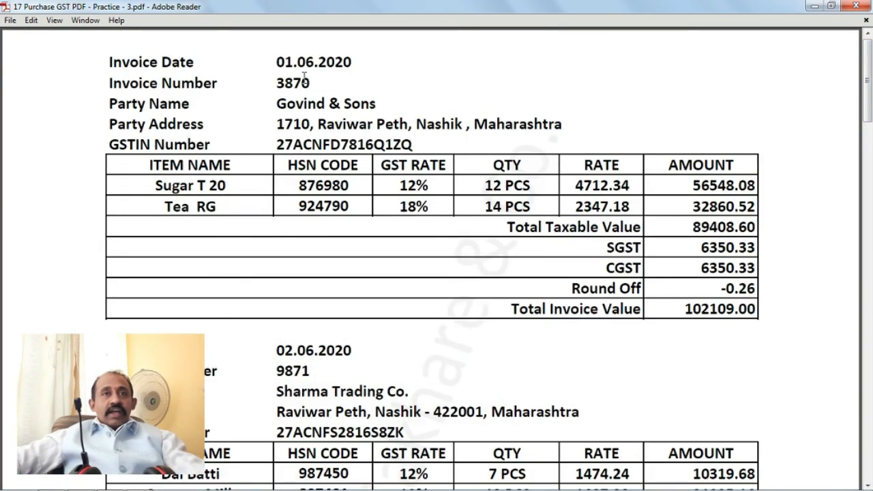
{"action": "scroll", "coordinate": [304, 77], "scroll_direction": "down", "scroll_amount": 10}
{"action": "scroll", "coordinate": [304, 79], "scroll_direction": "down", "scroll_amount": 14}
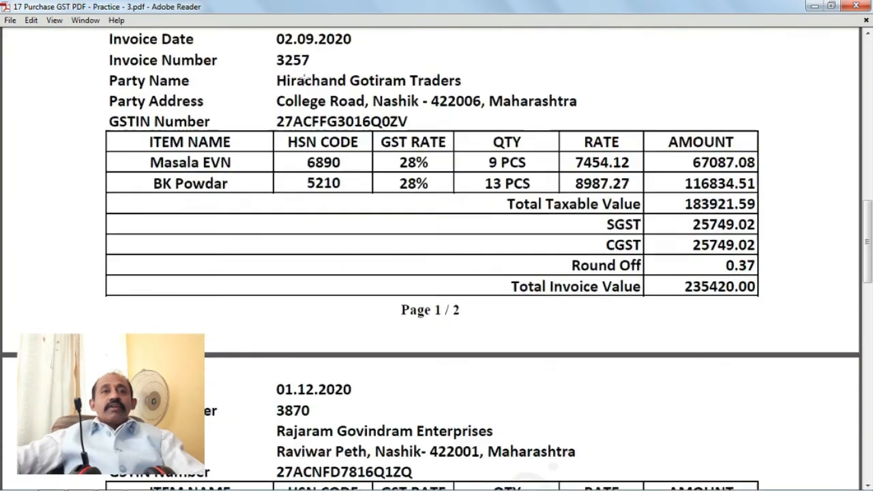
{"action": "scroll", "coordinate": [304, 79], "scroll_direction": "down", "scroll_amount": 3}
{"action": "scroll", "coordinate": [304, 79], "scroll_direction": "down", "scroll_amount": 8}
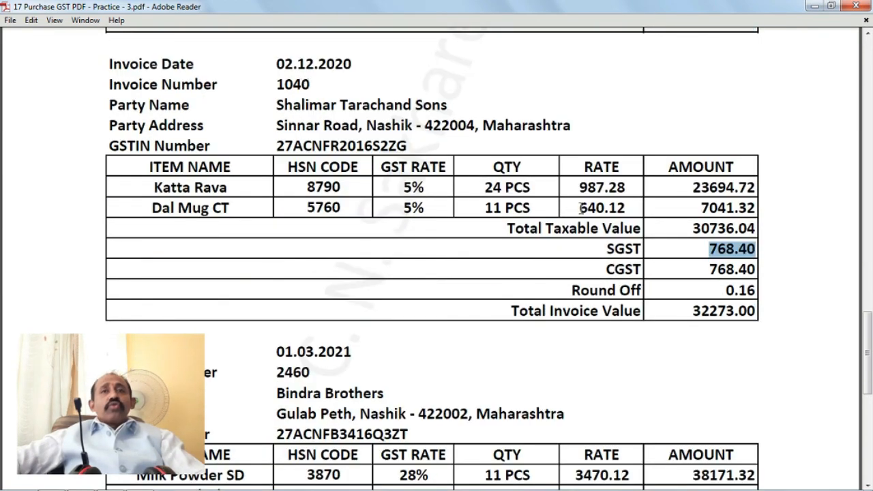
{"action": "left_click", "coordinate": [761, 113]}
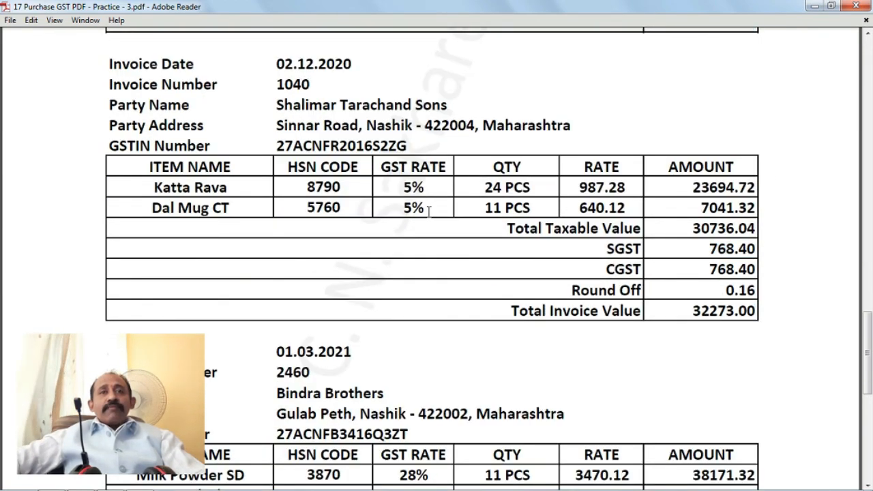
{"action": "scroll", "coordinate": [428, 213], "scroll_direction": "down", "scroll_amount": 3}
{"action": "scroll", "coordinate": [429, 213], "scroll_direction": "down", "scroll_amount": 5}
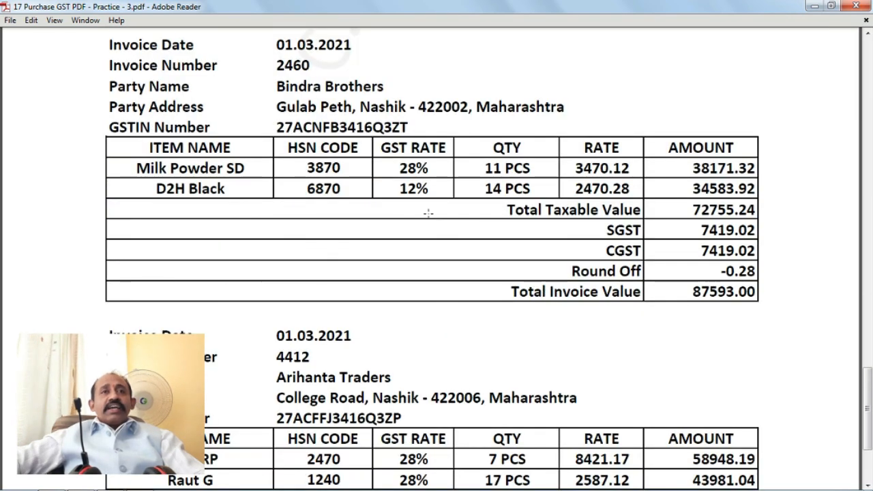
{"action": "scroll", "coordinate": [428, 213], "scroll_direction": "down", "scroll_amount": 4}
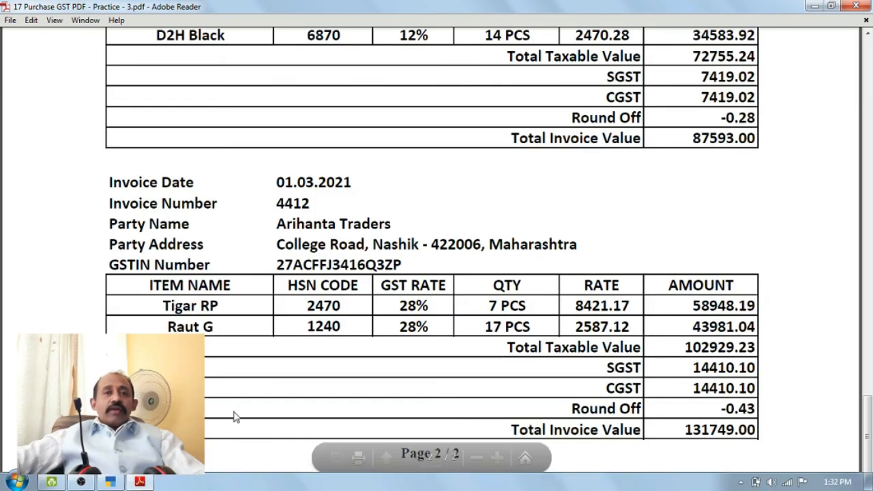
{"action": "left_click", "coordinate": [109, 487]}
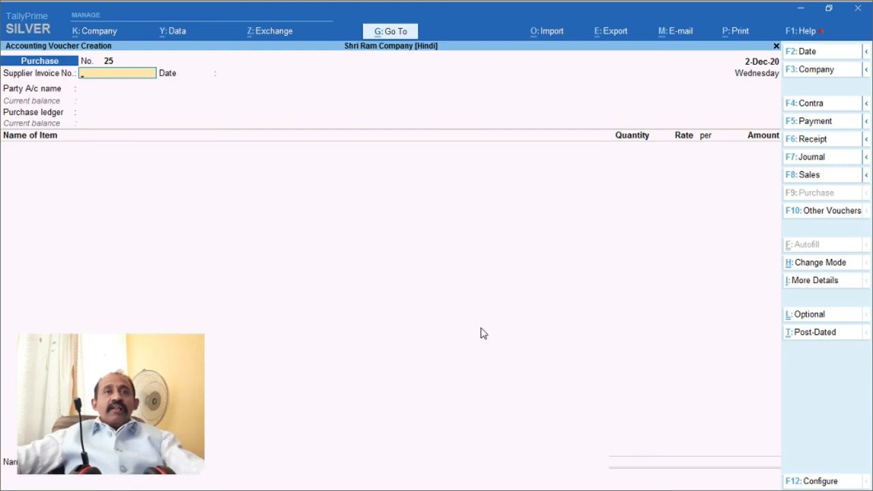